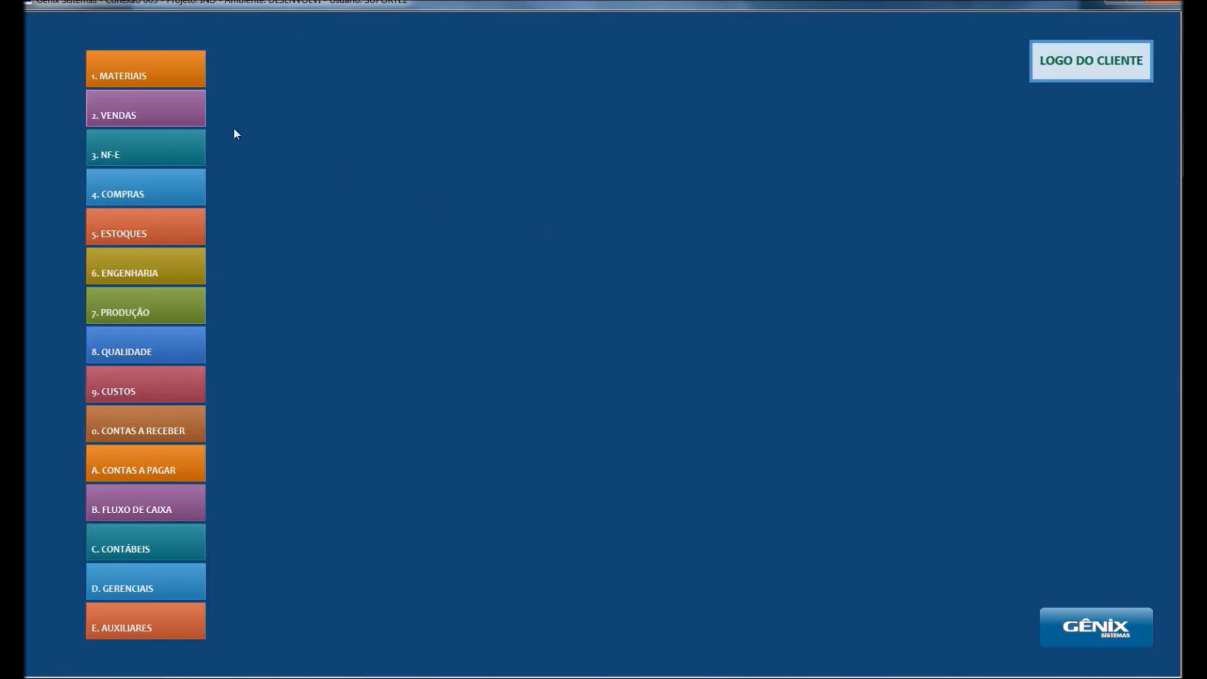
Open the sales quotes and orders for all sellers and access the Criar Orçamentos stage.
click(158, 100)
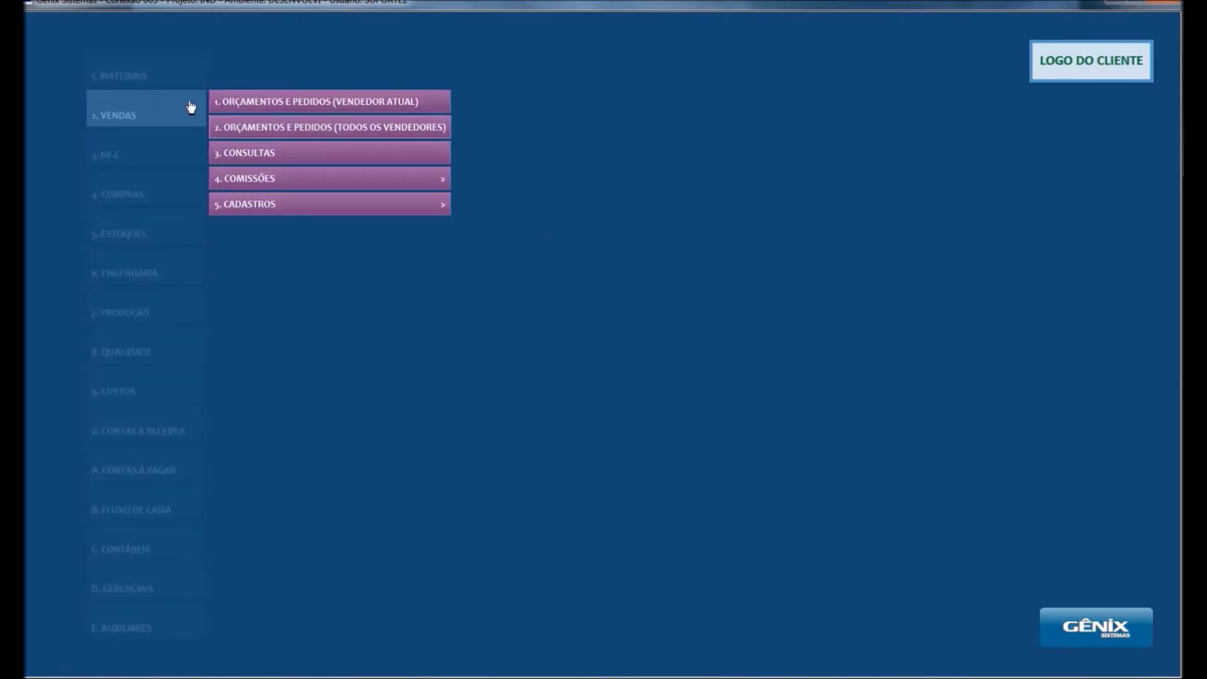
click(268, 129)
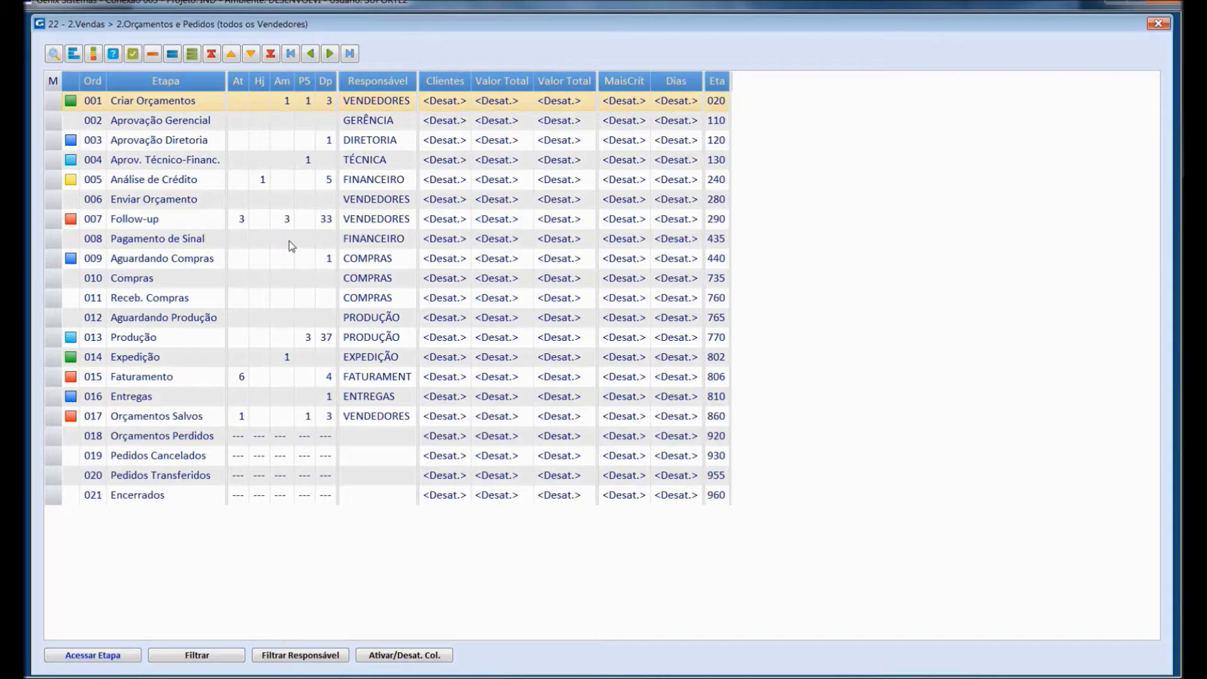
click(147, 281)
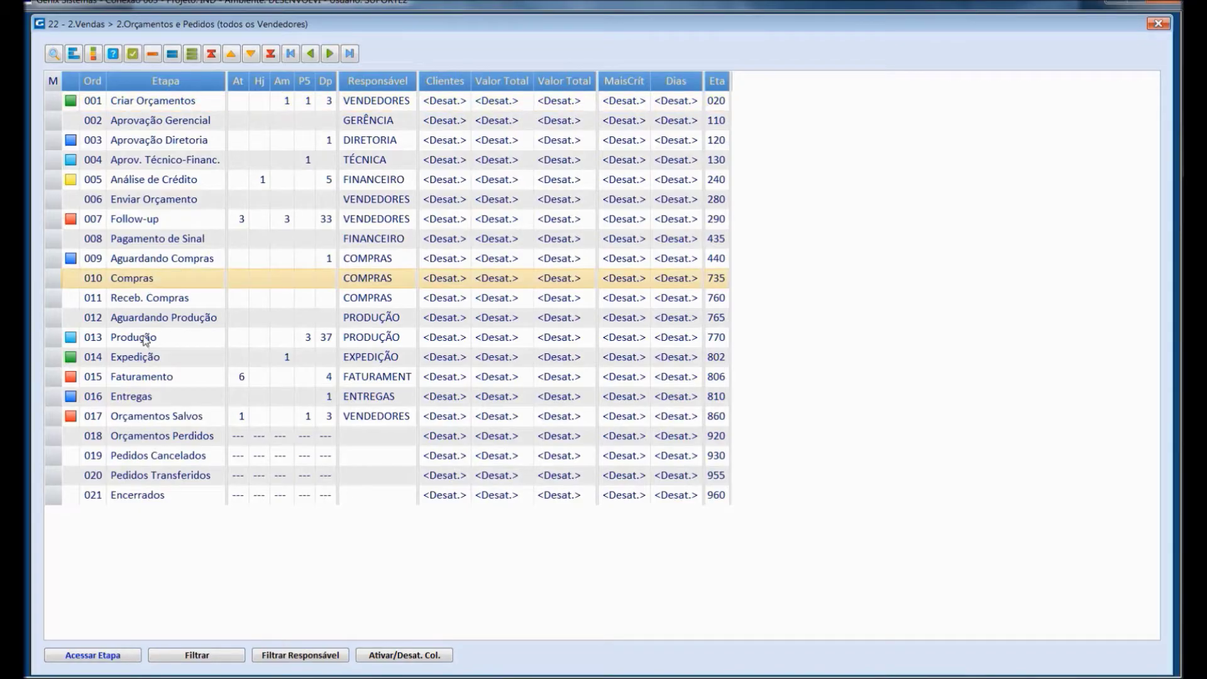
click(145, 341)
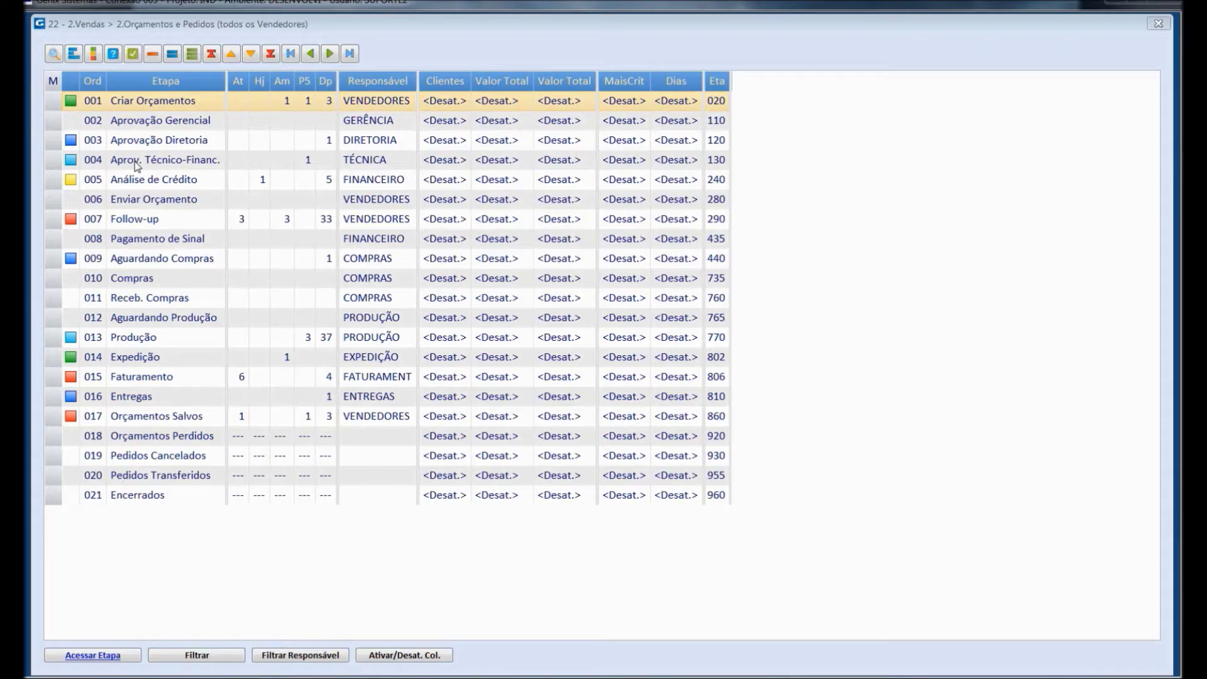
click(147, 240)
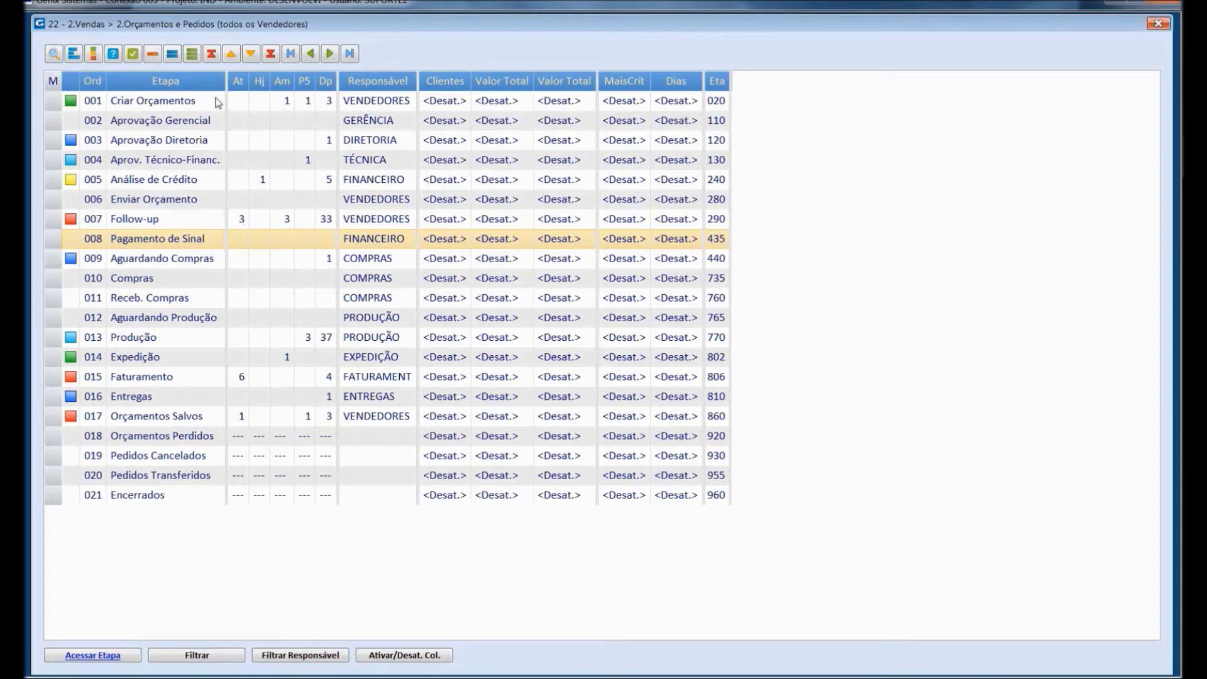
double_click(176, 105)
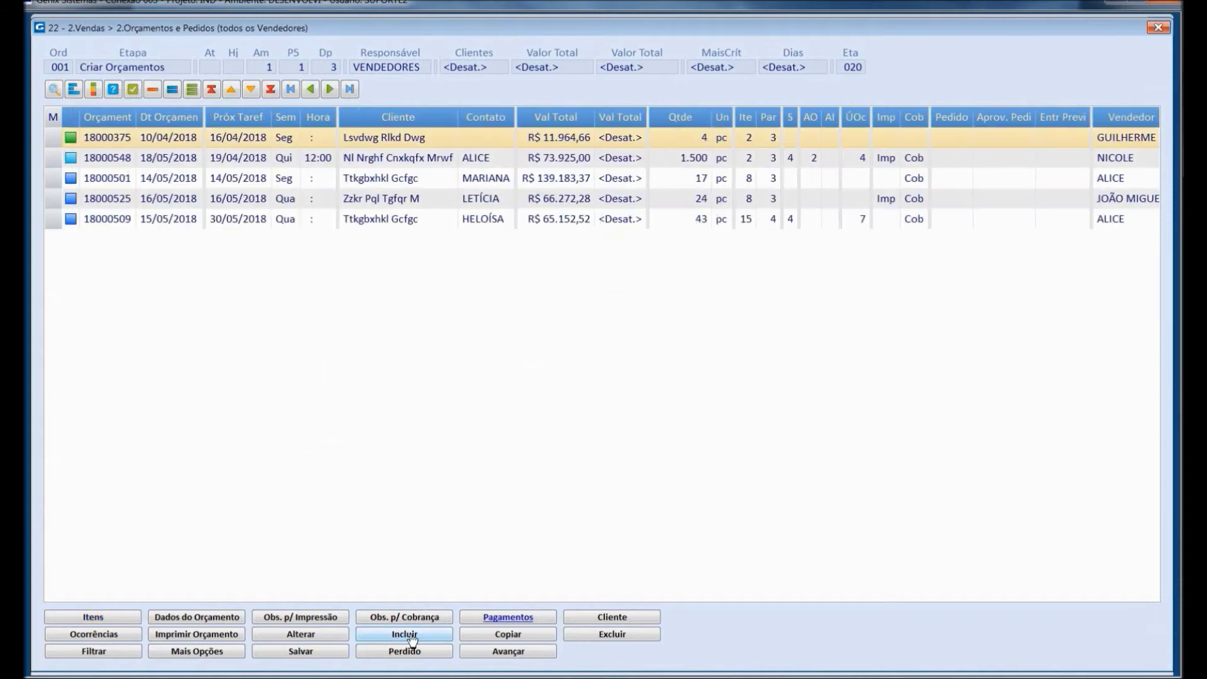
Start a new quote and search the customer list for SOROCABA,INDAIATUBA.
click(412, 637)
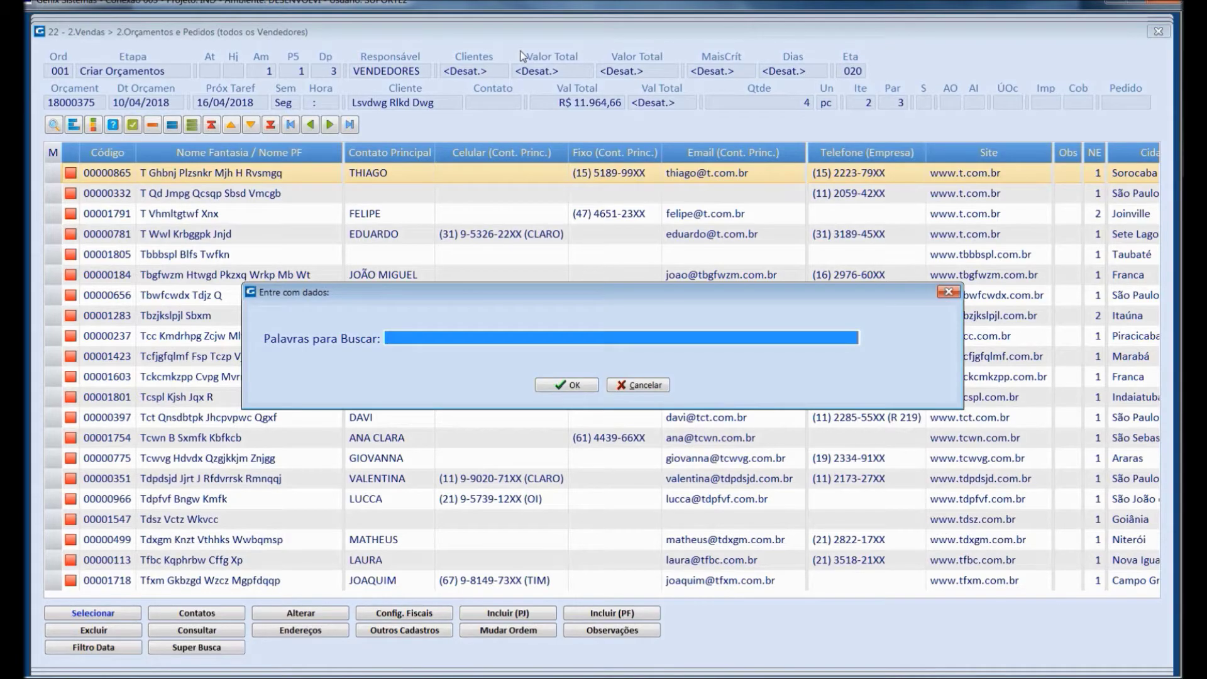
text(SOROCABA,)
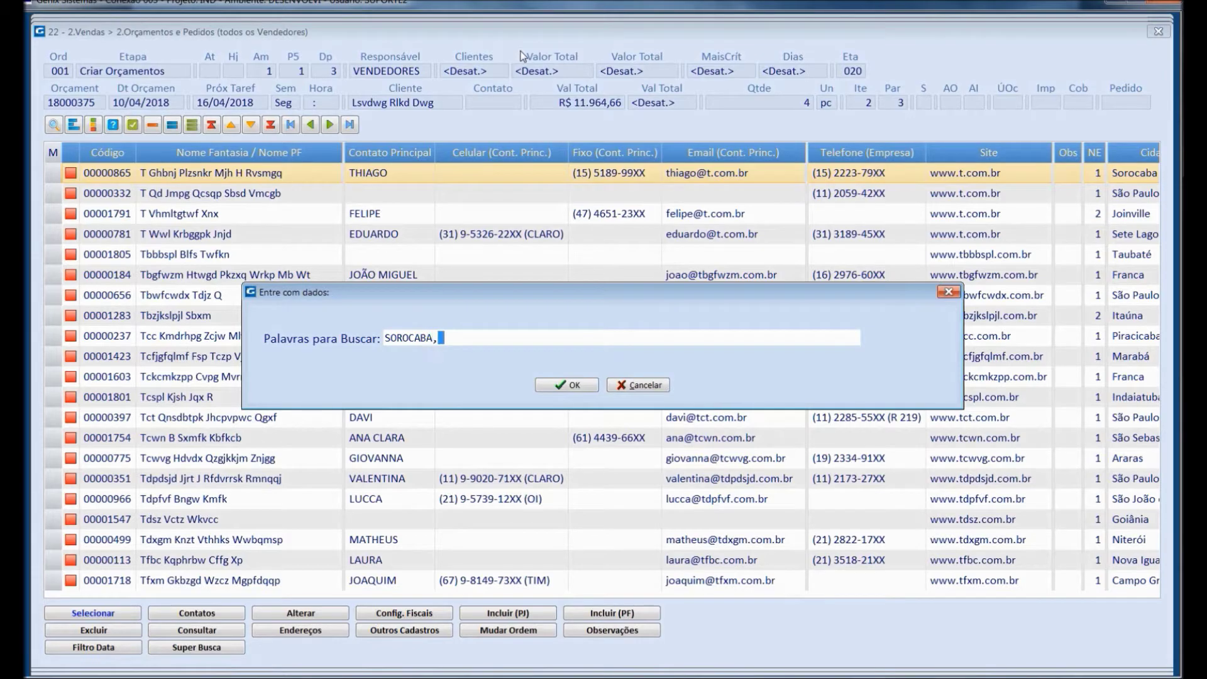
text(INDAIATUBA)
key(Return)
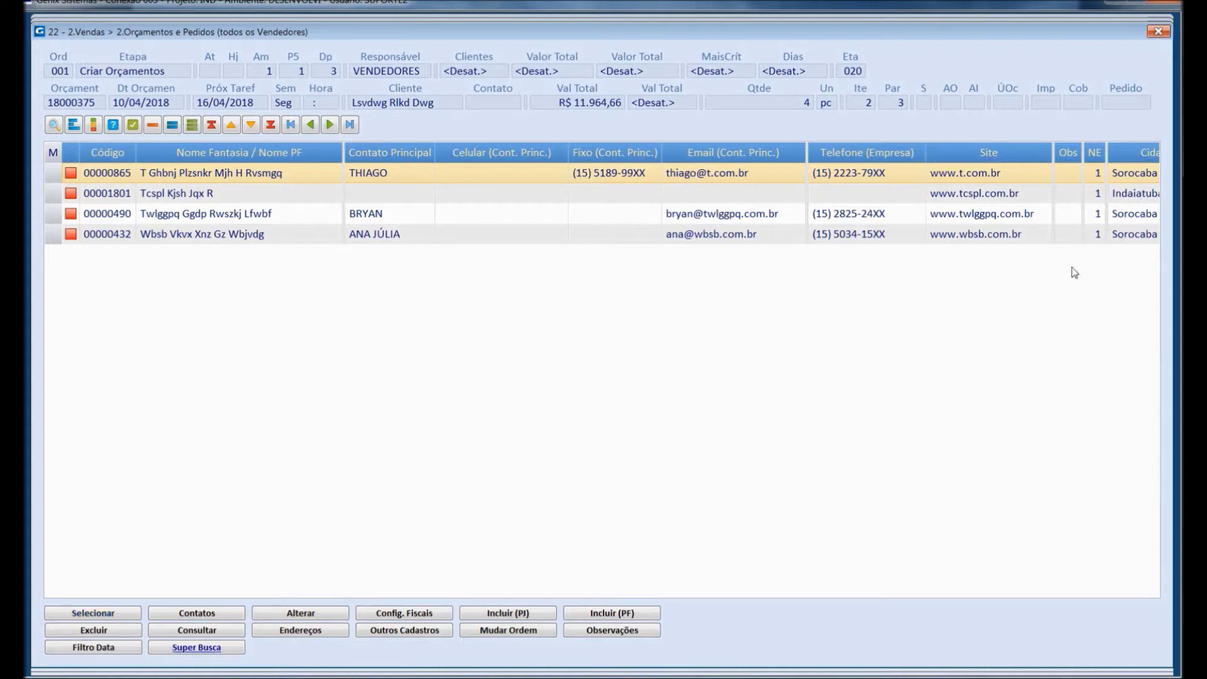
Search the customers again for SOROCABA combined with the contact's first name.
click(200, 645)
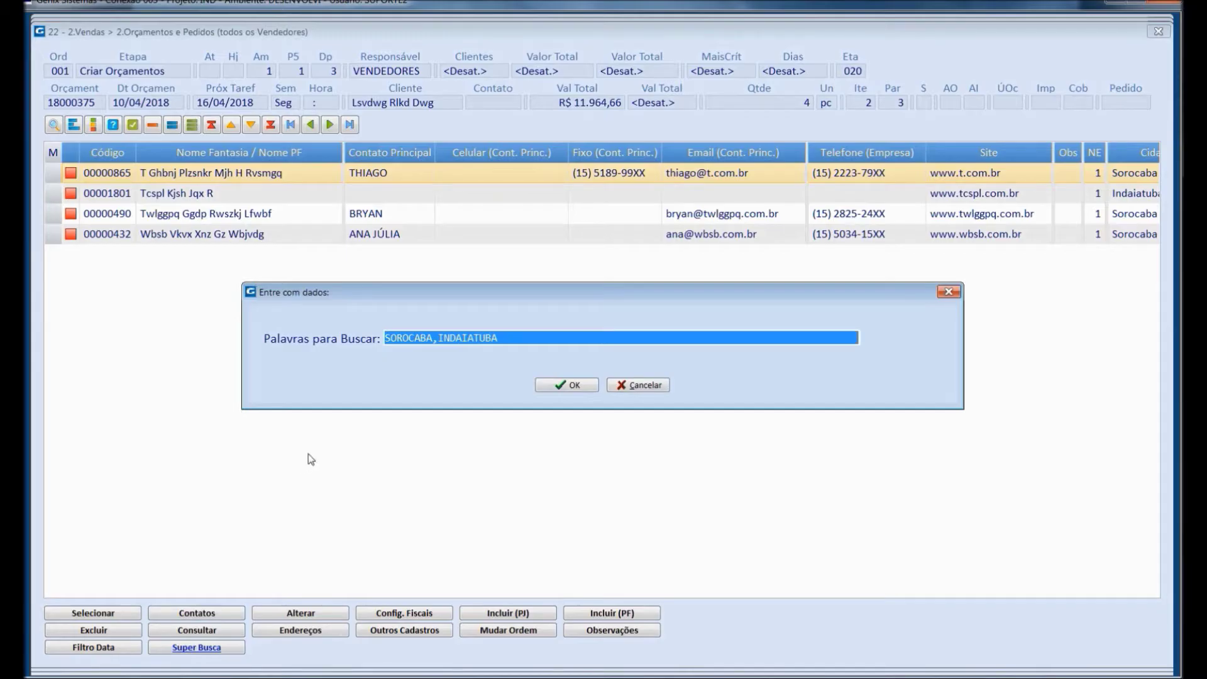
key(End)
key(BackSpace)
key(BackSpace)
key(BackSpace)
key(BackSpace)
key(BackSpace)
key(BackSpace)
key(BackSpace)
key(BackSpace)
key(BackSpace)
key(BackSpace)
key(BackSpace)
text(T)
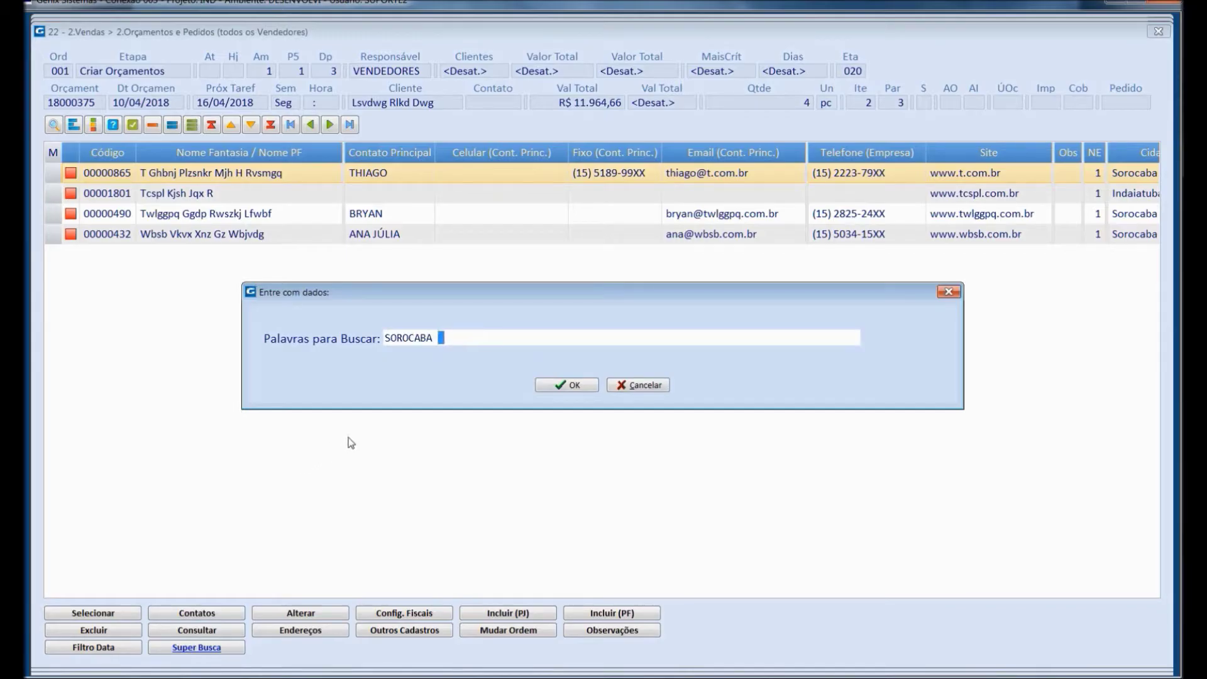
text(HIAGO)
click(567, 384)
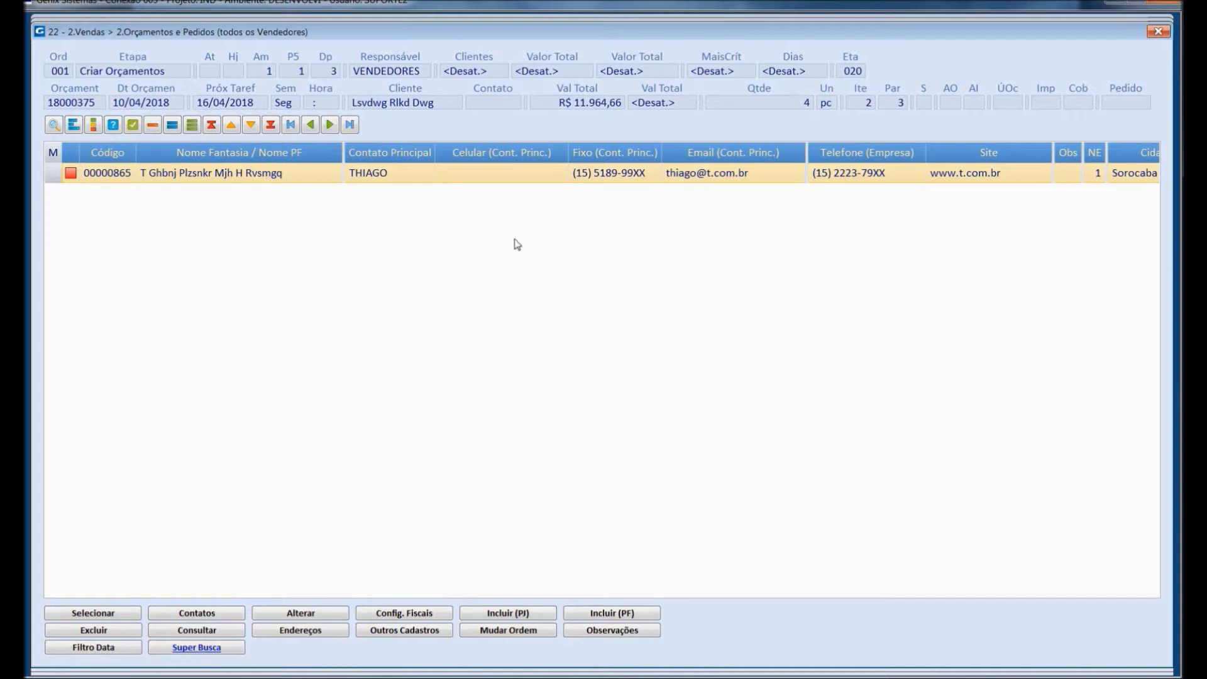
Clear the customer search words to list all customers again.
click(196, 648)
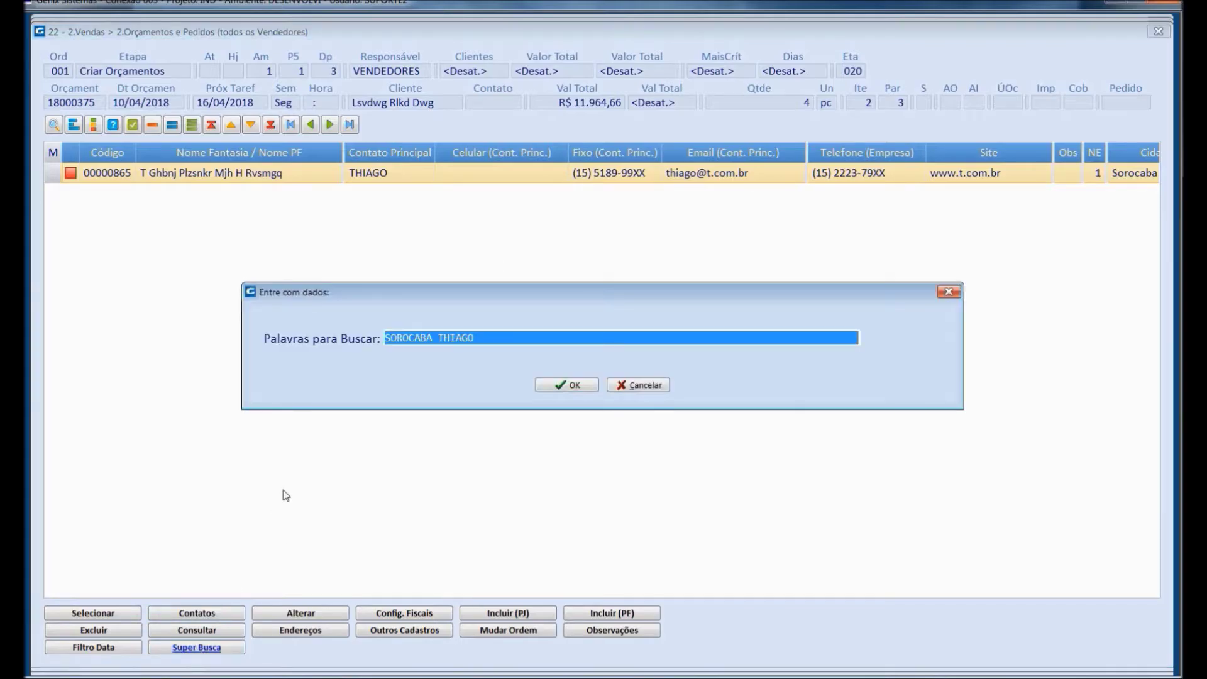
key(BackSpace)
key(Return)
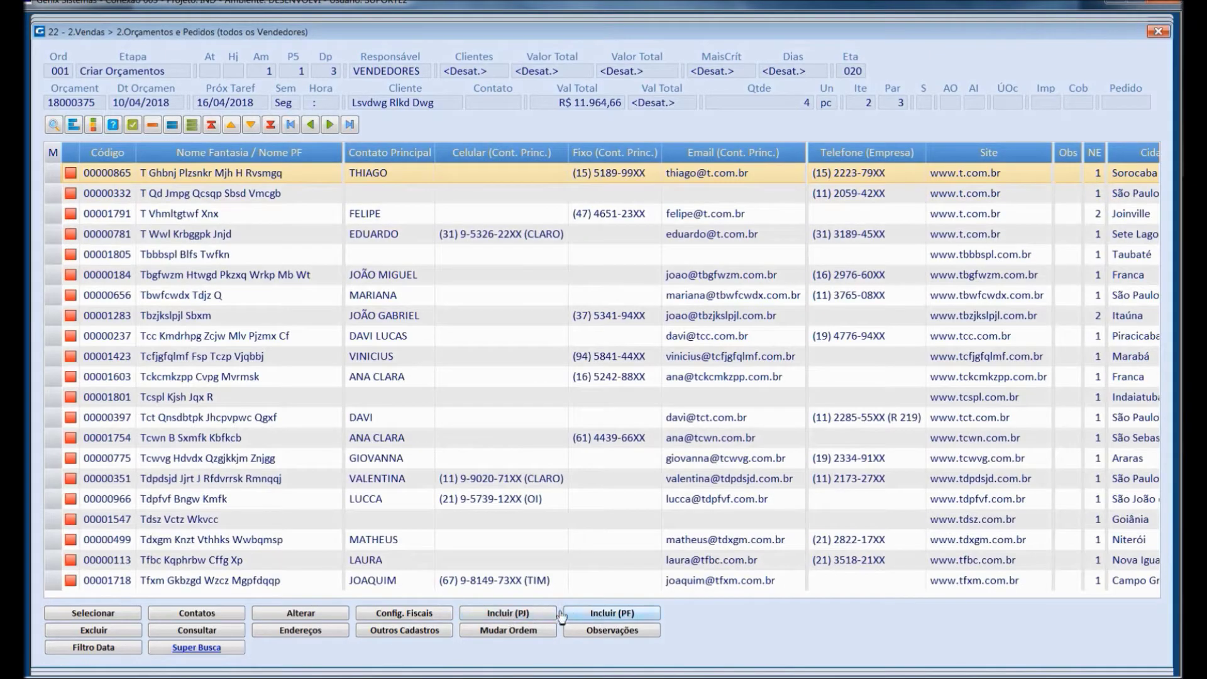
Try a new company customer record by entering its postal code to look up the address, and cancel the entry.
click(532, 616)
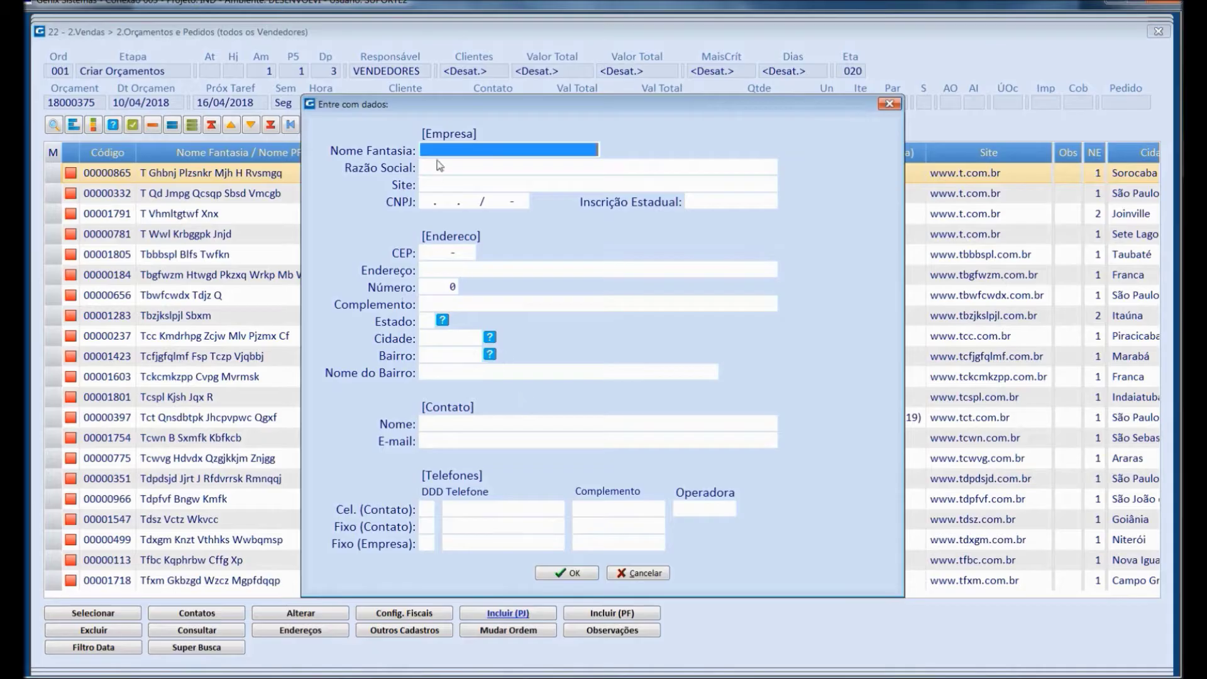
click(424, 252)
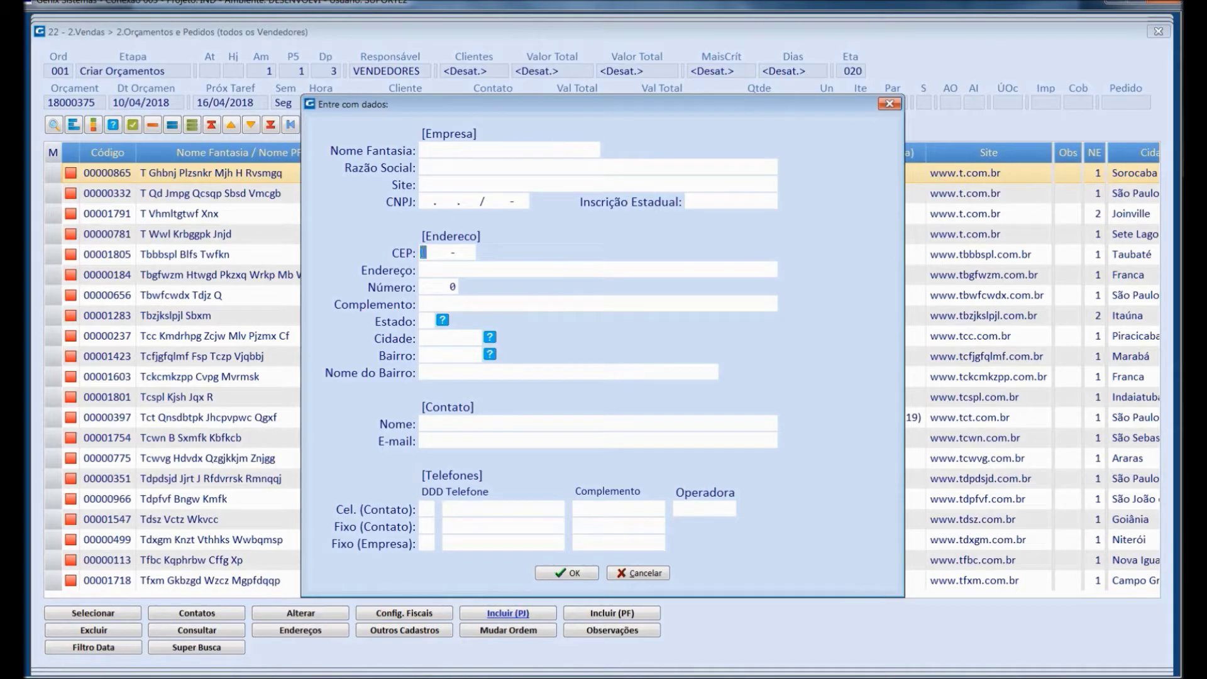
text(03187-010)
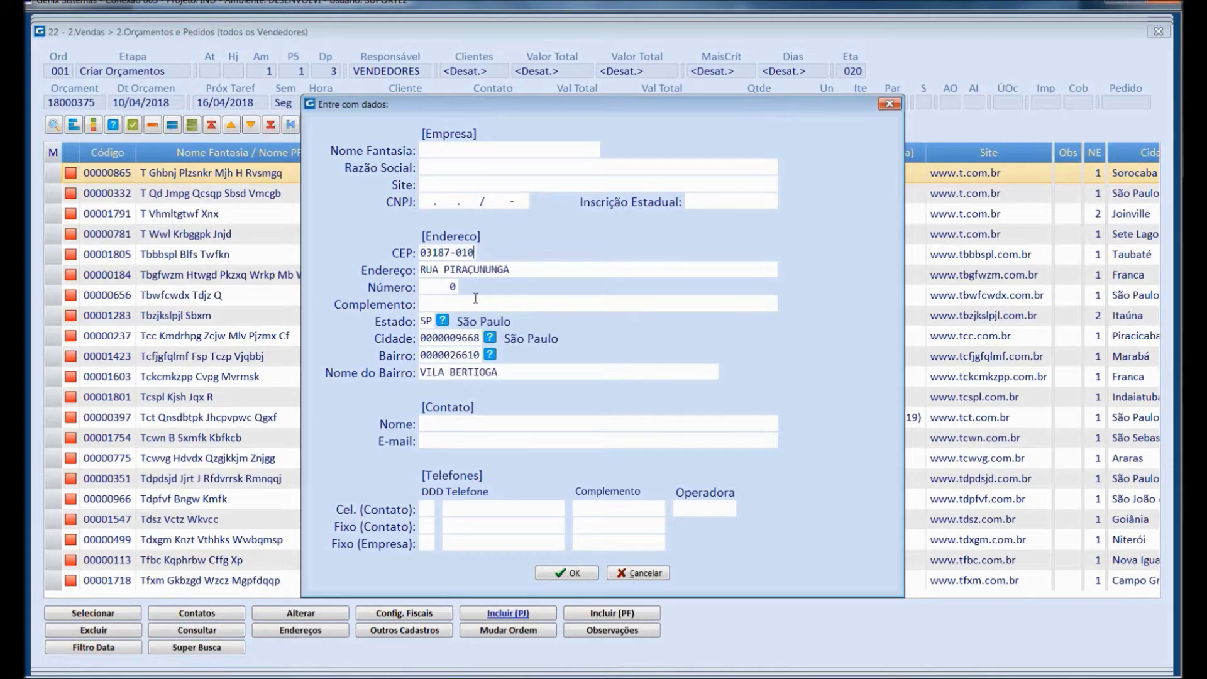
click(625, 575)
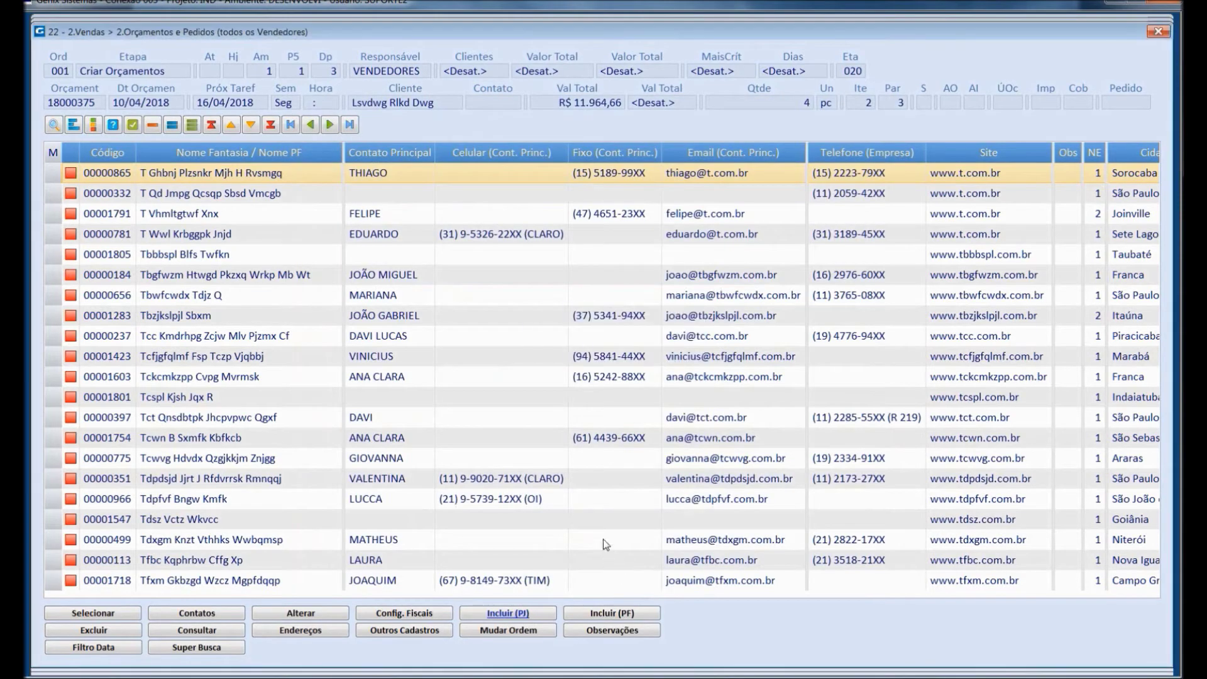
Create the quote for the first customer in the list and open its items.
double_click(509, 176)
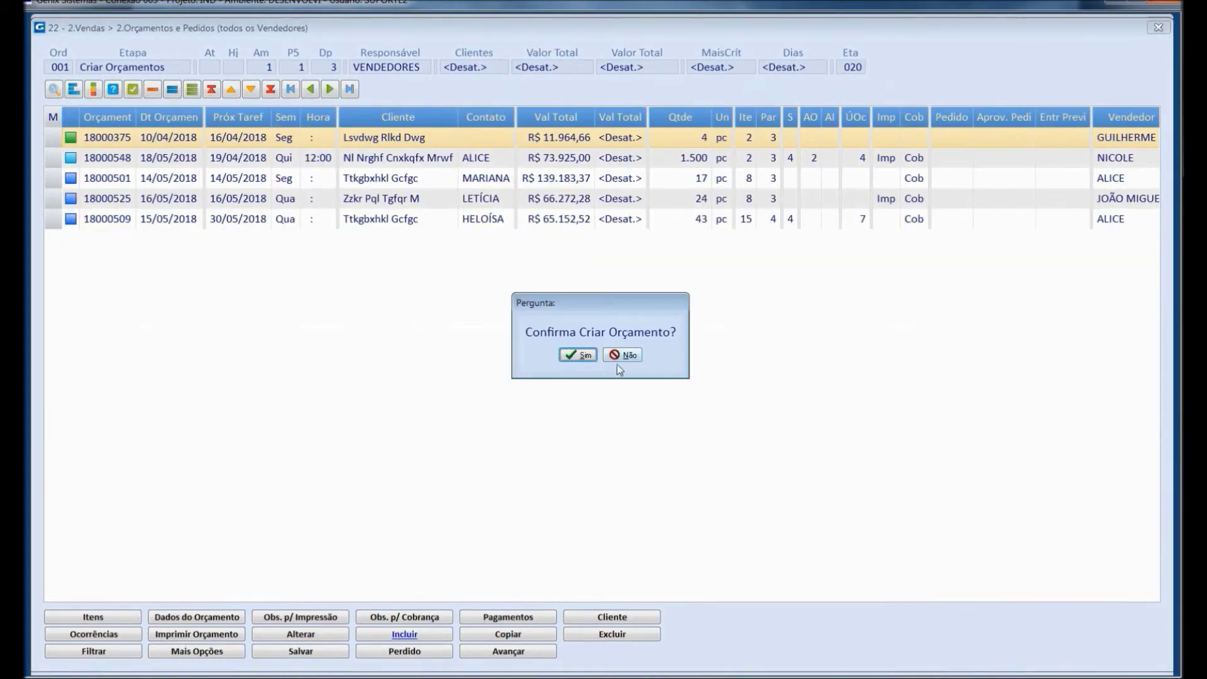
click(584, 354)
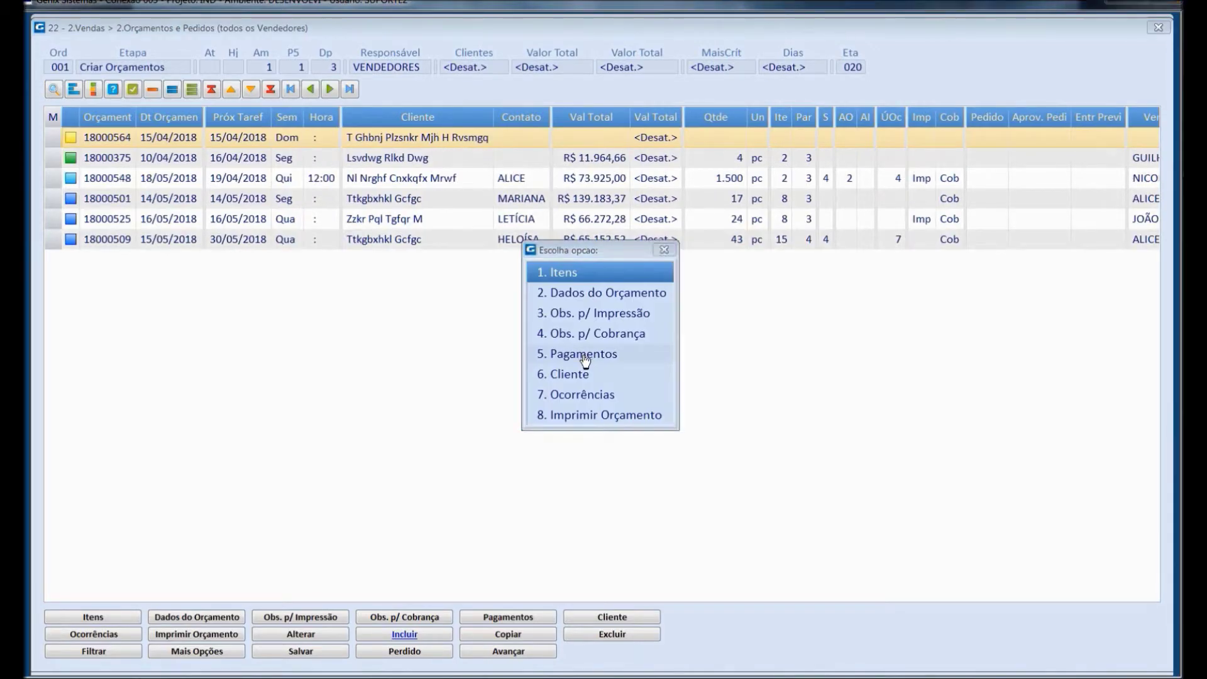
click(572, 275)
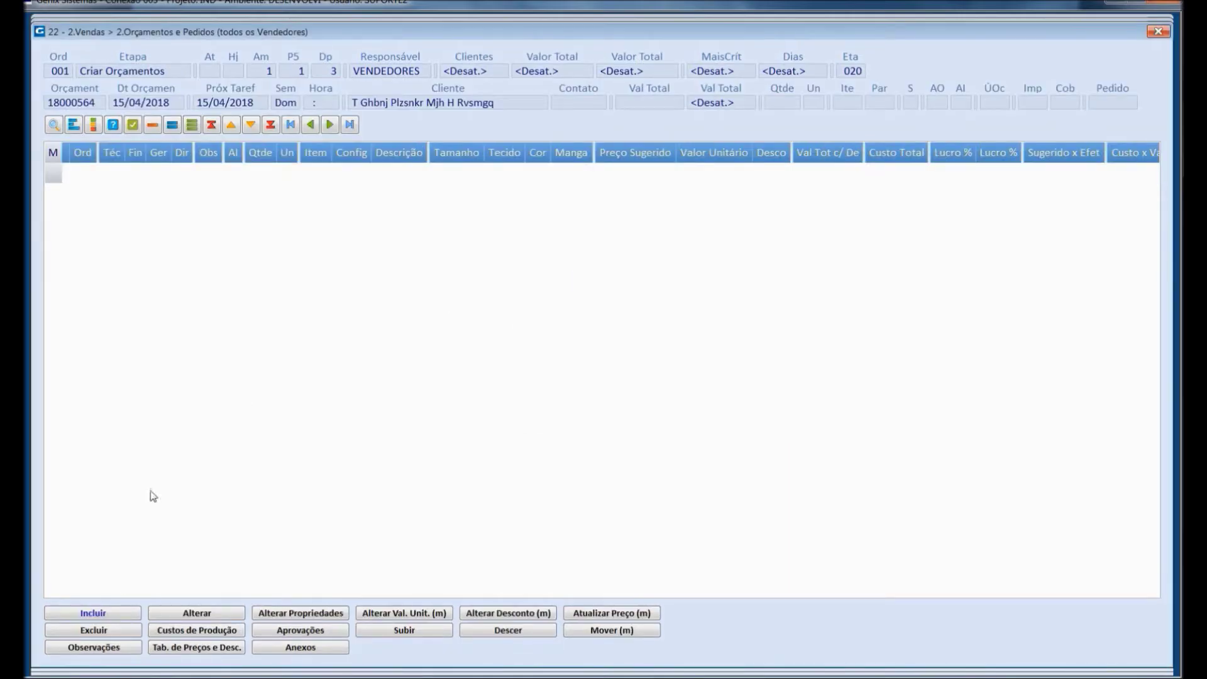
Add an item to the quote with internal code 010001 (CAMISETAS PERSONALIZADAS) and quantity 1000.
click(100, 613)
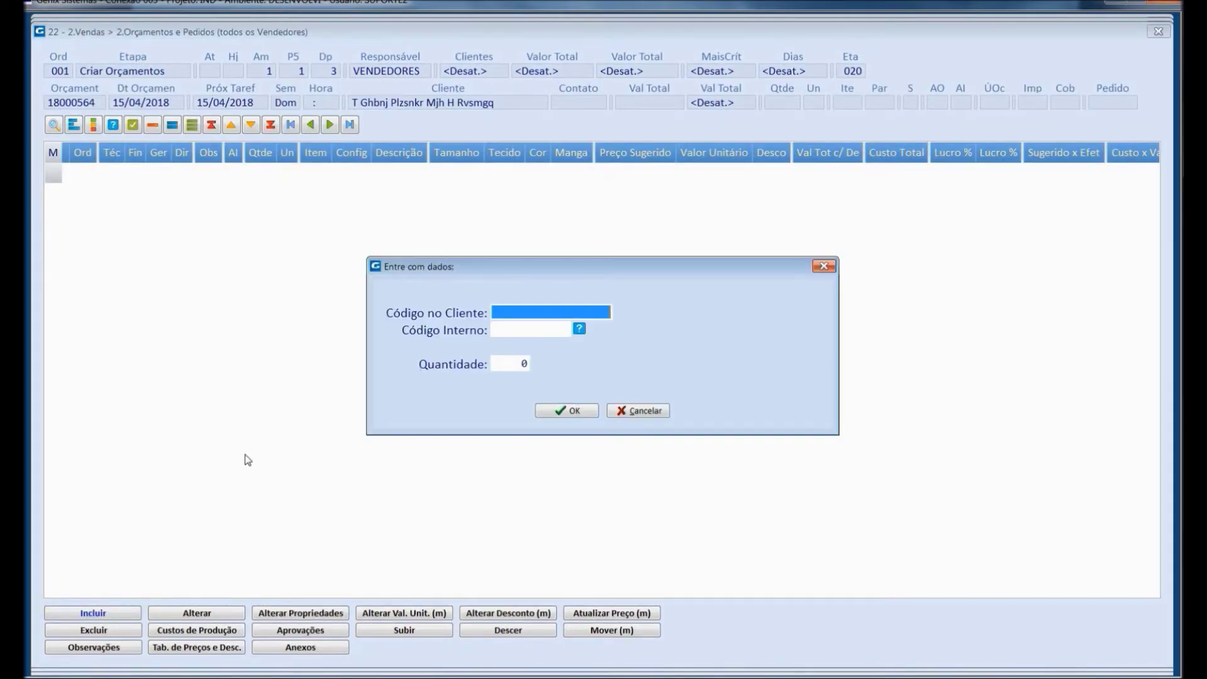
key(Tab)
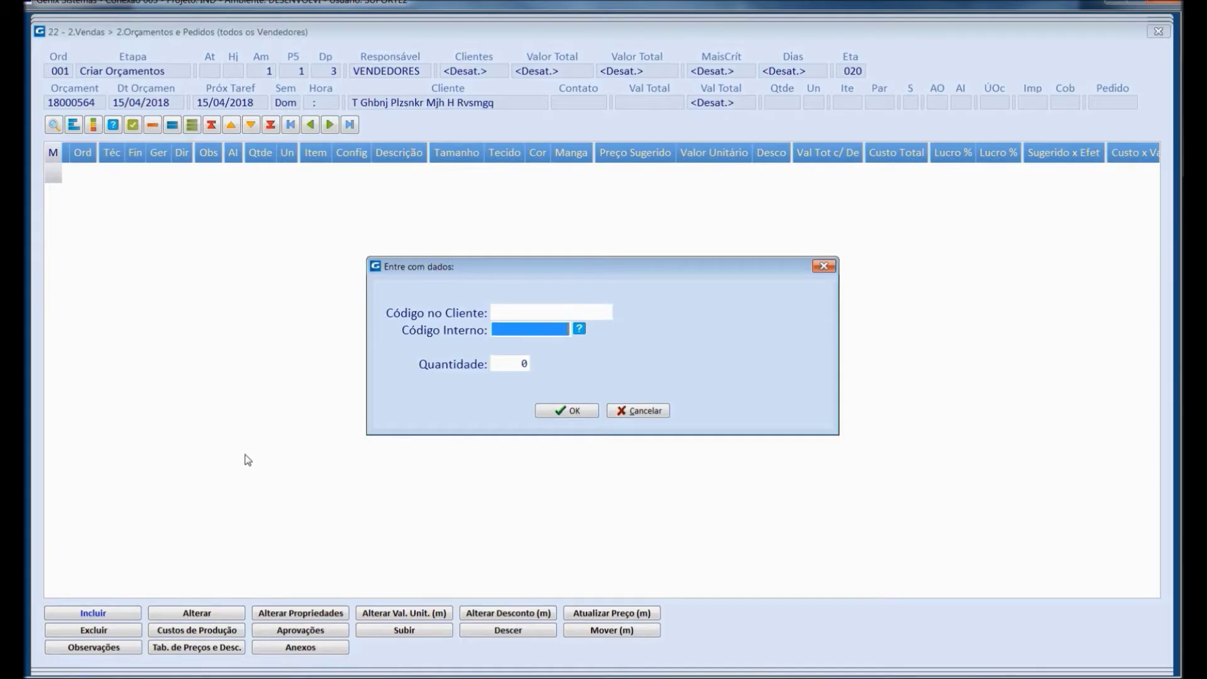
key(F1)
key(Up)
key(Return)
key(Tab)
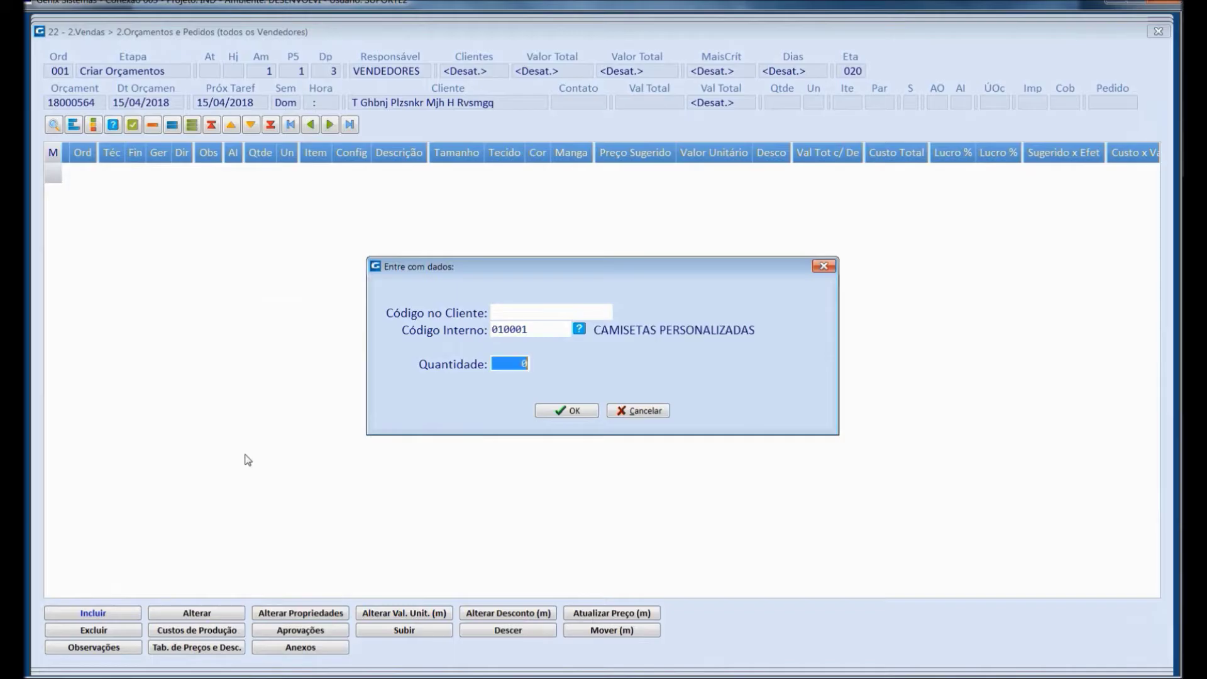
text(1000)
key(Return)
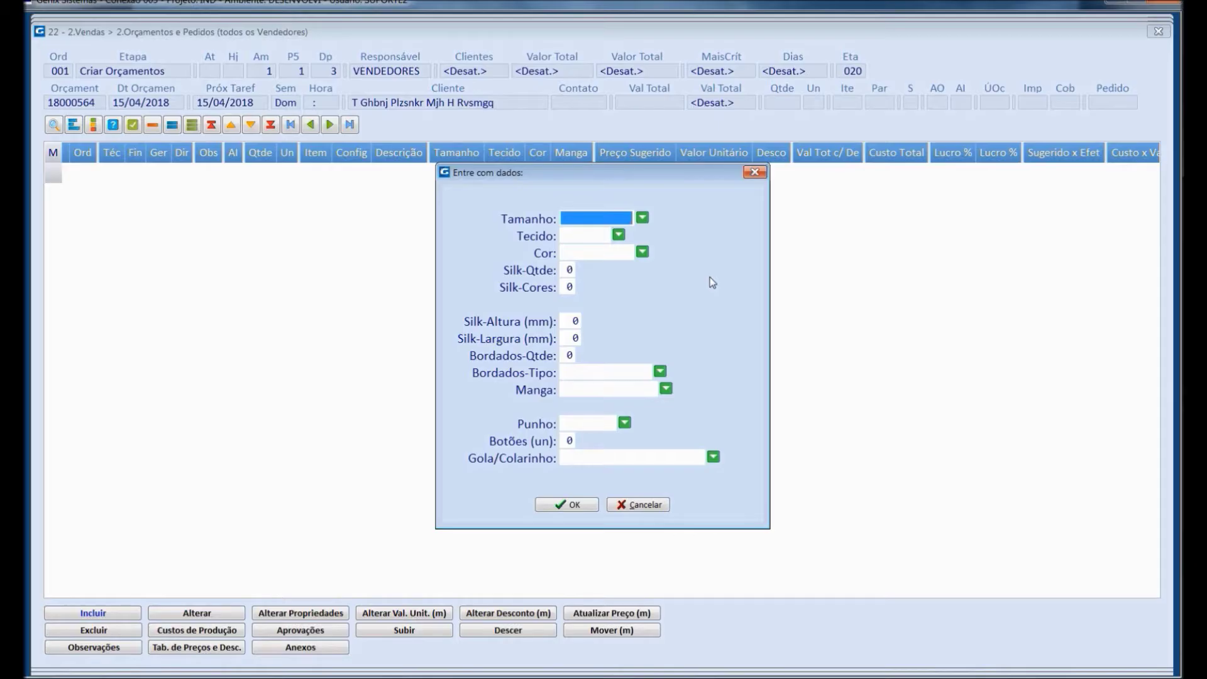
Set the shirt's size to Médio, its fabric to Tecido 1 and its colour to Branco.
click(641, 219)
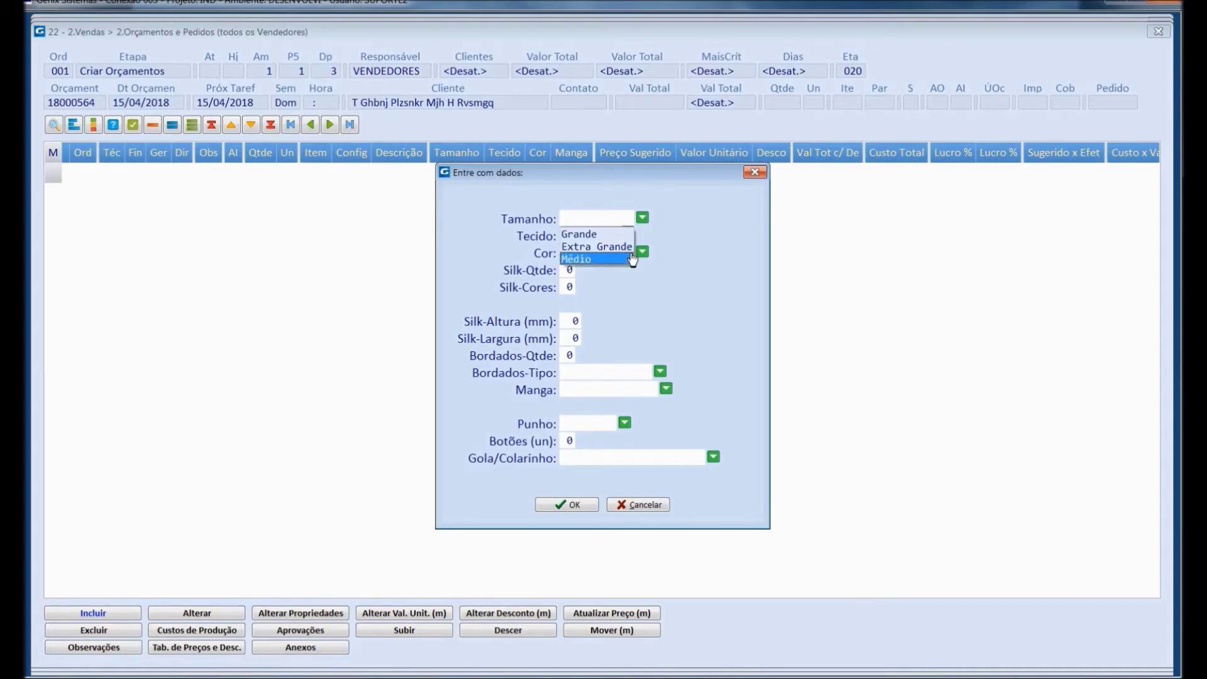
click(599, 259)
click(600, 249)
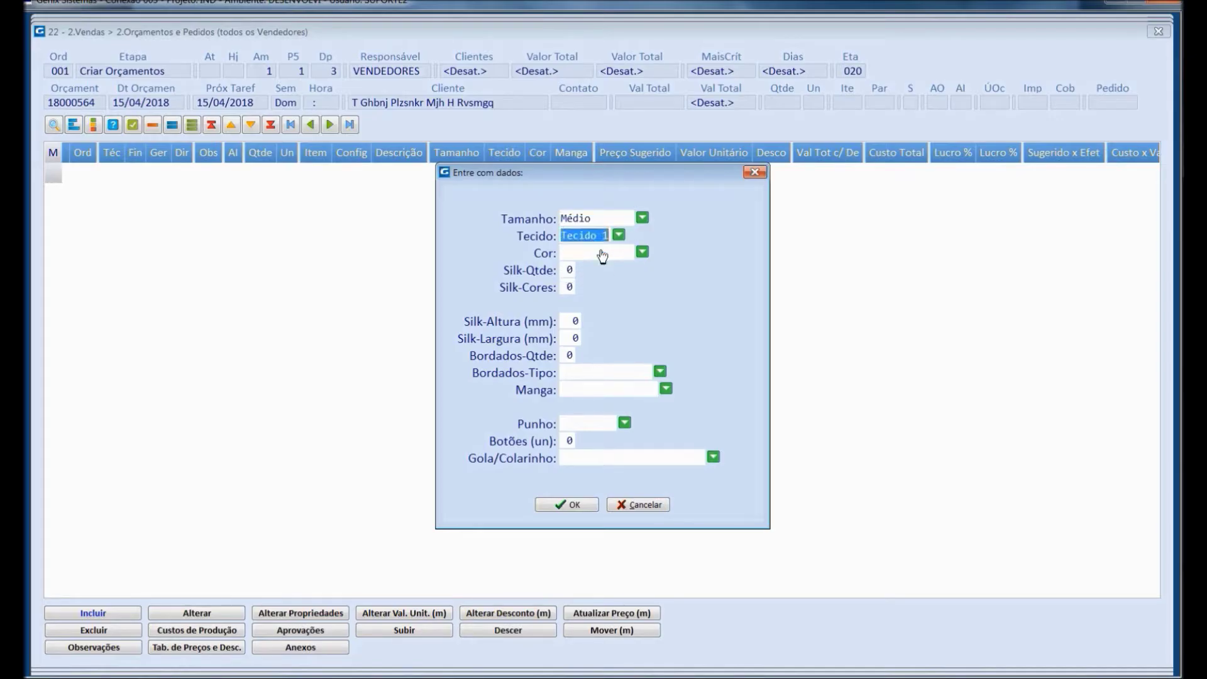
click(604, 255)
click(613, 270)
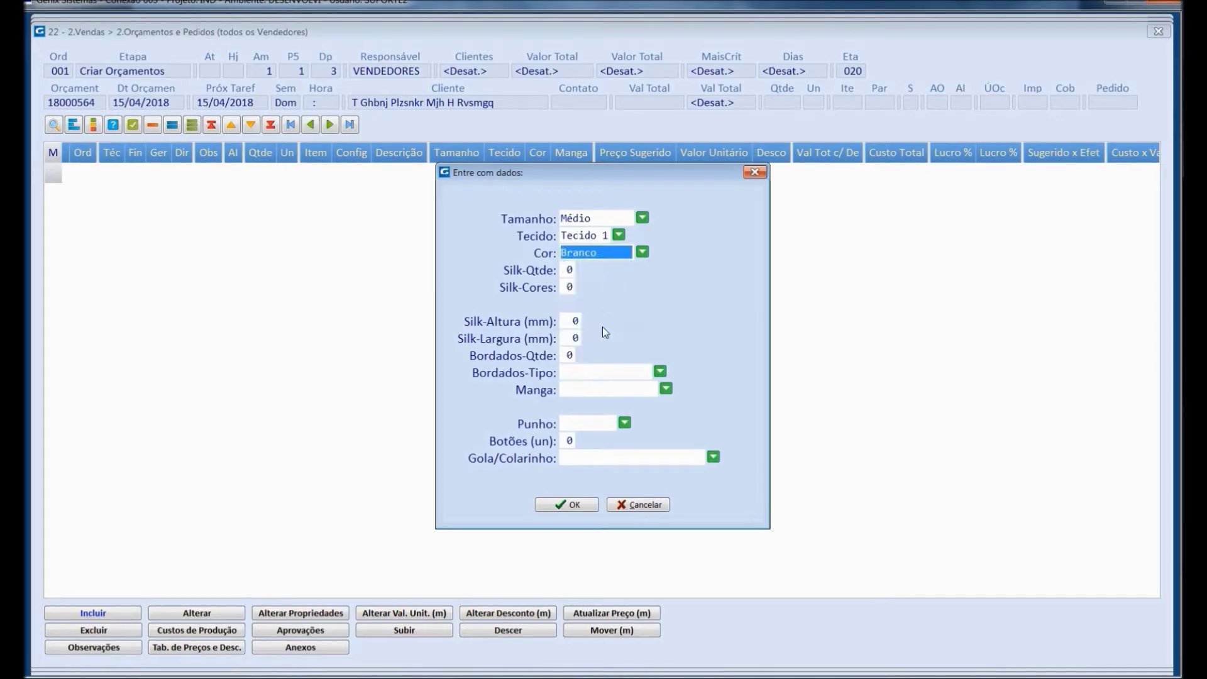
Set the embroidery type to Bordado Tipo 01, the sleeve to Sem mangas and the cuff to Sem Punho.
click(580, 373)
click(592, 388)
click(597, 390)
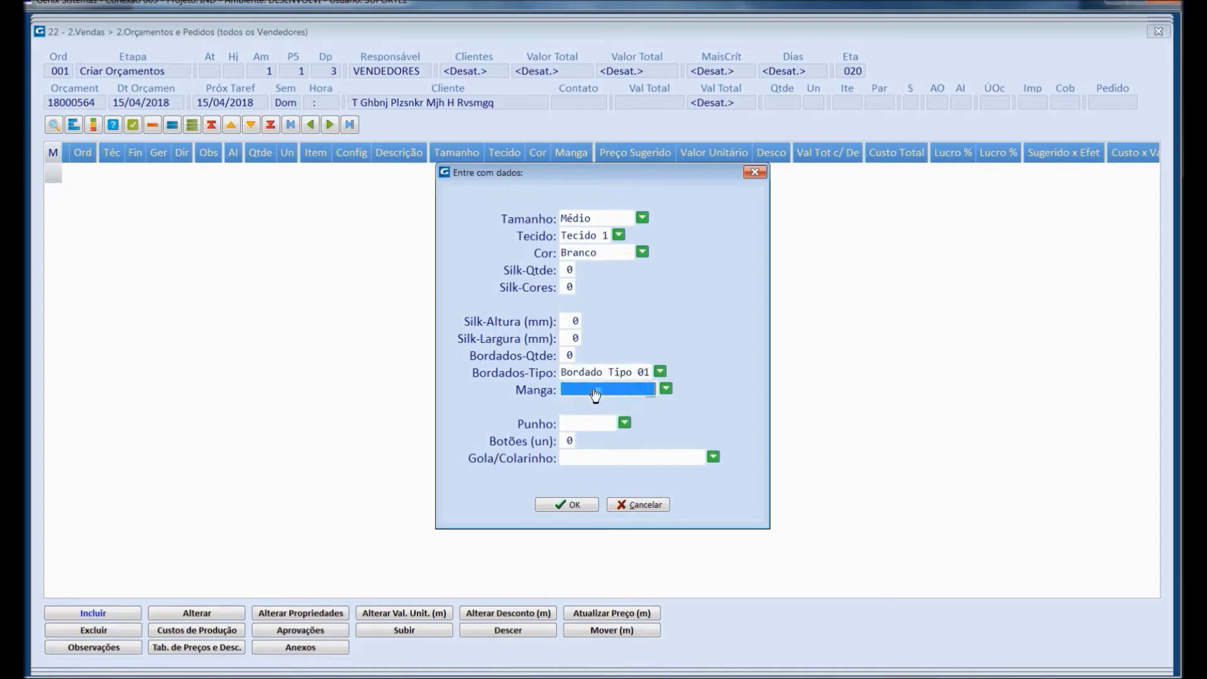
click(603, 406)
click(588, 425)
click(591, 452)
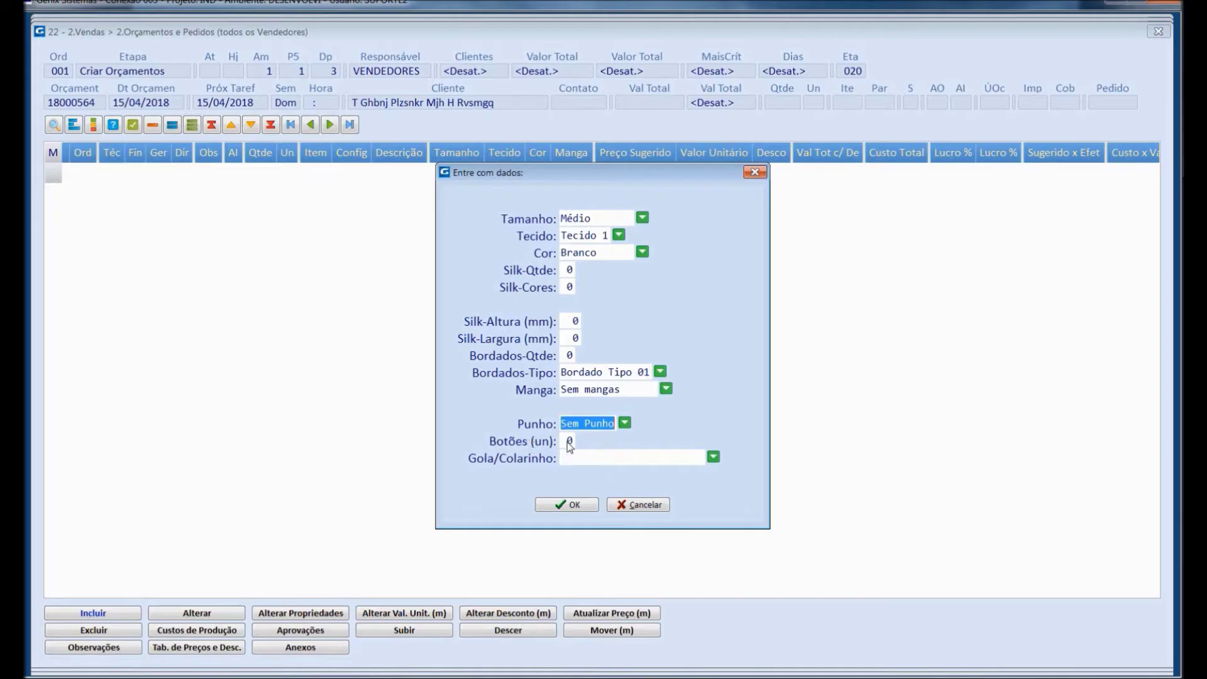
Set the shirt's buttons to 2, choose a collar option and confirm the item's properties.
click(591, 463)
click(568, 441)
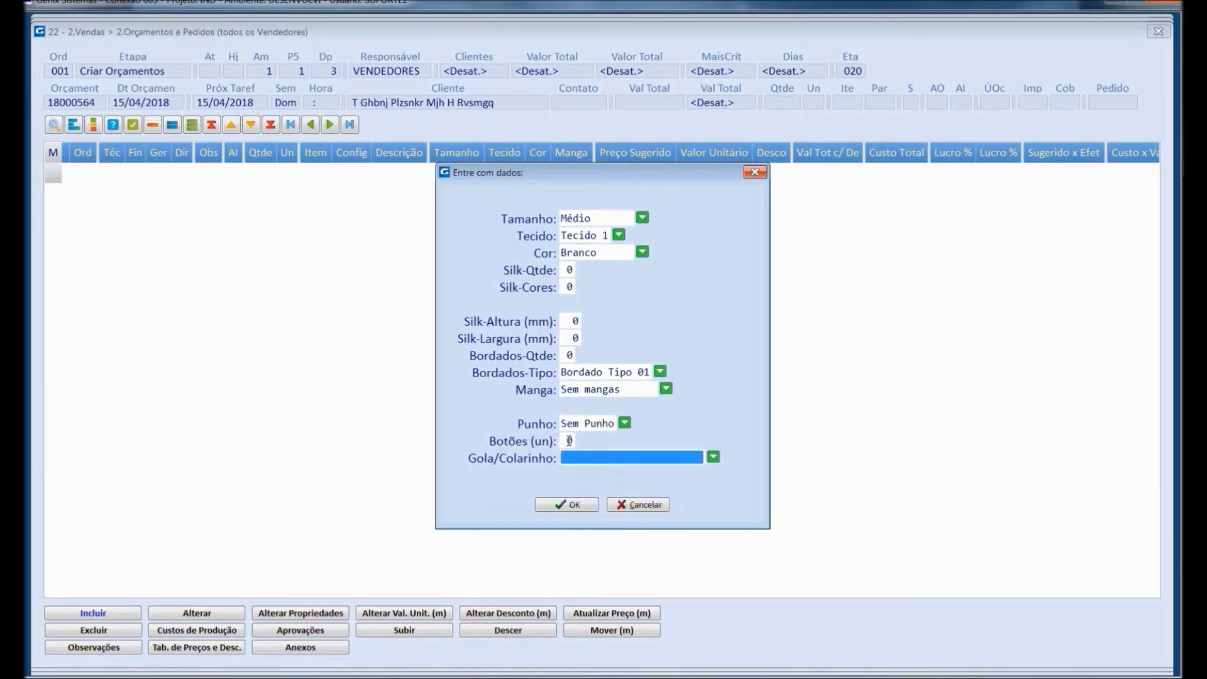
text(2)
click(603, 464)
click(604, 464)
click(608, 472)
click(567, 508)
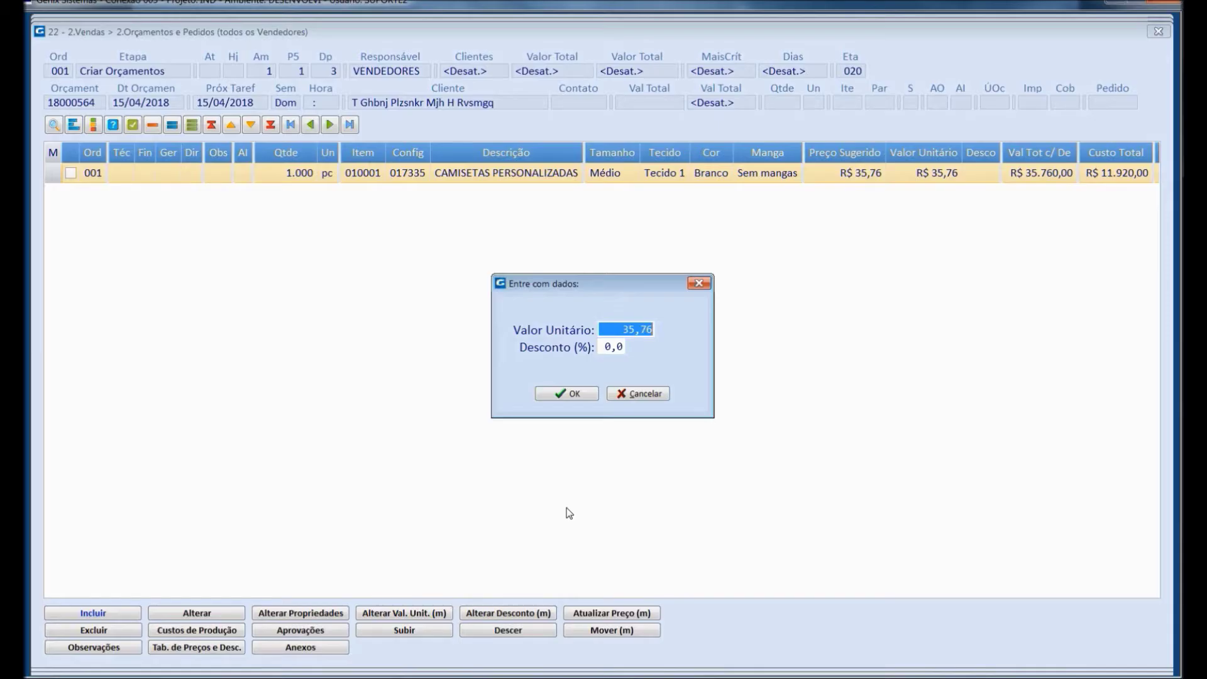
Set the item's unit price to 40,00 and its discount to 5%, and acknowledge the approval notice.
text(40 ,)
key(Tab)
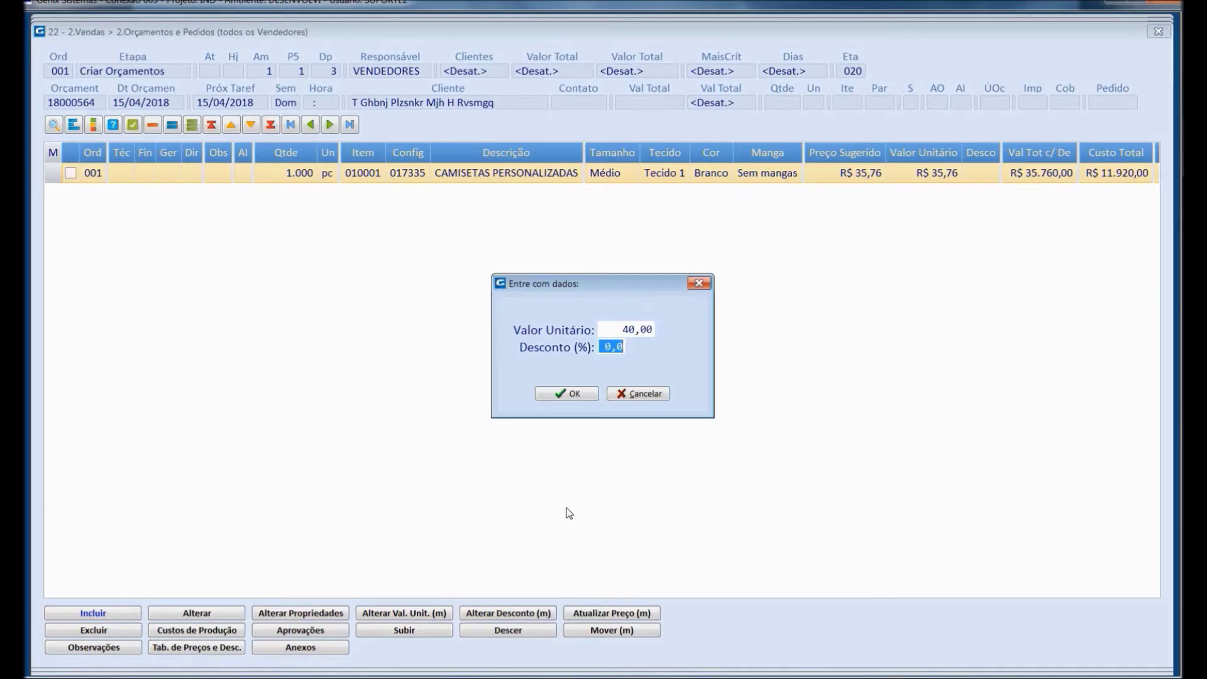
key(Return)
key(Return)
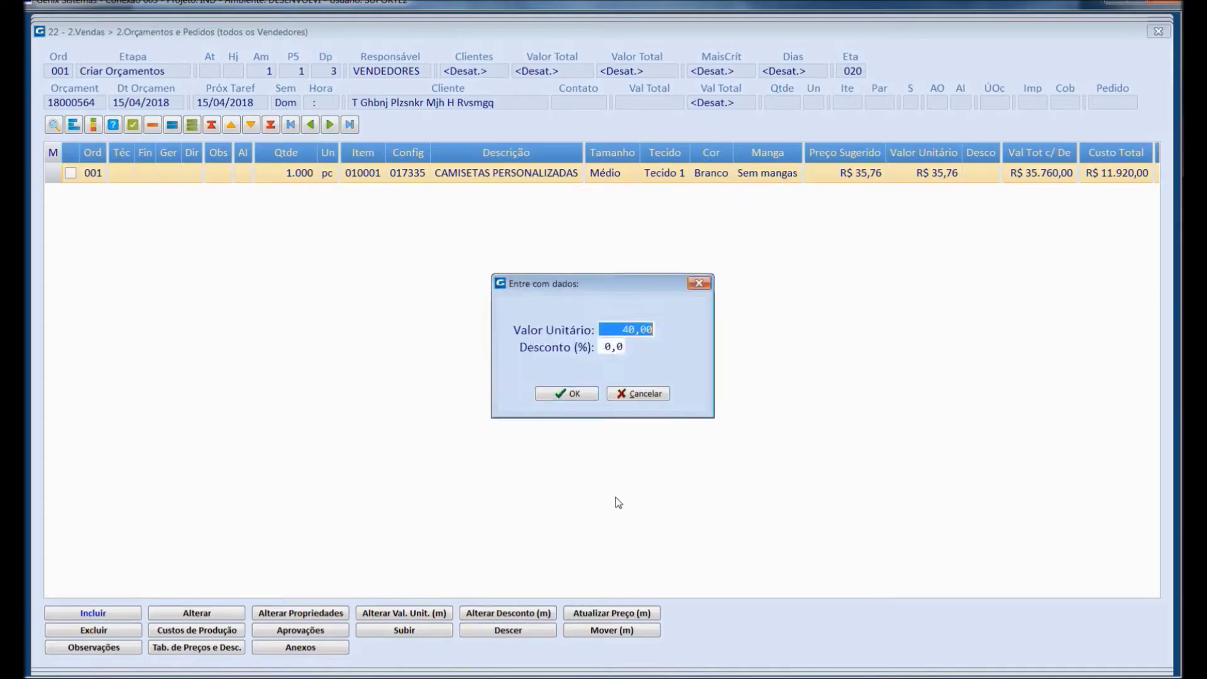
key(Tab)
text(5)
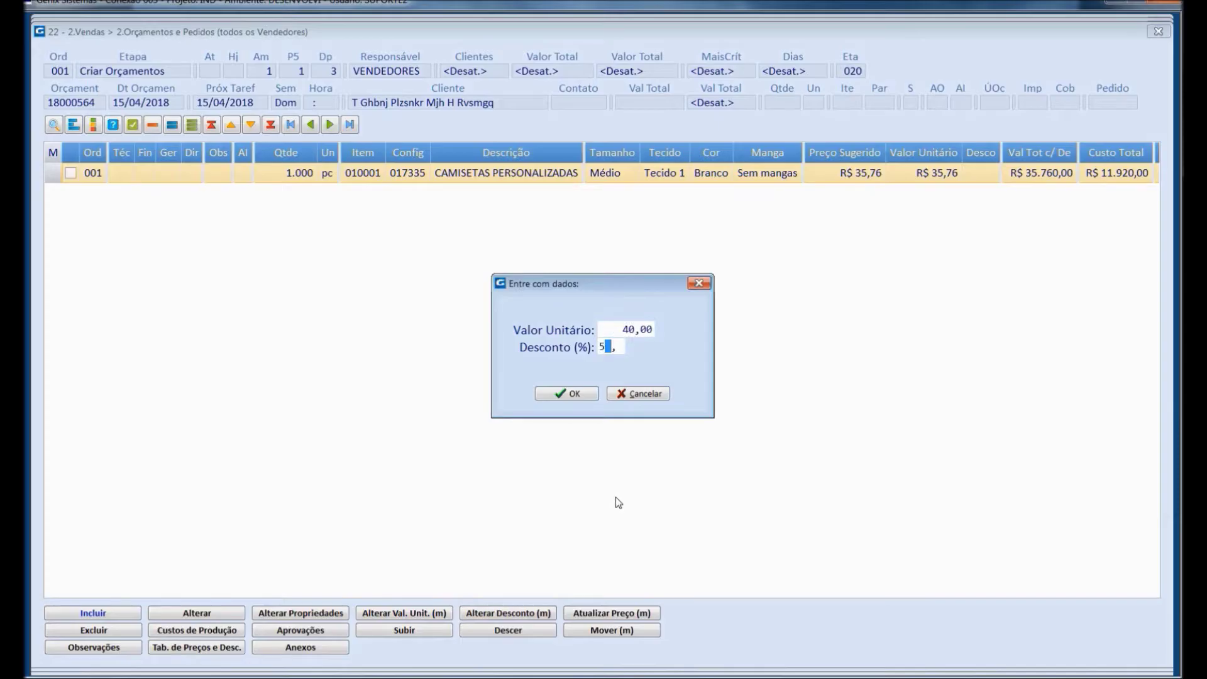
key(Return)
key(Return)
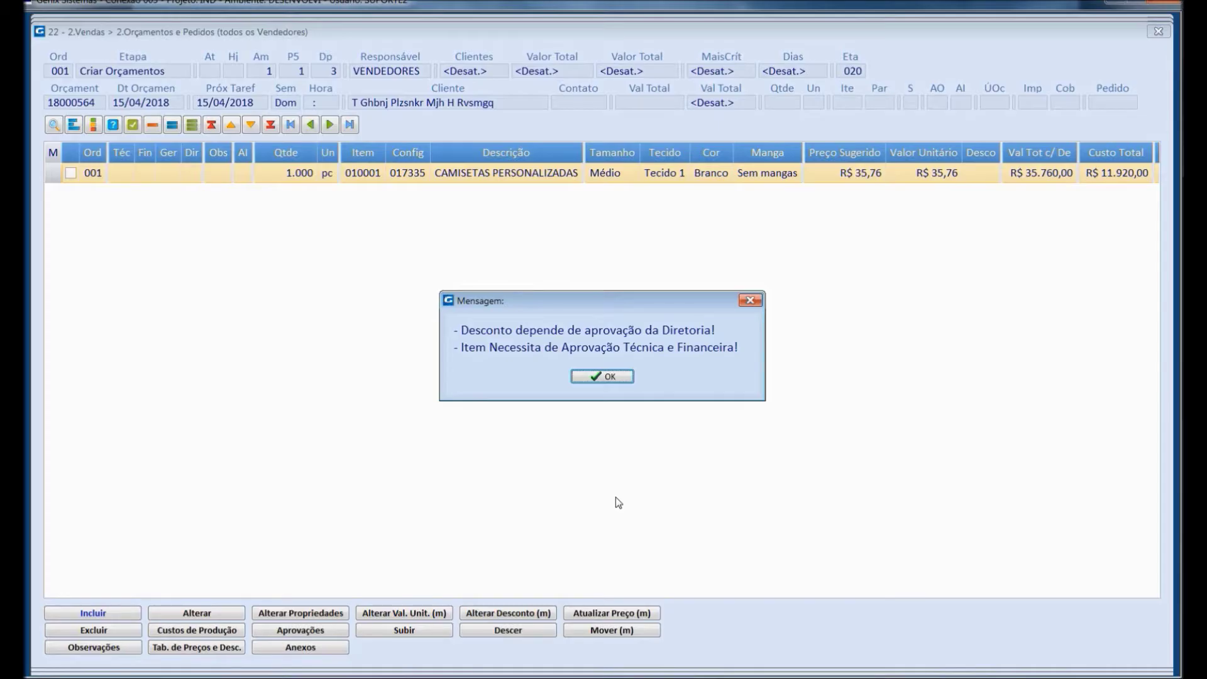
click(582, 376)
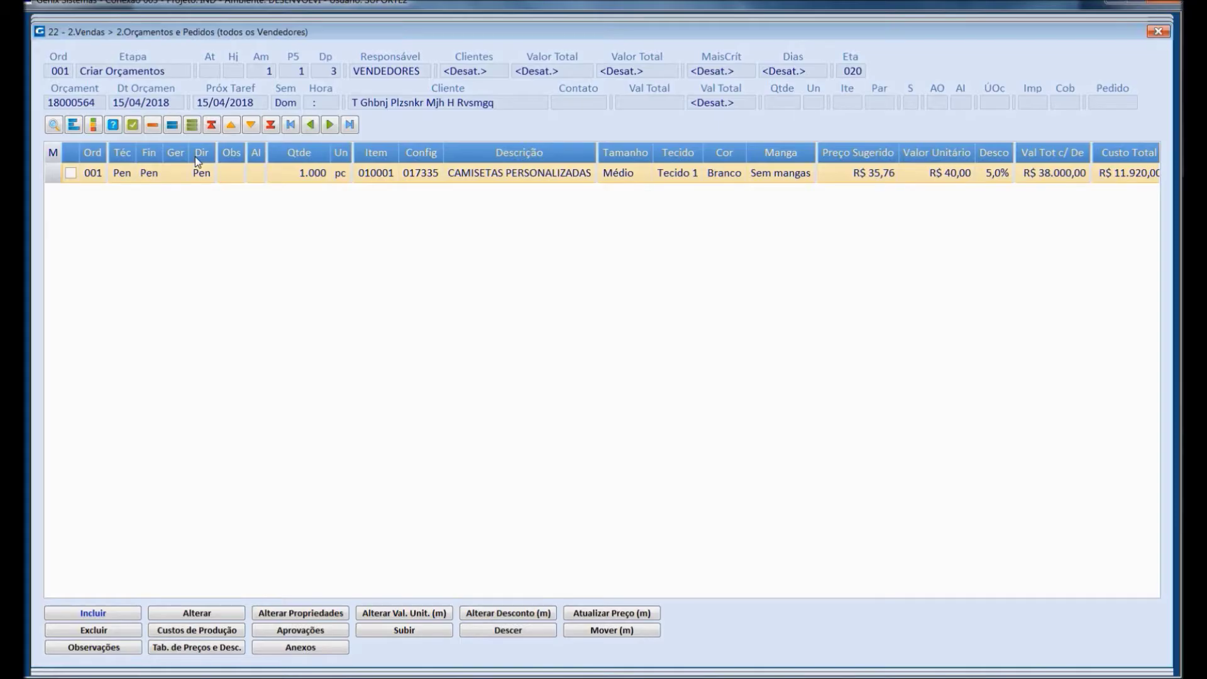
Look over the price and discount table for the custom shirts, widening the customer description column, and return to the quote items.
click(195, 651)
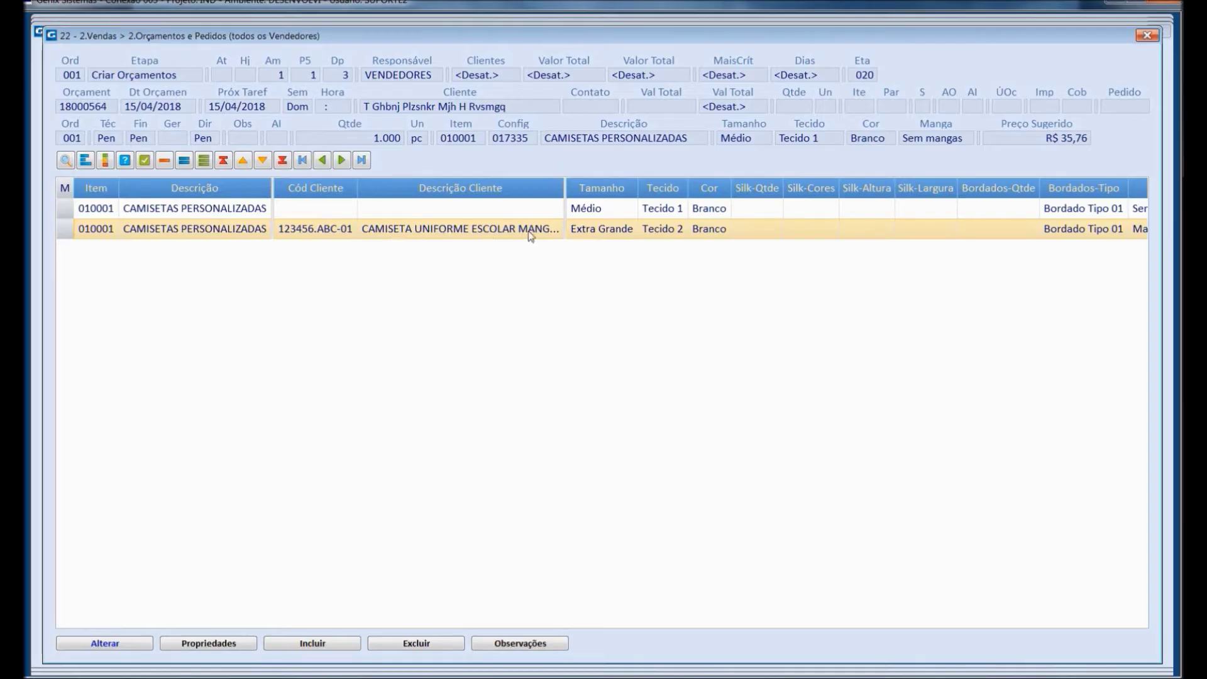
drag(565, 195, 624, 266)
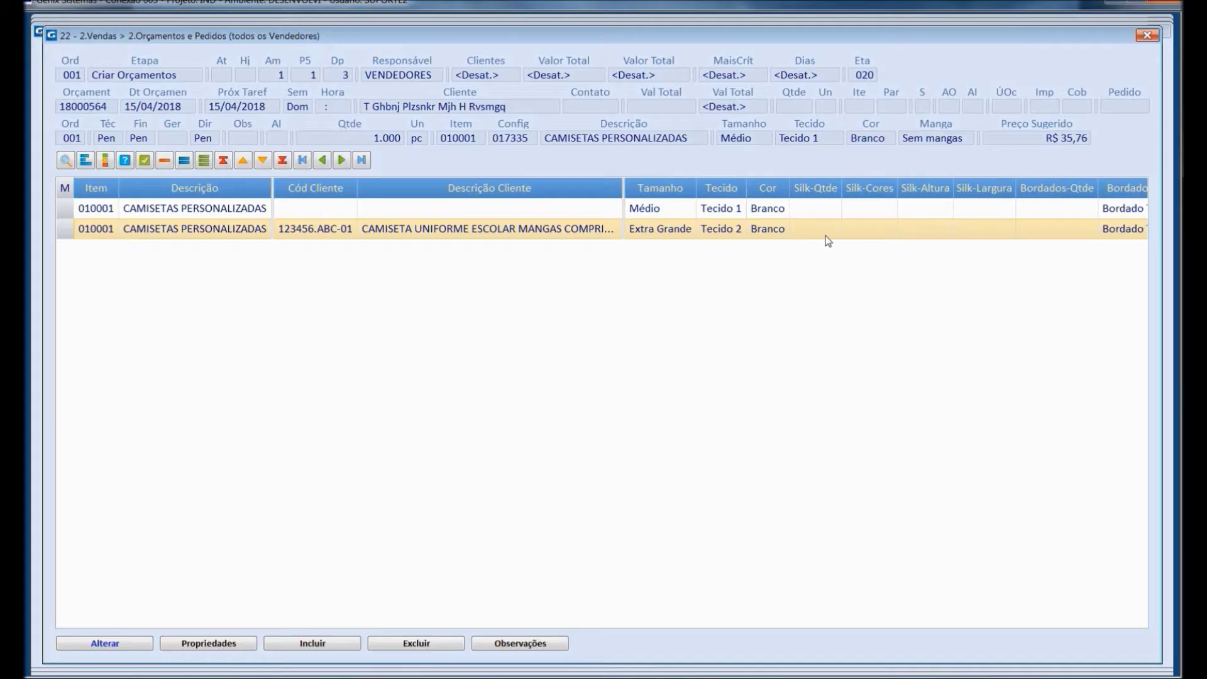
click(1147, 35)
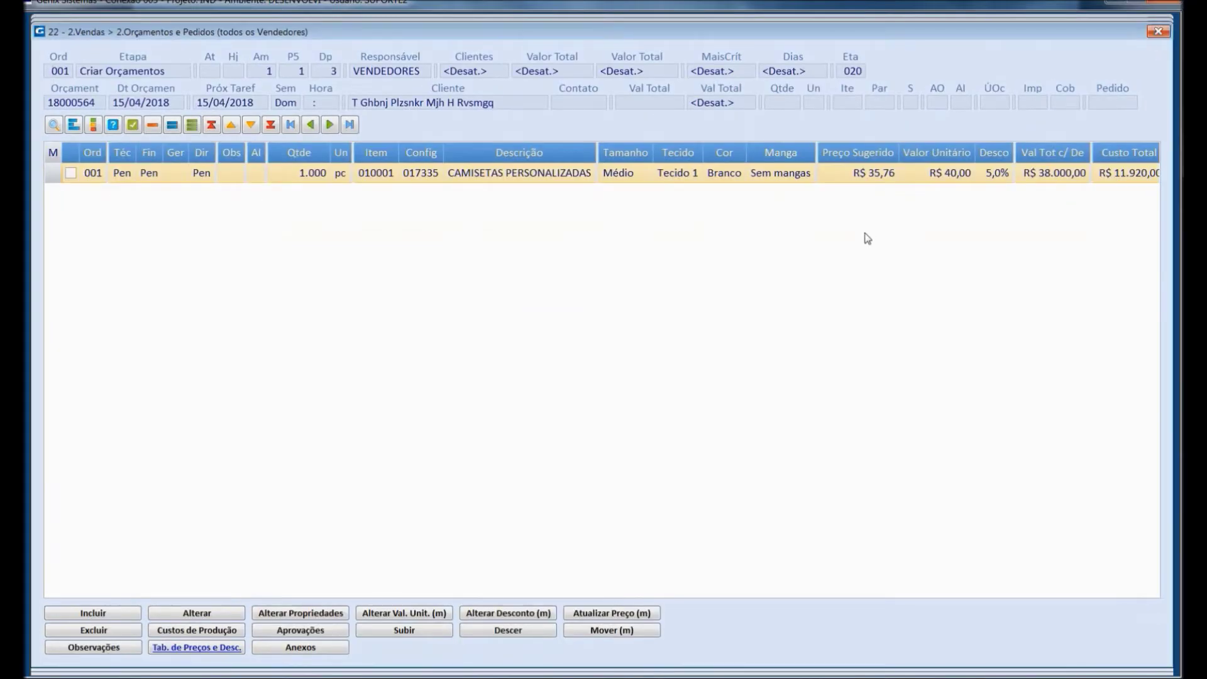
Add an item to the quote by customer code 123456.ABC-01 with quantity 500.
click(95, 615)
text(1)
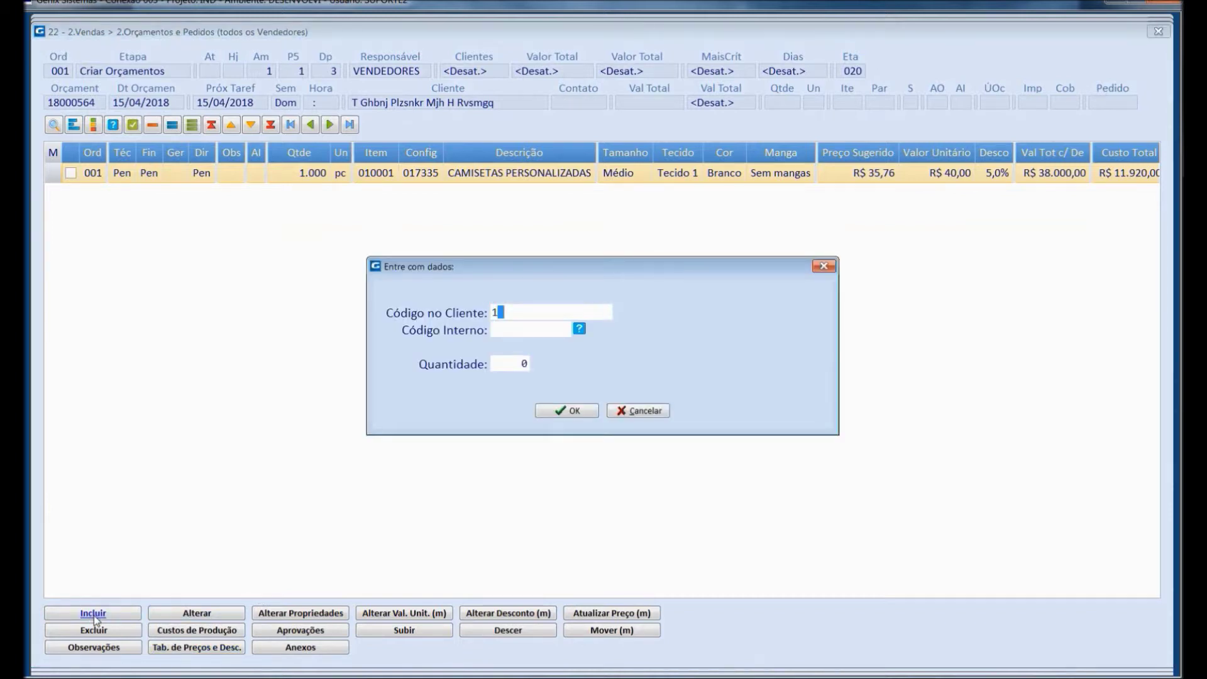
text(23456.ABC-01)
key(Return)
key(Return)
text(5000)
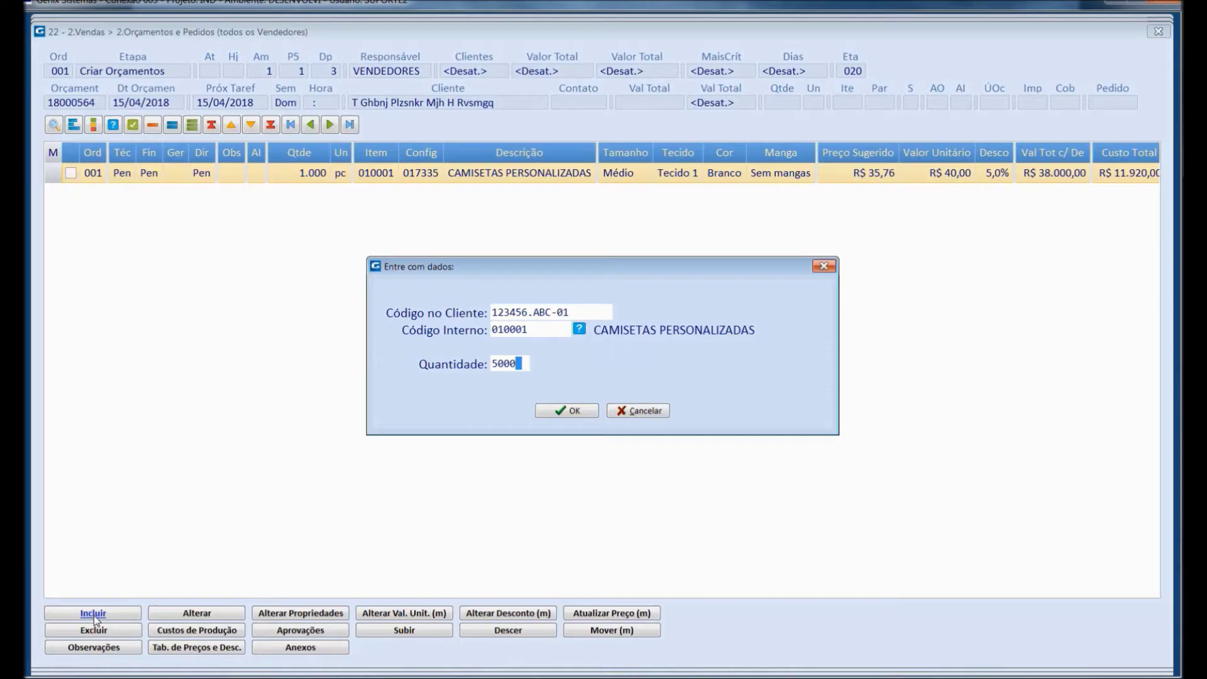
key(Return)
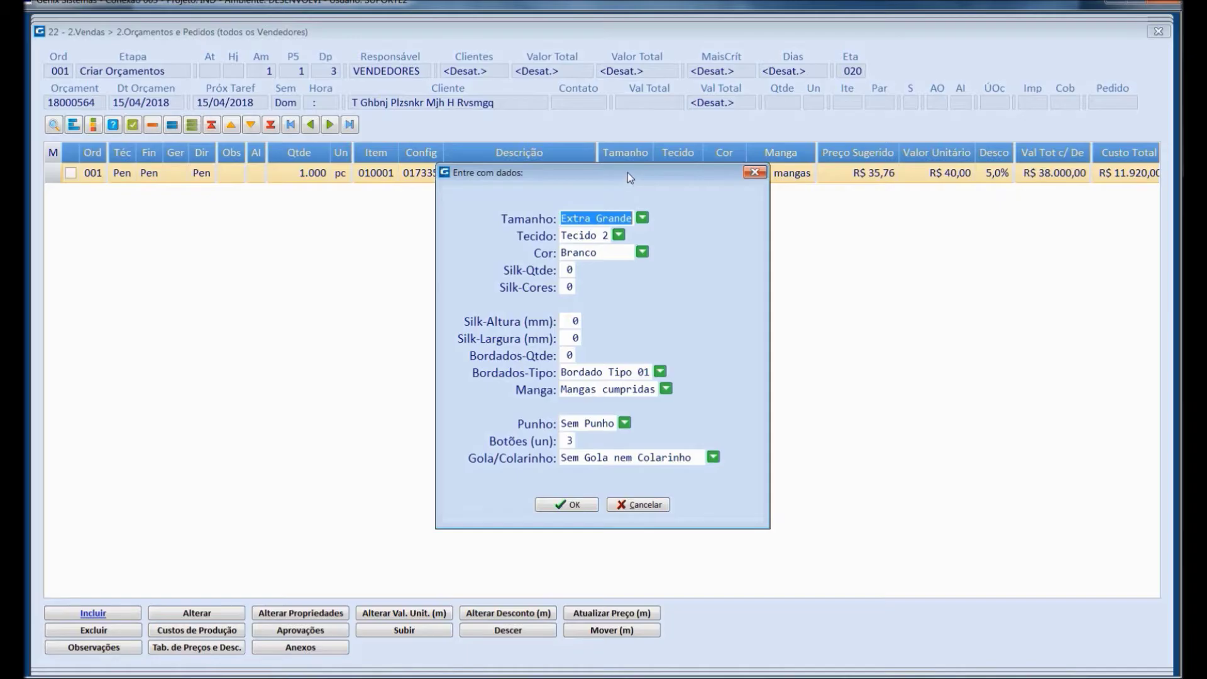
Accept the Extra Grande shirt's preset properties and its suggested unit price without a discount.
drag(627, 172, 416, 166)
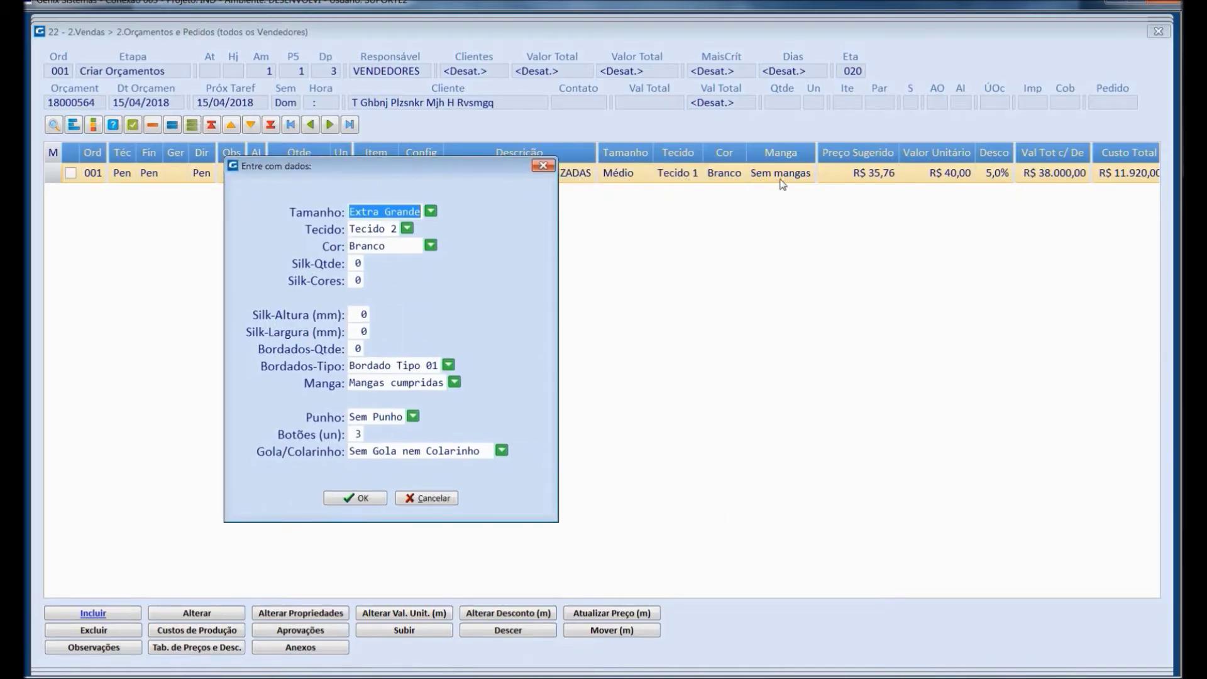
click(353, 498)
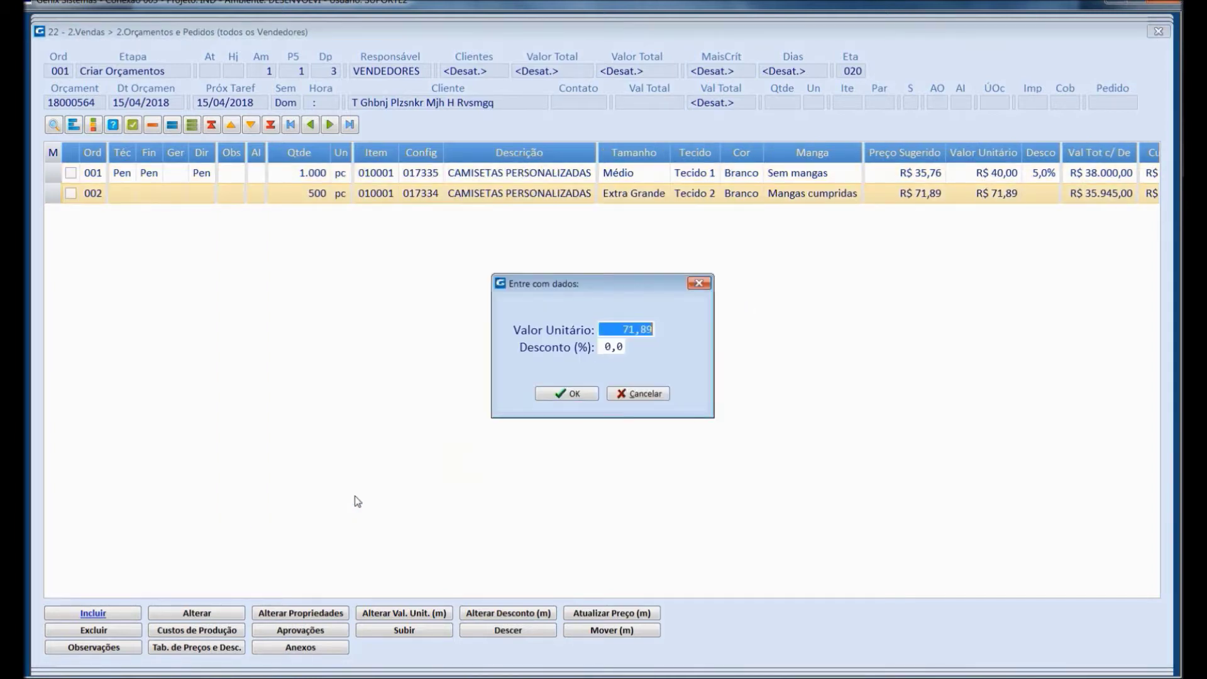
click(568, 395)
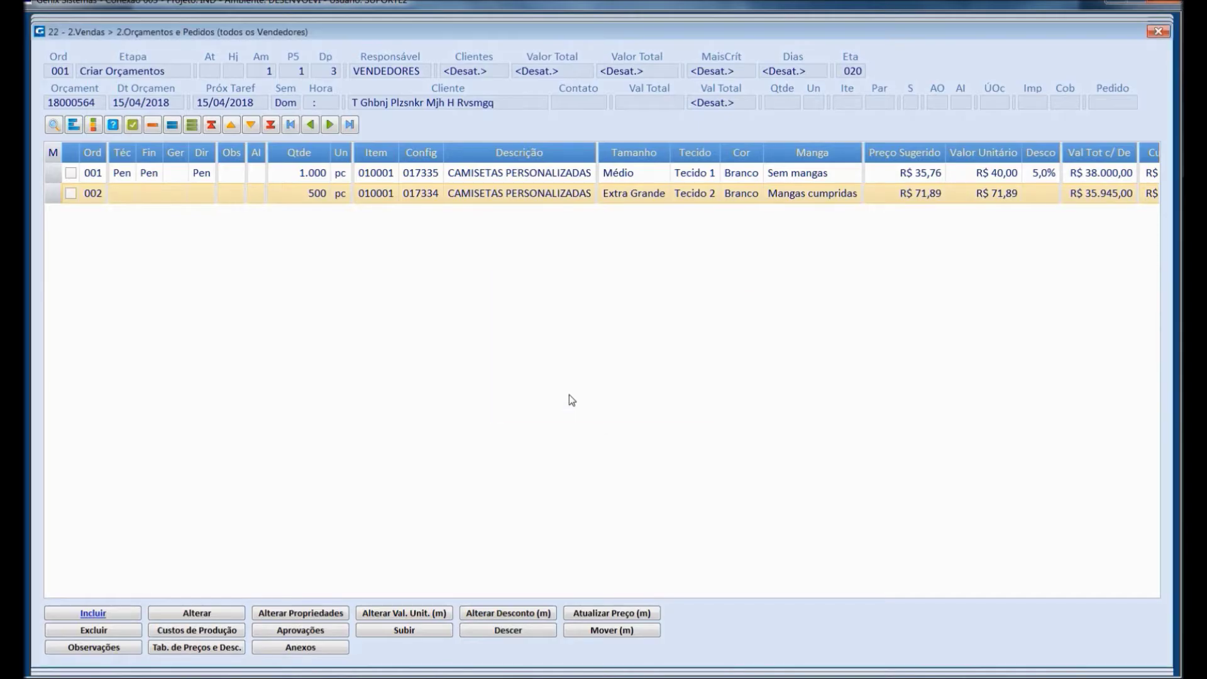
click(610, 368)
Examine the production costs of the Médio shirt item and of the Extra Grande shirt item.
right_click(657, 181)
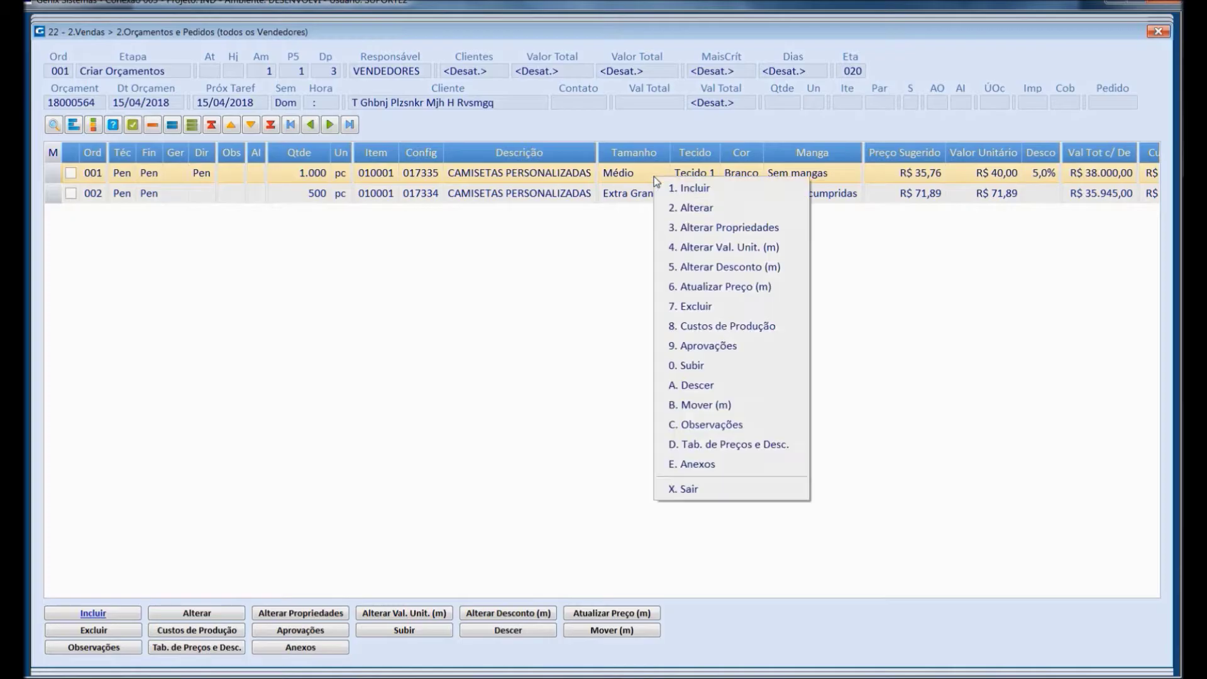
click(741, 325)
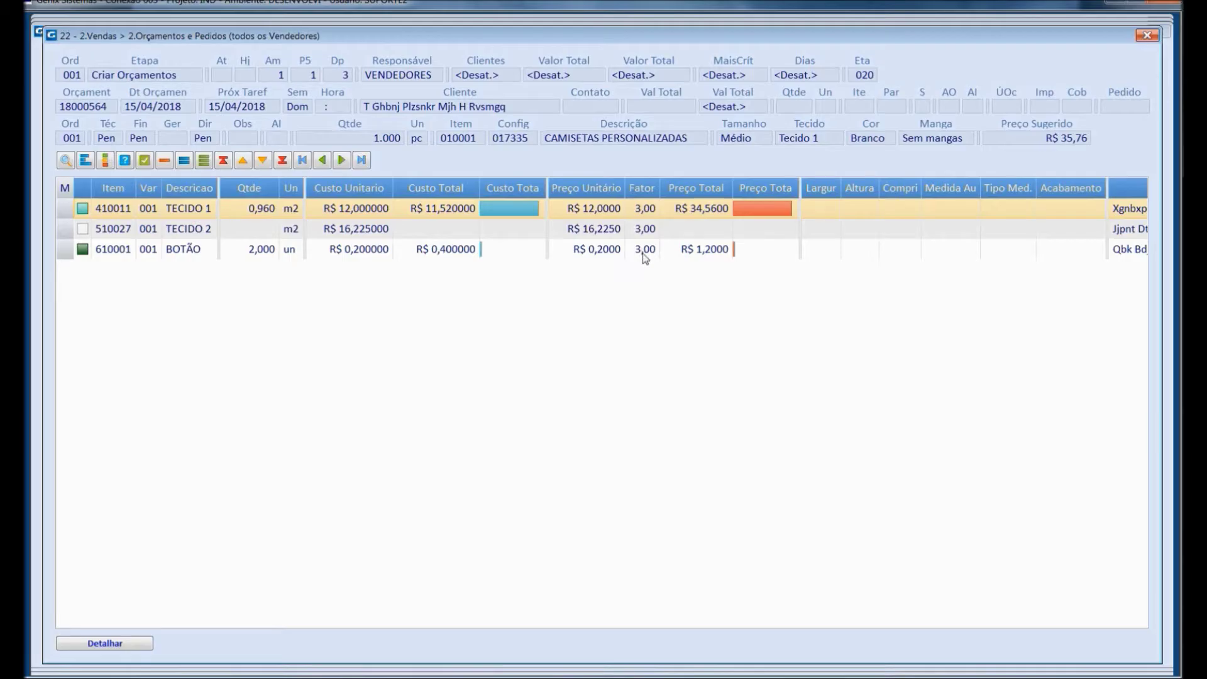
click(1147, 36)
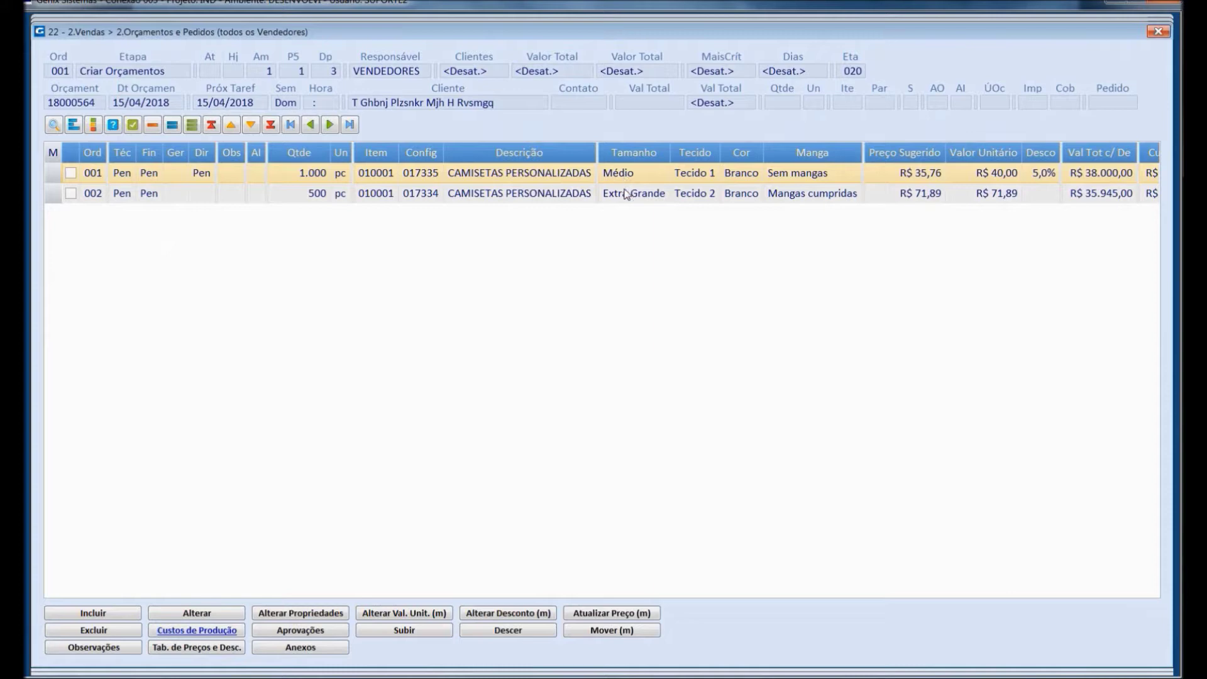
right_click(626, 195)
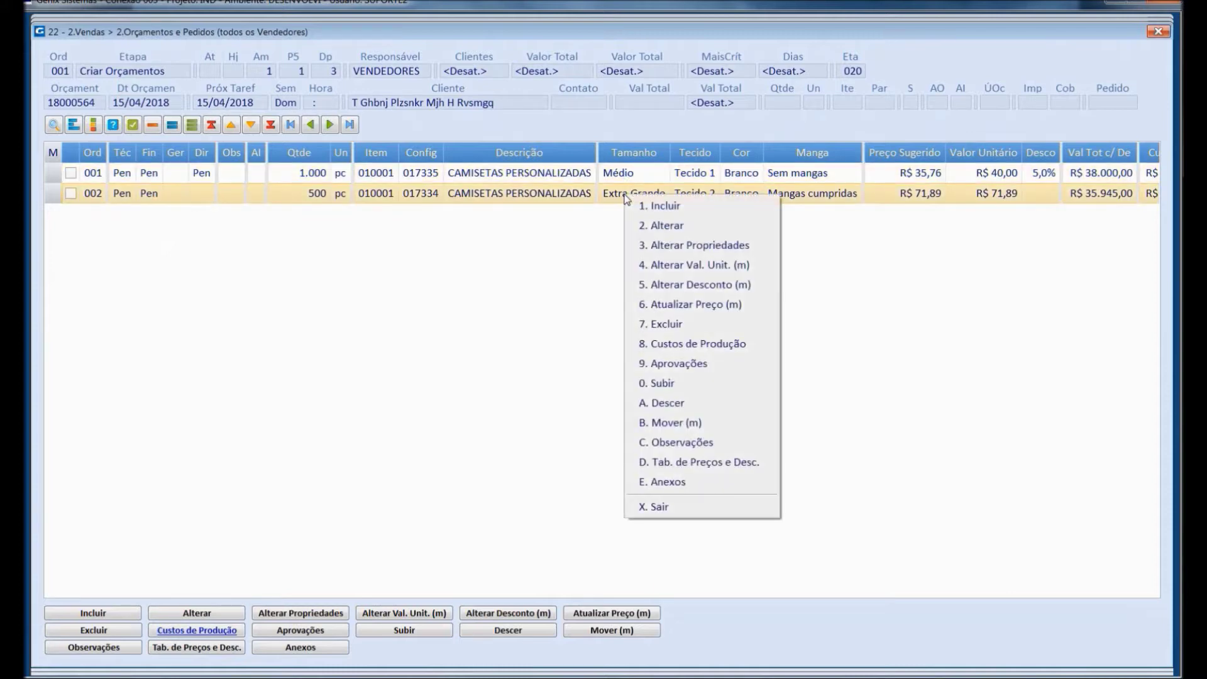
click(684, 346)
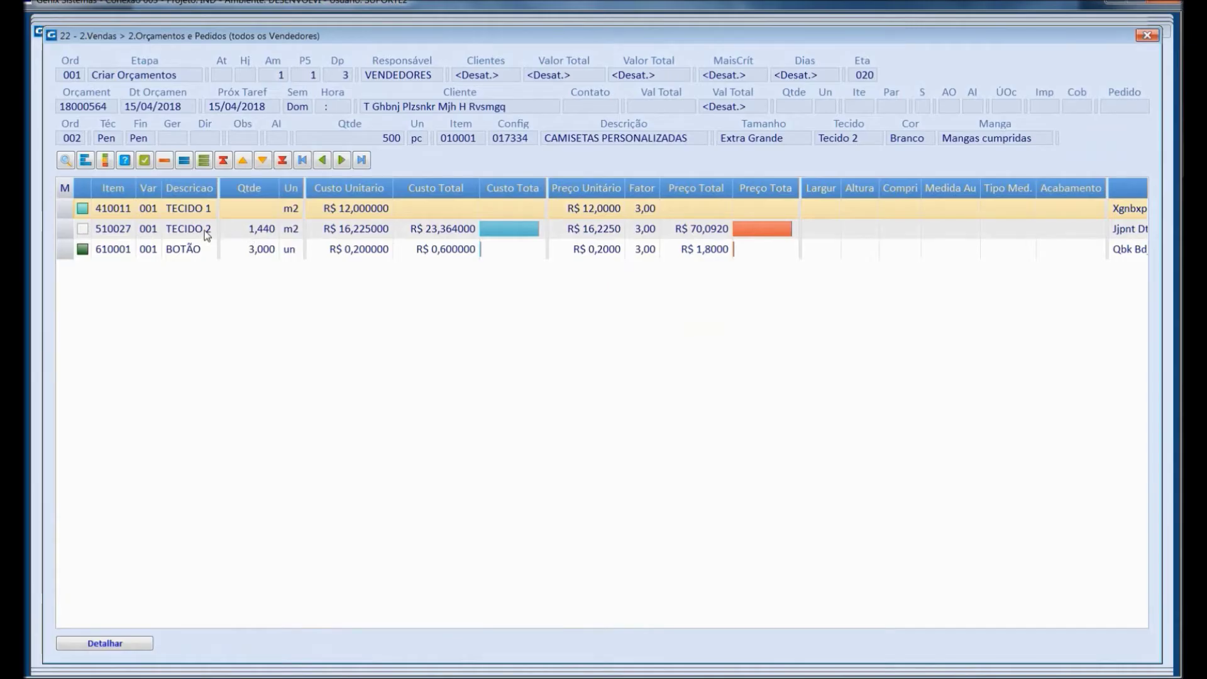
click(205, 230)
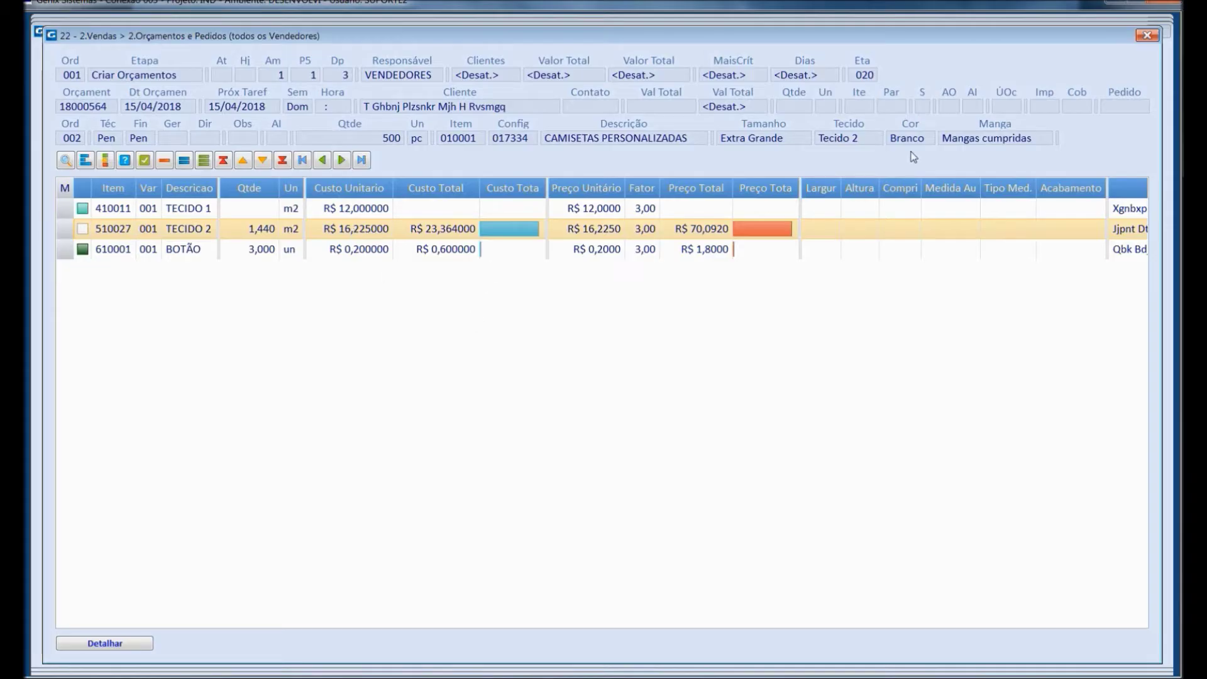
click(1153, 37)
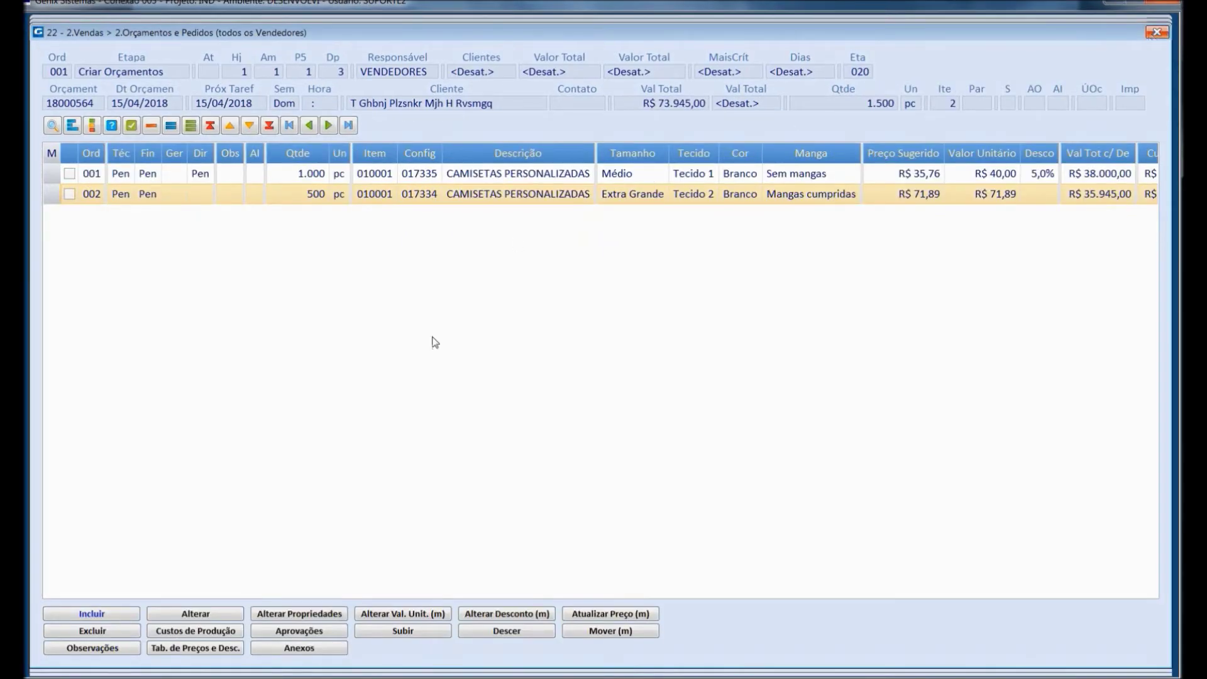
Add item 010002 (CAMISETAS ESPECIAIS) with quantity 500 at its suggested unit price.
click(98, 605)
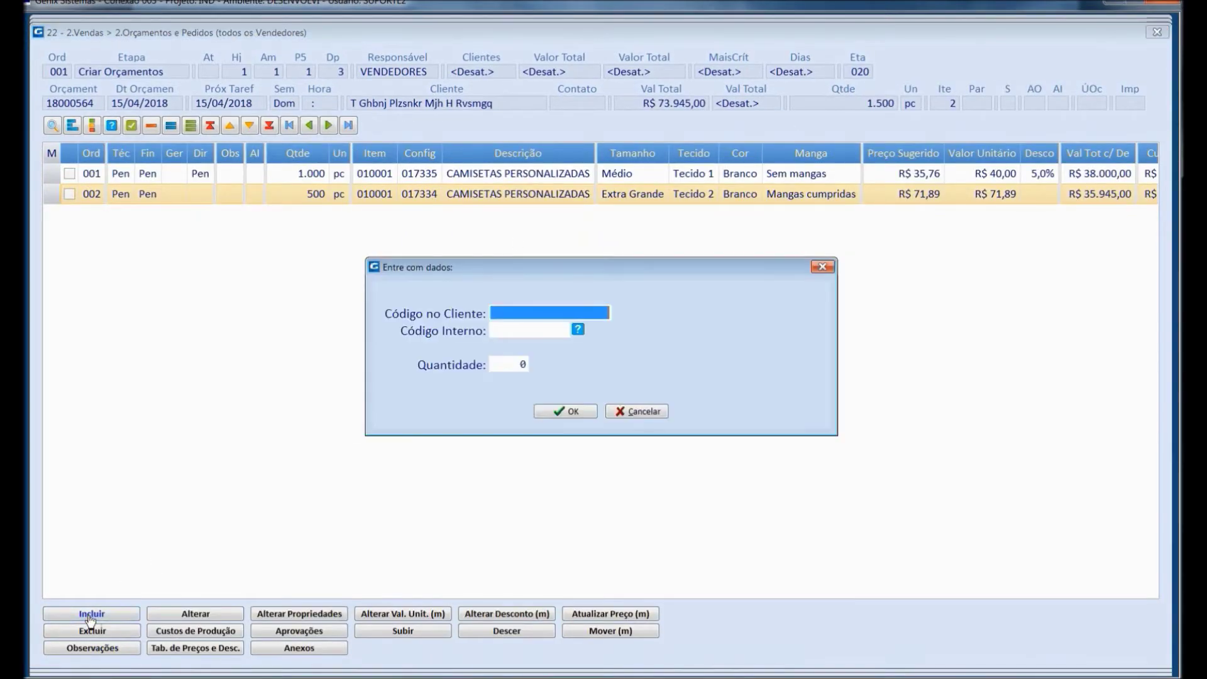
click(579, 330)
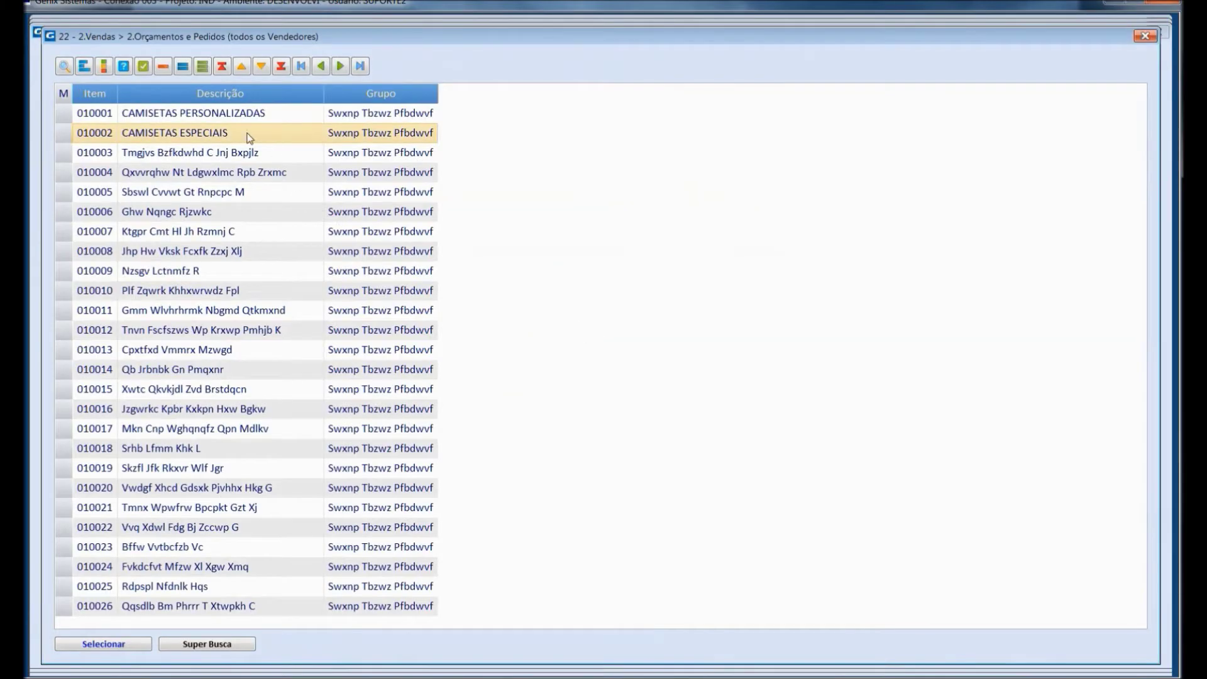
double_click(249, 134)
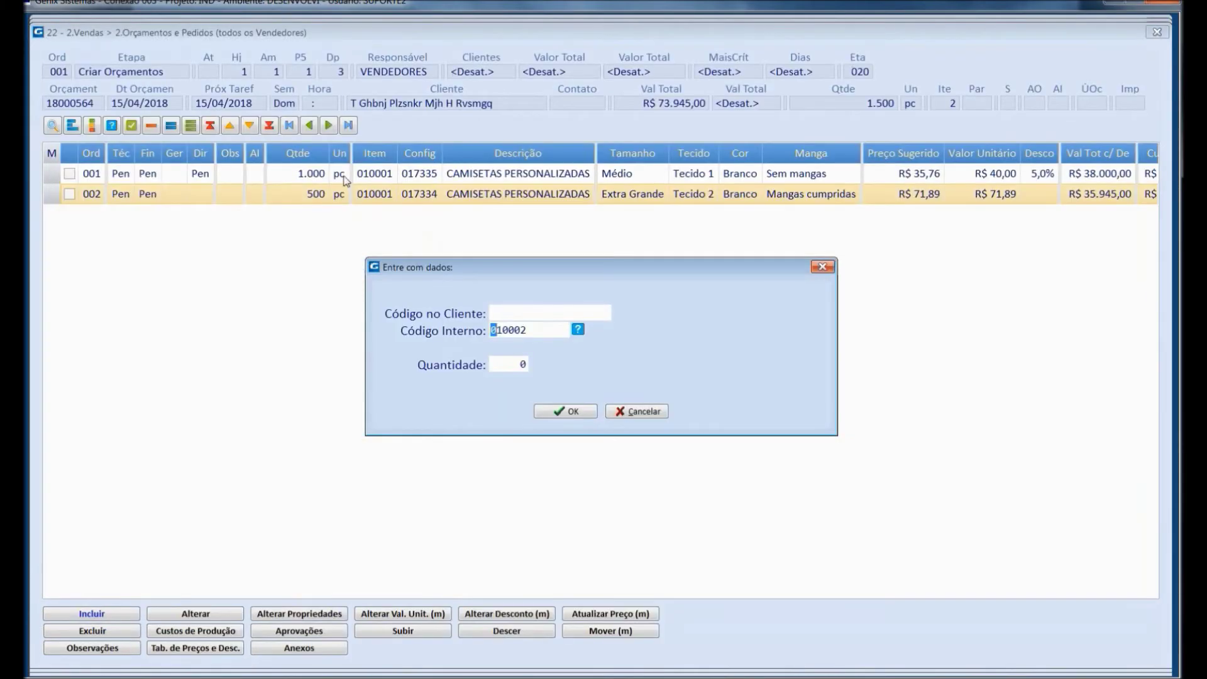
click(499, 363)
text(500)
key(Return)
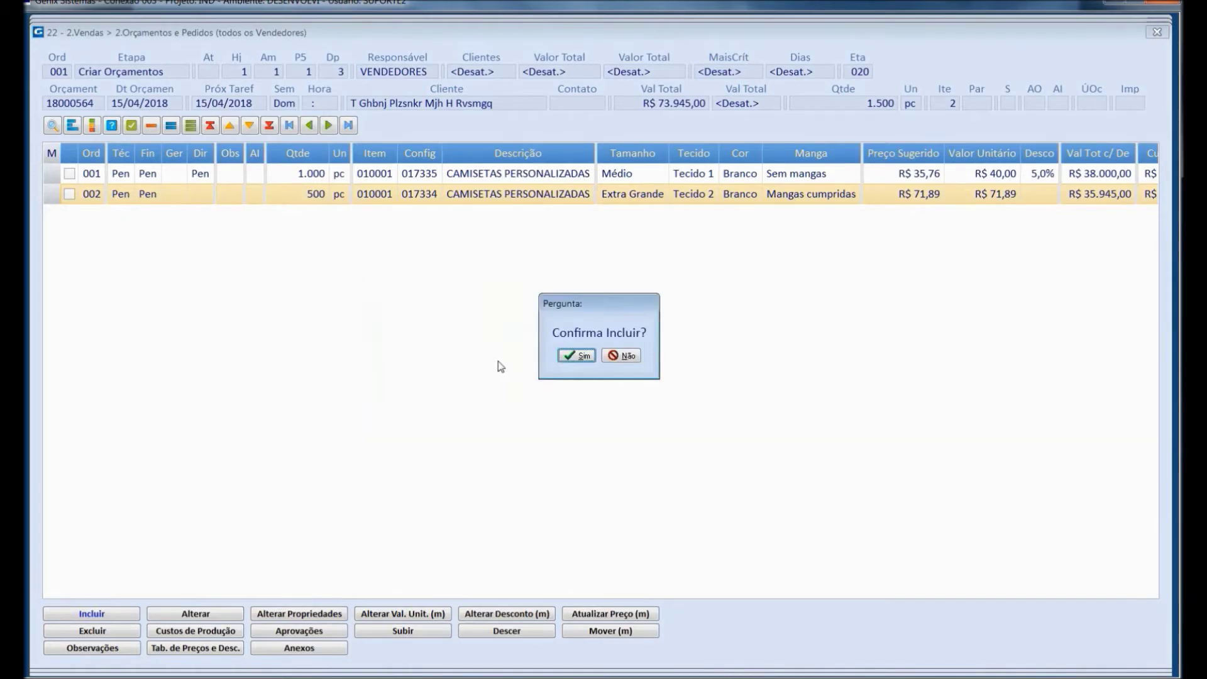
key(Return)
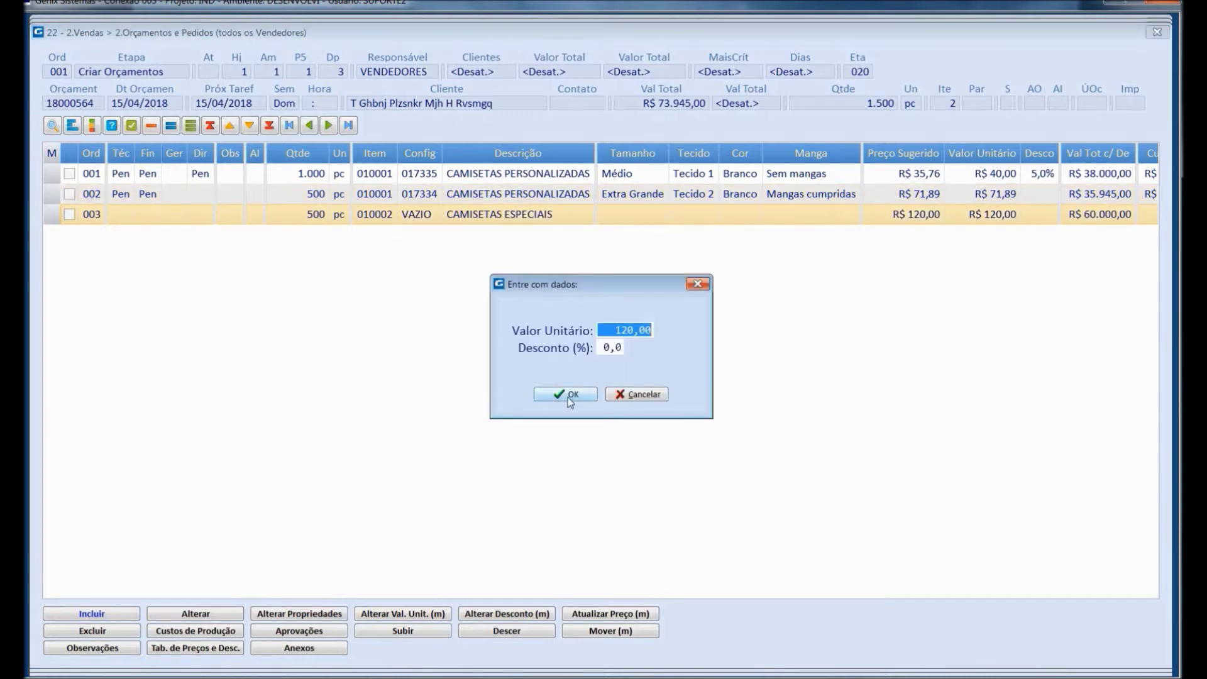
click(568, 395)
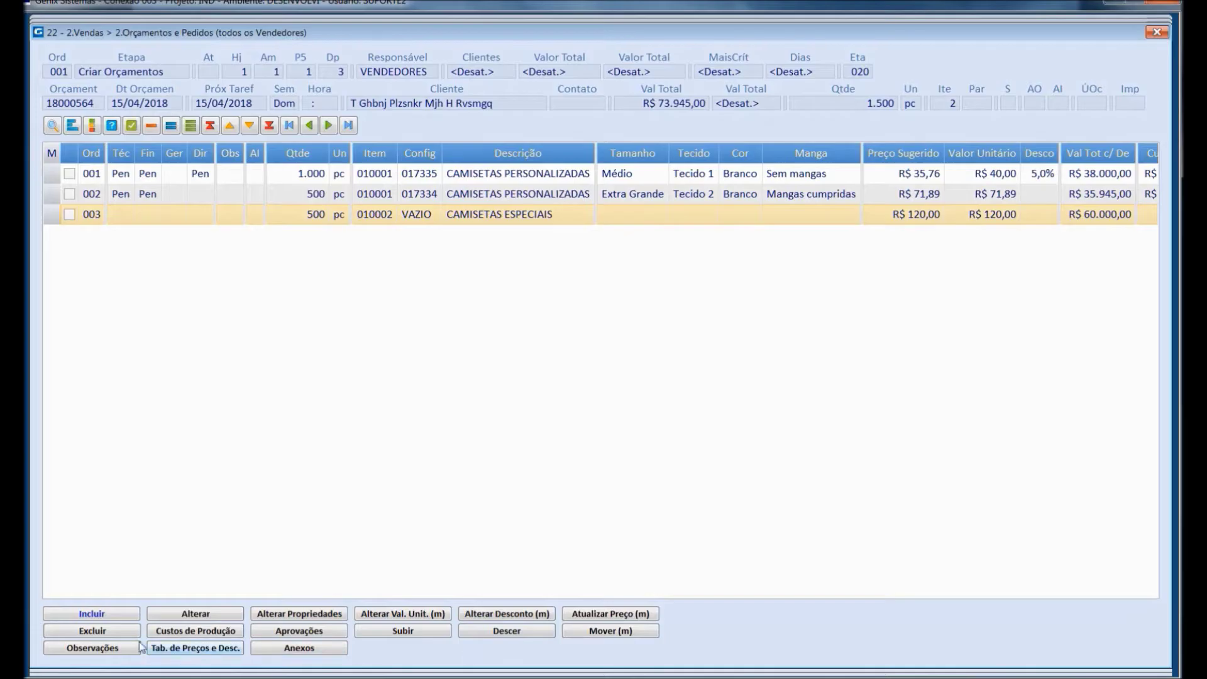
Delete the CAMISETAS ESPECIAIS item from the quote.
click(96, 631)
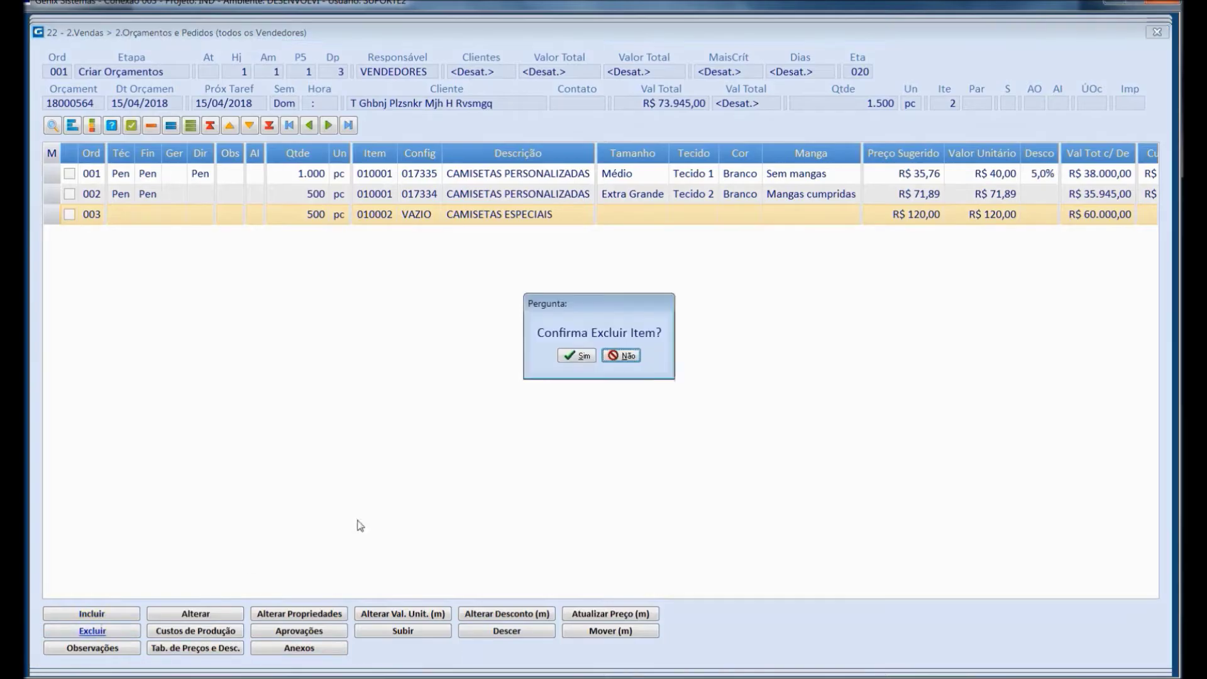
click(572, 355)
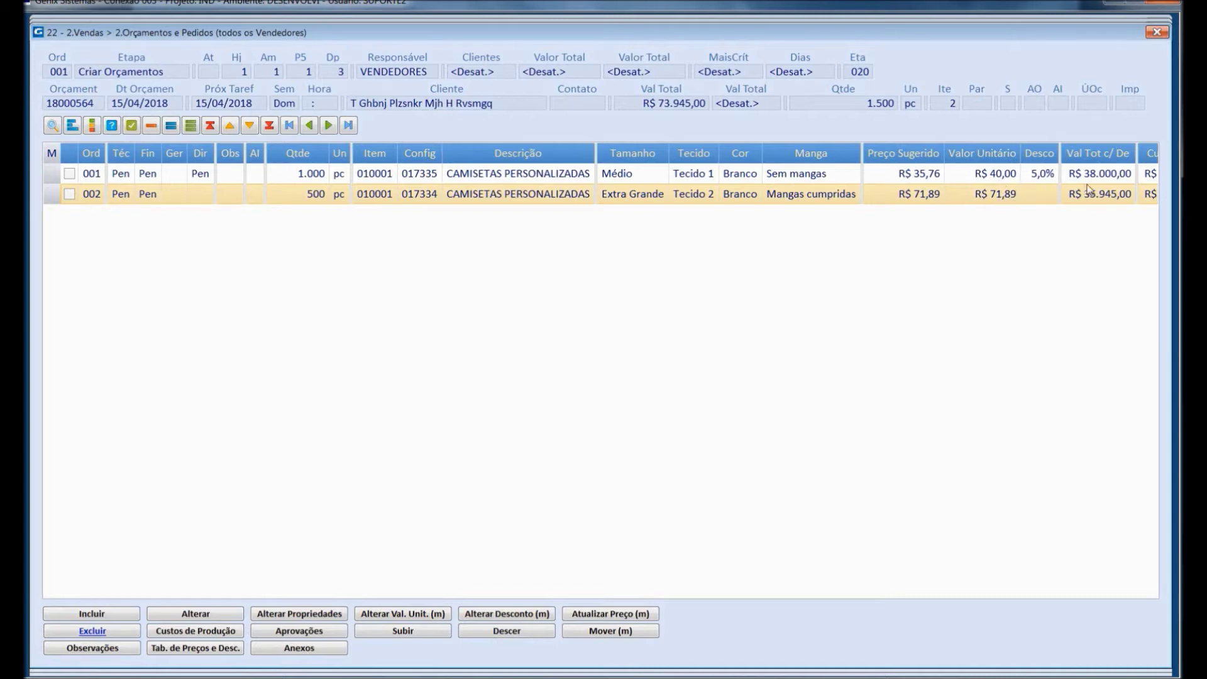
Review the total cost, profit percentage and price comparison columns of both quote items.
scroll(1088, 189, right, 10)
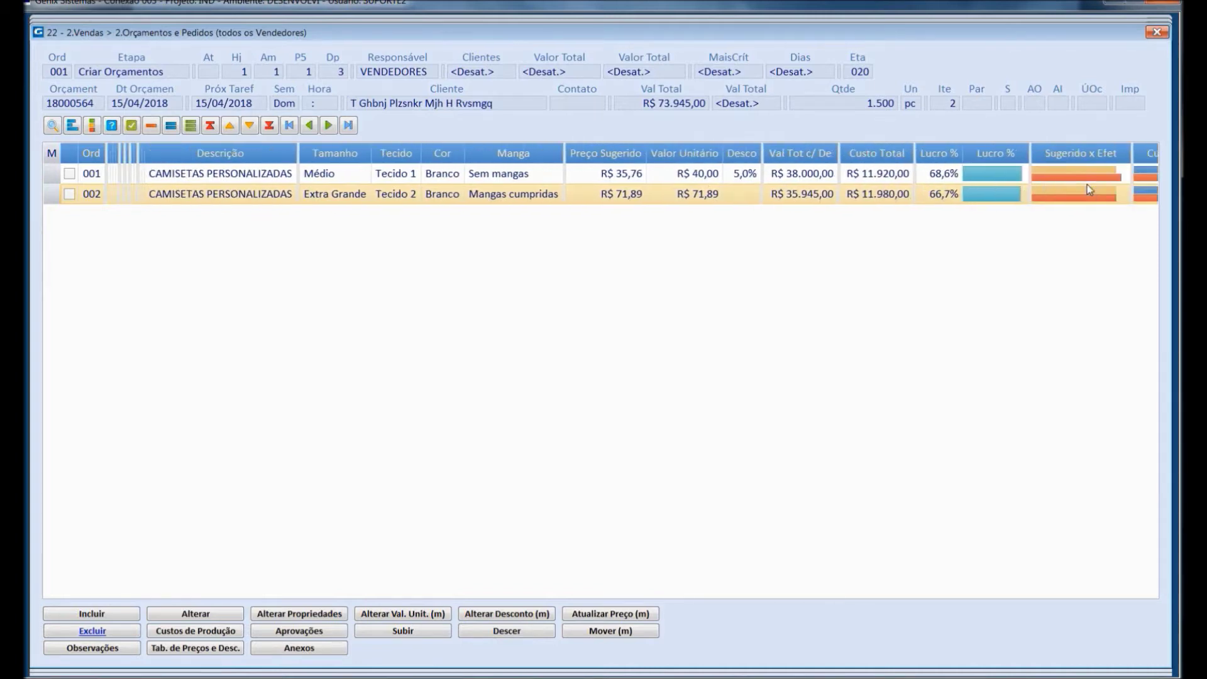
scroll(1088, 184, right, 5)
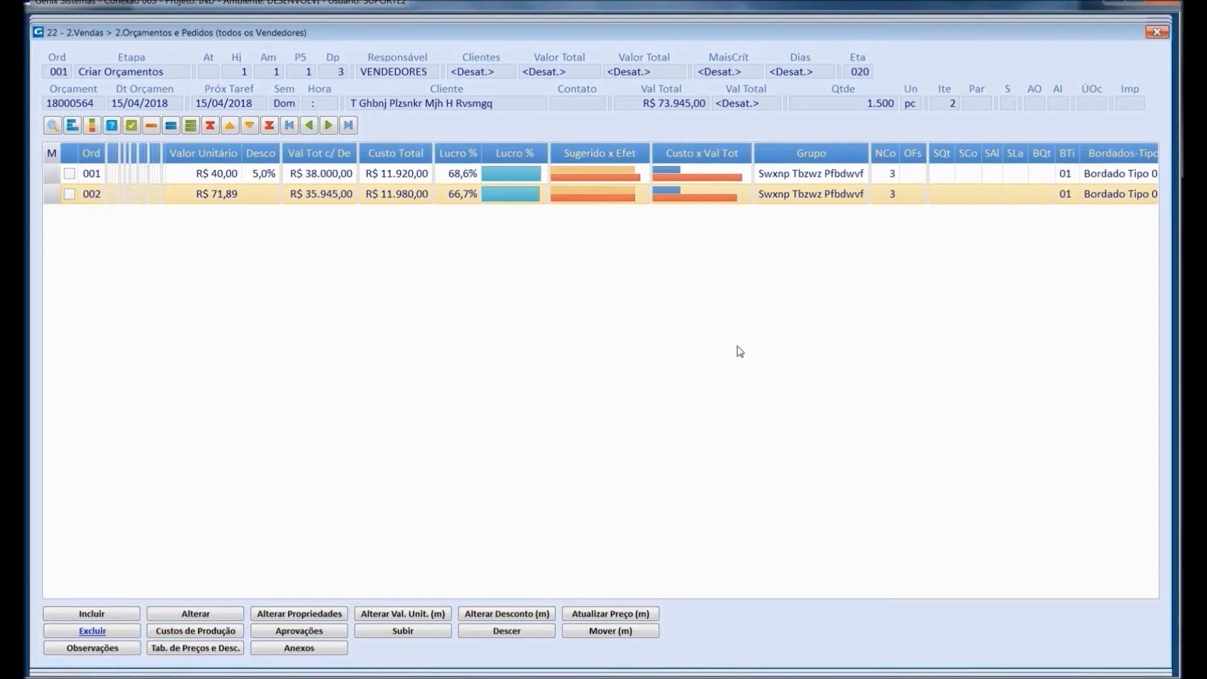
key(Left)
key(Left)
key(Left)
key(Left)
key(Left)
key(Left)
key(Left)
key(Left)
key(Left)
key(Left)
key(Left)
key(Left)
key(Left)
key(Left)
key(Left)
key(Left)
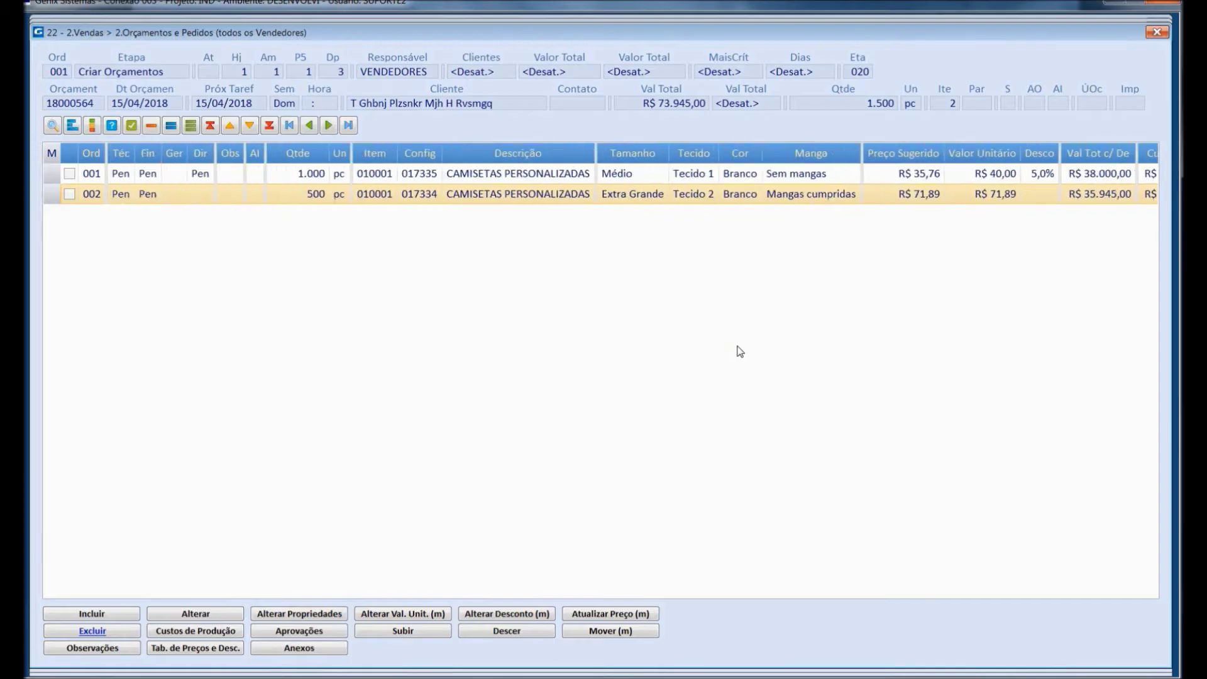
Add the observation "detalhes especiais no bordado" / "etc..." to the Extra Grande shirt item, save it, and return to the quote list.
key(Tab)
click(92, 648)
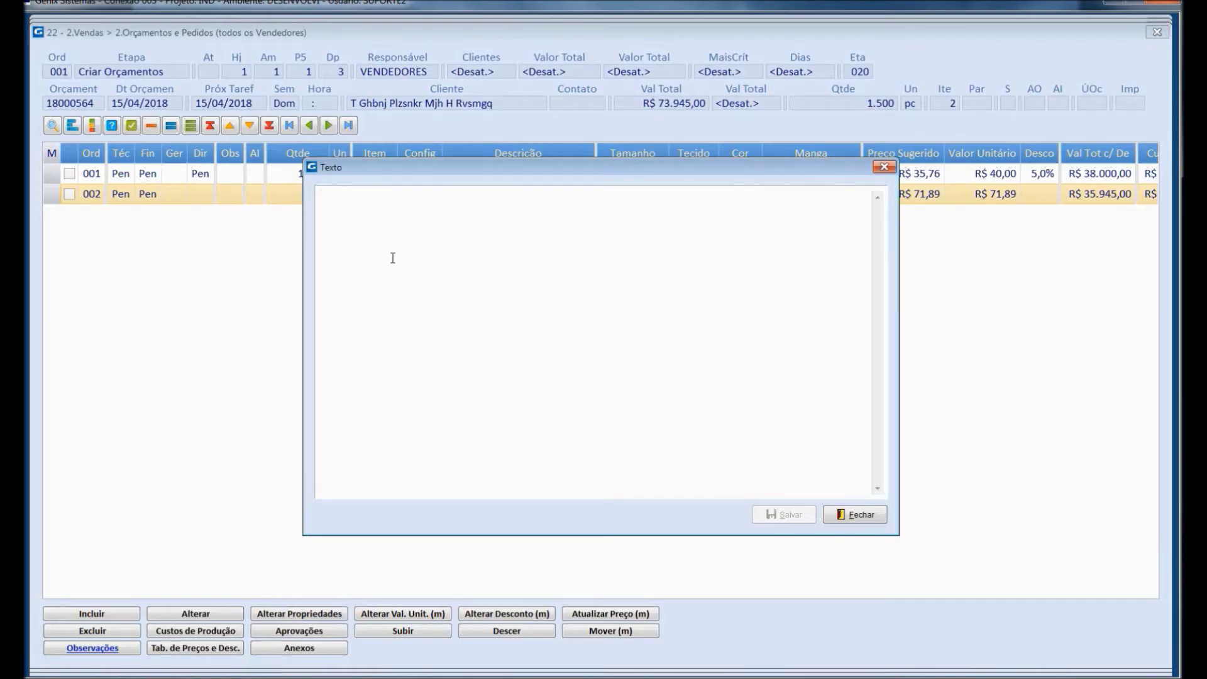
text(detalhes especiais no bordado etc...)
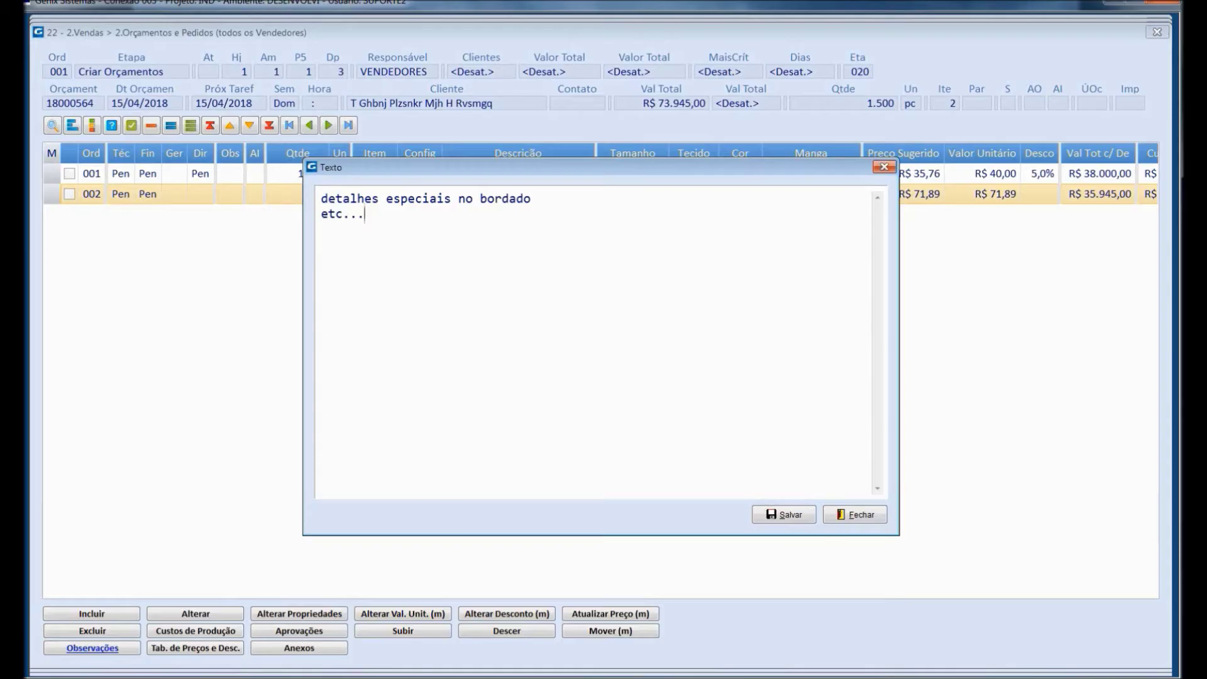
key(Escape)
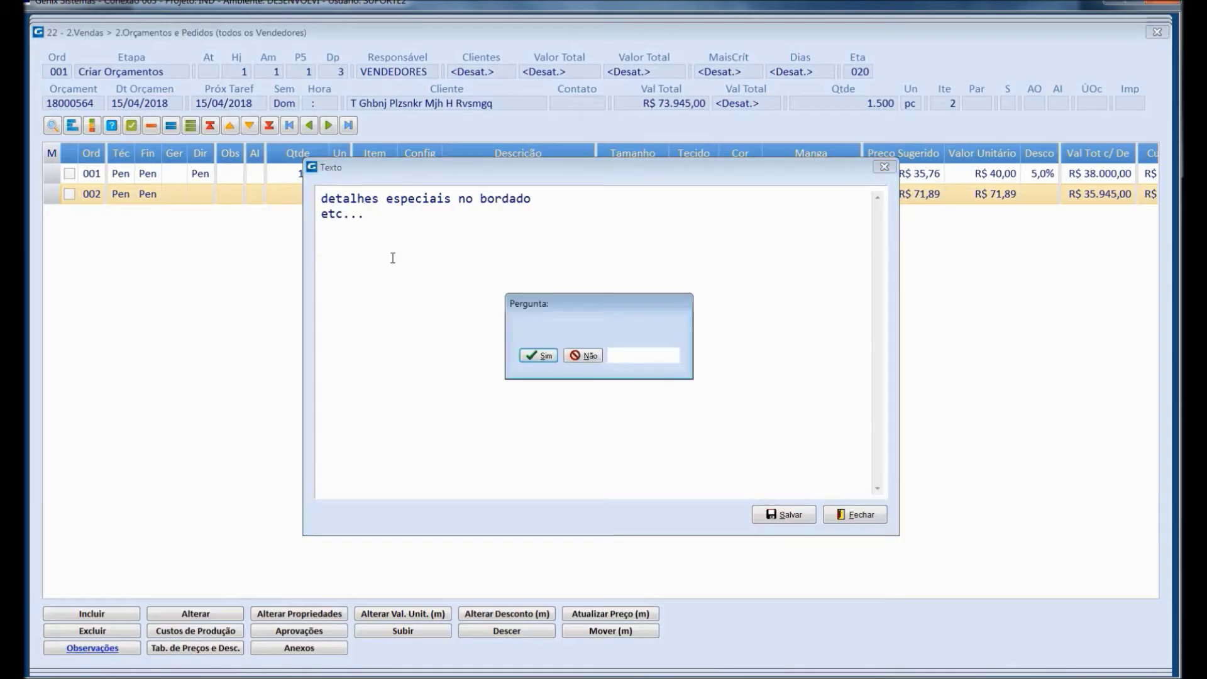
key(Return)
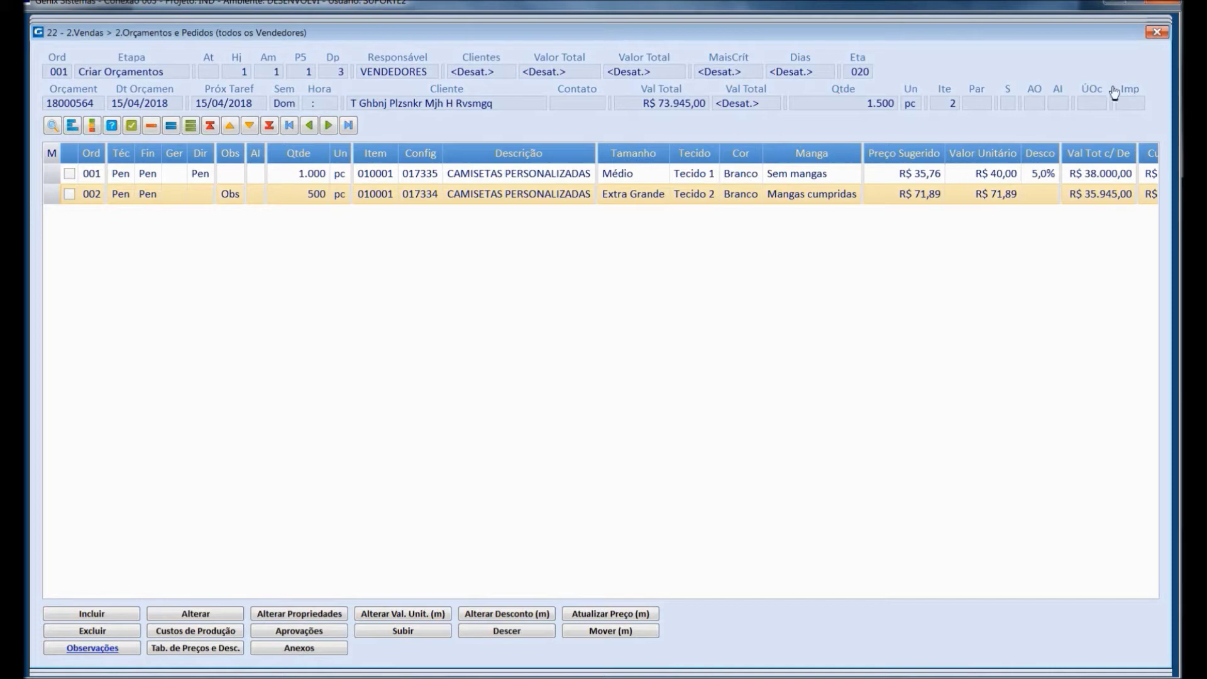
click(1158, 33)
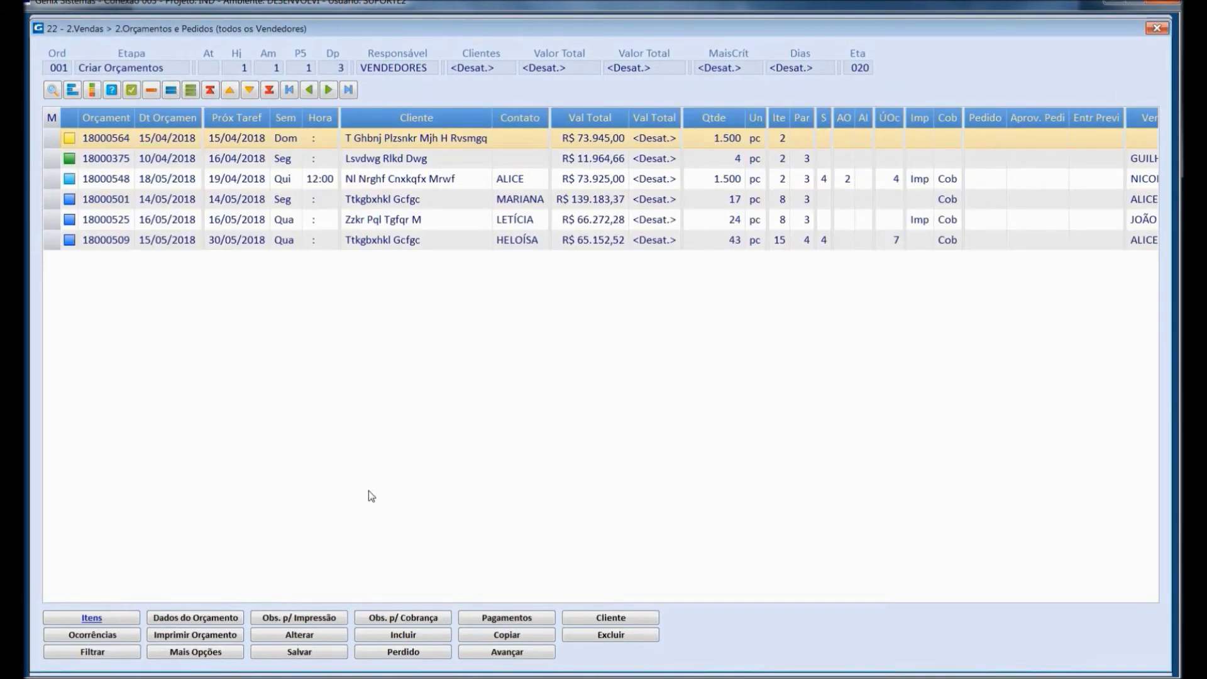
In the quote data, assign the seller with code 000004 and select the customer's contact.
click(195, 619)
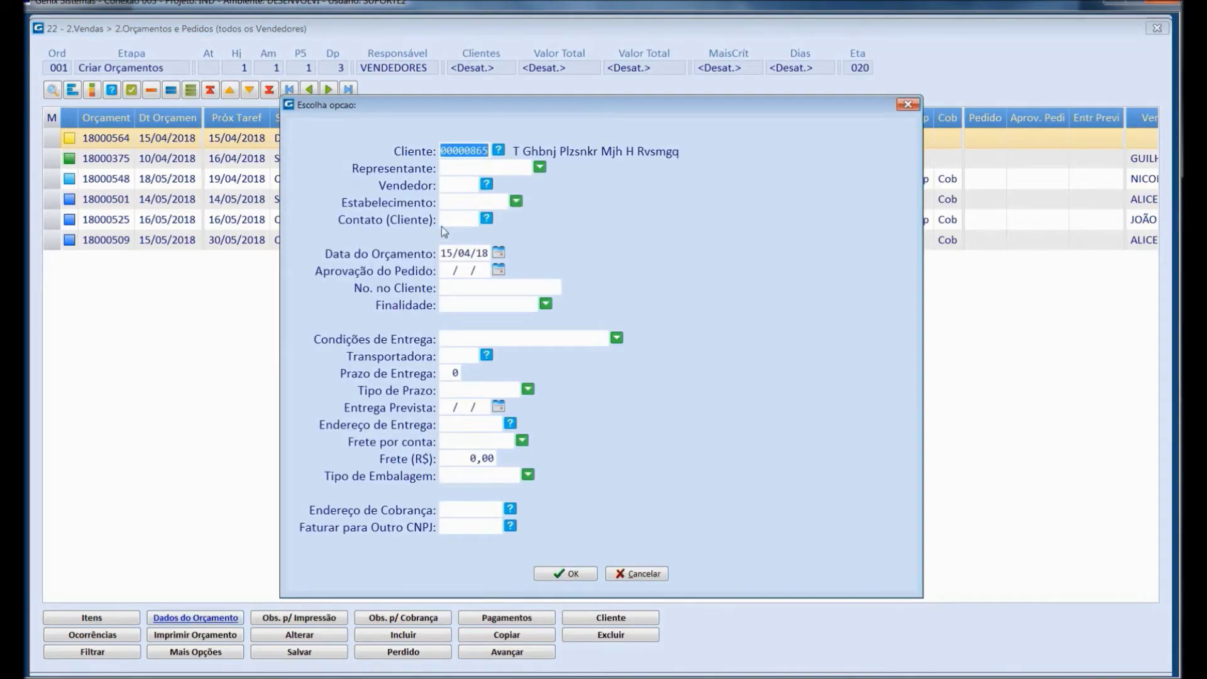
click(486, 184)
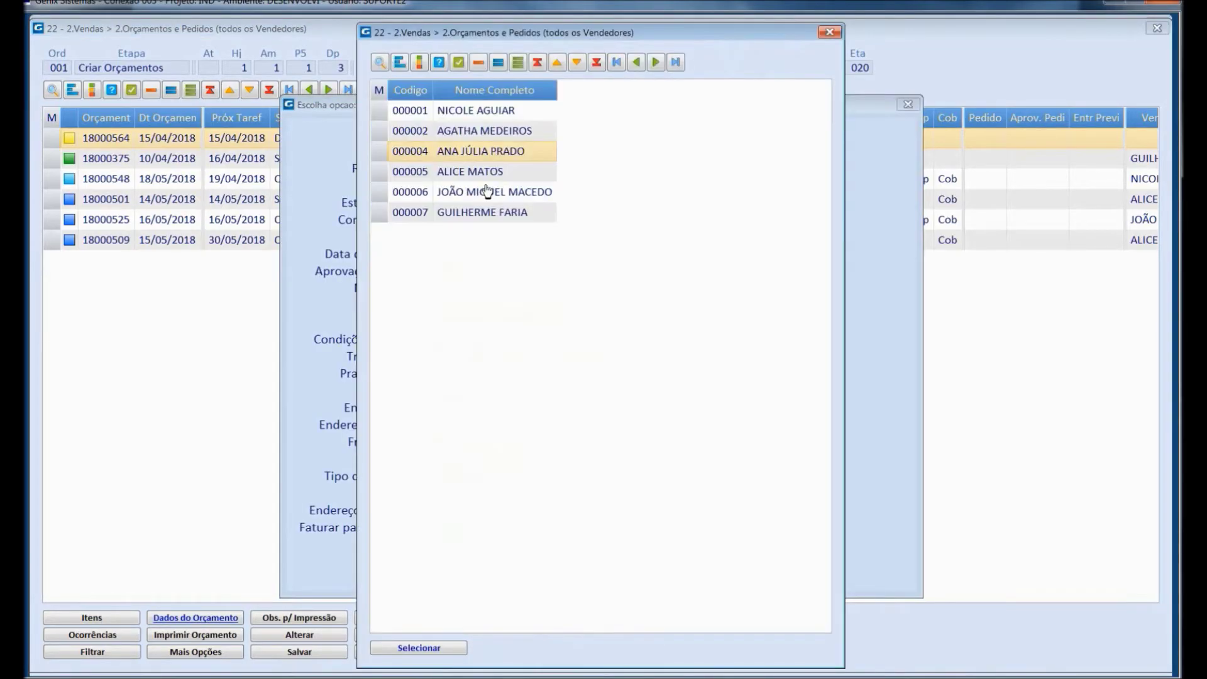
click(426, 646)
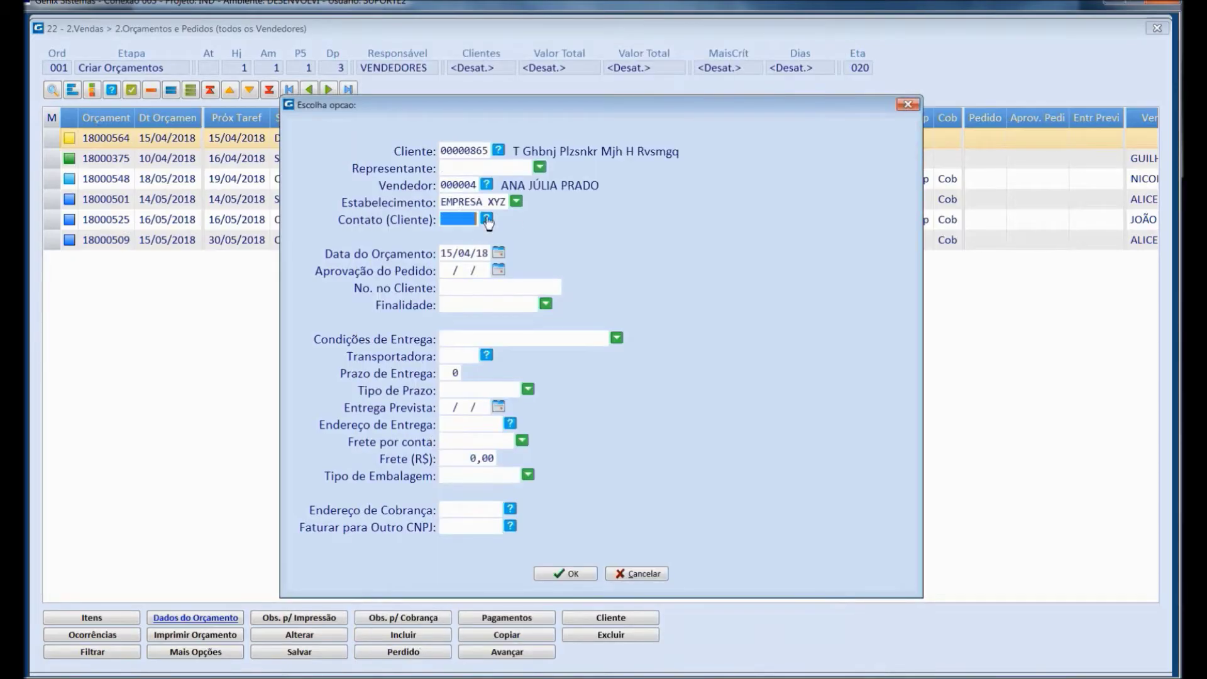
click(486, 217)
double_click(311, 130)
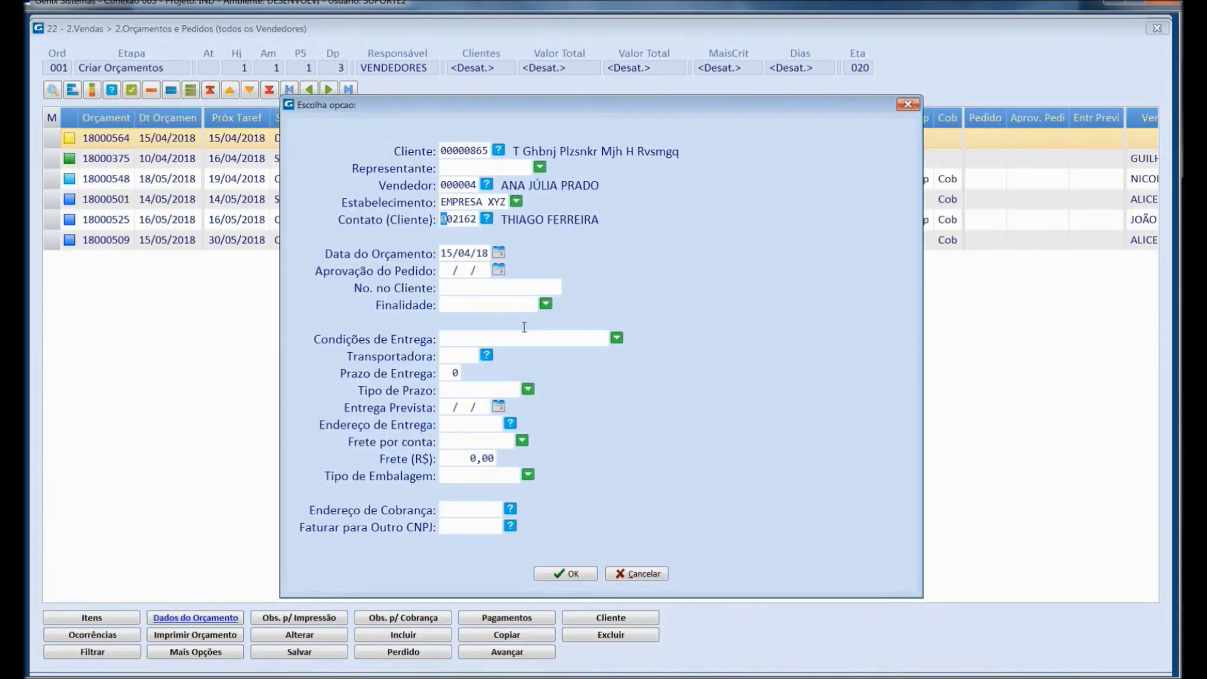
Enter the customer's own order number and set the quote's purpose (Finalidade) to Uso ou Consumo.
click(491, 289)
text(45657)
click(514, 310)
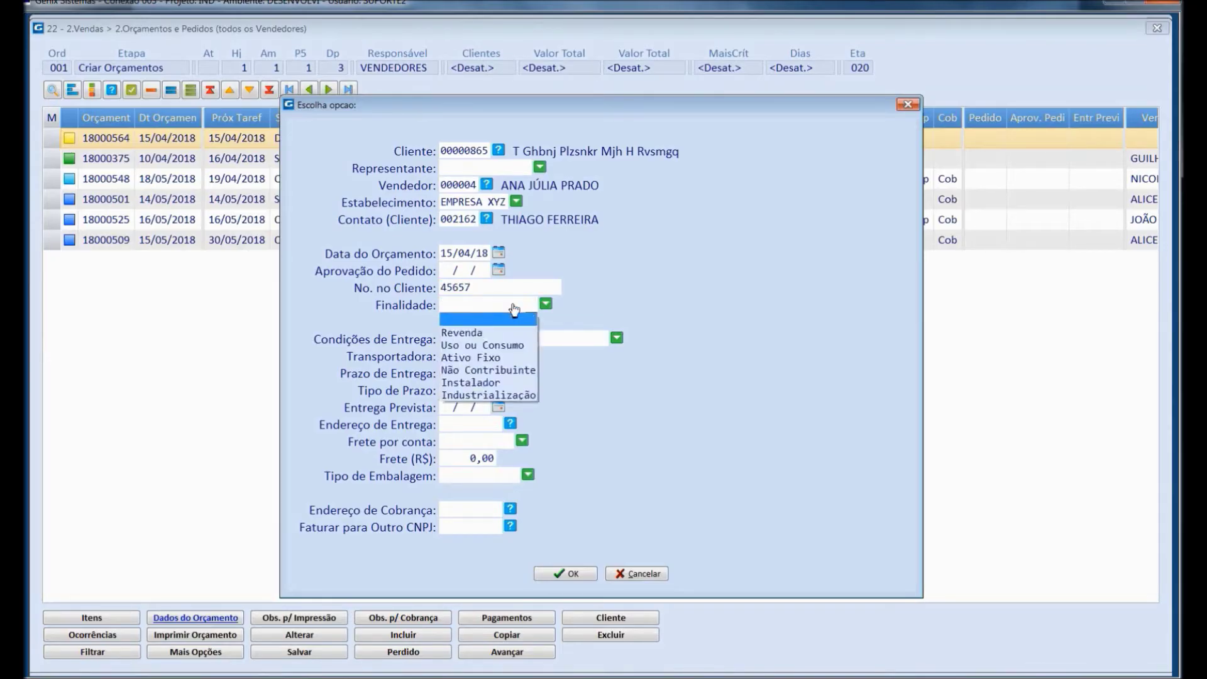
click(515, 346)
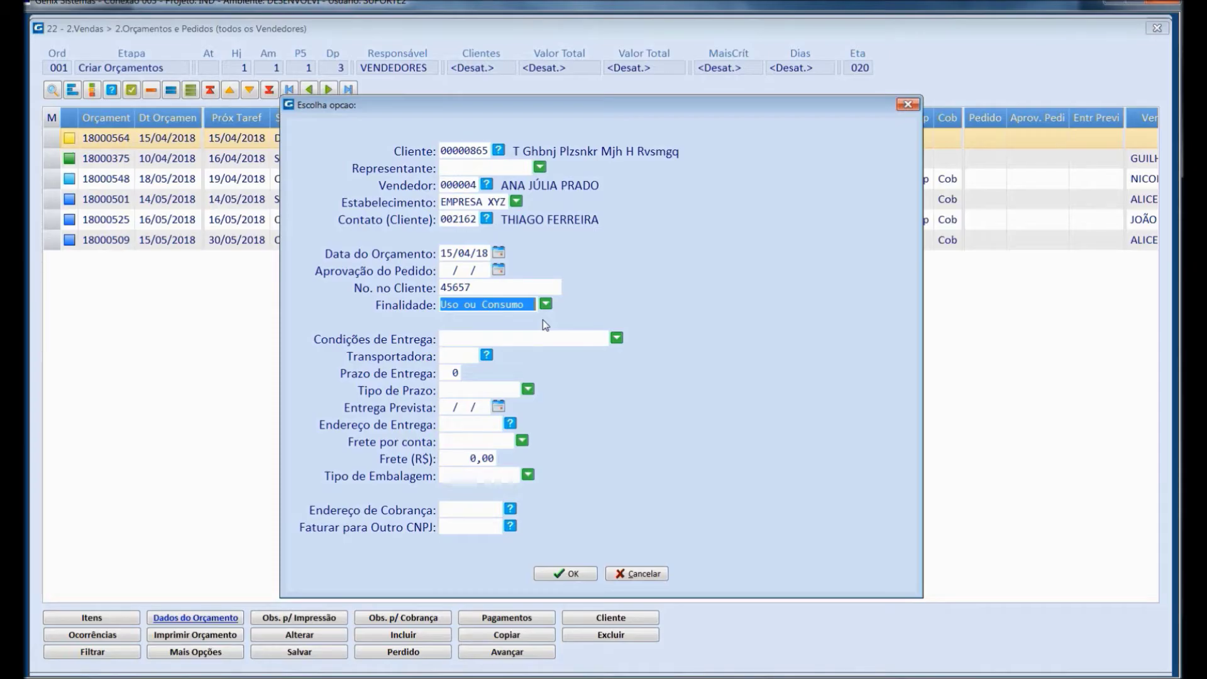
Choose carrier 000001 and set the delivery term to 29 Dias Úteis.
click(487, 356)
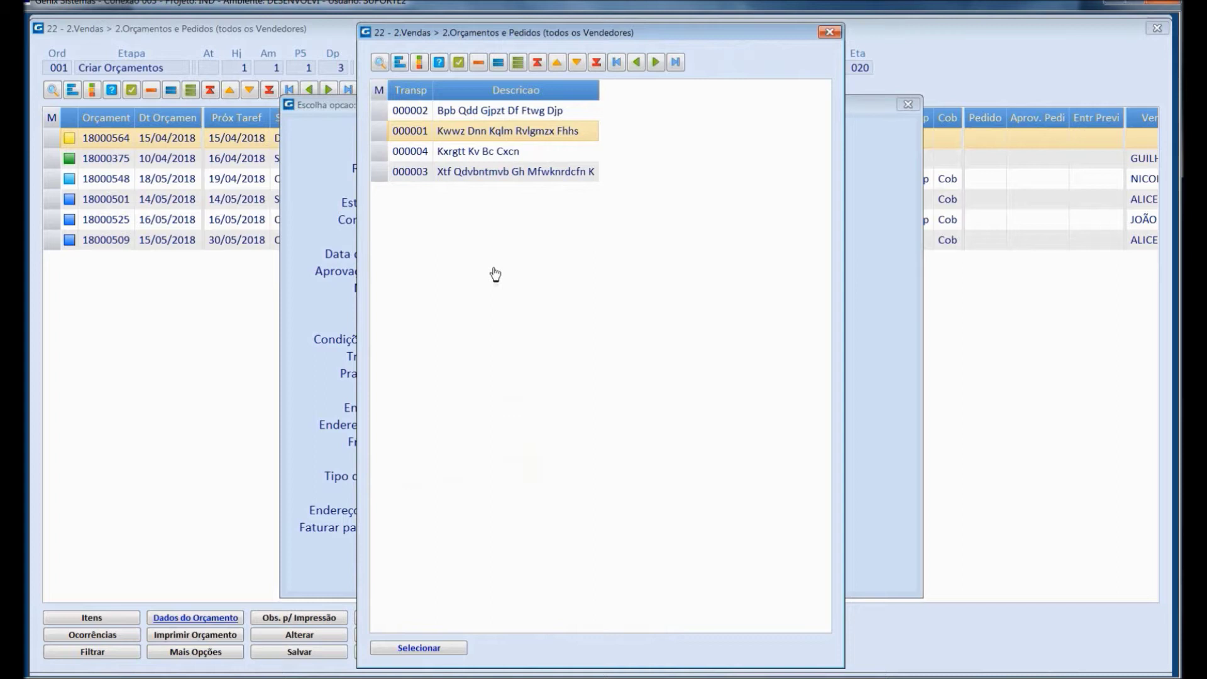
double_click(498, 131)
click(455, 373)
text(2)
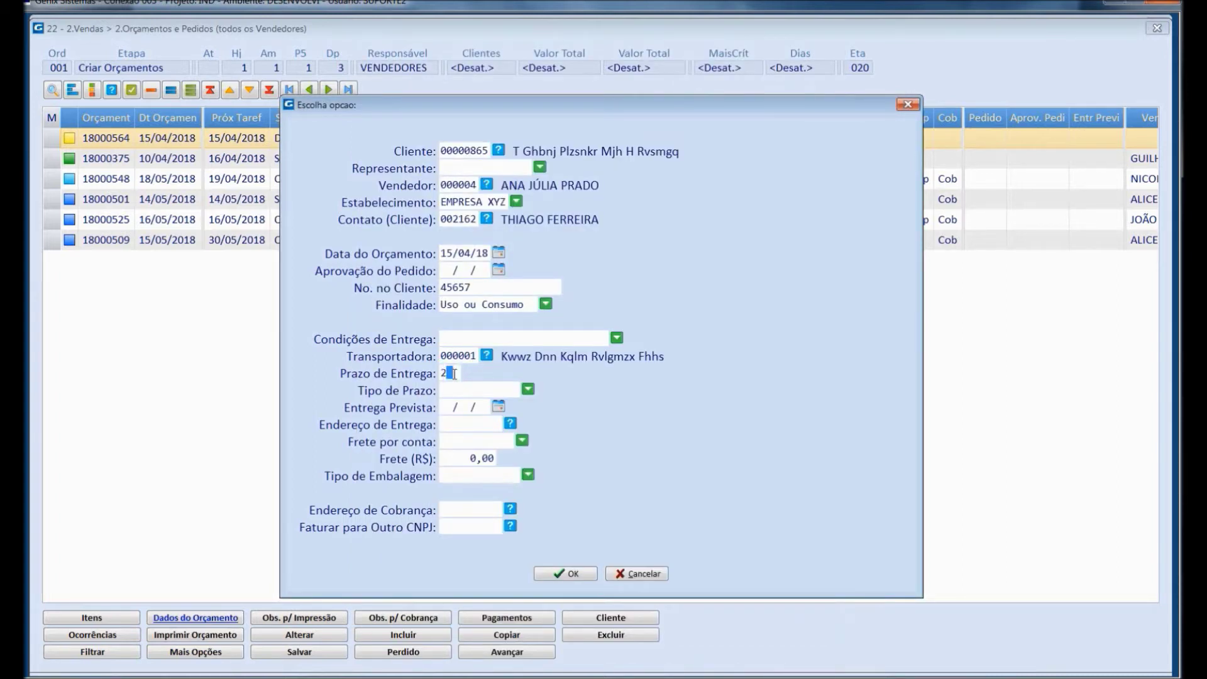
text(9)
click(496, 390)
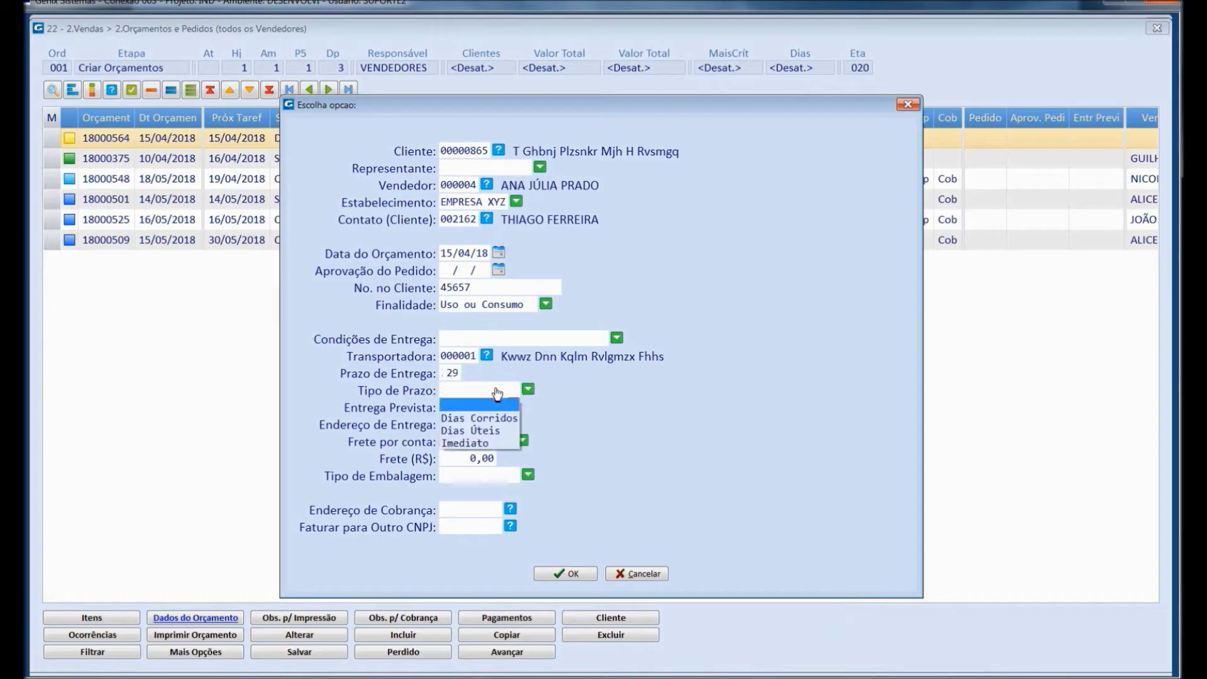
click(487, 430)
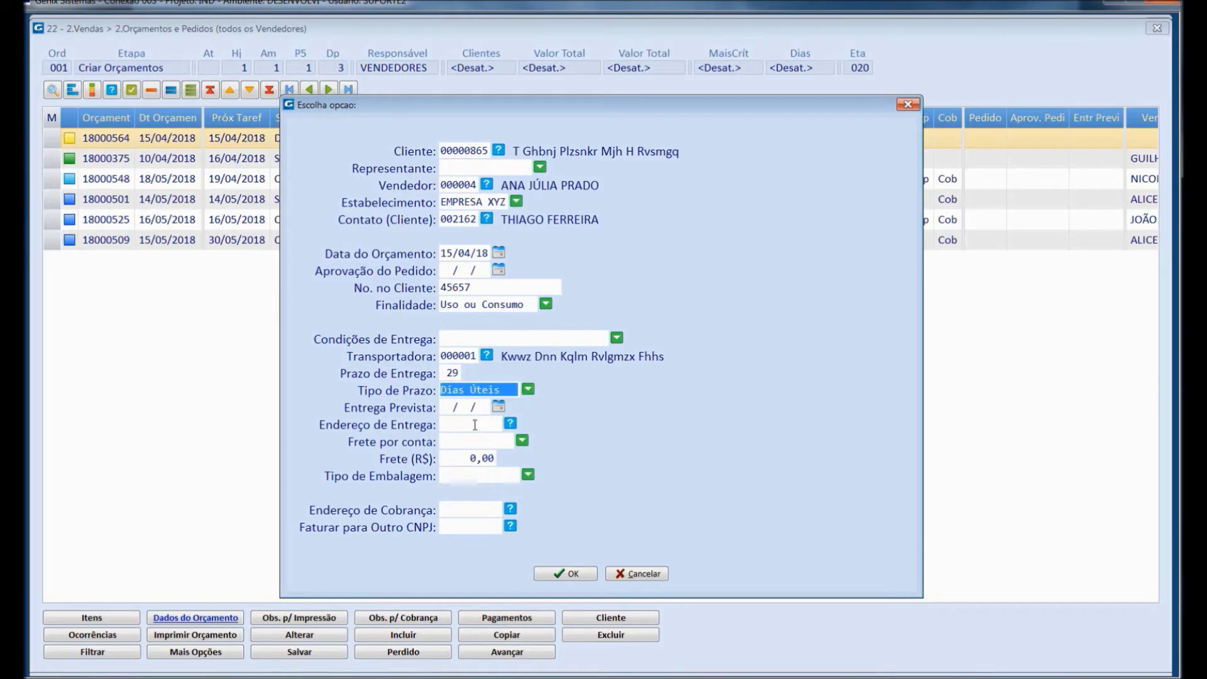
Select the customer's registered address as the quote's delivery address.
click(475, 425)
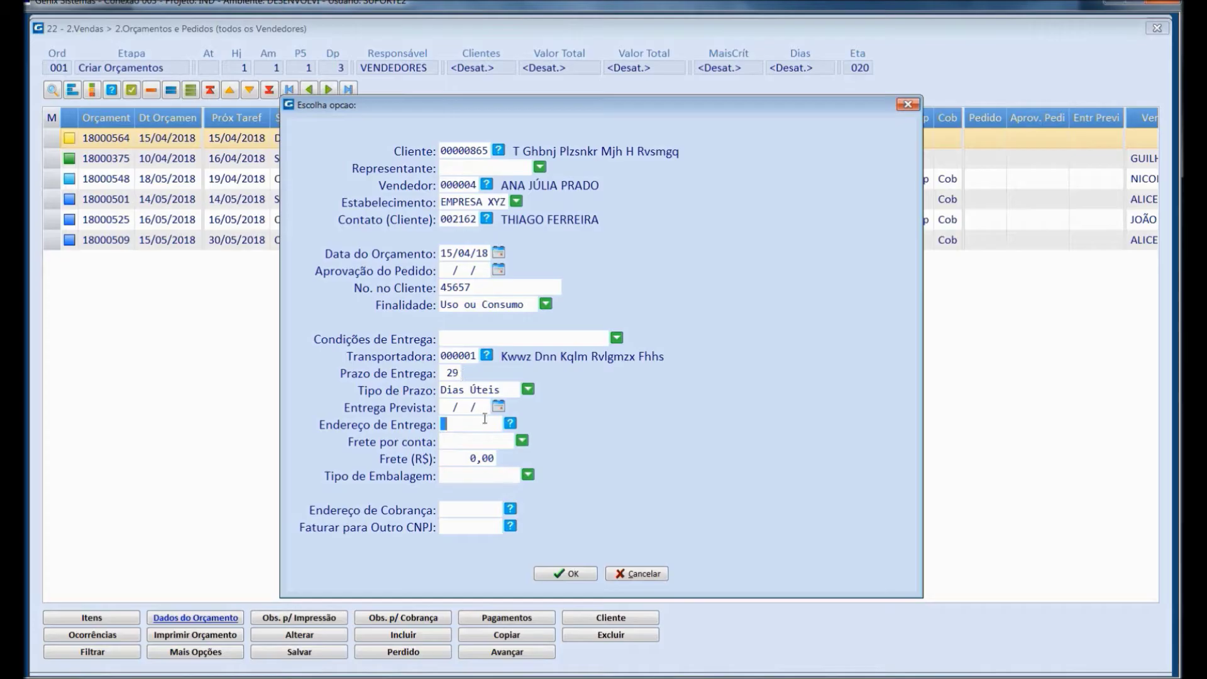
click(509, 425)
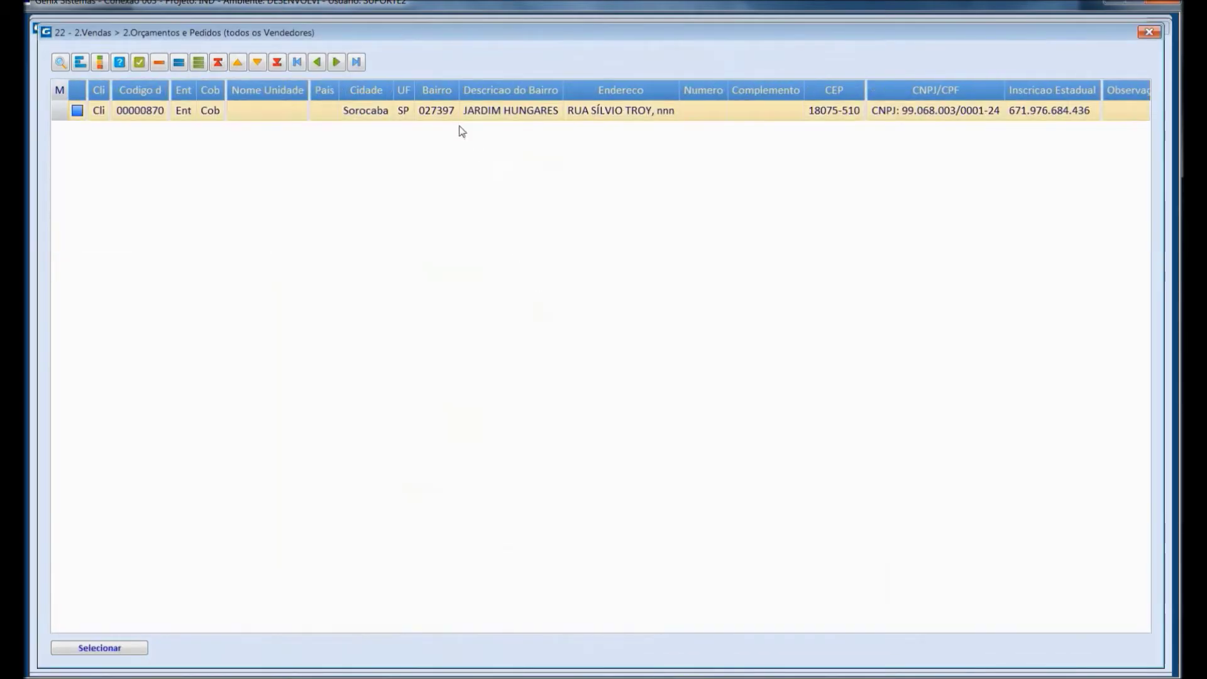
double_click(459, 112)
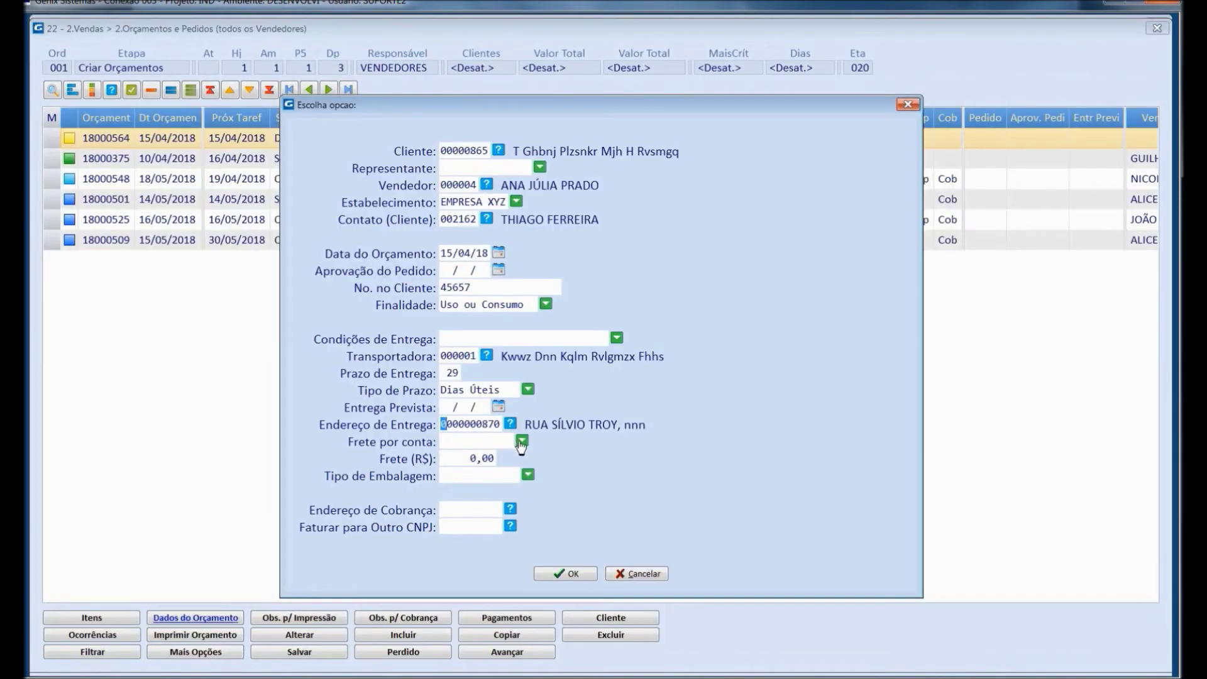
Set freight payer to Emitente, freight to R$ 100,00 and packaging type to Com Embalagem, and save the quote data.
click(522, 442)
click(481, 464)
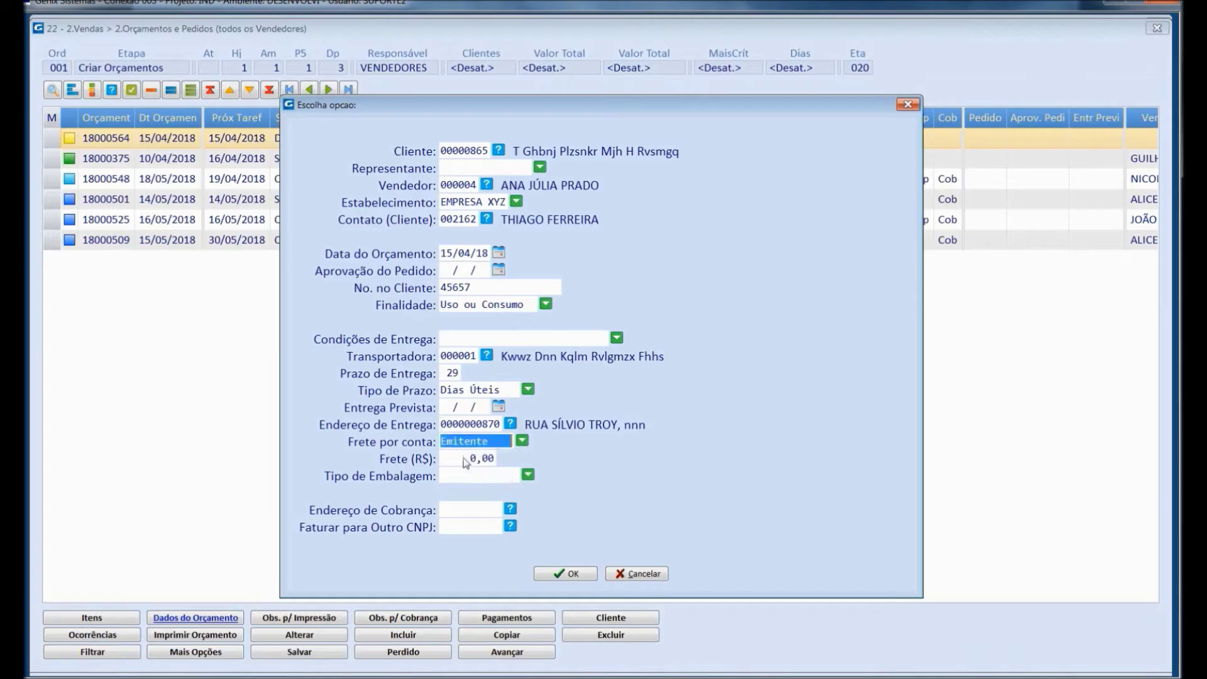
click(465, 461)
text(100 ,)
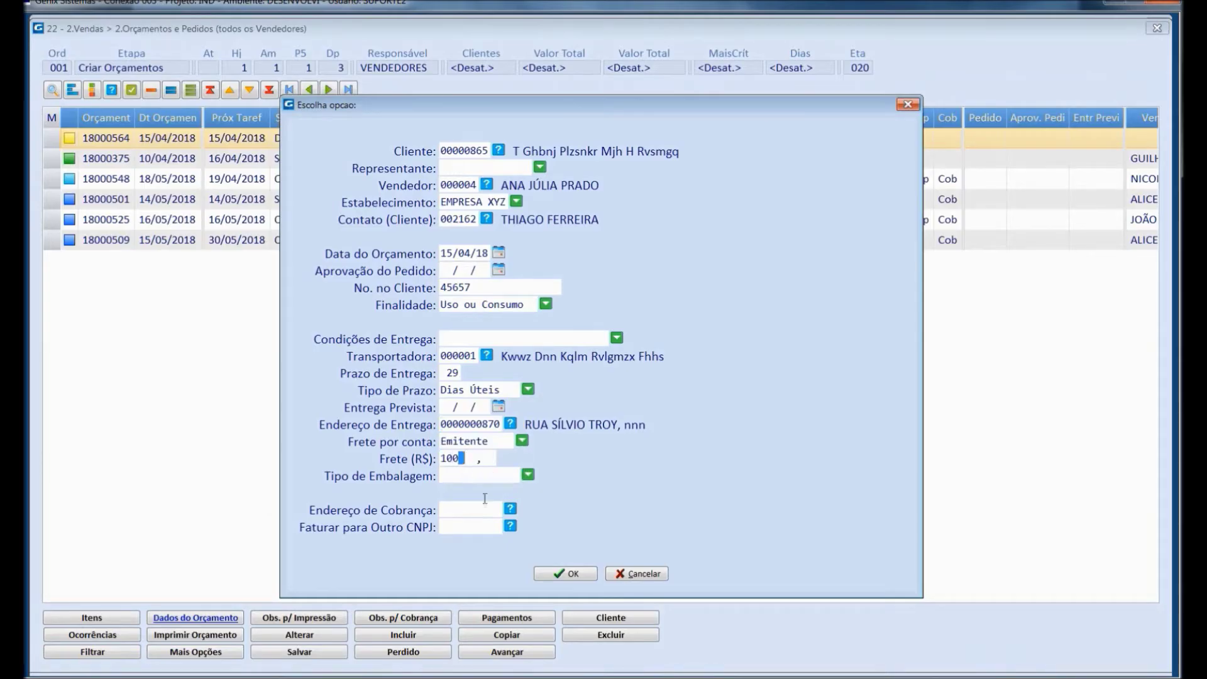
click(528, 474)
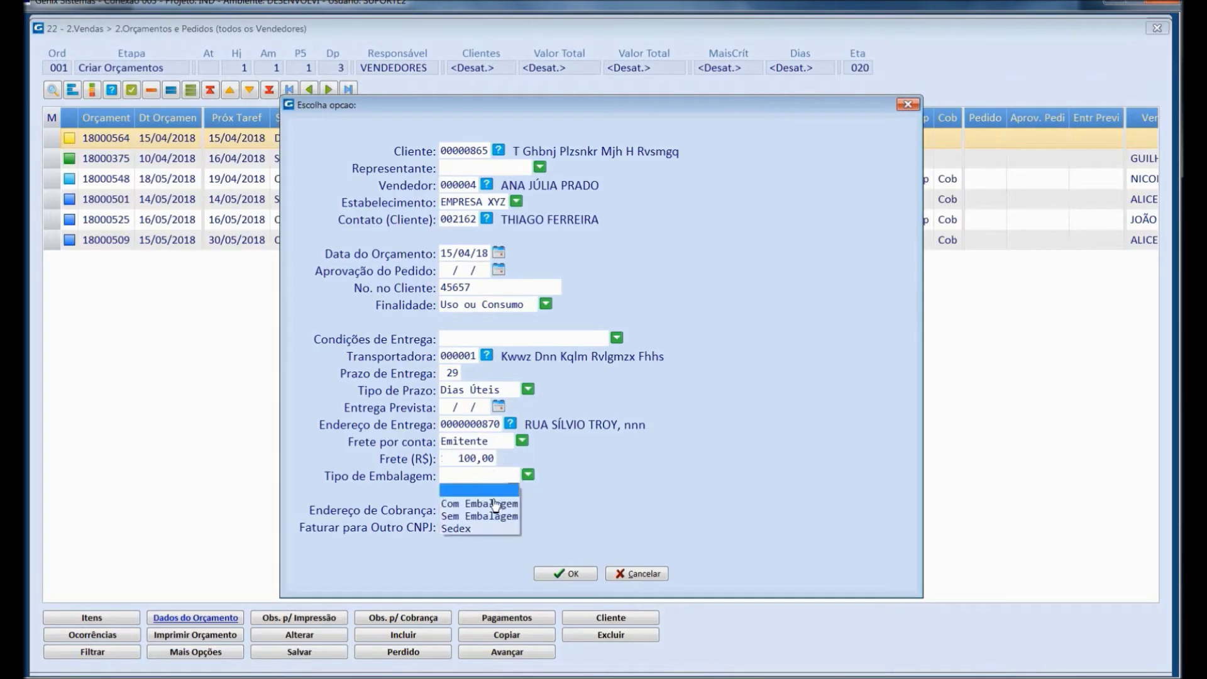
click(492, 500)
click(574, 574)
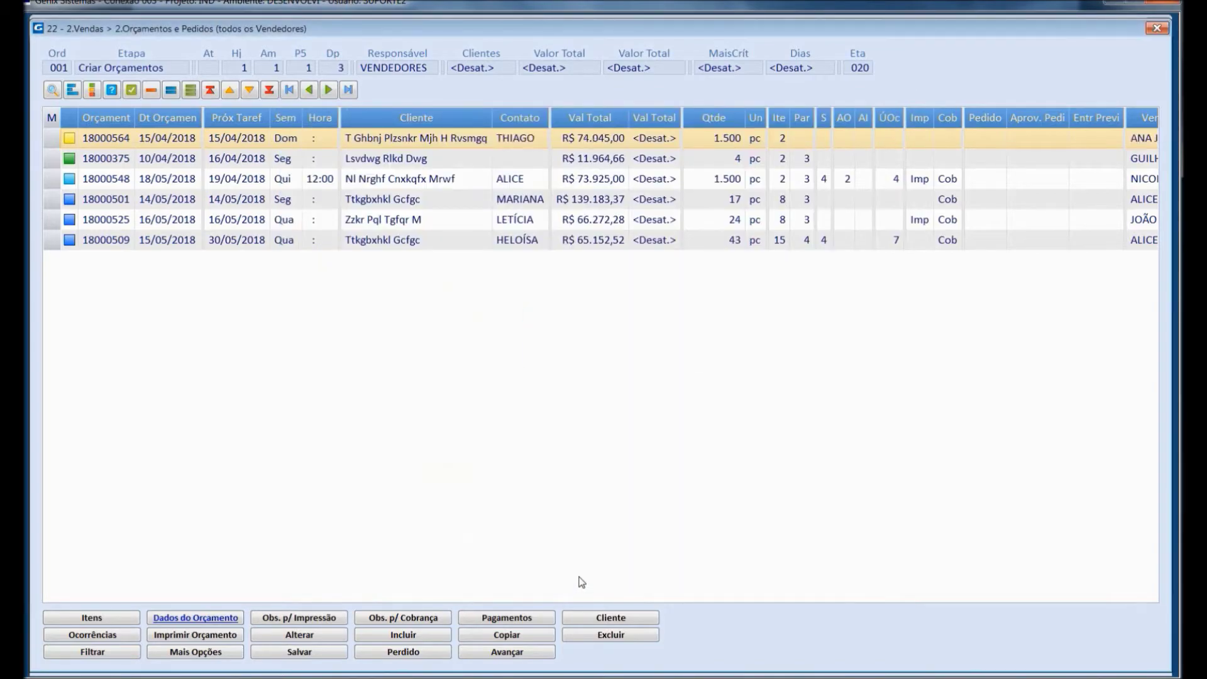
Add the print observation "TESTE 1" / "TESTE 2" on two lines to the quote and save it.
click(322, 618)
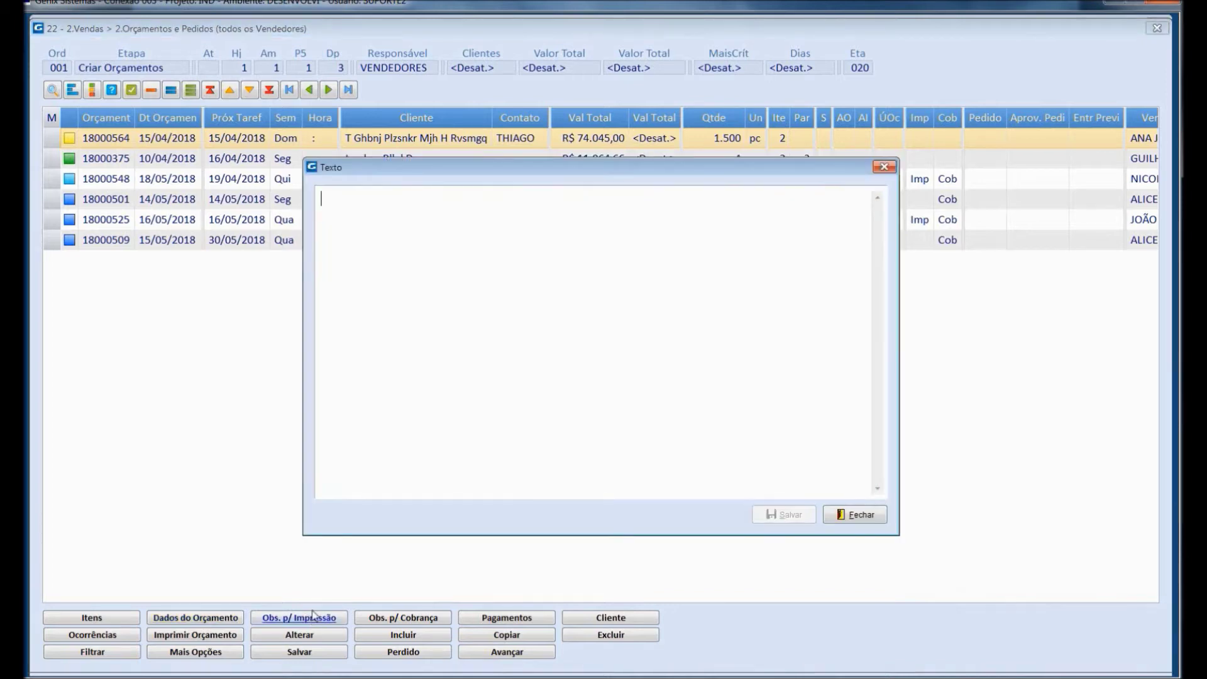
text(TESTE )
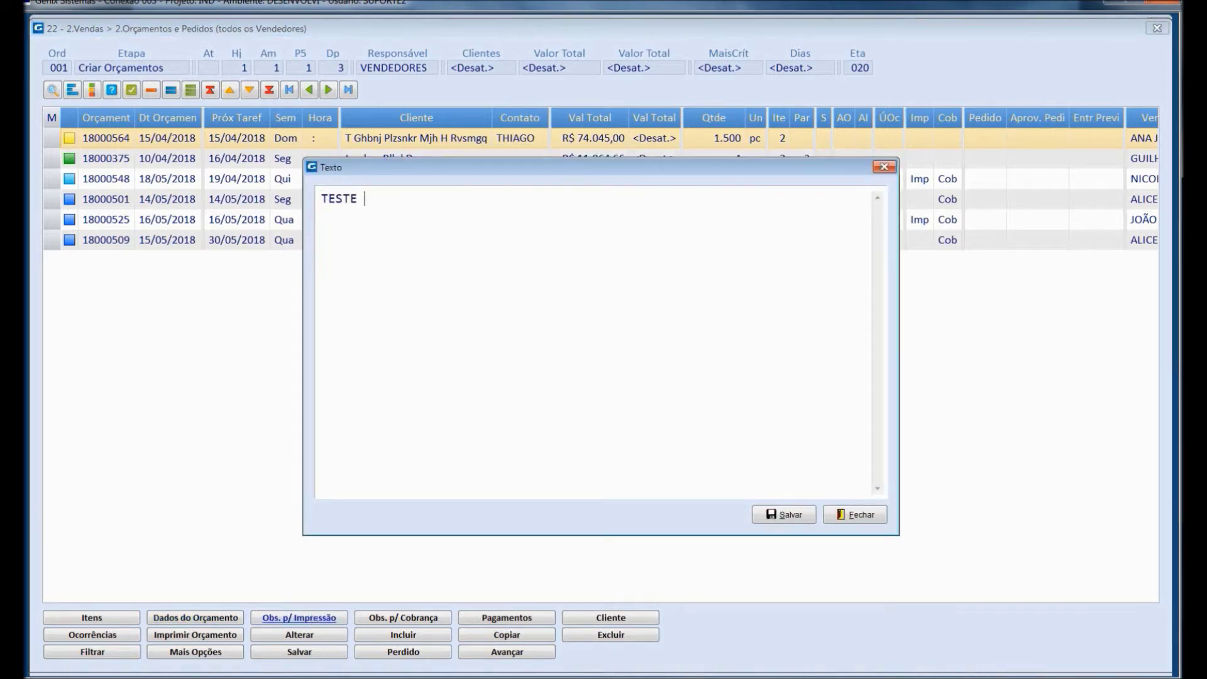
text(1 TESTE 2)
key(Escape)
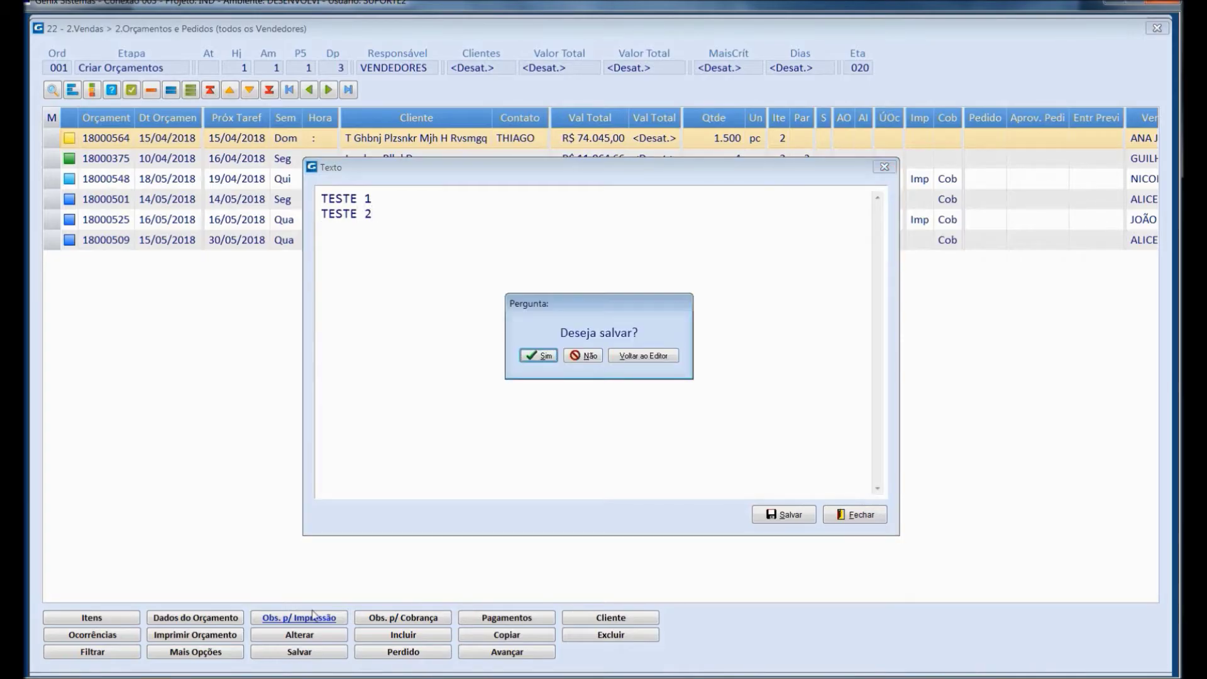
key(Return)
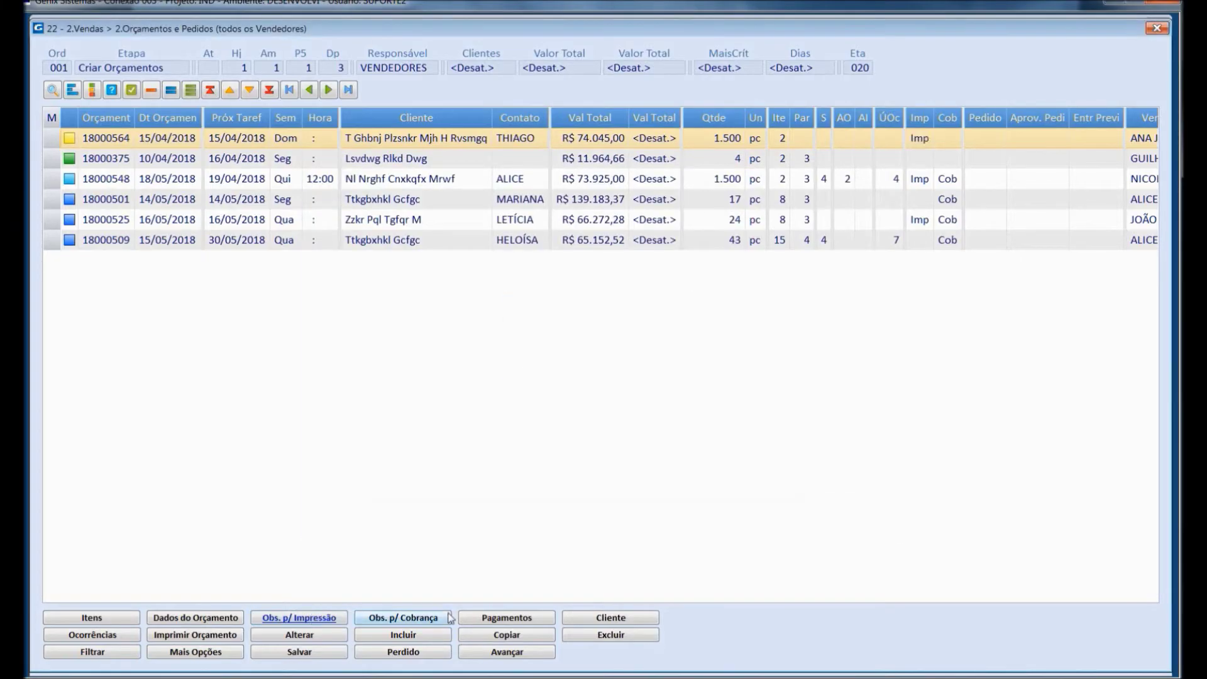
Generate the quote's payment installments with condition 120 Sinal/30/60 and payment method 01 Boleto, and return to the quote list.
click(510, 619)
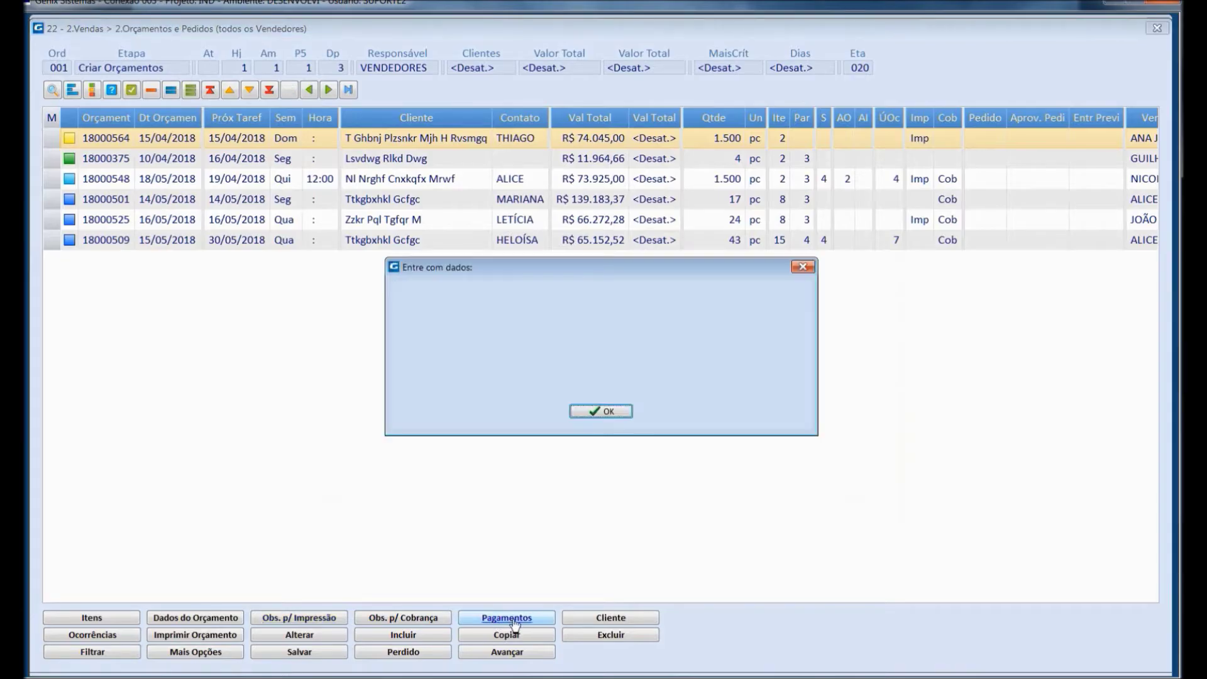
click(545, 346)
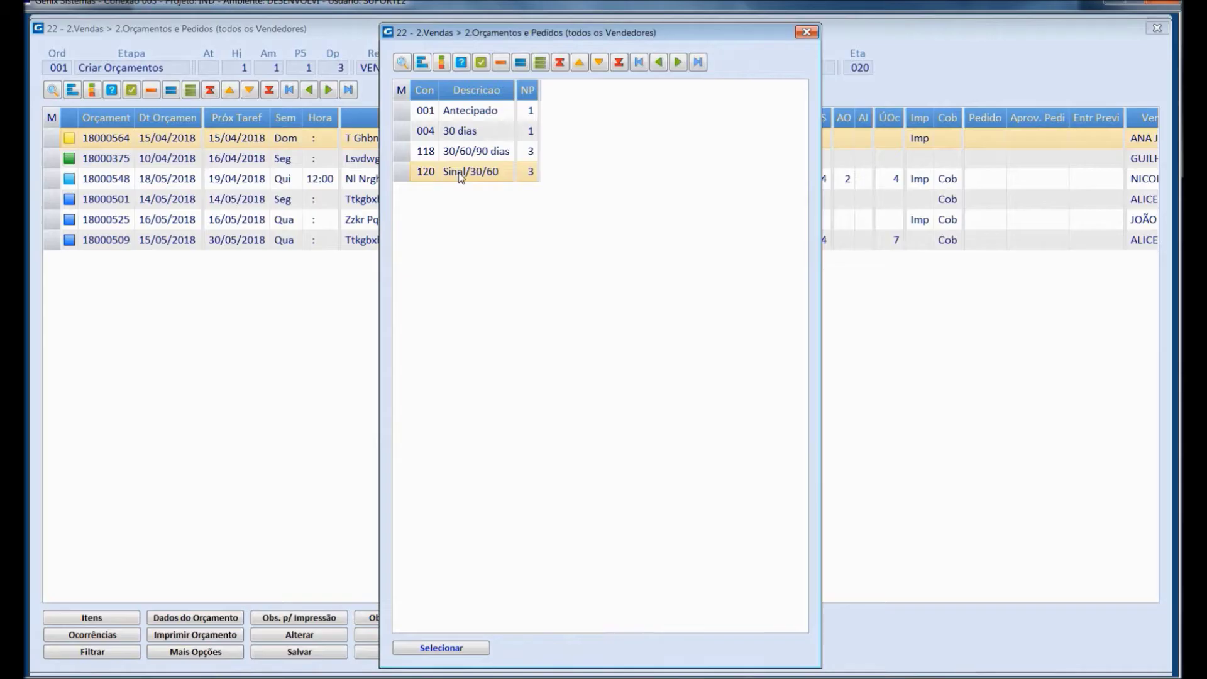
double_click(460, 176)
click(545, 366)
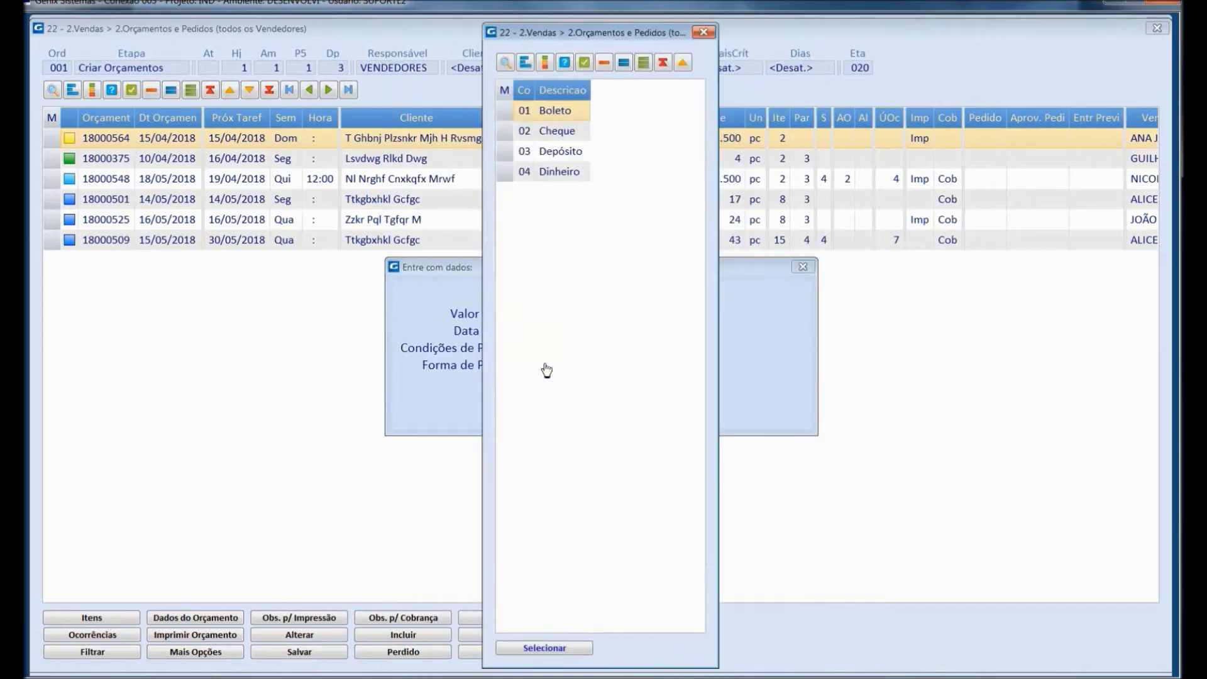
double_click(551, 120)
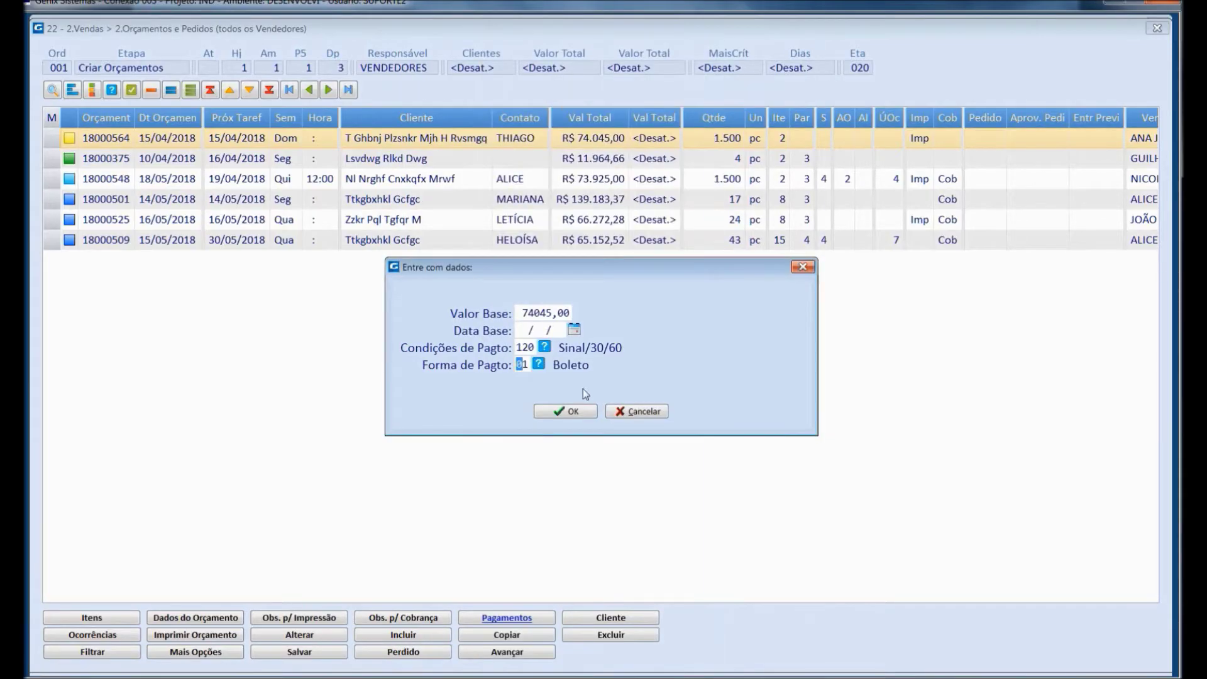
click(560, 412)
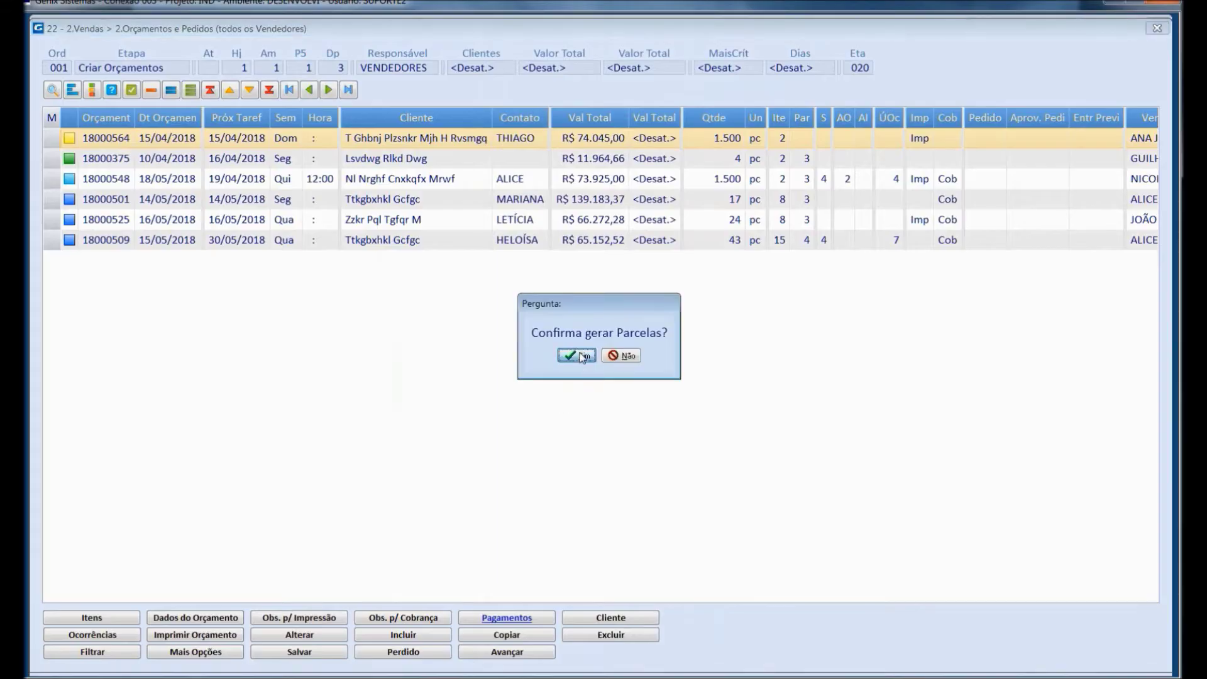
click(583, 357)
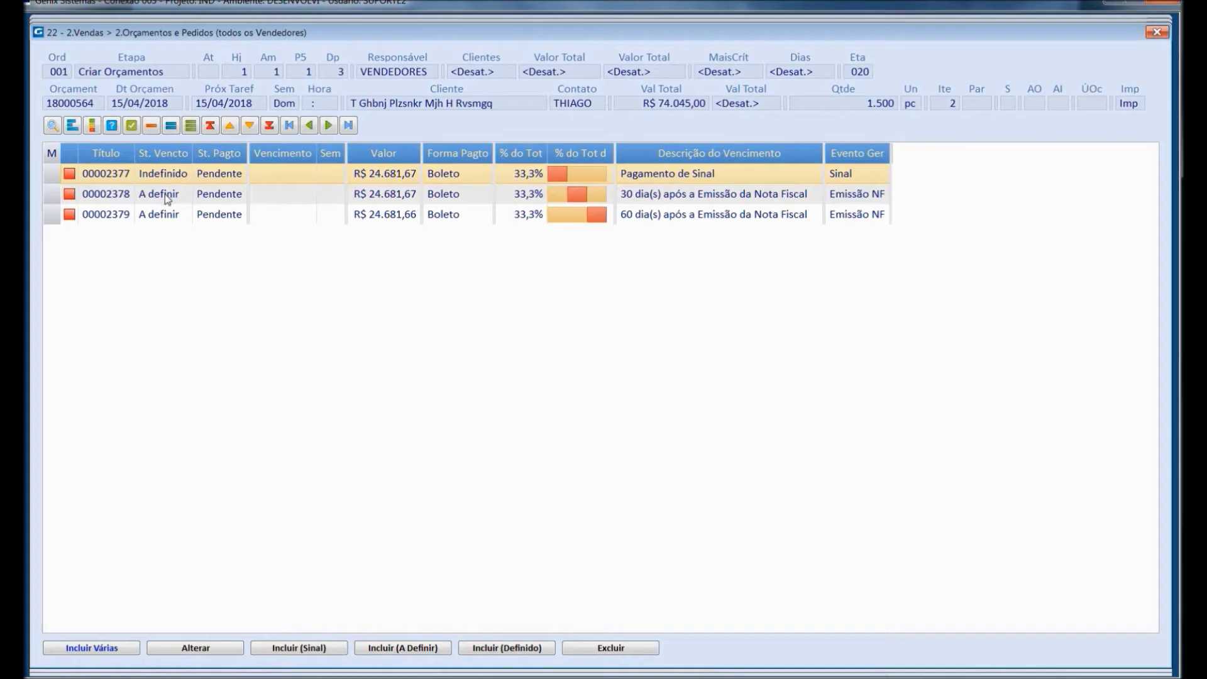
click(224, 199)
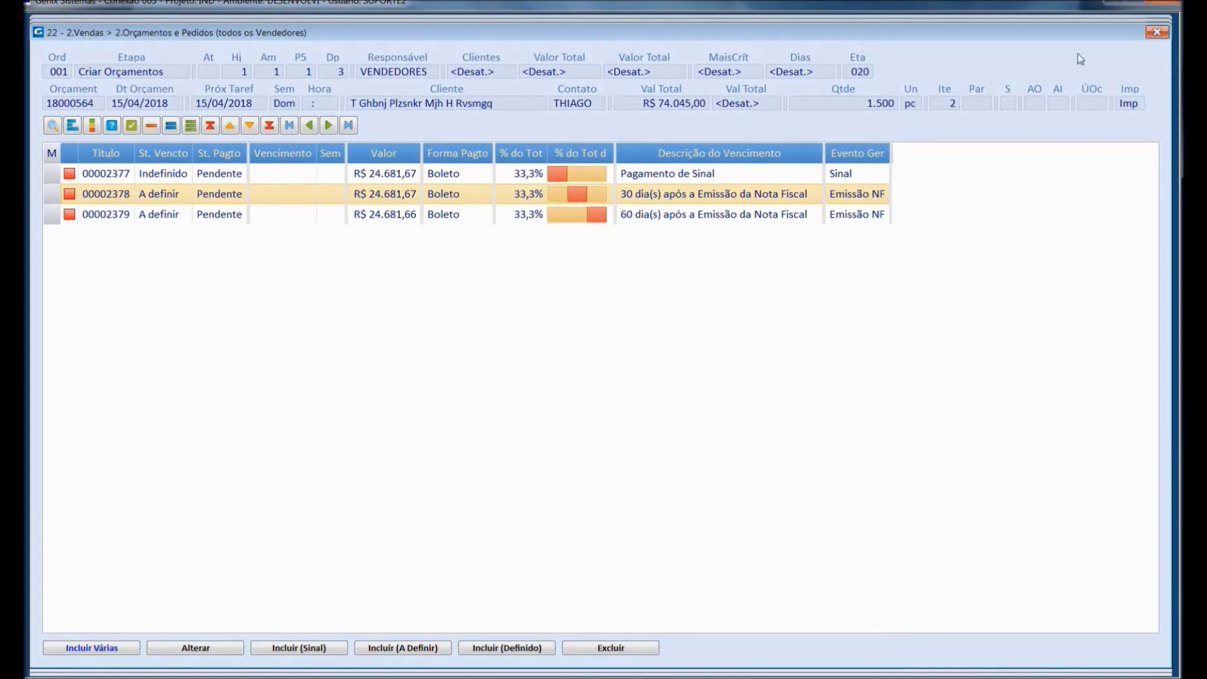
click(1156, 34)
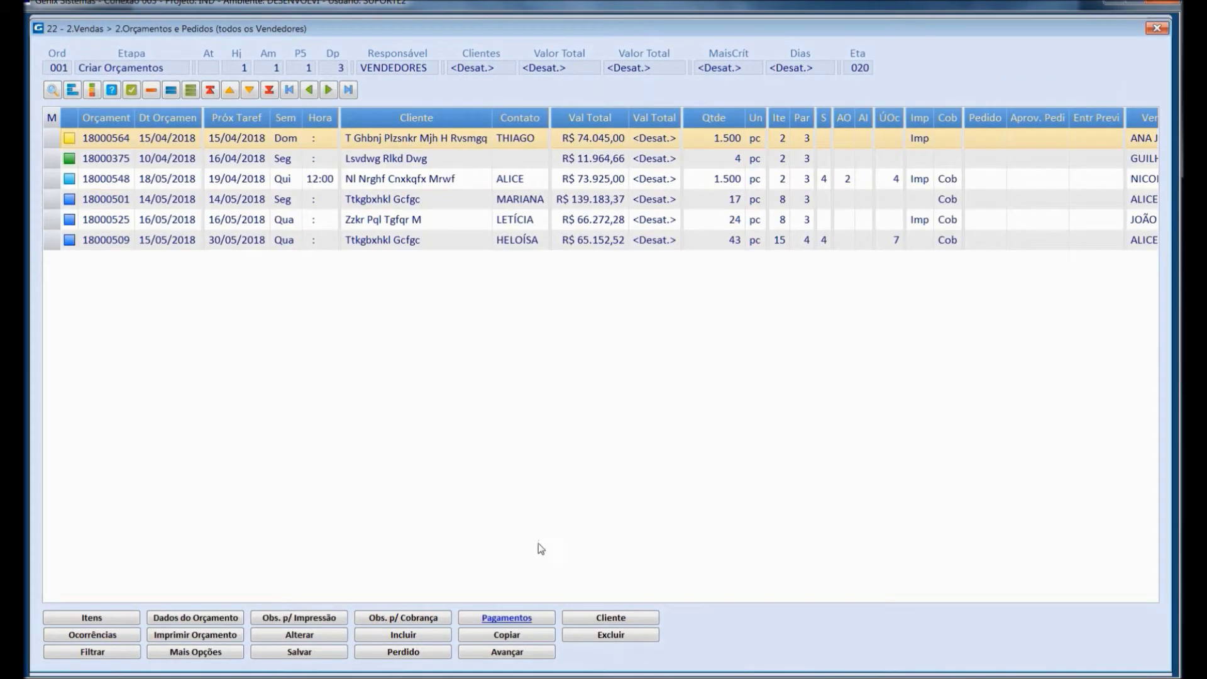
Review the quote's customer contacts and company registration data, and return to the quote list.
click(614, 621)
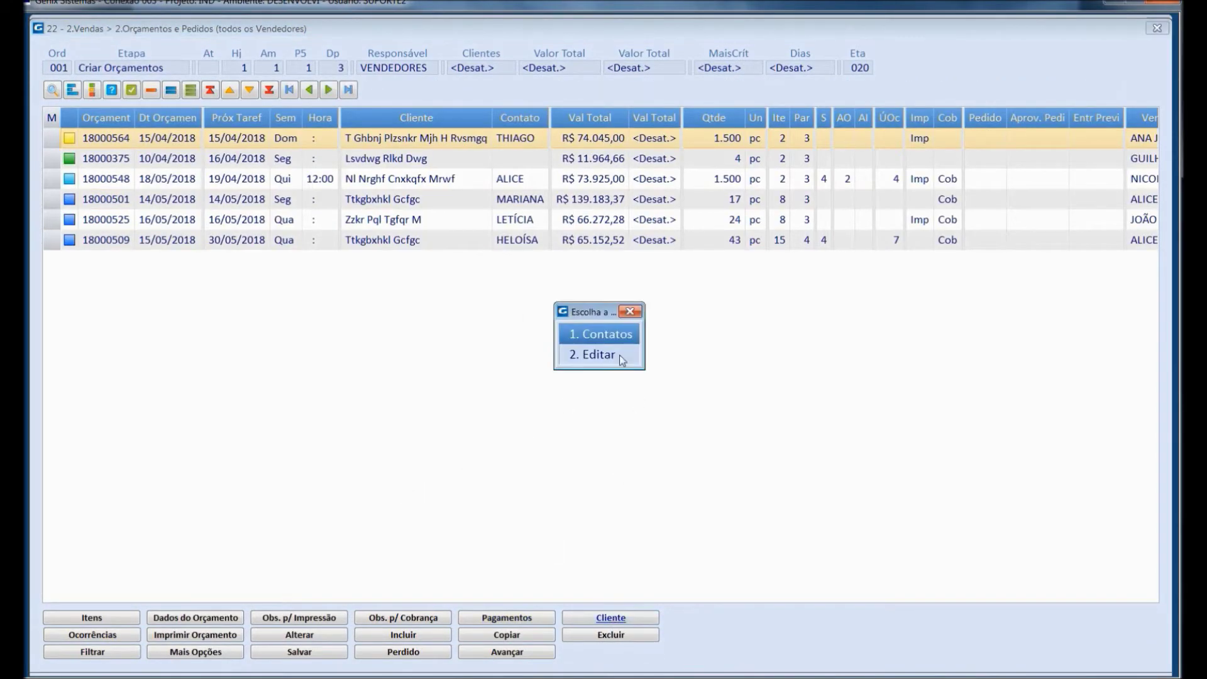
click(604, 335)
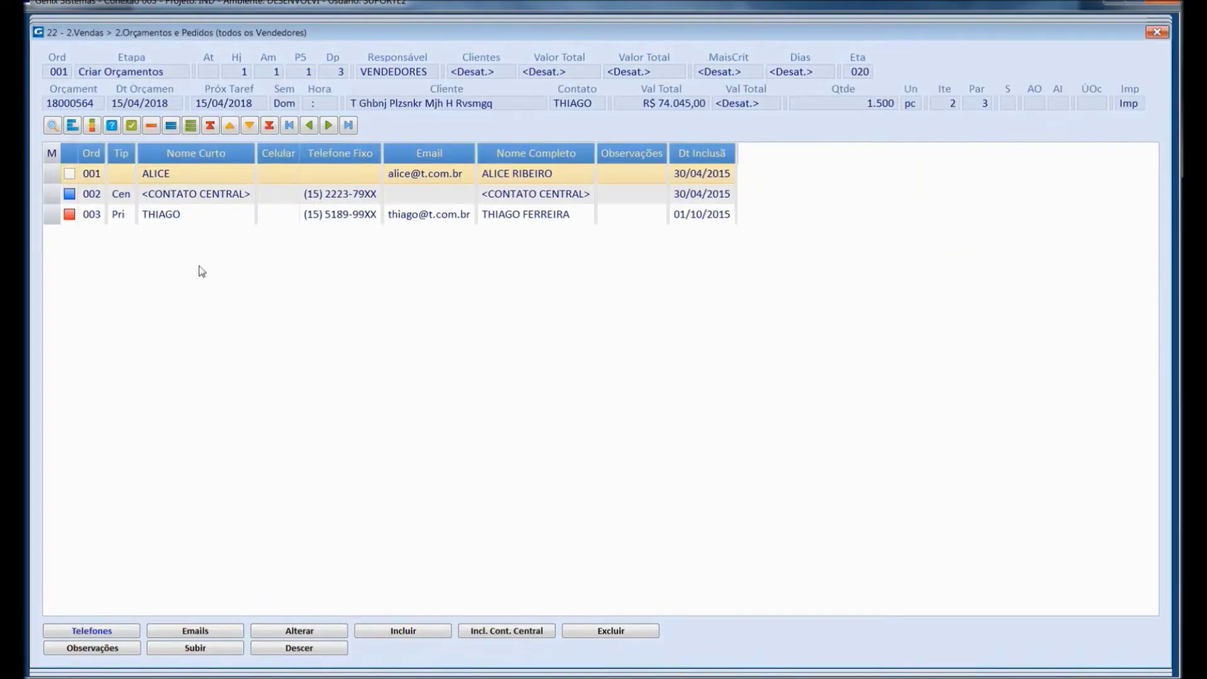
click(1159, 37)
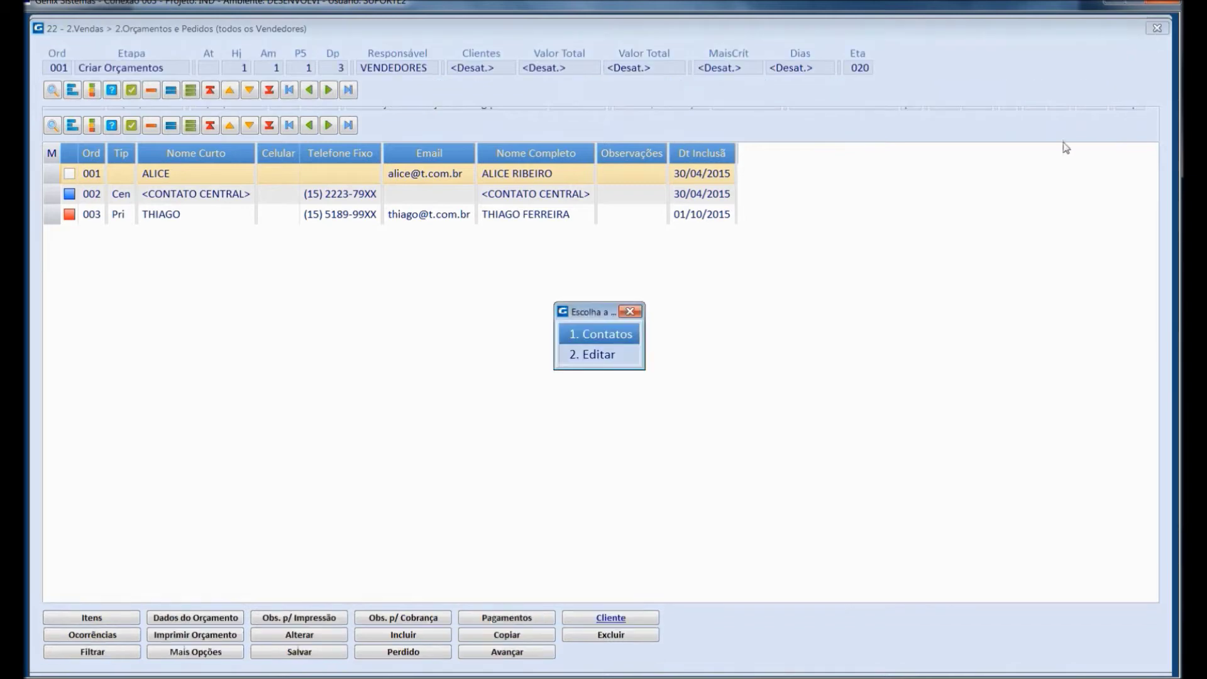
click(614, 364)
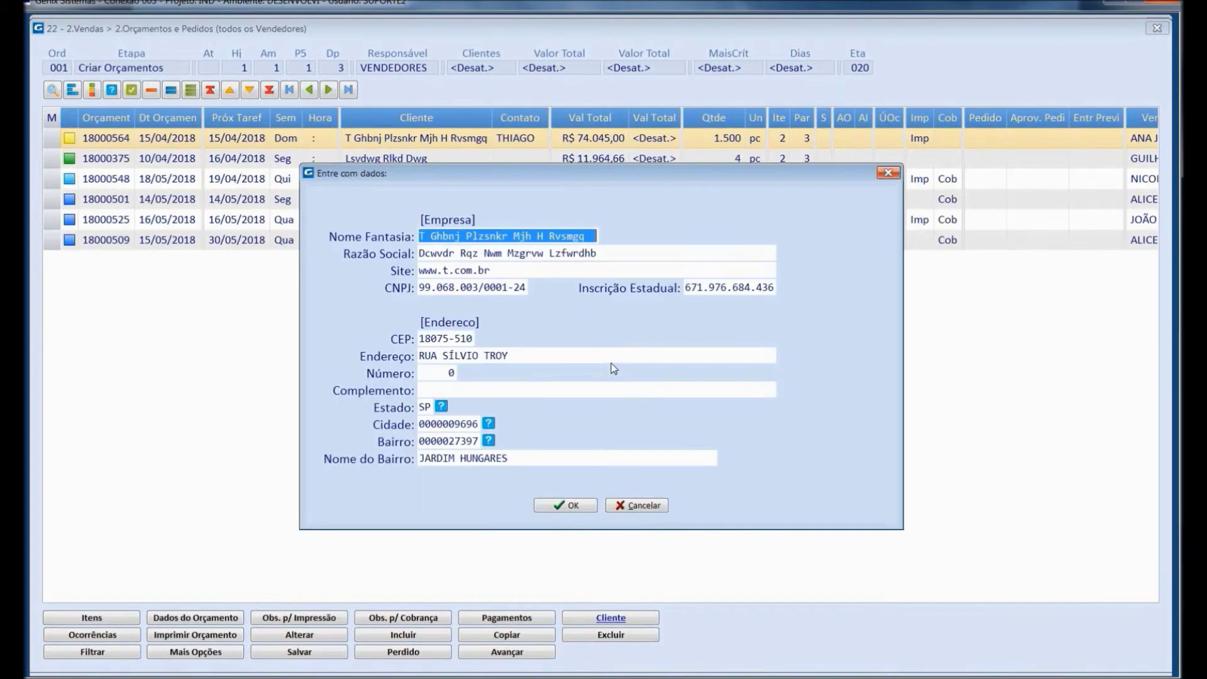
click(888, 174)
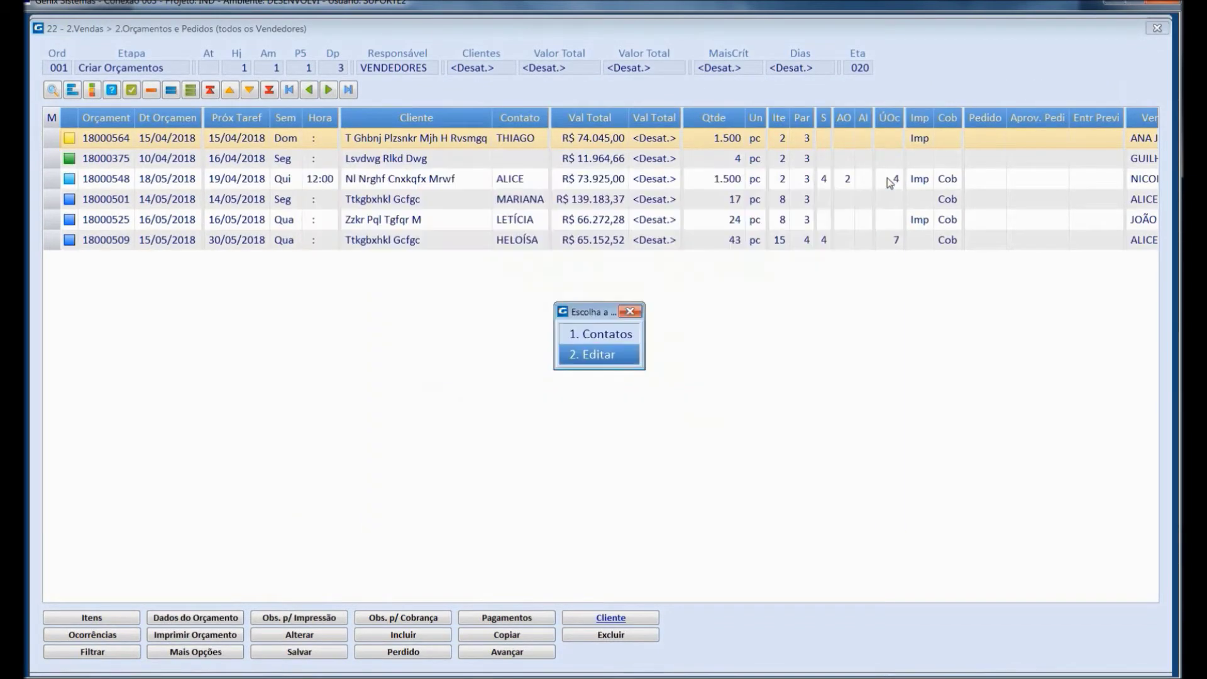
key(Escape)
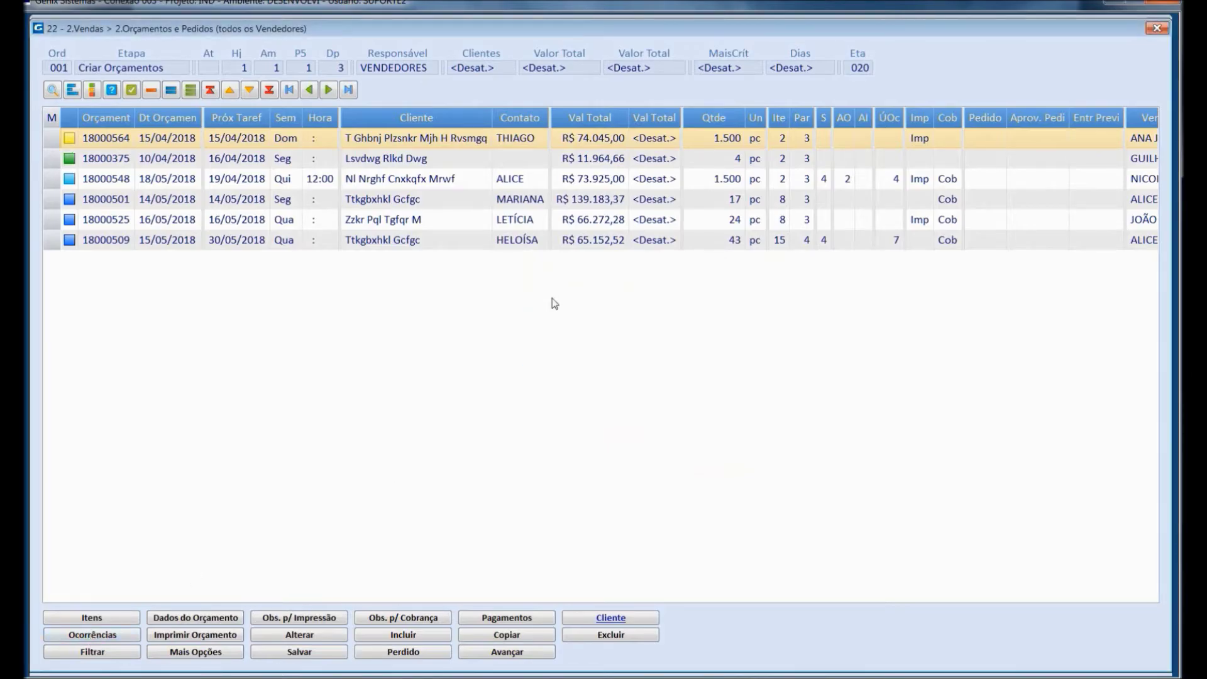
Examine the occurrences of the quote scheduled for 19/04/2018 at 12:00, expanding the first occurrence, and return to the quote list.
right_click(735, 180)
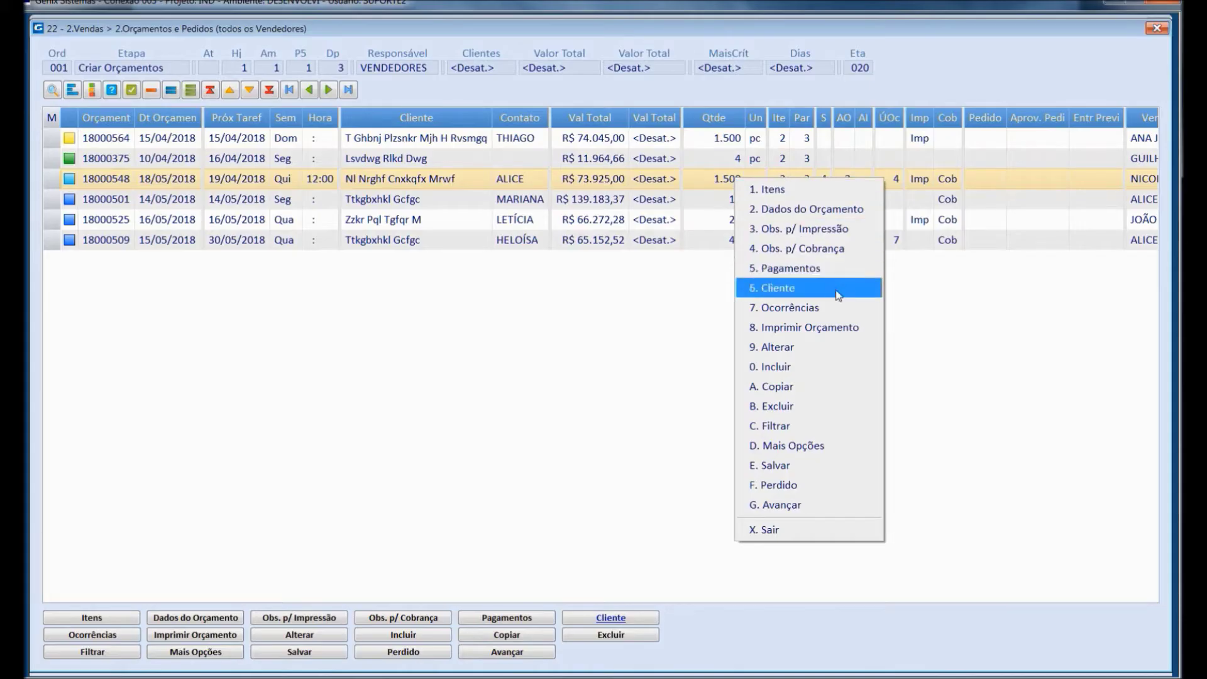
click(838, 308)
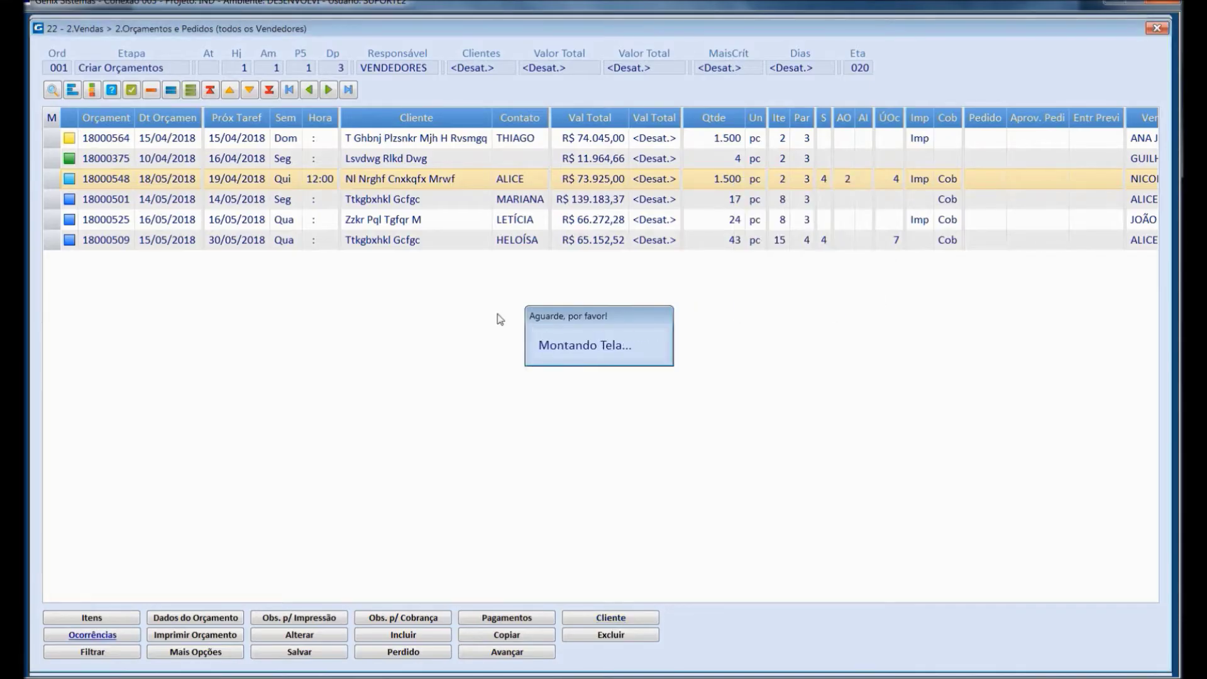
double_click(300, 175)
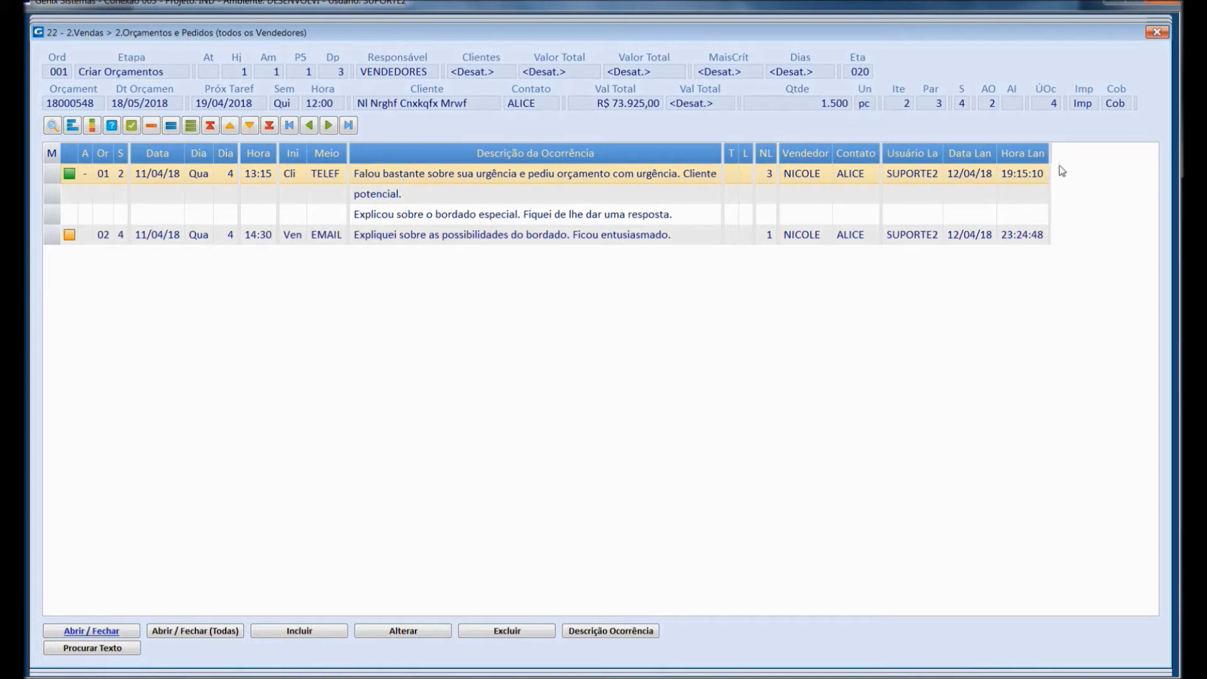
click(1156, 32)
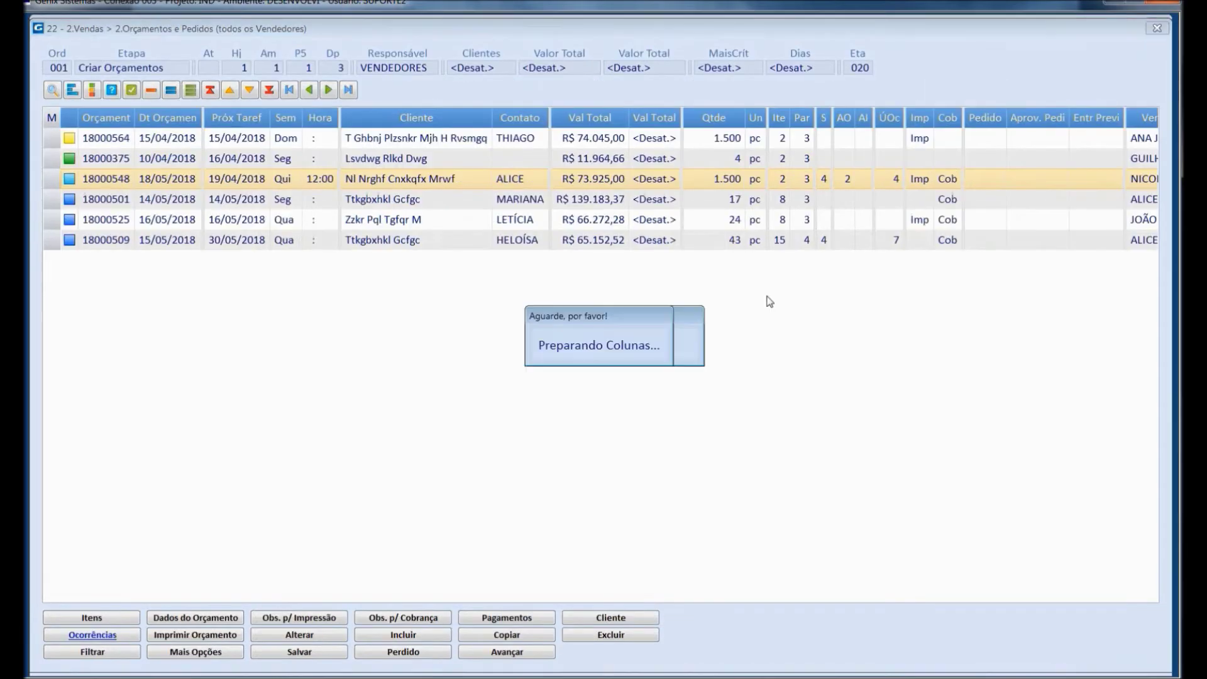
Preview the printout of the quote dated 15/04/2018, select CutePDF Writer as the printer, and cancel printing.
click(521, 144)
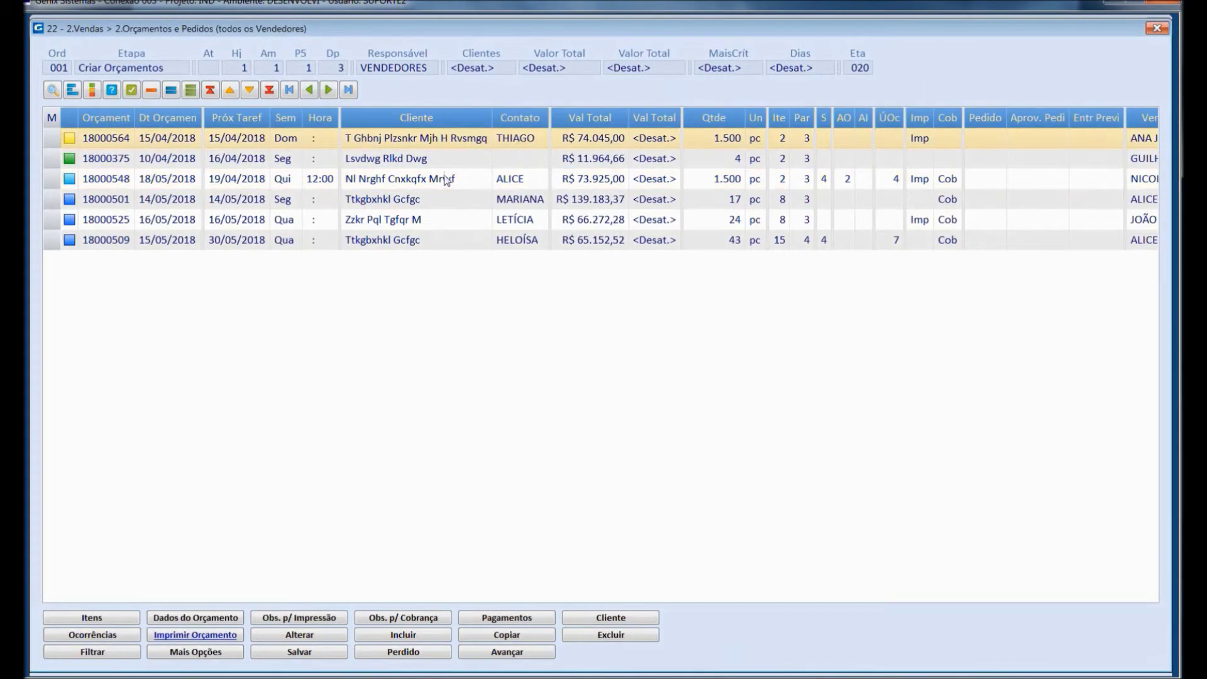
click(190, 639)
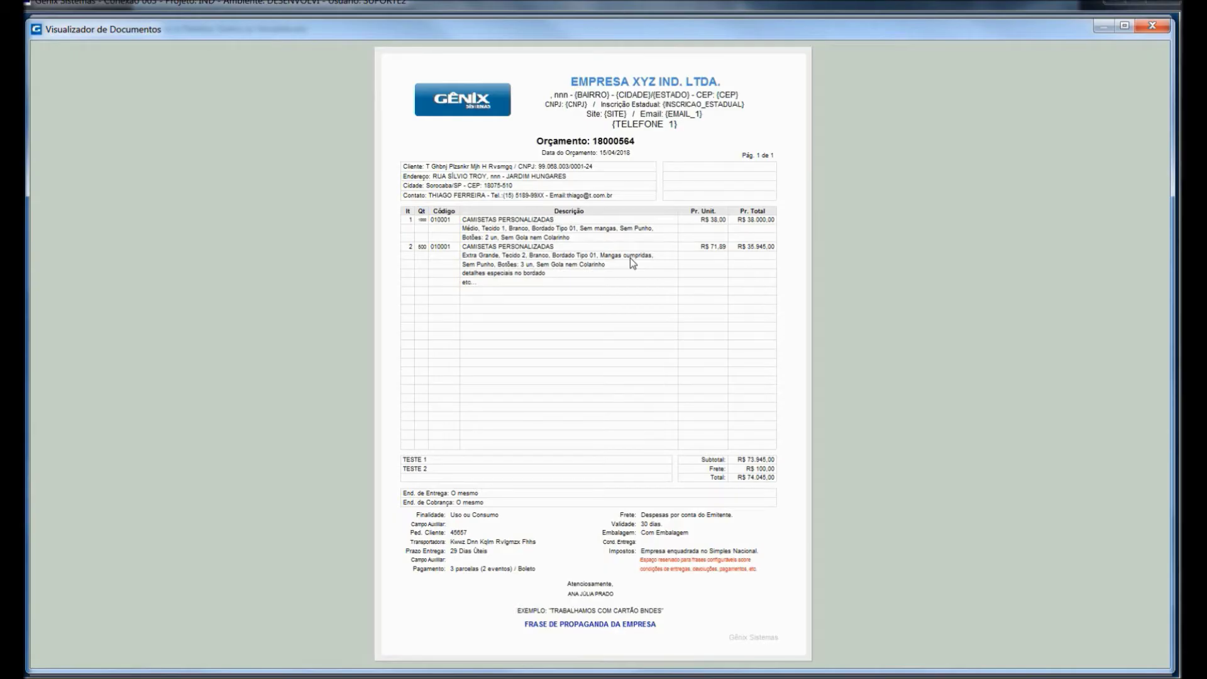
click(1161, 29)
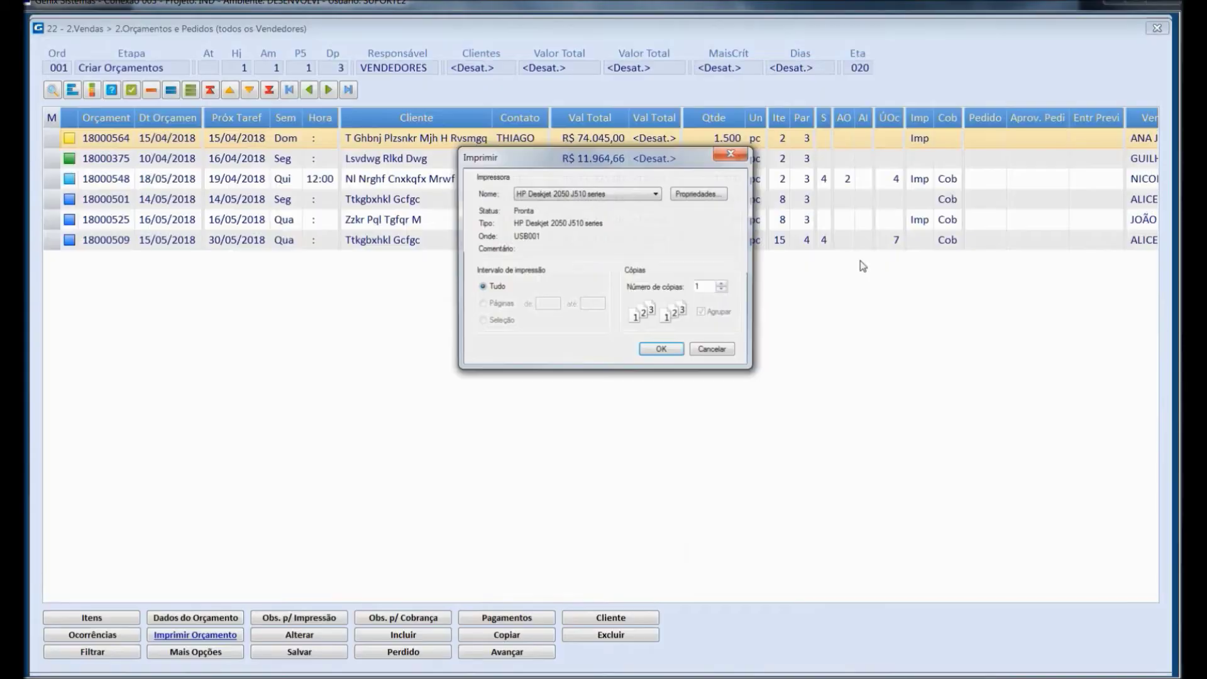
click(635, 196)
click(609, 206)
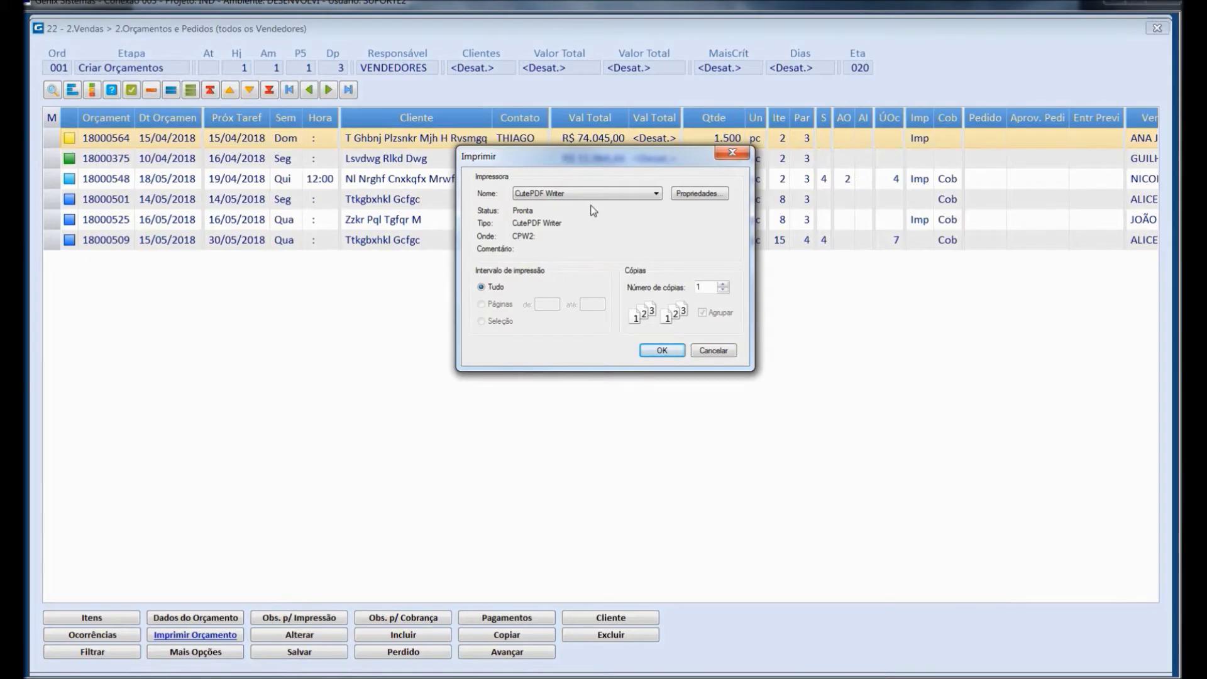
click(705, 352)
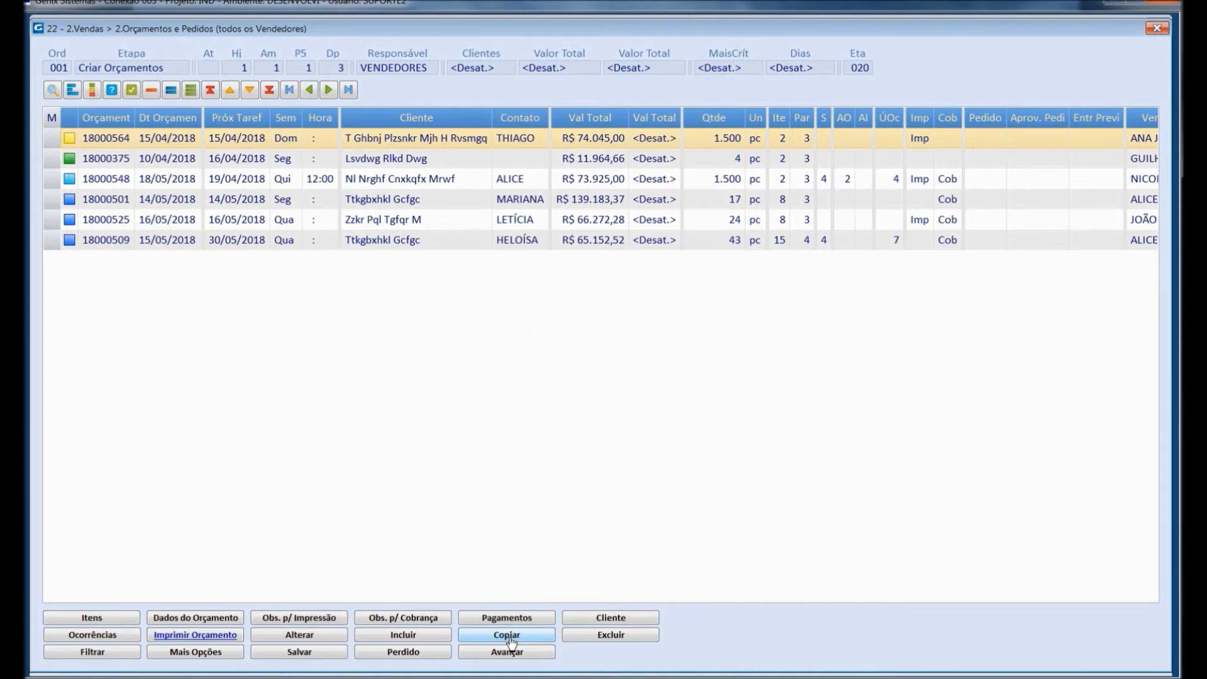
Filter the quotes and orders by the text "NRG" and return to the stage list.
click(97, 653)
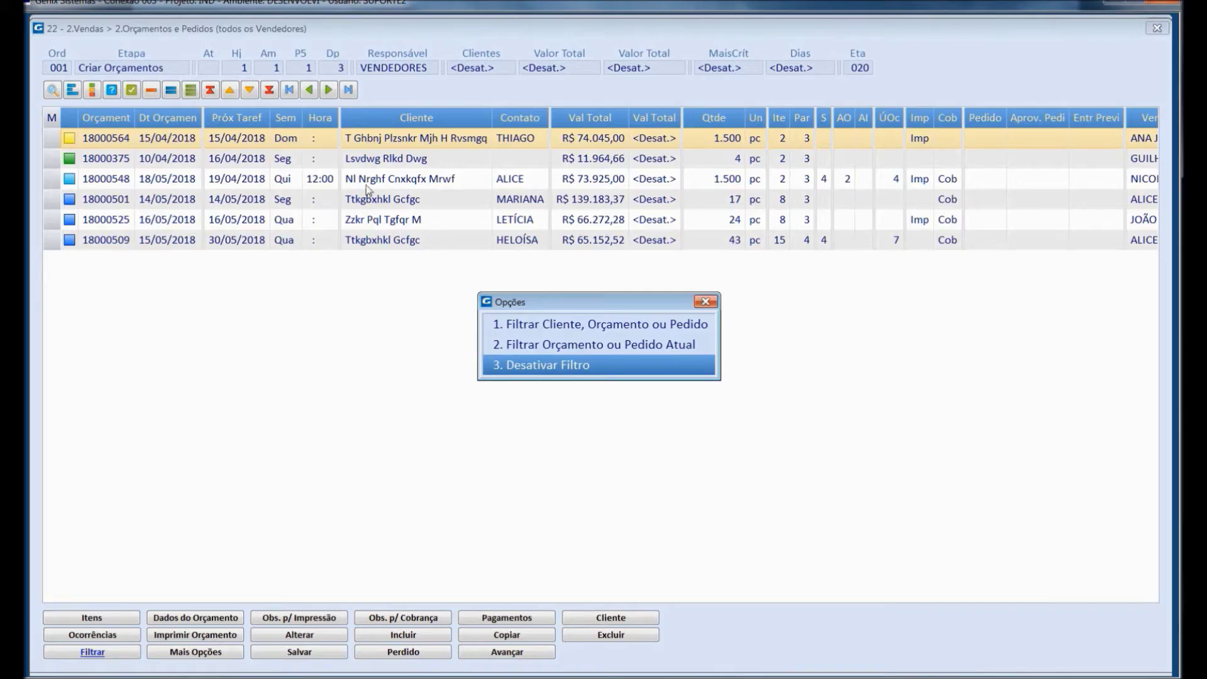
click(616, 327)
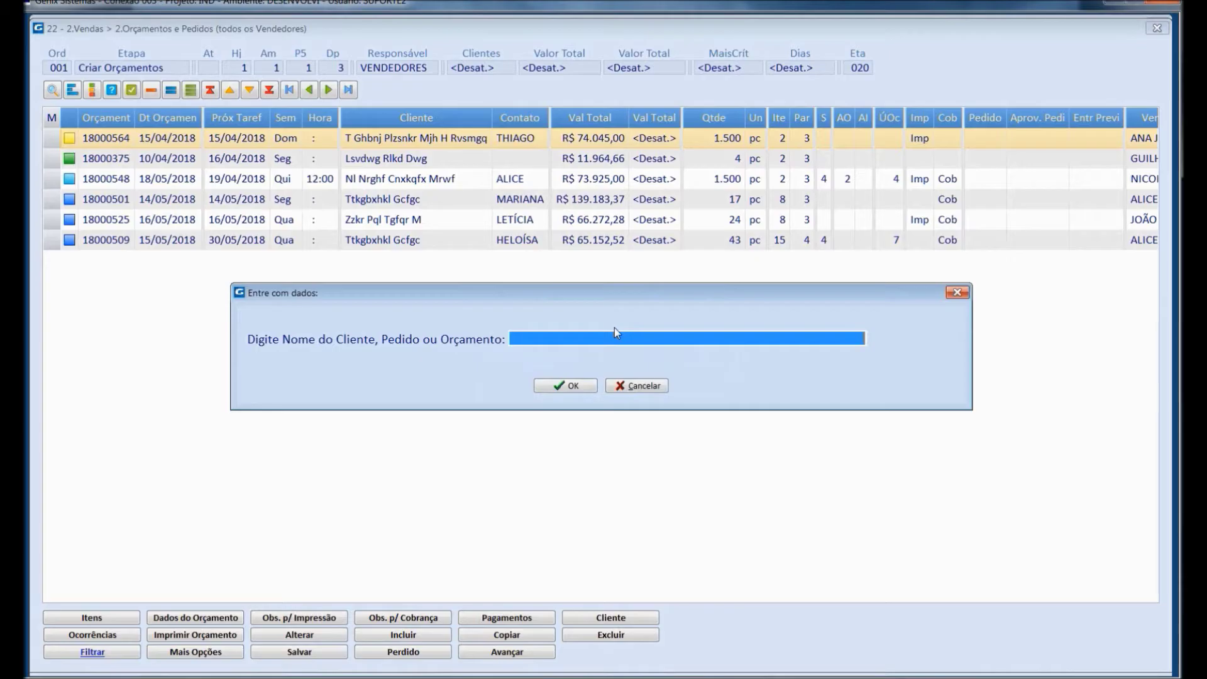
text(NRG)
key(Return)
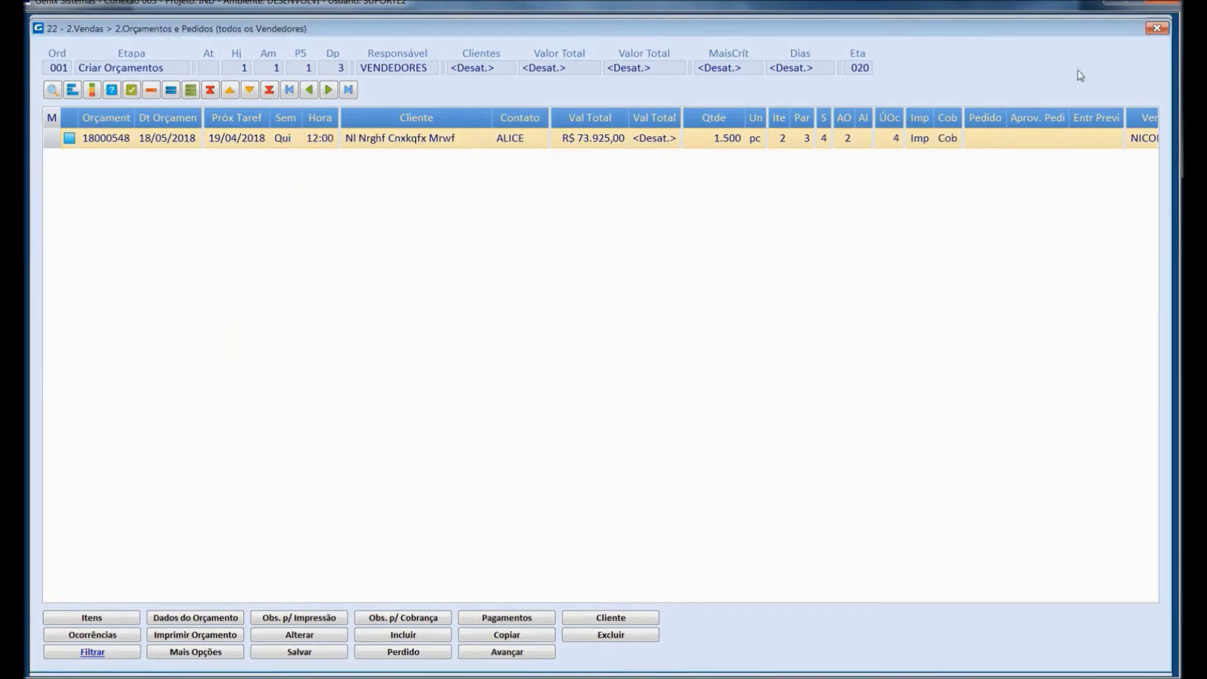
click(1154, 28)
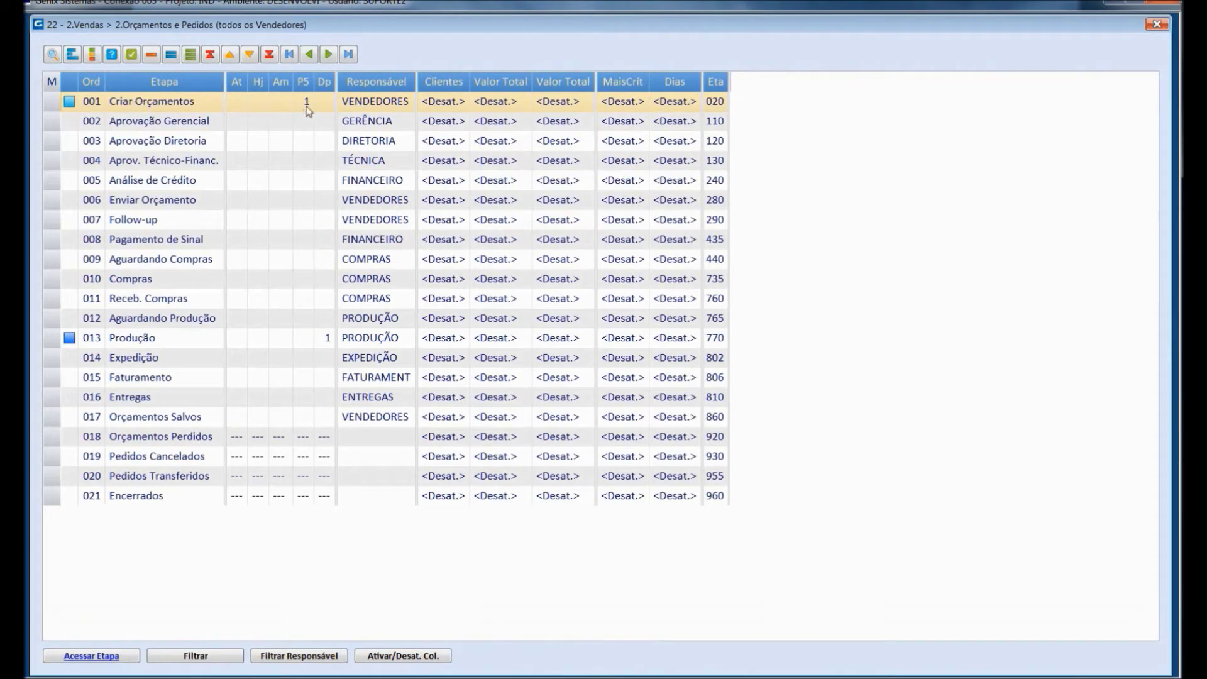
Examine the progress of the order in the Produção stage with all operations expanded, and return to the stage list.
click(168, 340)
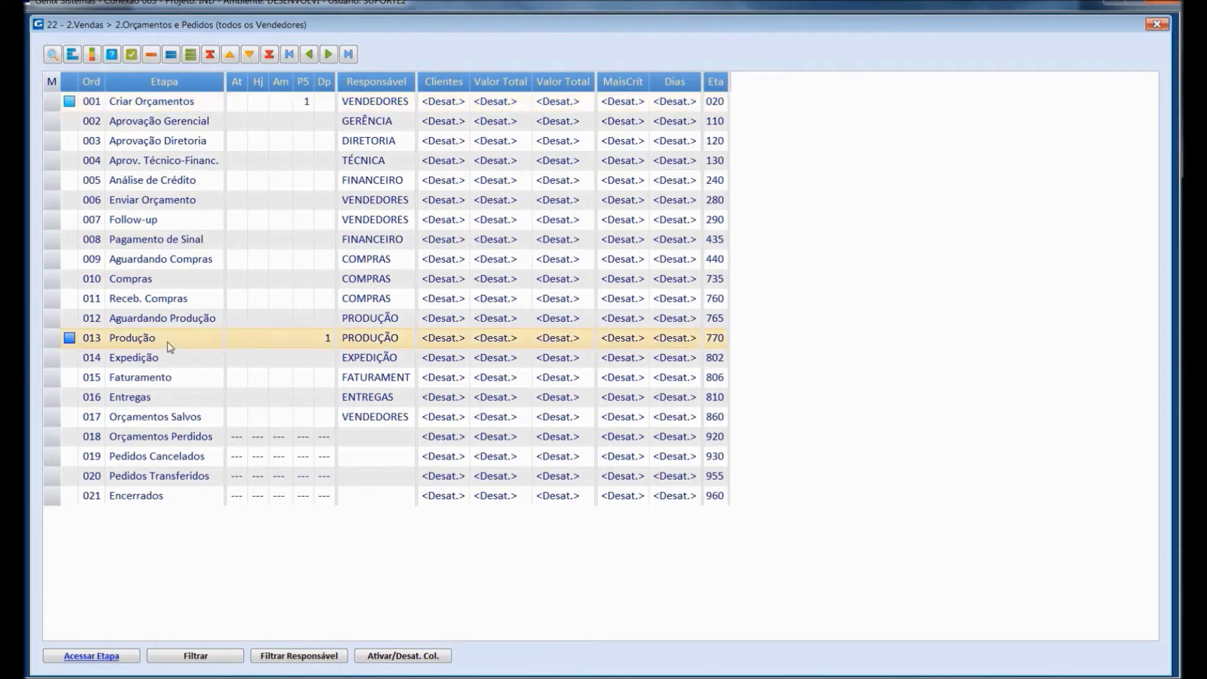
double_click(168, 345)
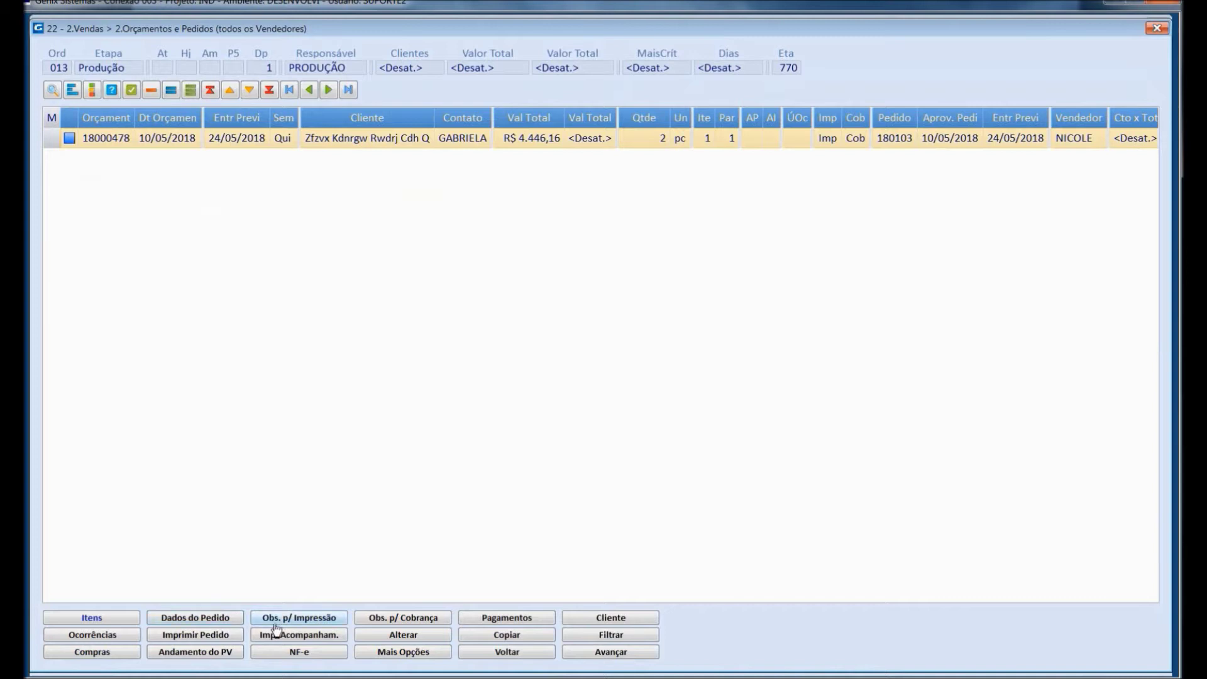
click(195, 652)
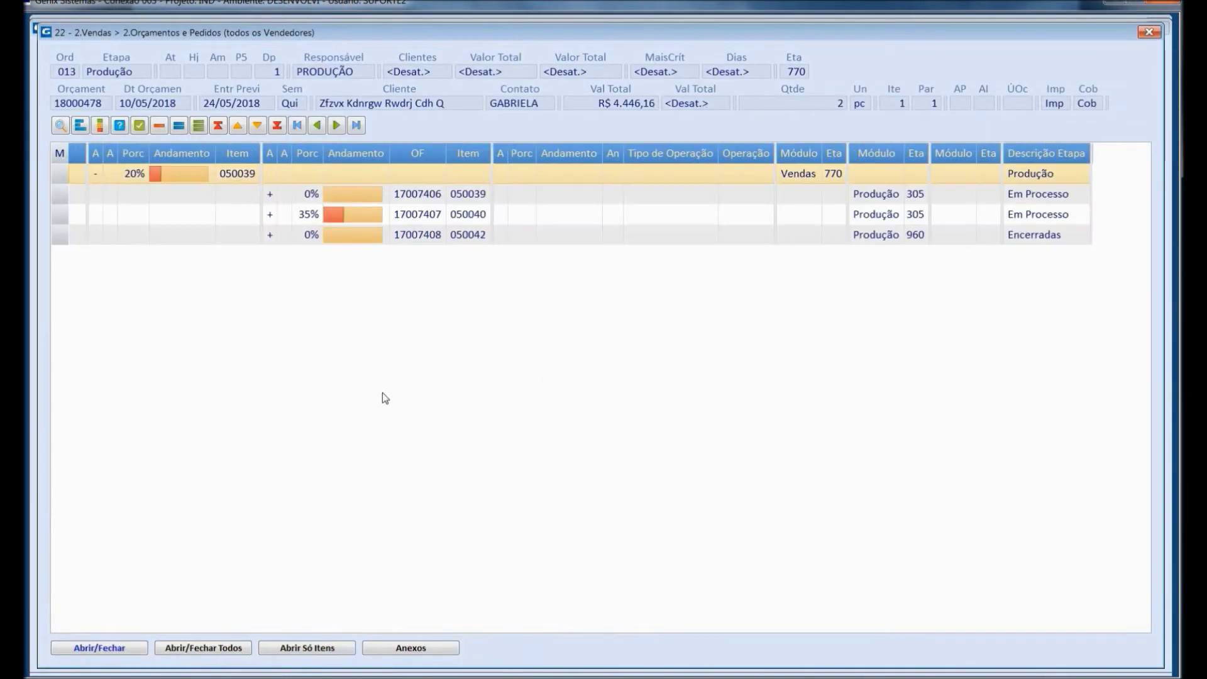
click(209, 649)
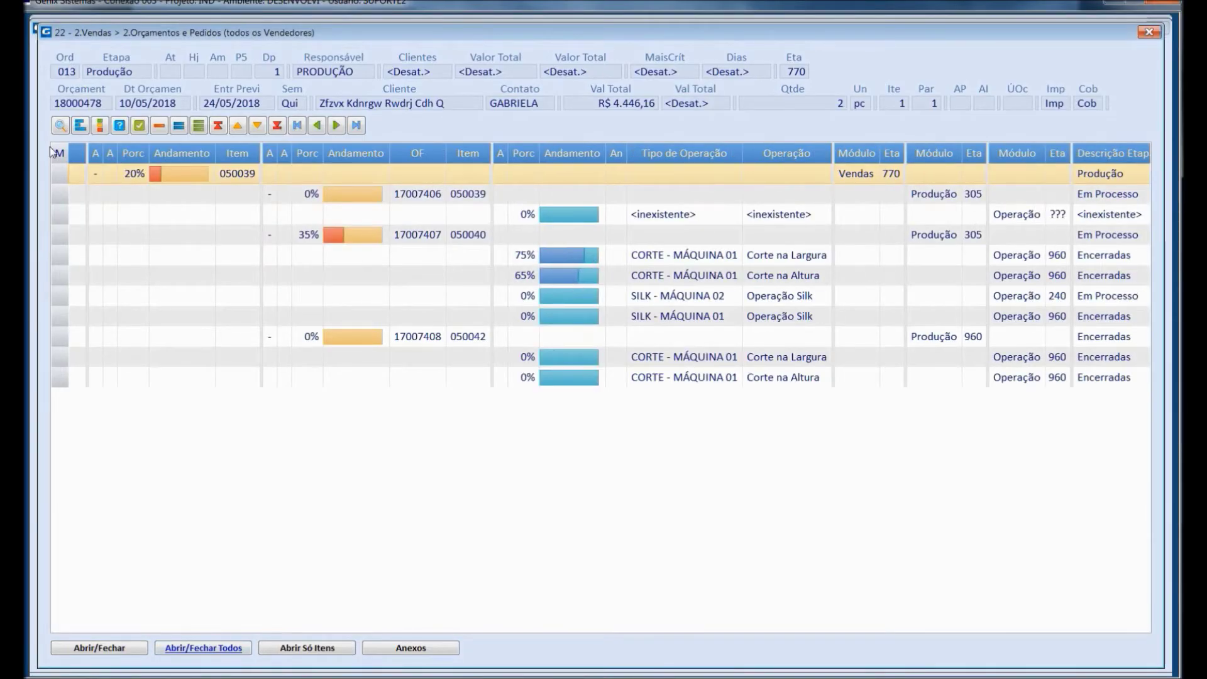
click(1149, 34)
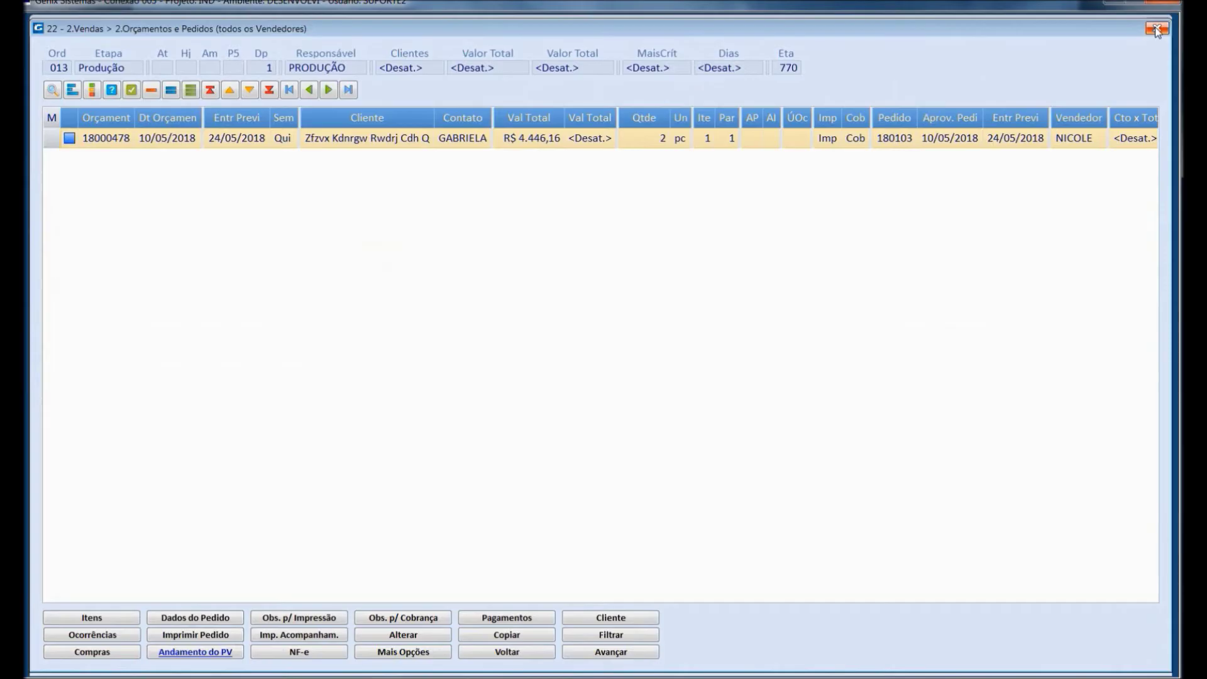
click(1157, 29)
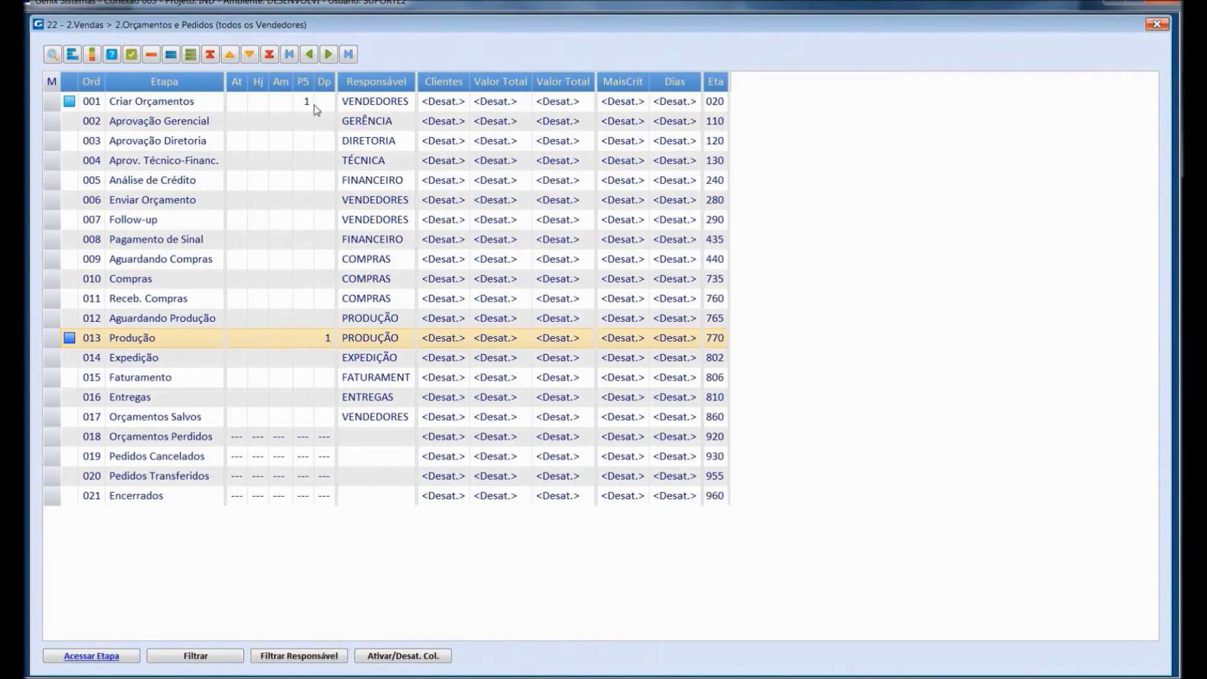
Filter by the current quote in the Criar Orçamentos stage and return to the stage list.
double_click(317, 110)
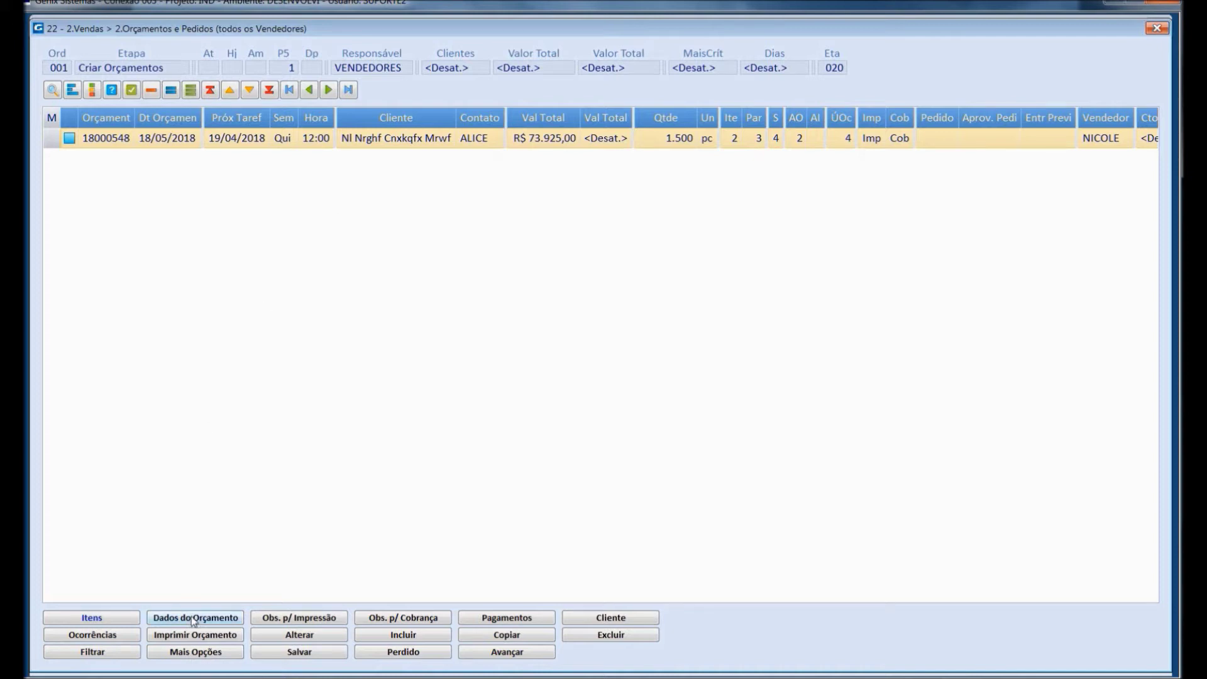
click(100, 651)
click(558, 346)
click(1158, 29)
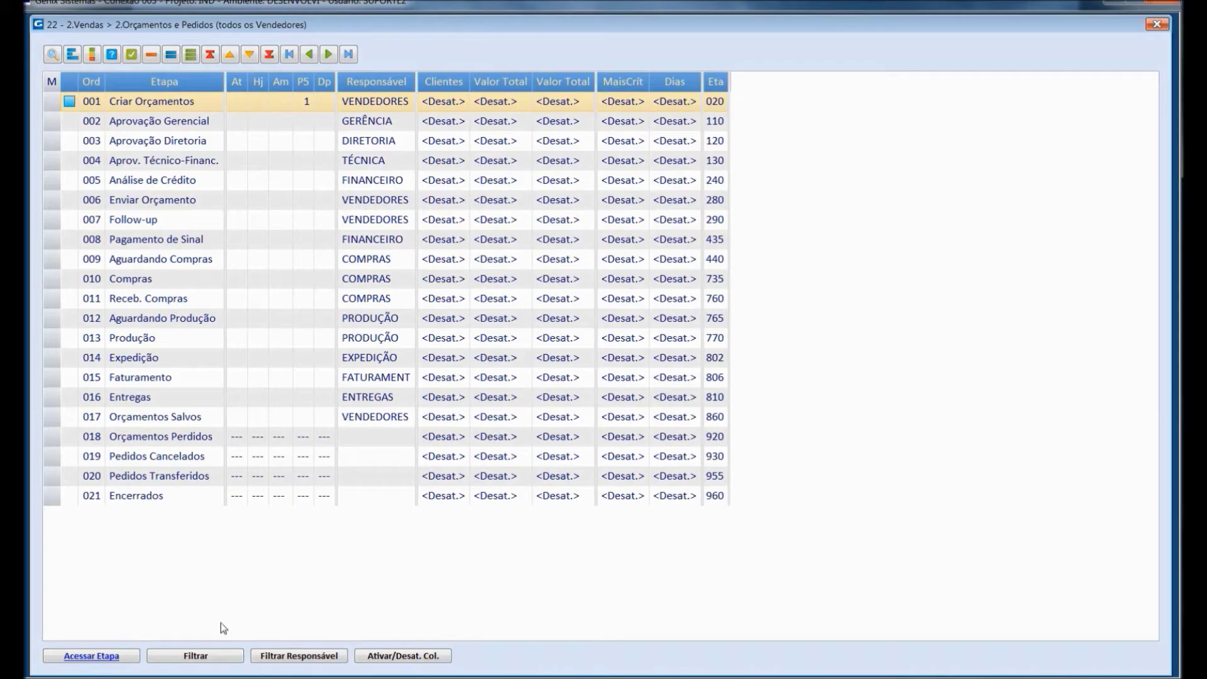
Deactivate the filter on the stage list and reopen the Criar Orçamentos stage.
click(196, 655)
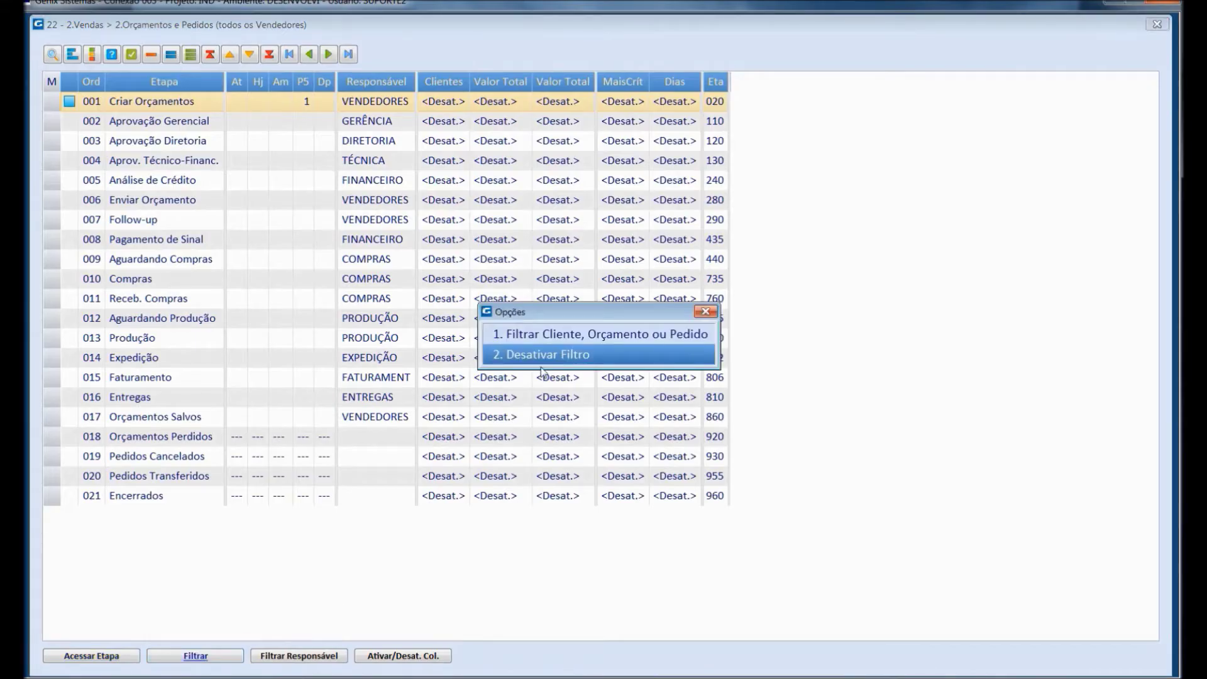
click(563, 357)
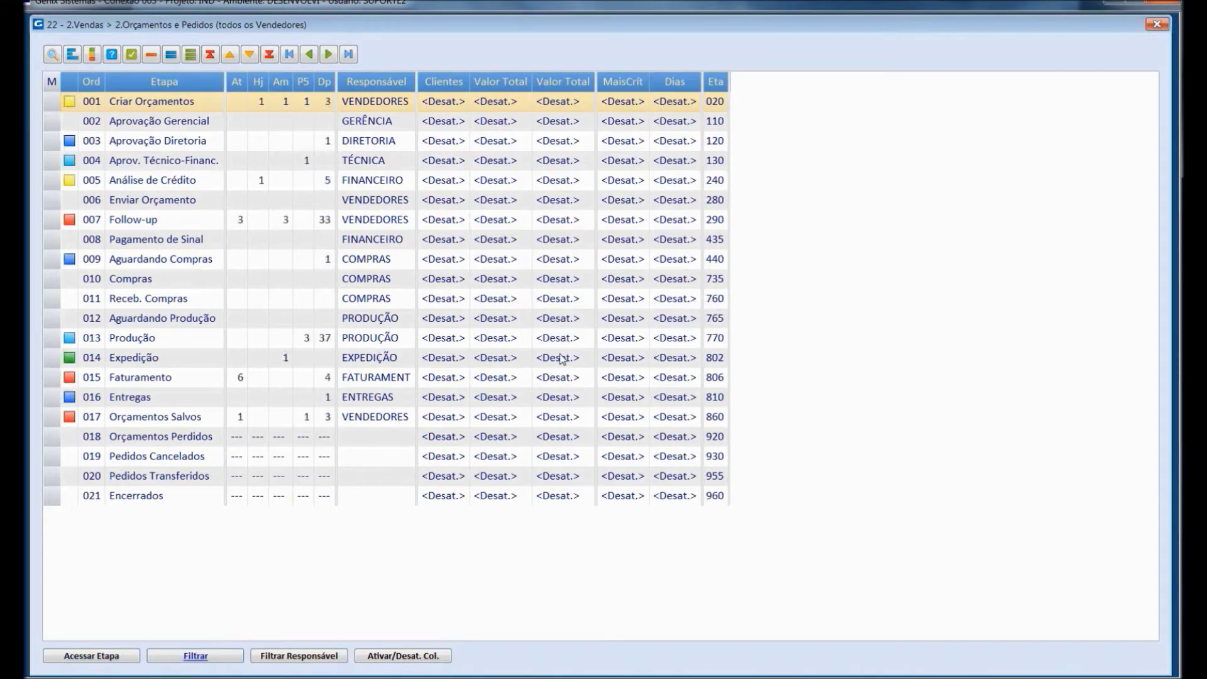
double_click(272, 102)
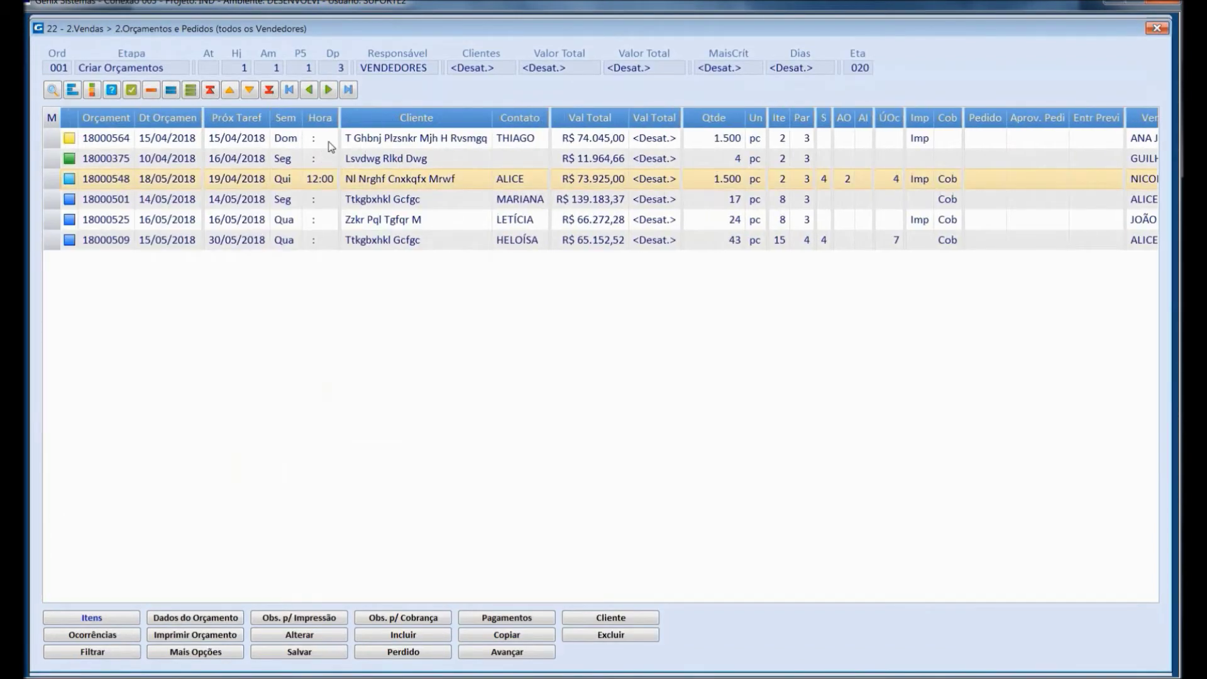
Schedule the next task of the quote dated 15/04/2018 for 17/04/2018 at 15:00.
click(327, 142)
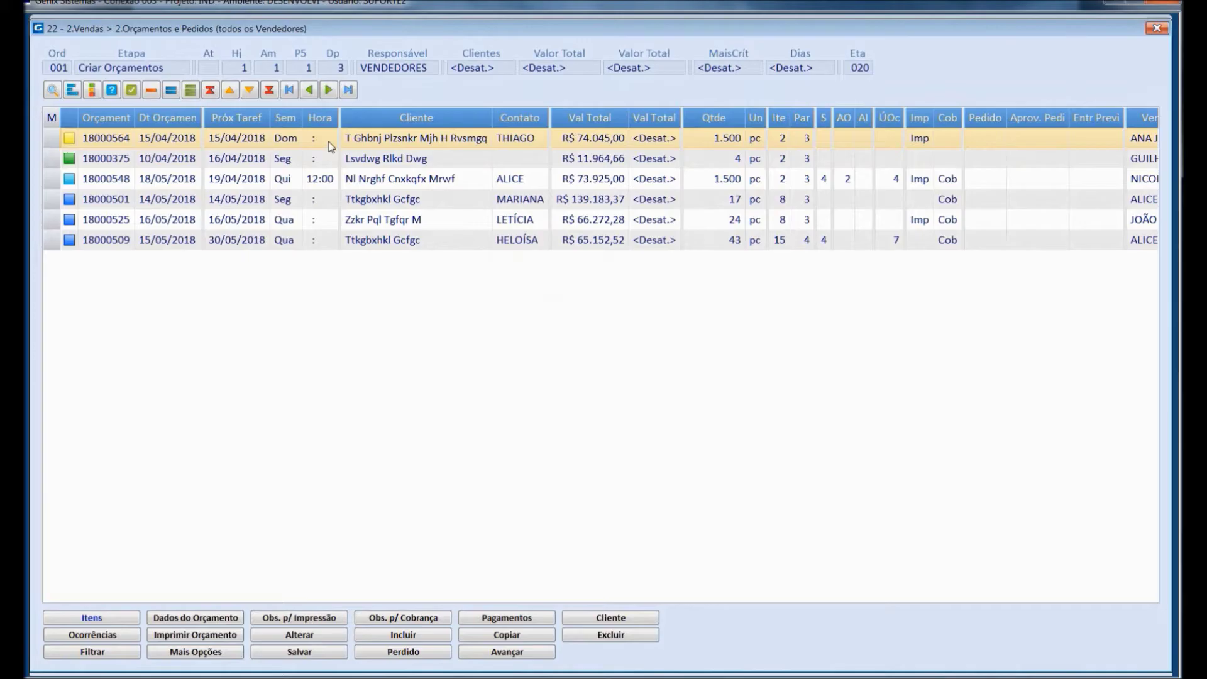
right_click(328, 142)
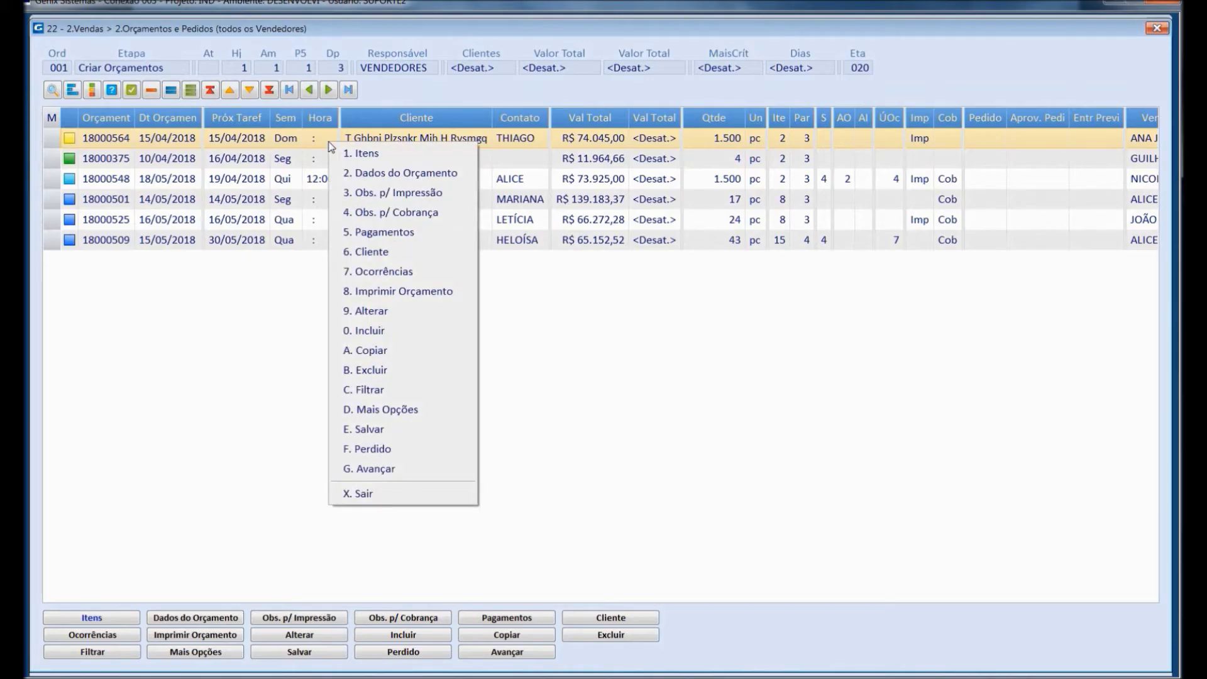
click(409, 410)
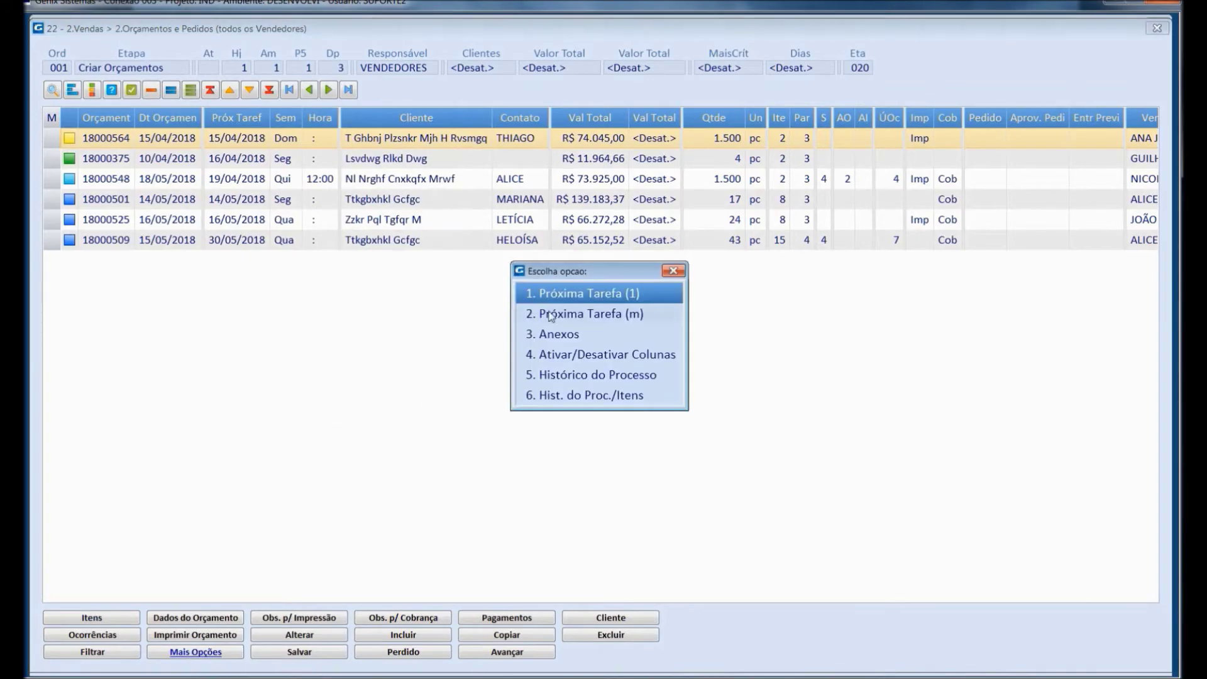
double_click(597, 293)
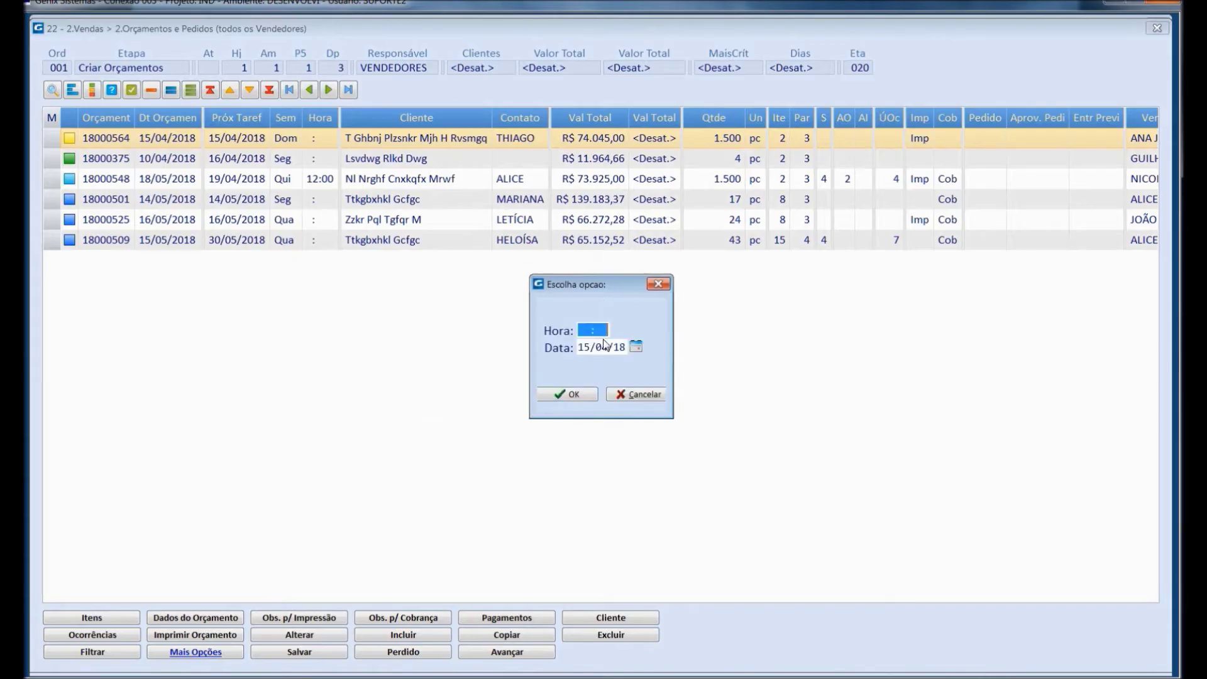
text(1500)
key(F4)
key(Right)
key(Right)
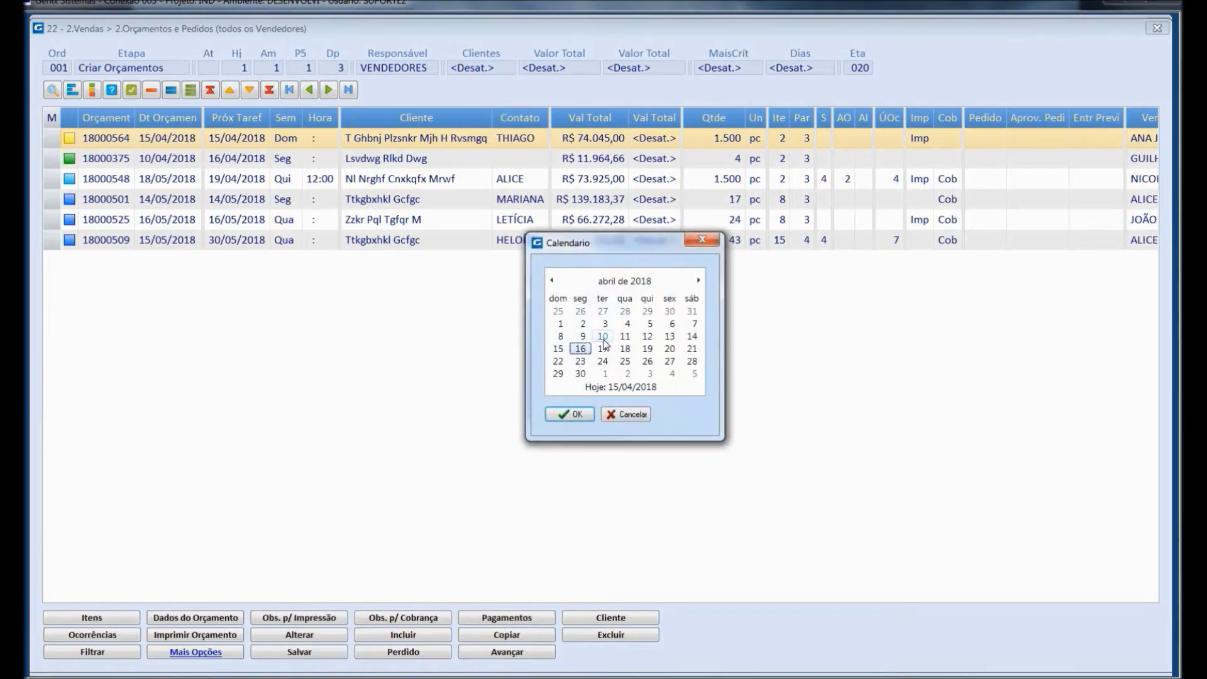
key(Return)
key(Return)
key(Return)
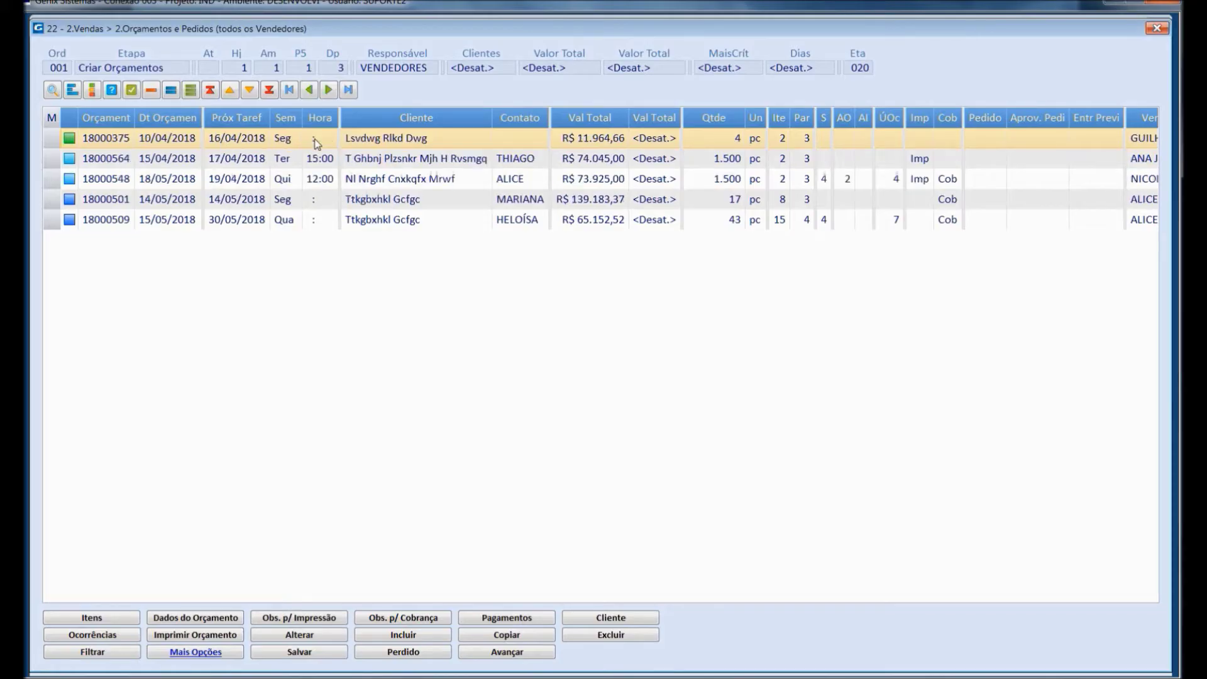
Open the attachments of the quote scheduled for 19/04/2018 at 12:00 and view the Desenho image camiseta.png.
click(842, 186)
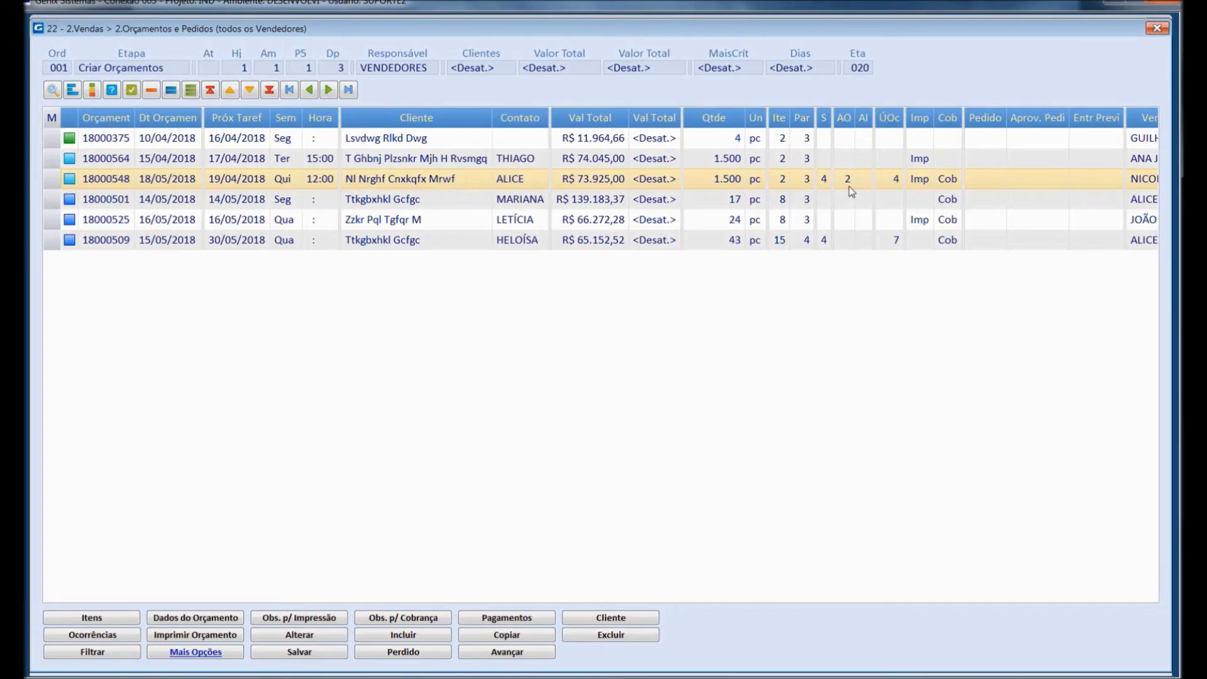
click(208, 653)
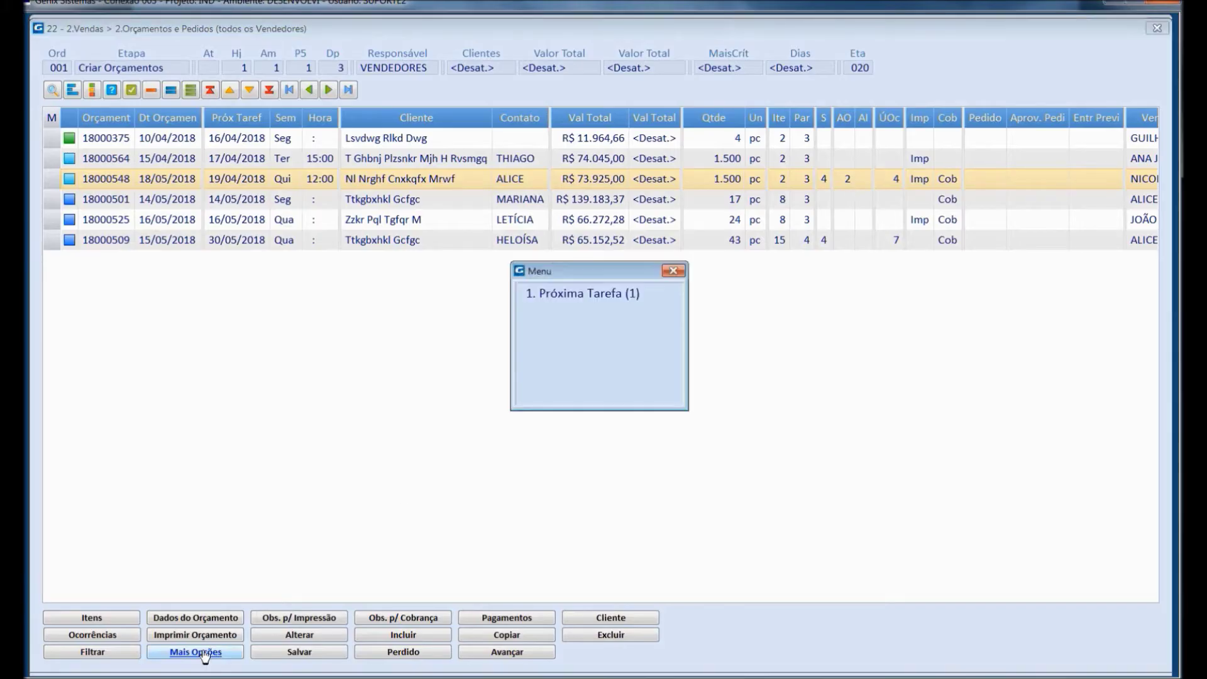
click(566, 333)
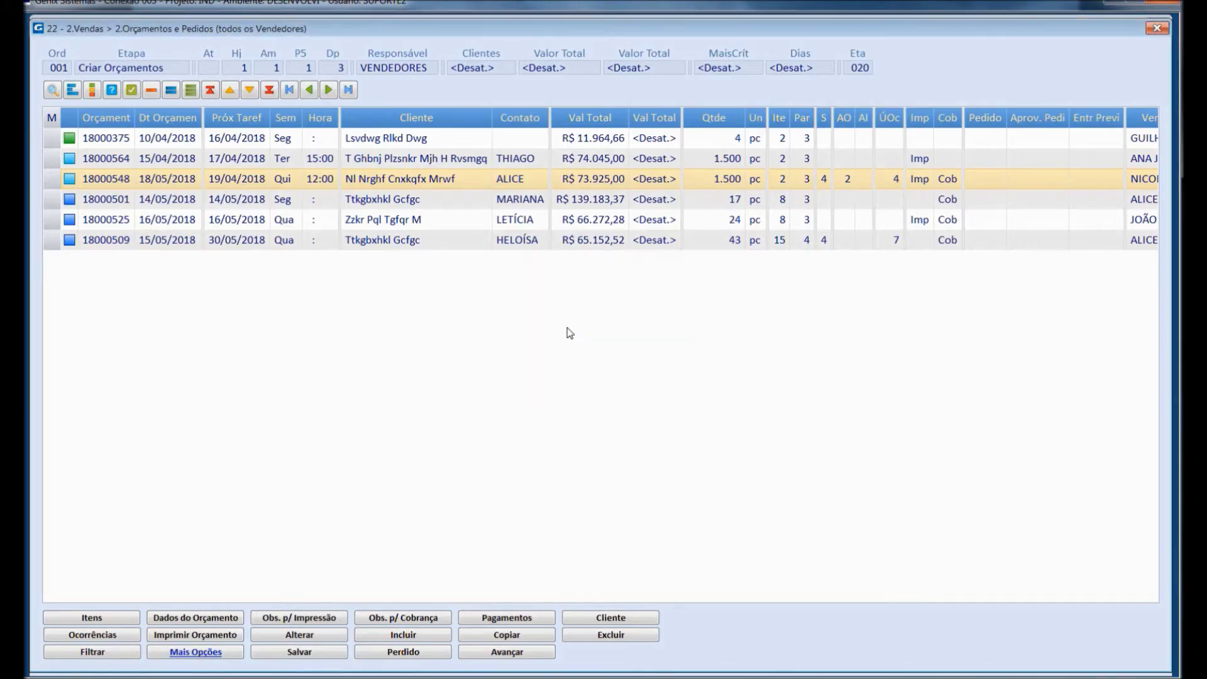
click(281, 177)
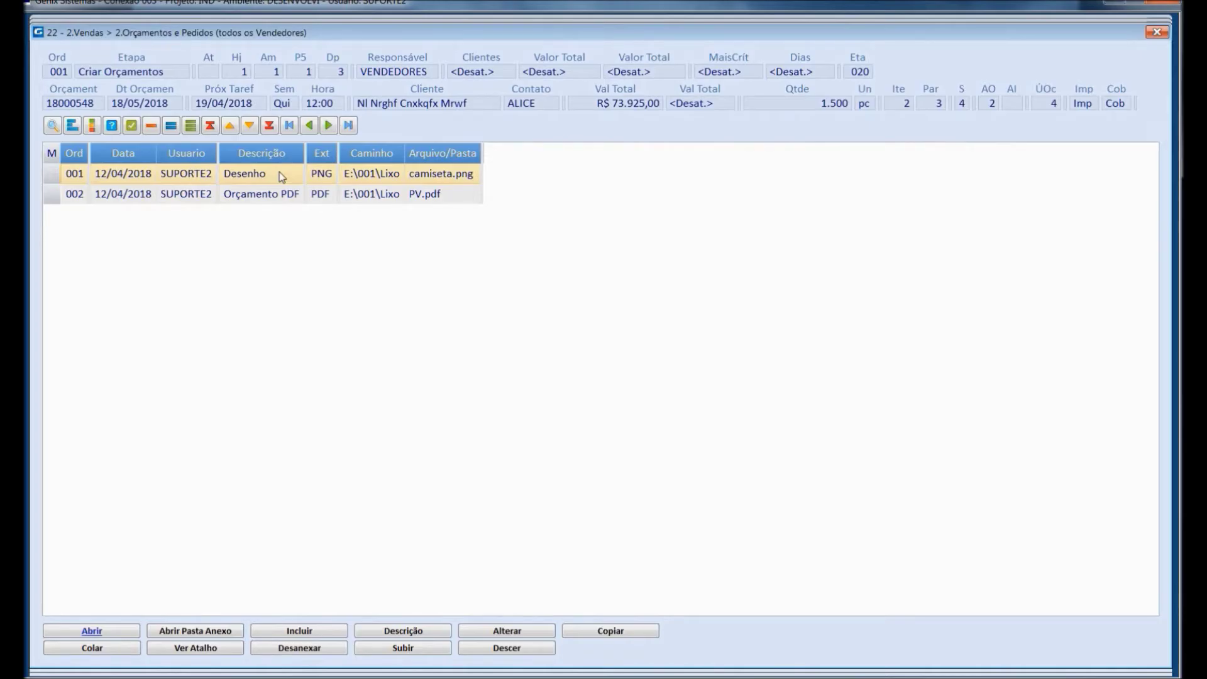
double_click(279, 172)
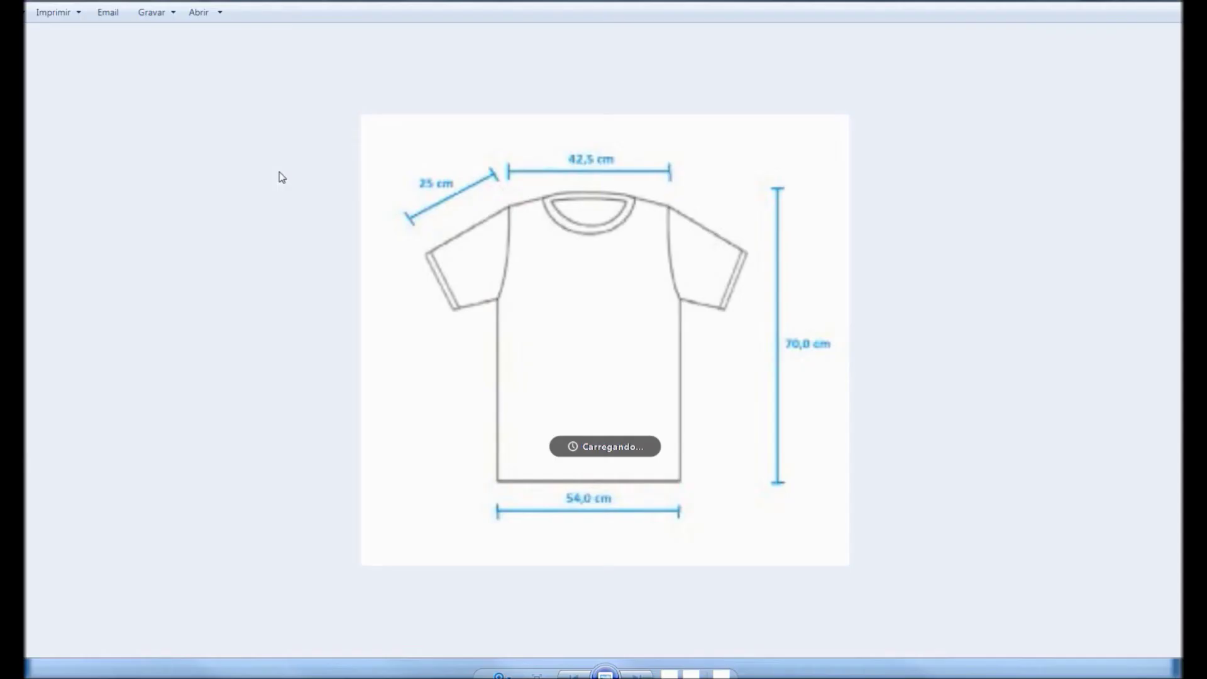
click(1163, 1)
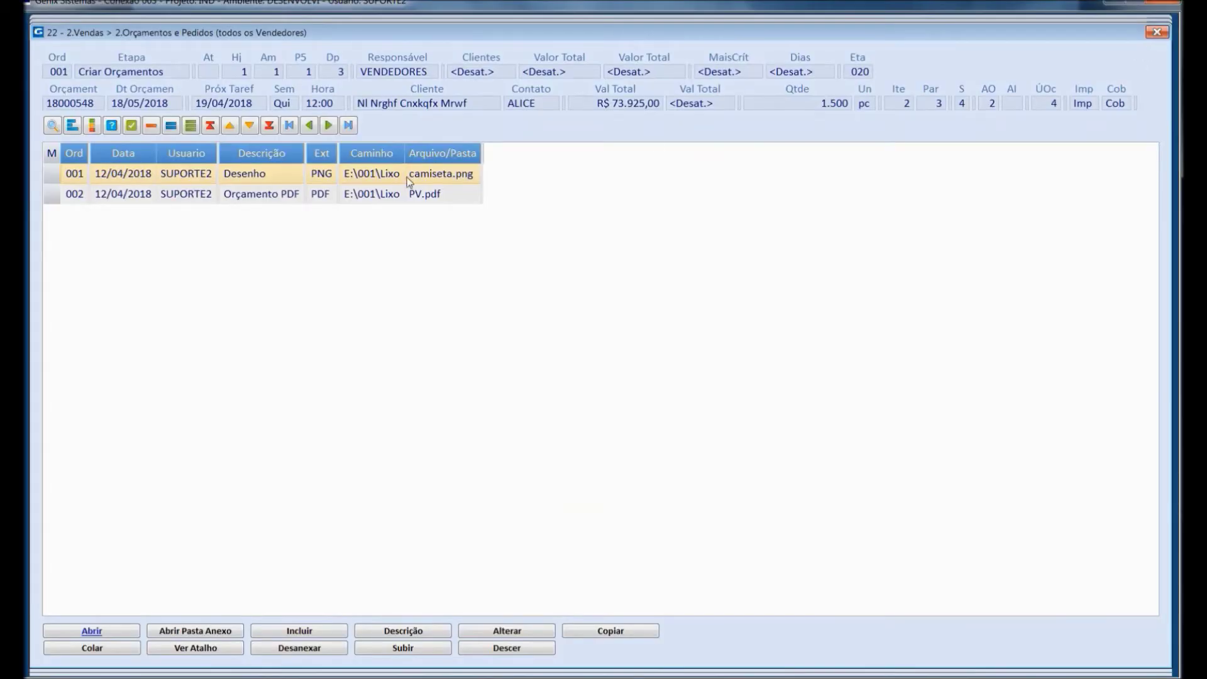
Read through the attached Orçamento PDF file PV.pdf, close it and return to the quote list.
click(291, 196)
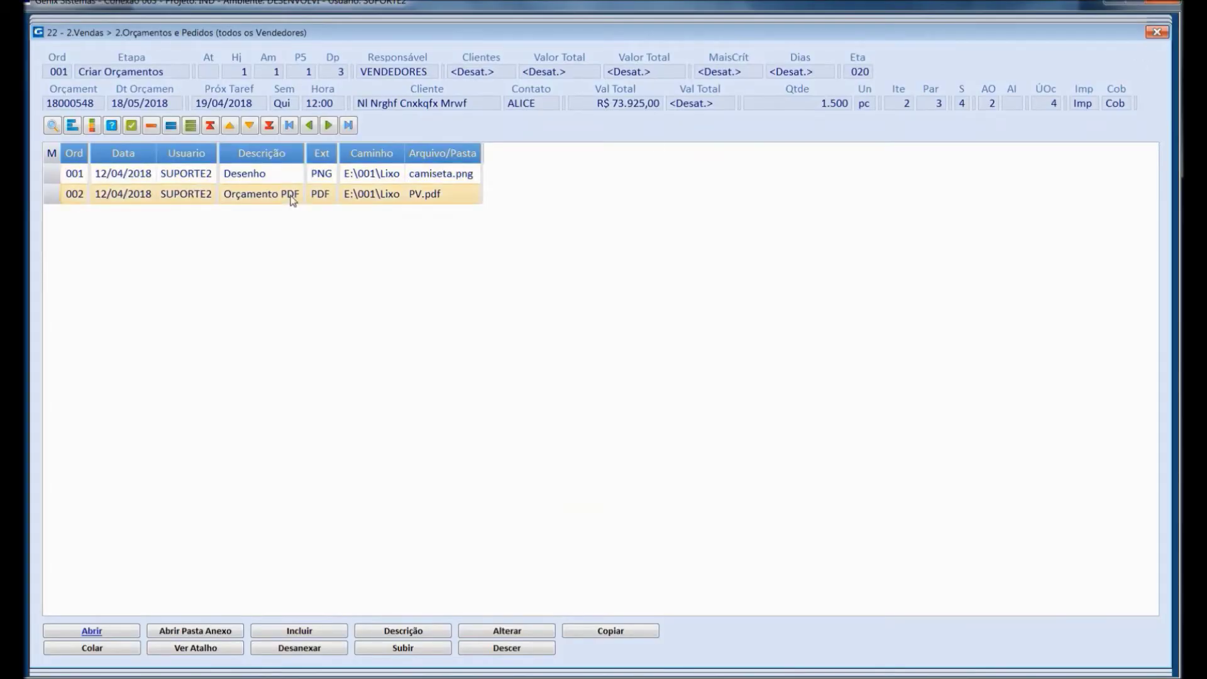
double_click(292, 195)
scroll(291, 198, down, 7)
scroll(597, 345, down, 8)
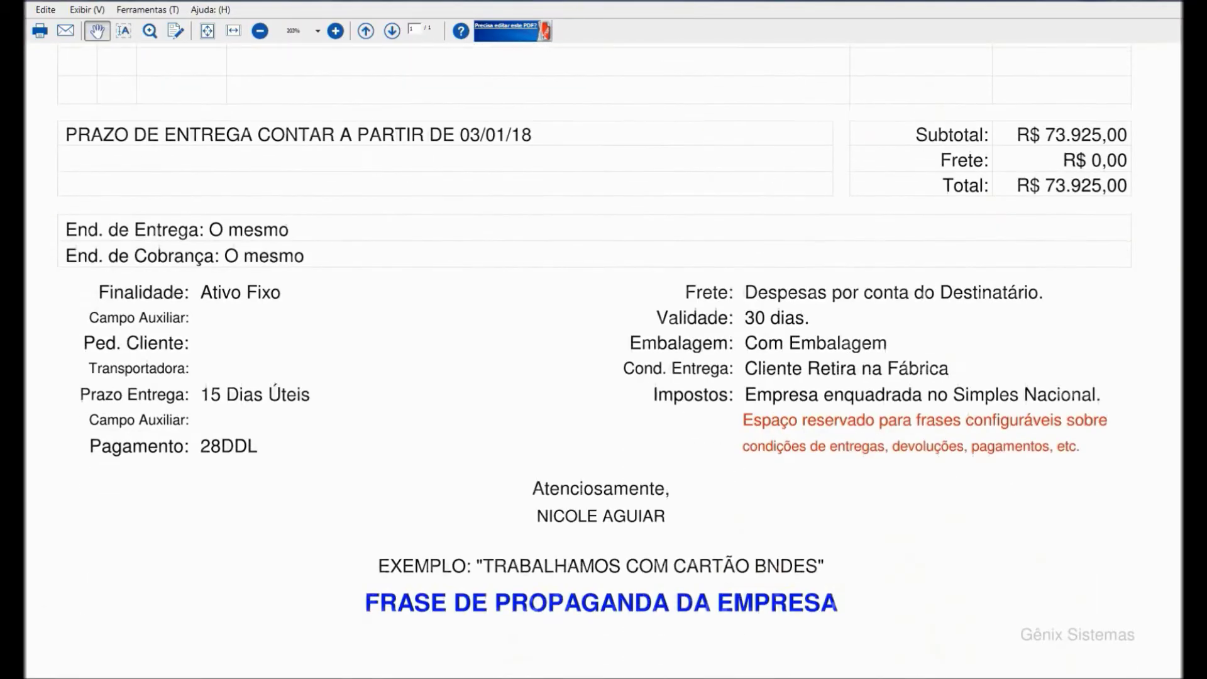
scroll(597, 346, up, 8)
scroll(597, 346, up, 8)
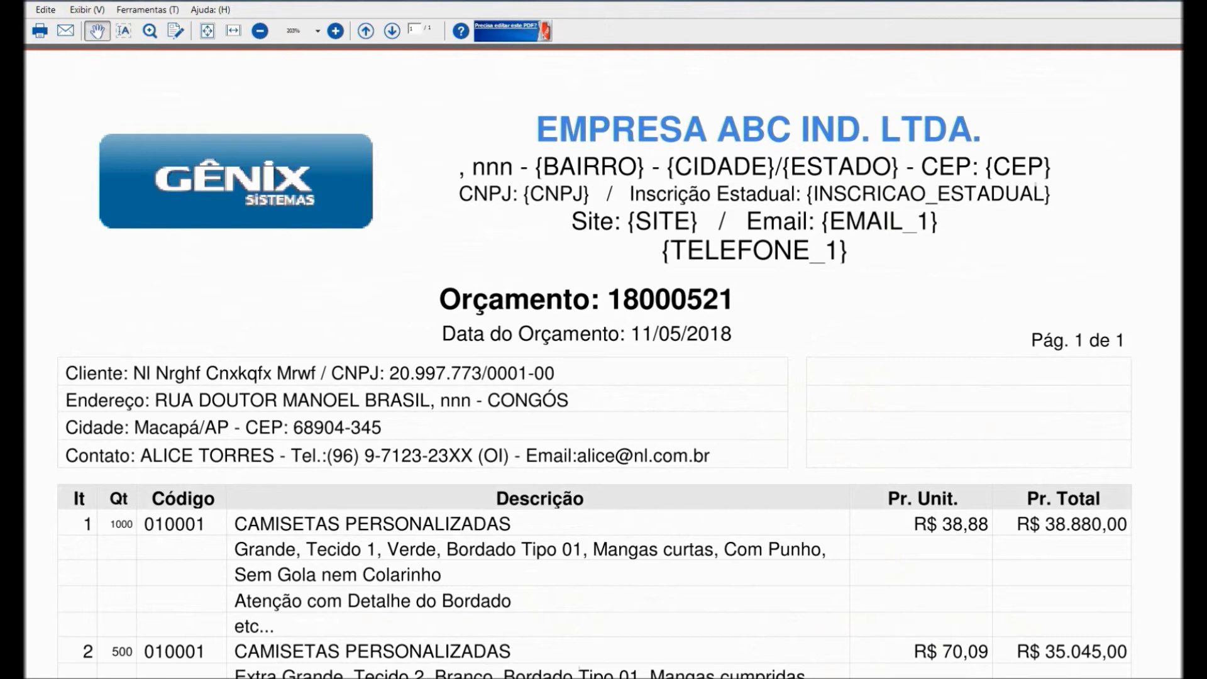
click(1164, 1)
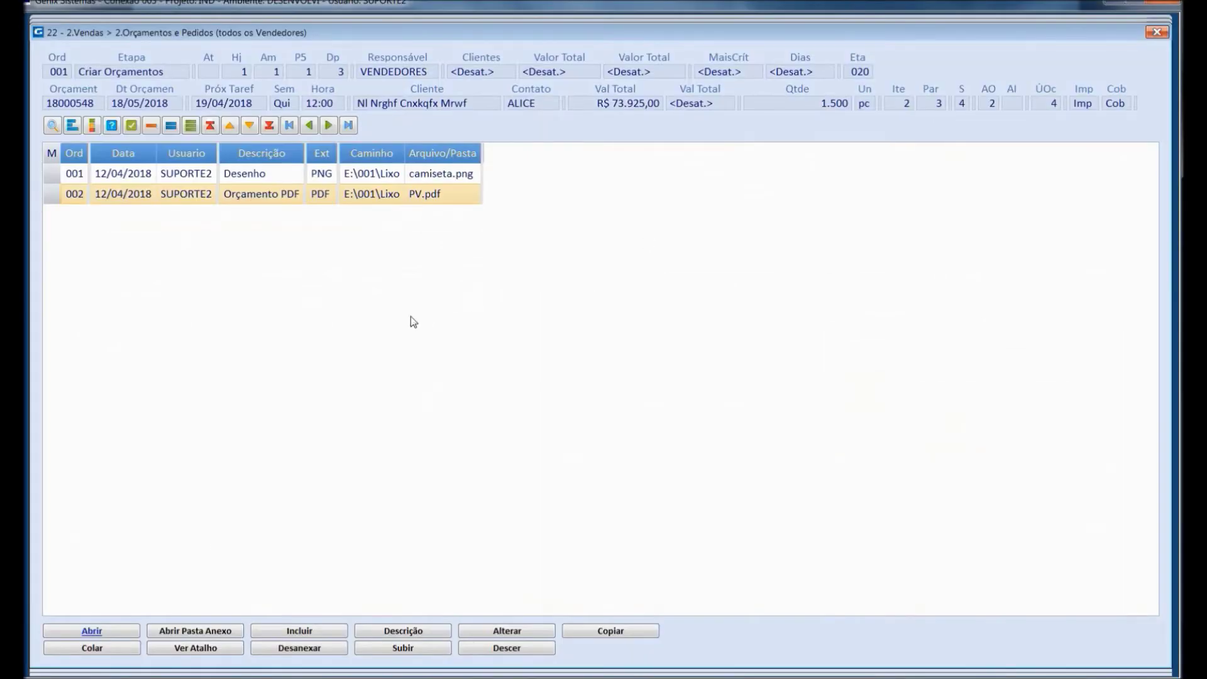
click(1157, 31)
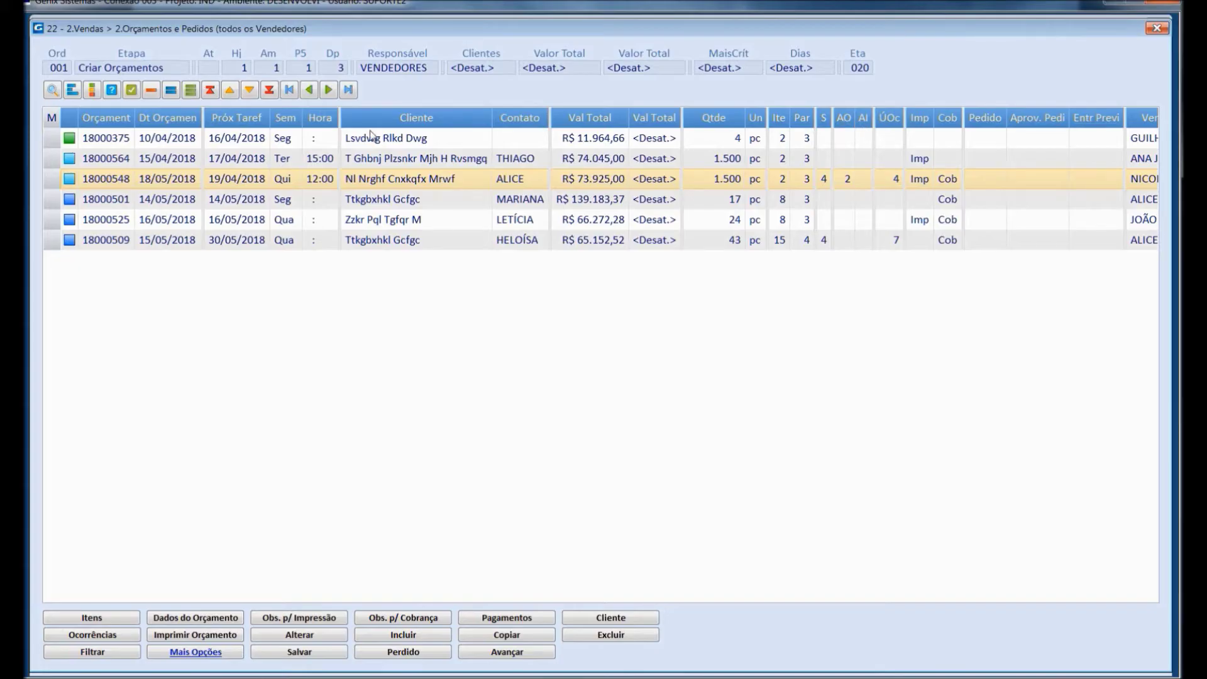
Consult the selected quote's full record with its complete field names and close it.
click(68, 95)
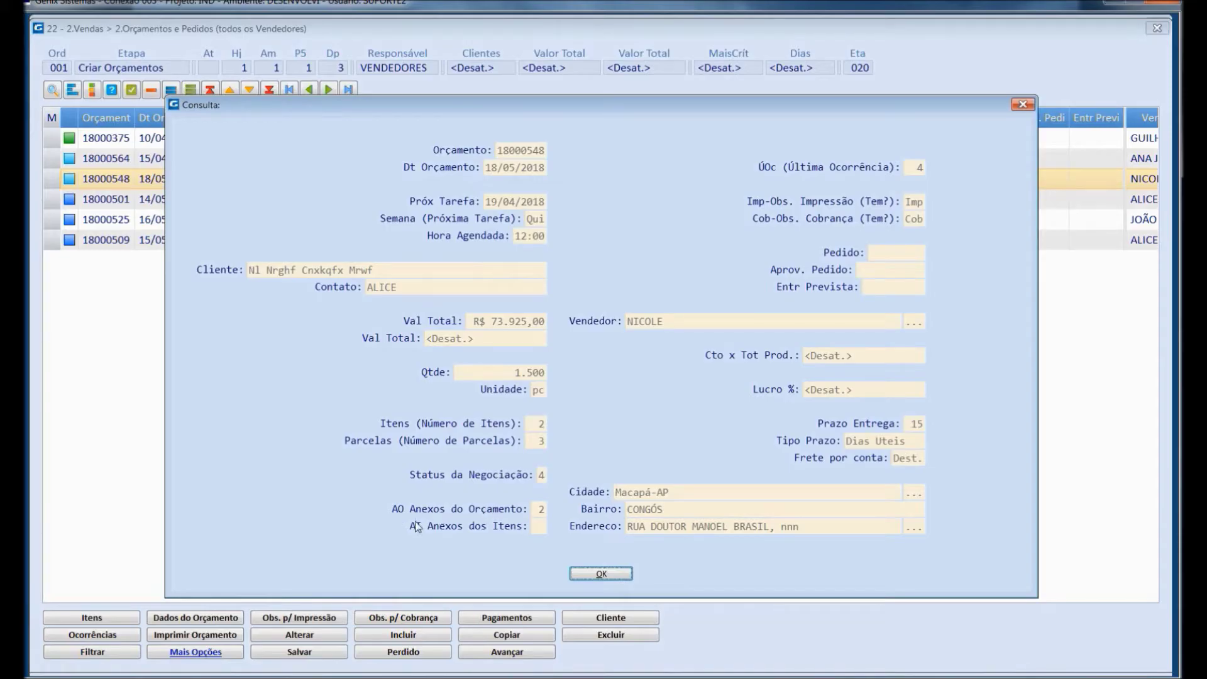
click(1022, 105)
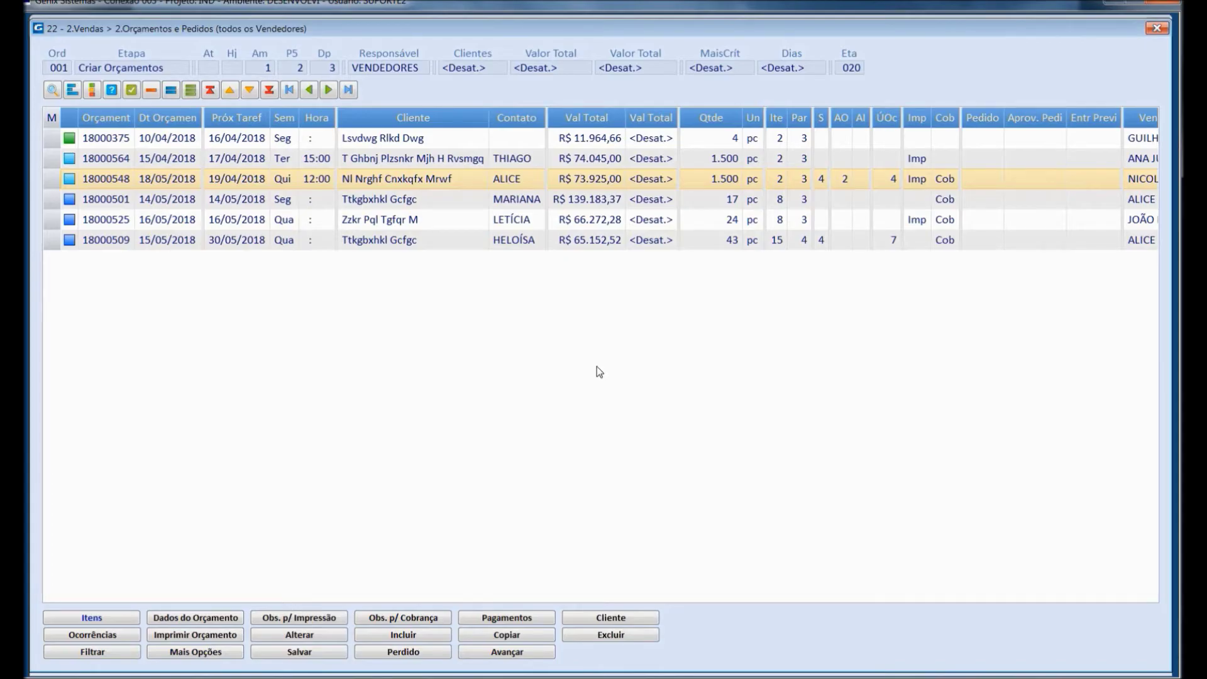
Activate the deactivated columns in the Criar Orçamentos quote list, check them, and deactivate them again.
click(201, 652)
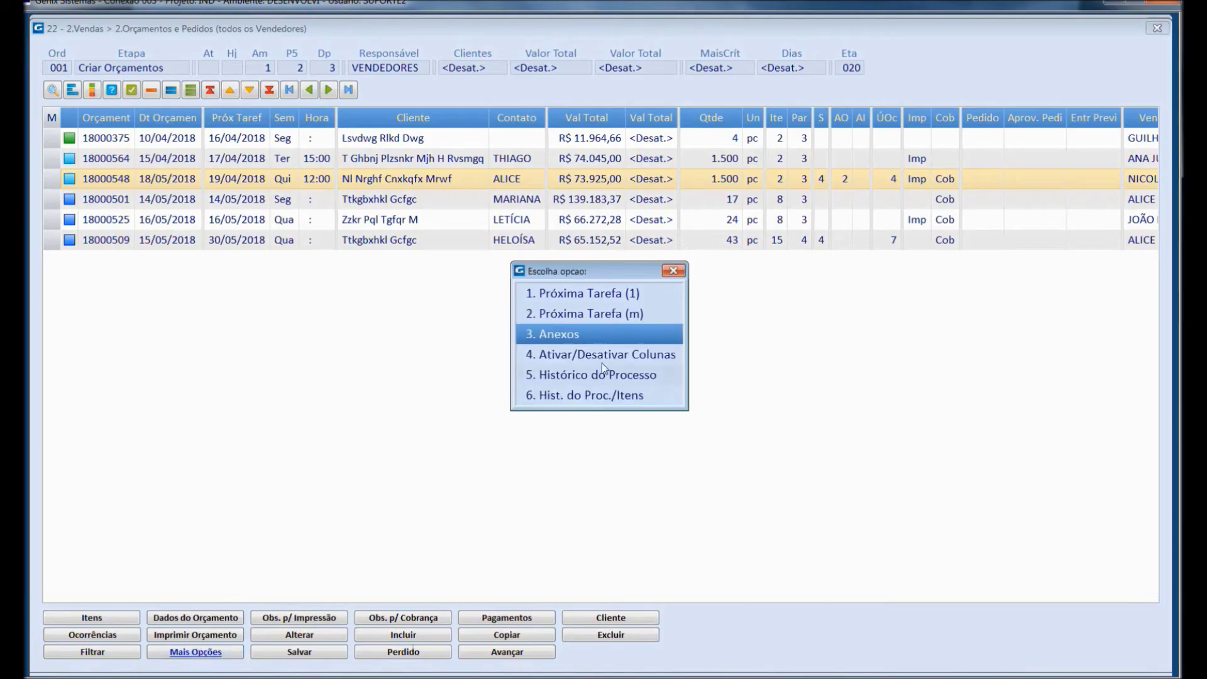
click(612, 355)
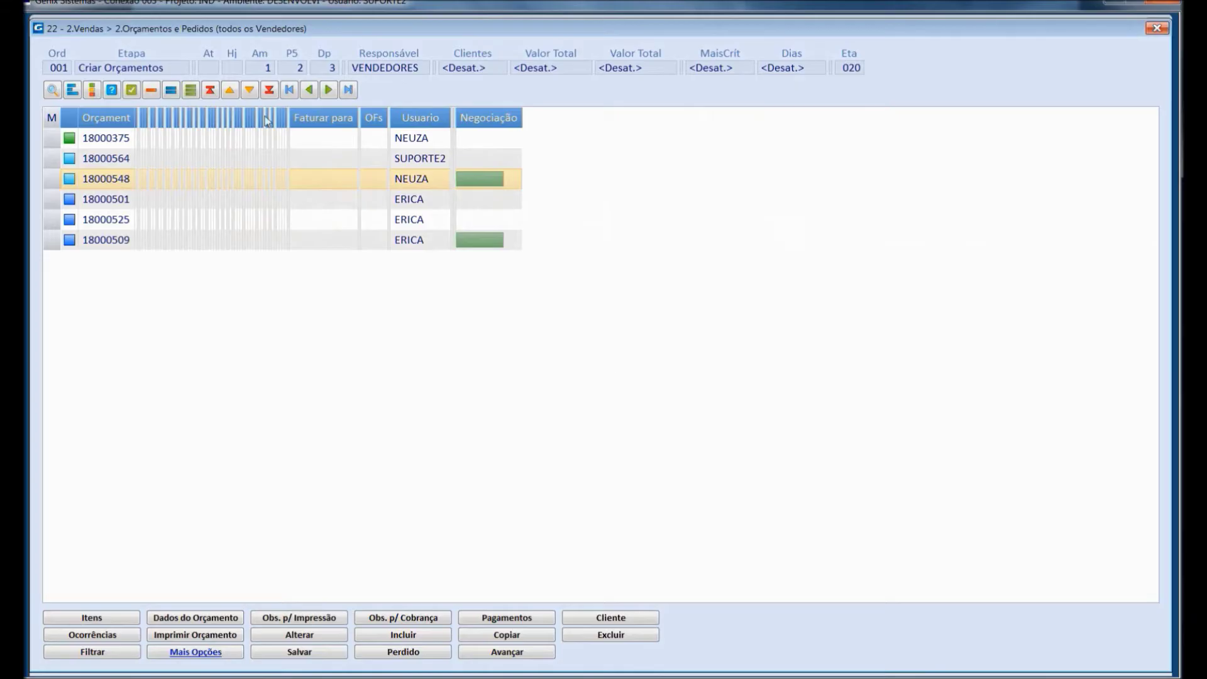
click(288, 91)
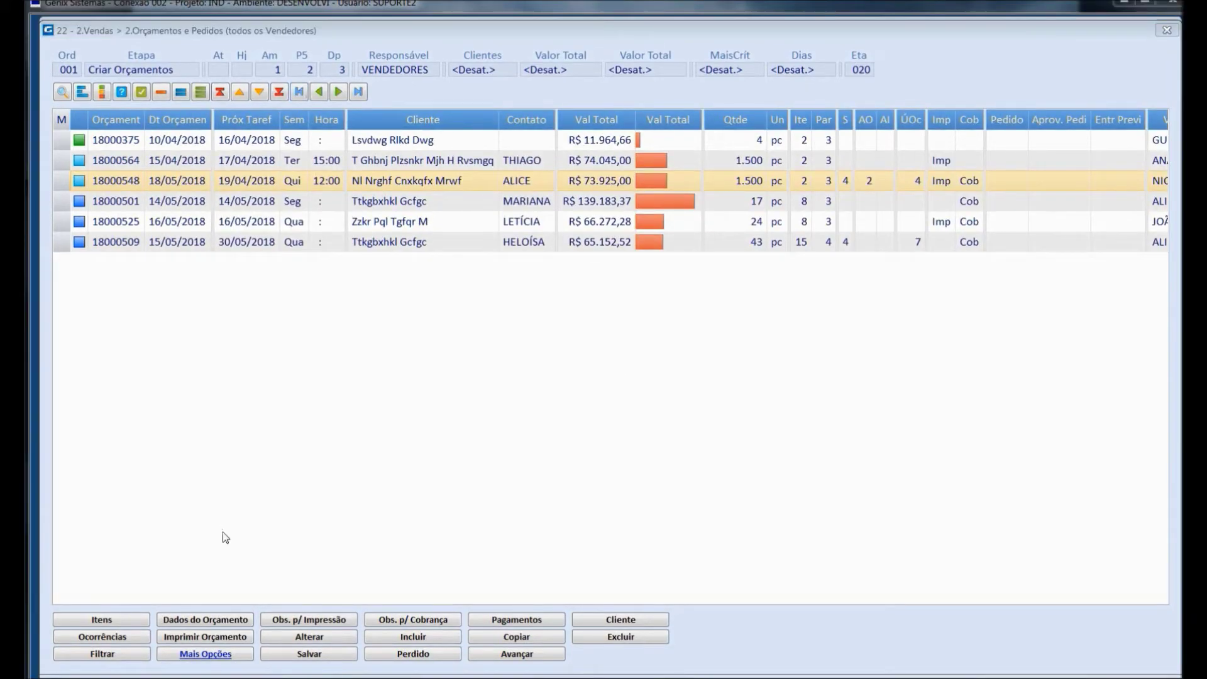
click(212, 655)
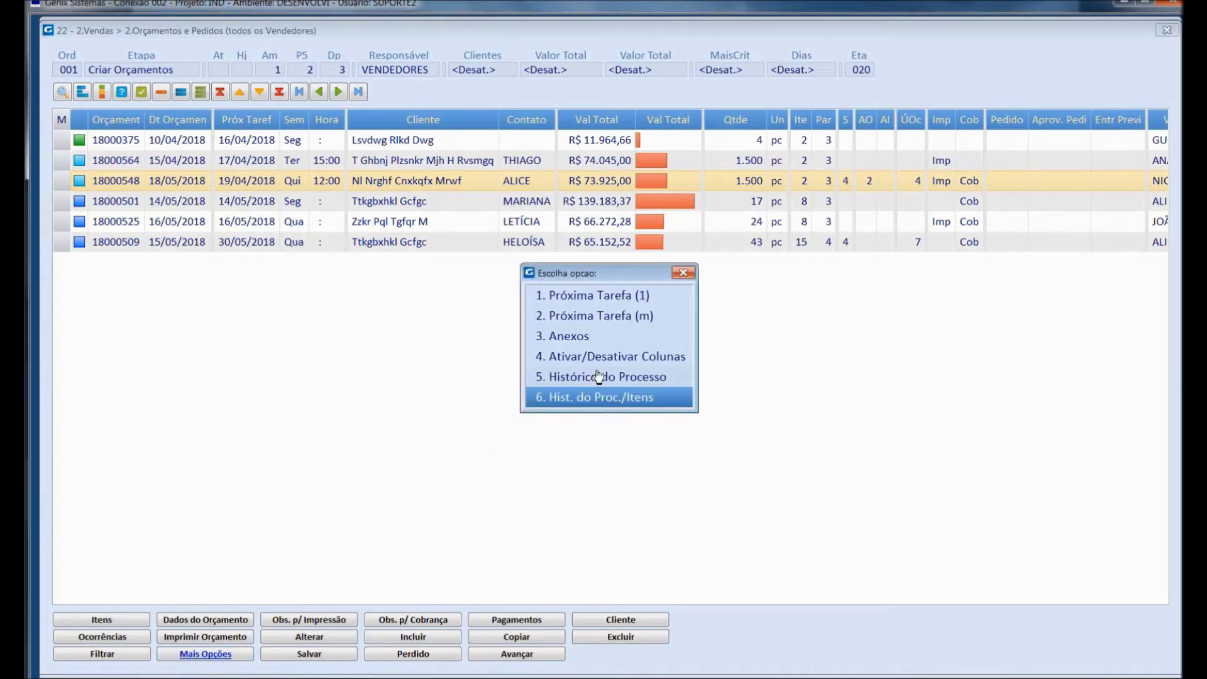
click(607, 361)
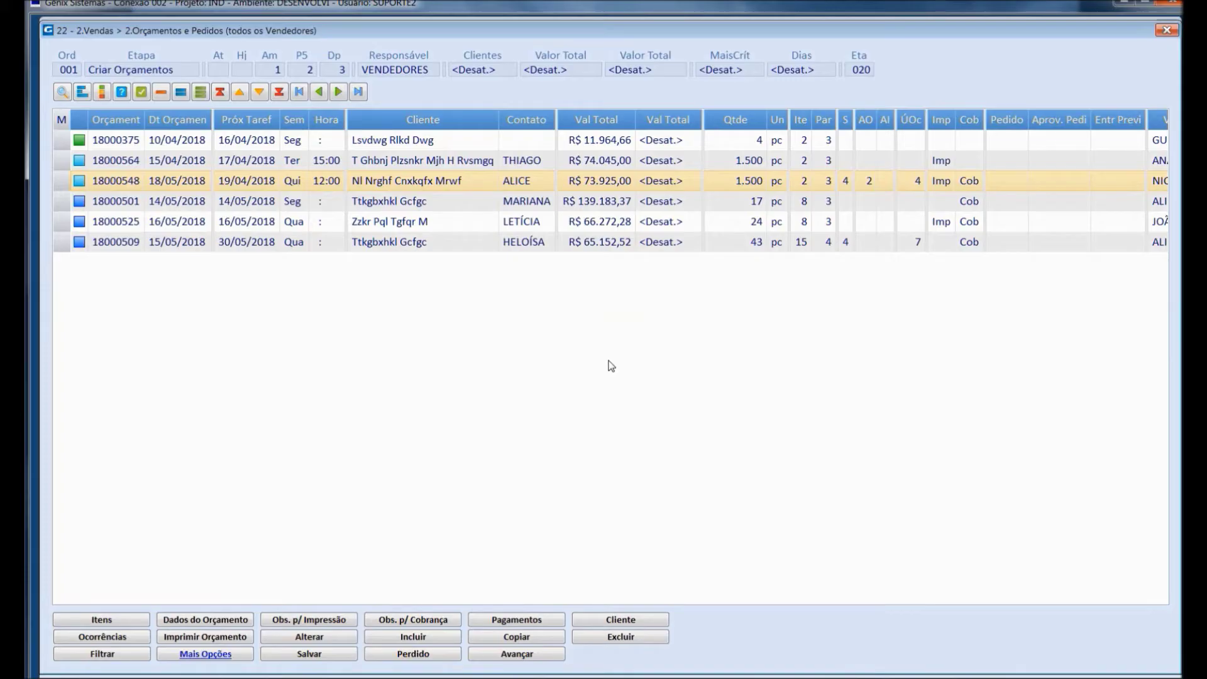
Examine the process history of the order in the Aguardando Compras stage and return to the stage list.
click(1167, 29)
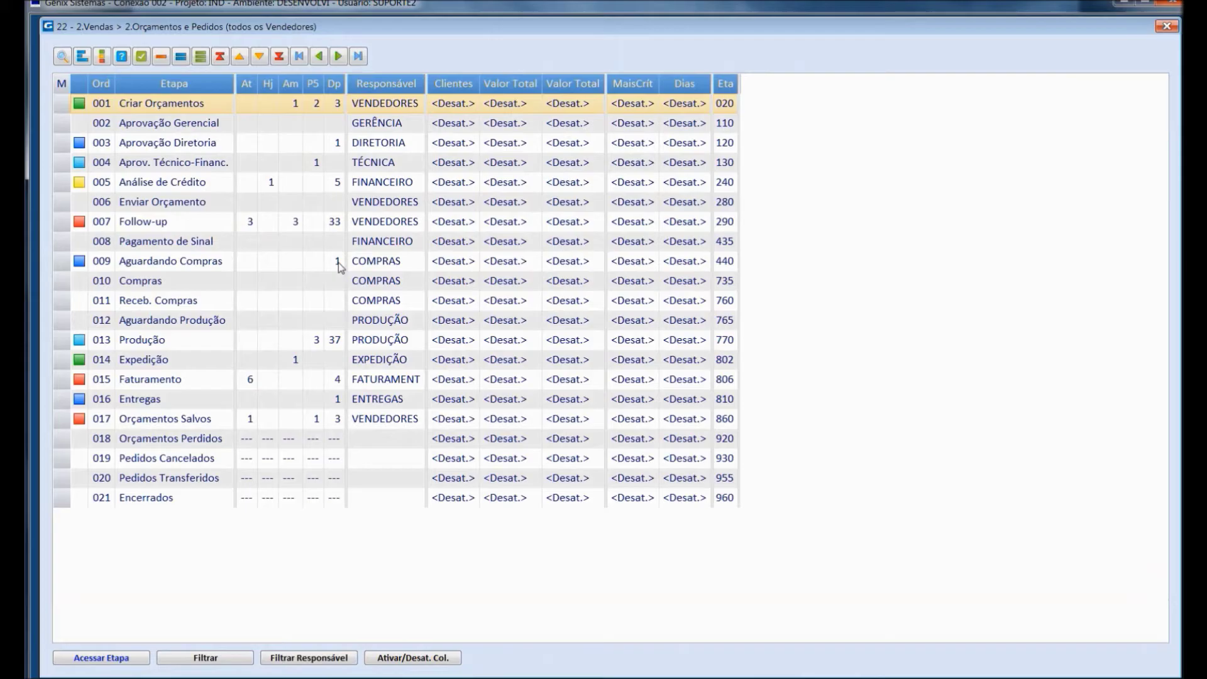
double_click(338, 263)
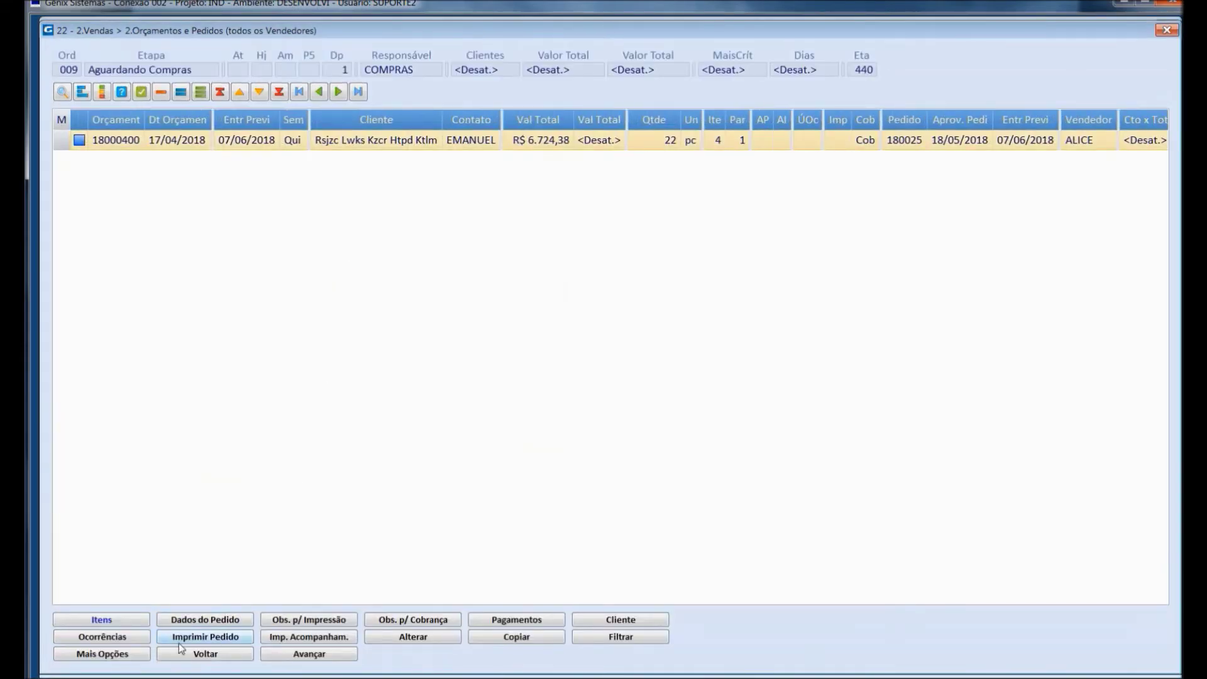
click(98, 660)
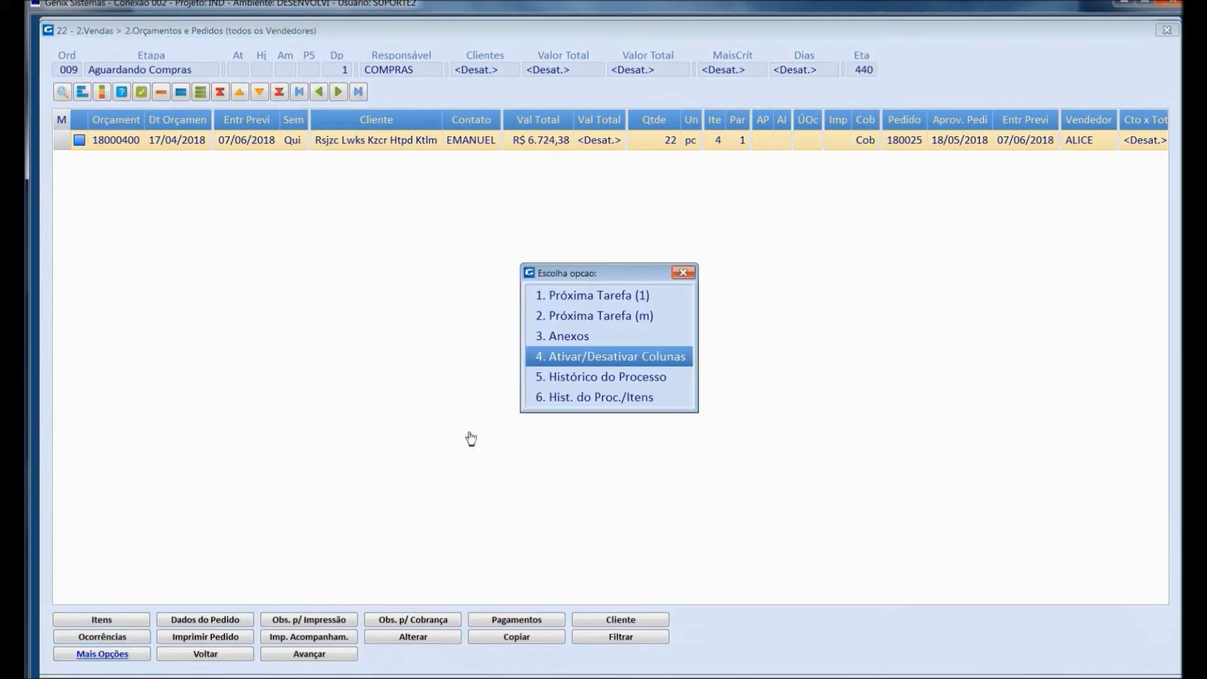
click(591, 386)
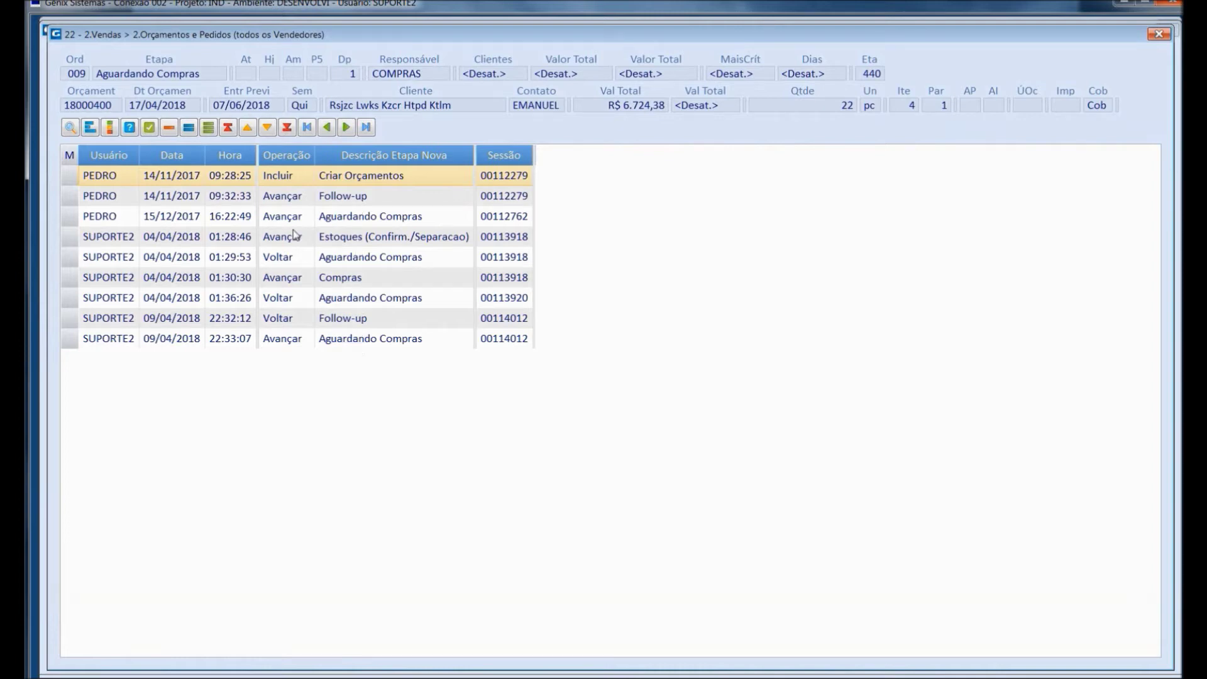
click(279, 261)
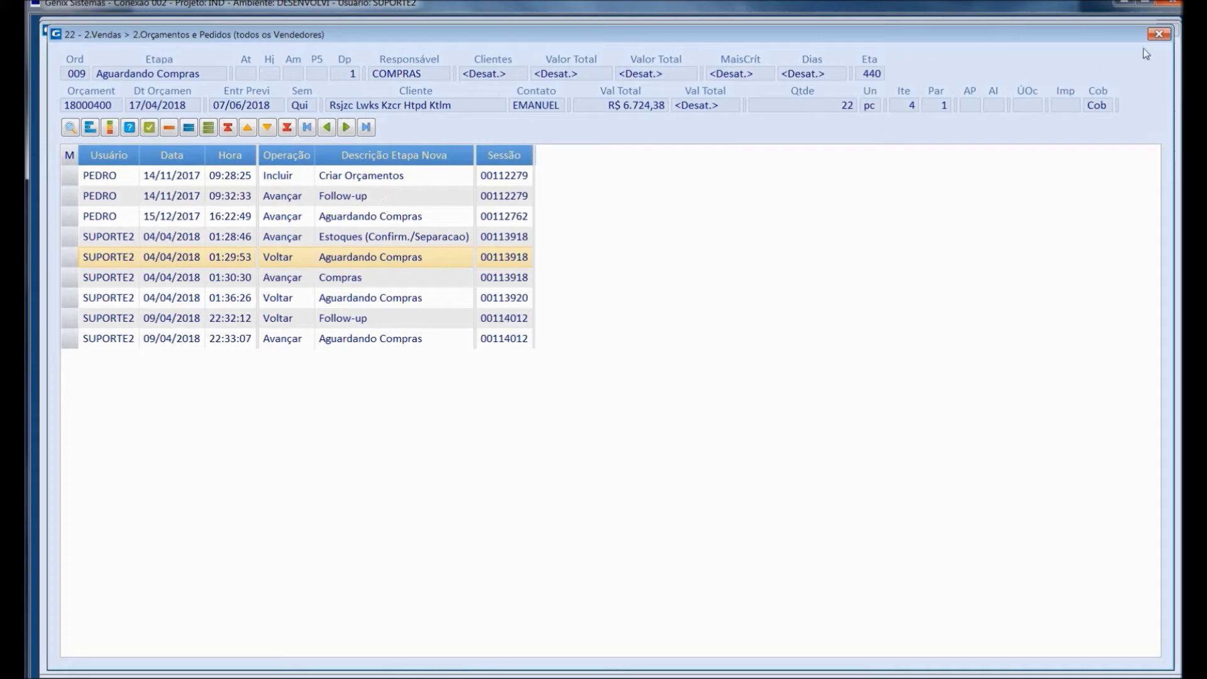
click(1159, 36)
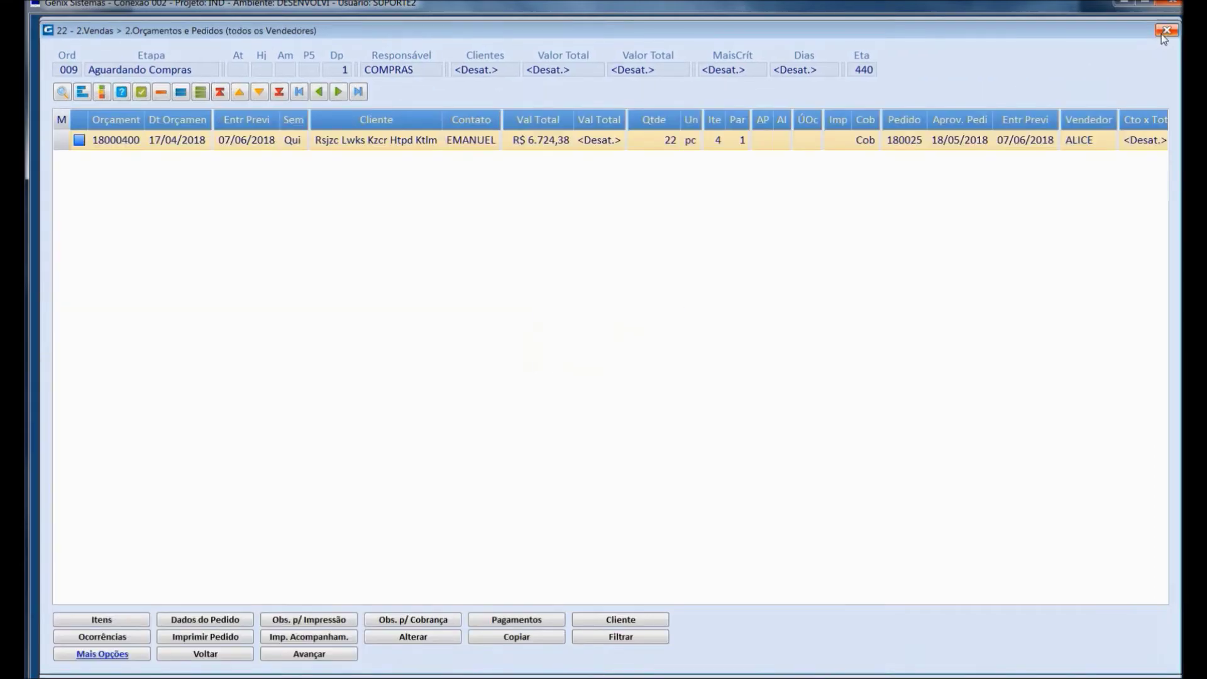
click(1161, 33)
Examine the process and item history of the Criar Orçamentos quote scheduled for 17/04/2018 at 15:00, and close it.
click(315, 101)
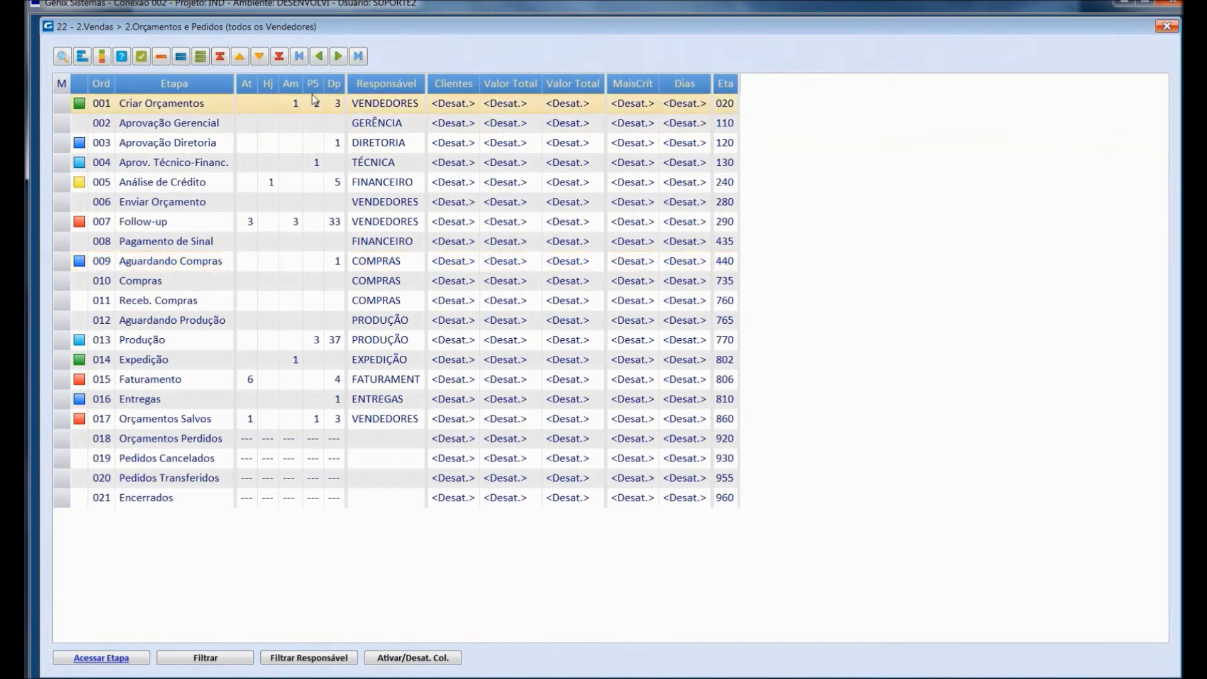
double_click(315, 100)
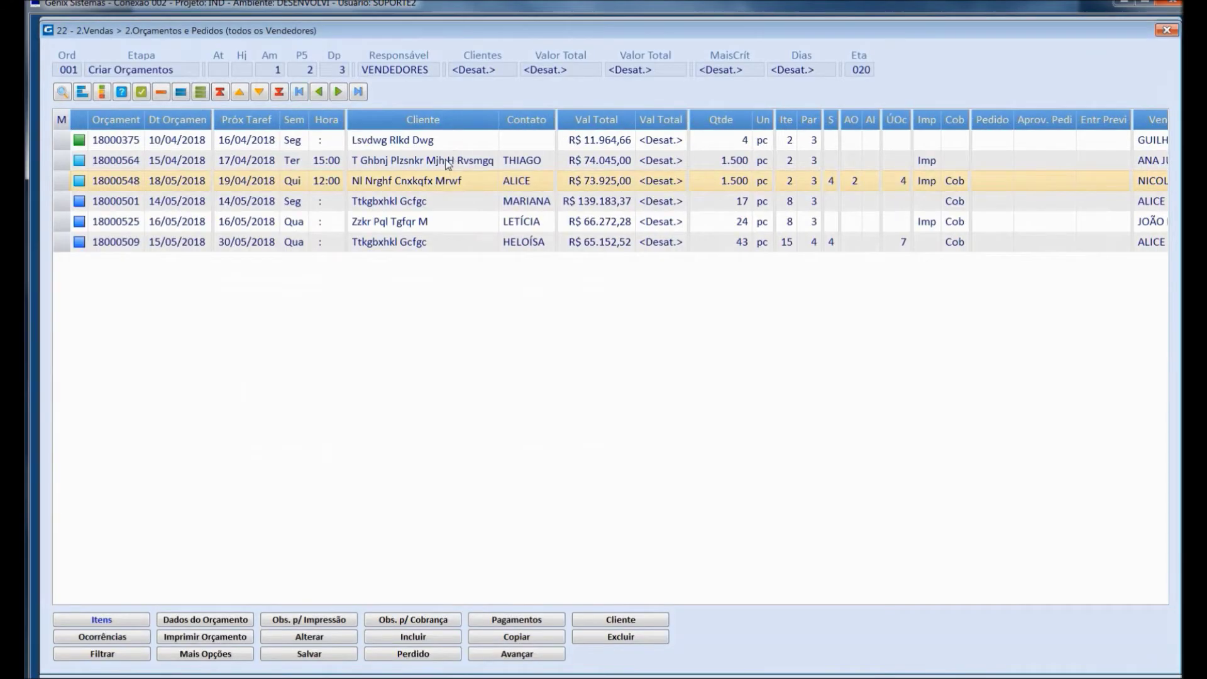
right_click(448, 165)
click(506, 432)
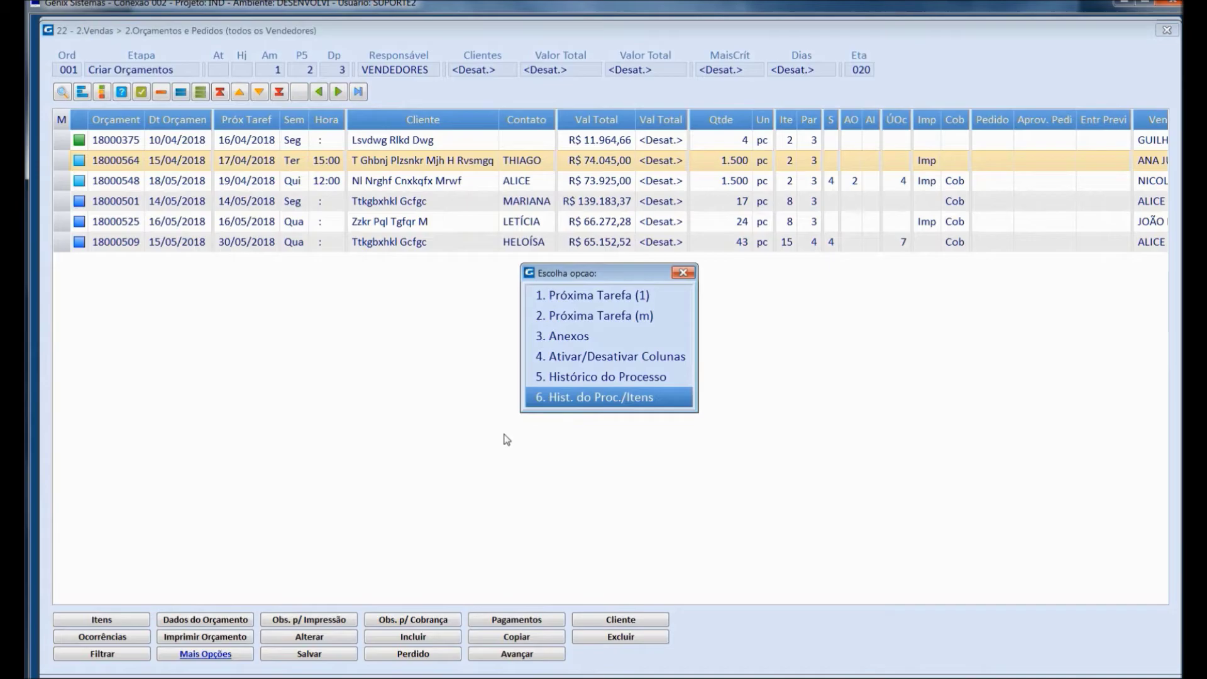
click(584, 402)
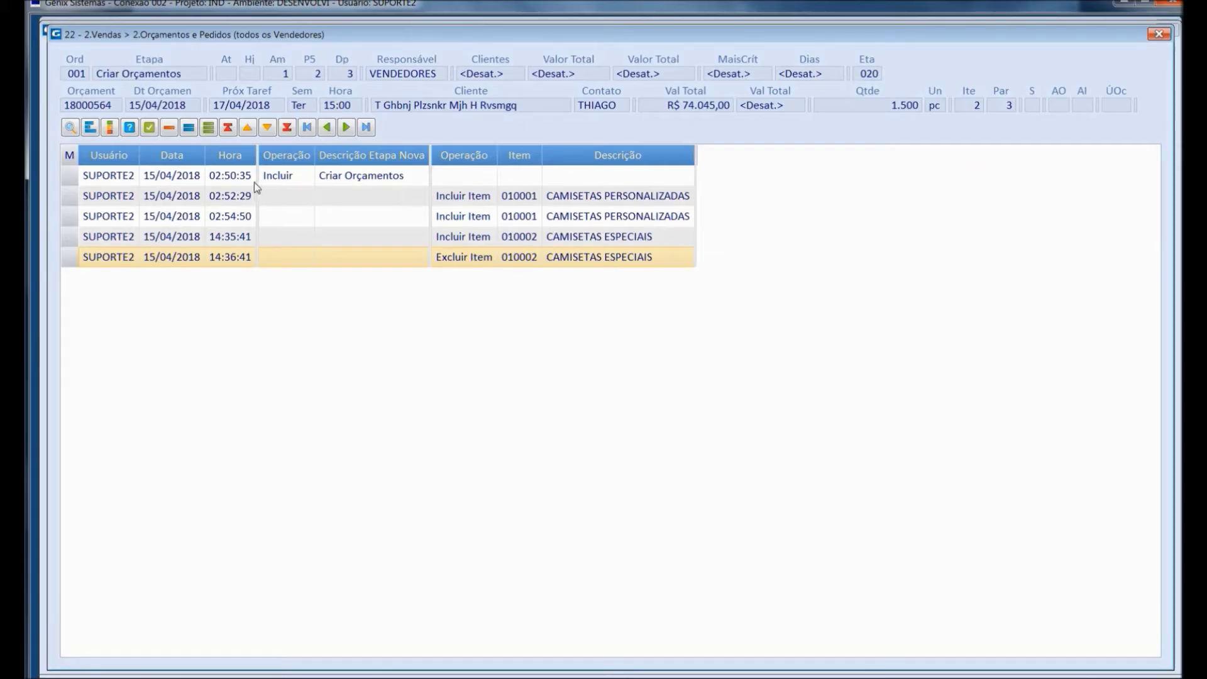
click(1158, 35)
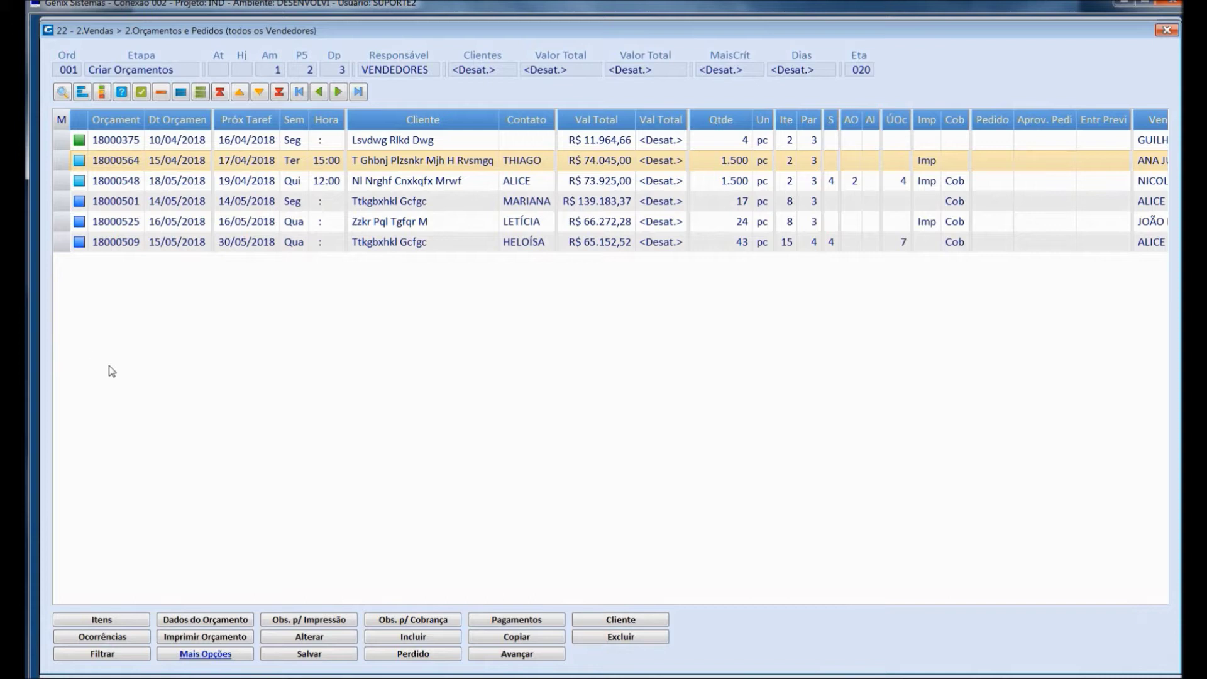
Save the Criar Orçamentos quote scheduled for 17/04/2018 at 15:00, confirm it, and return to the stage list.
click(310, 656)
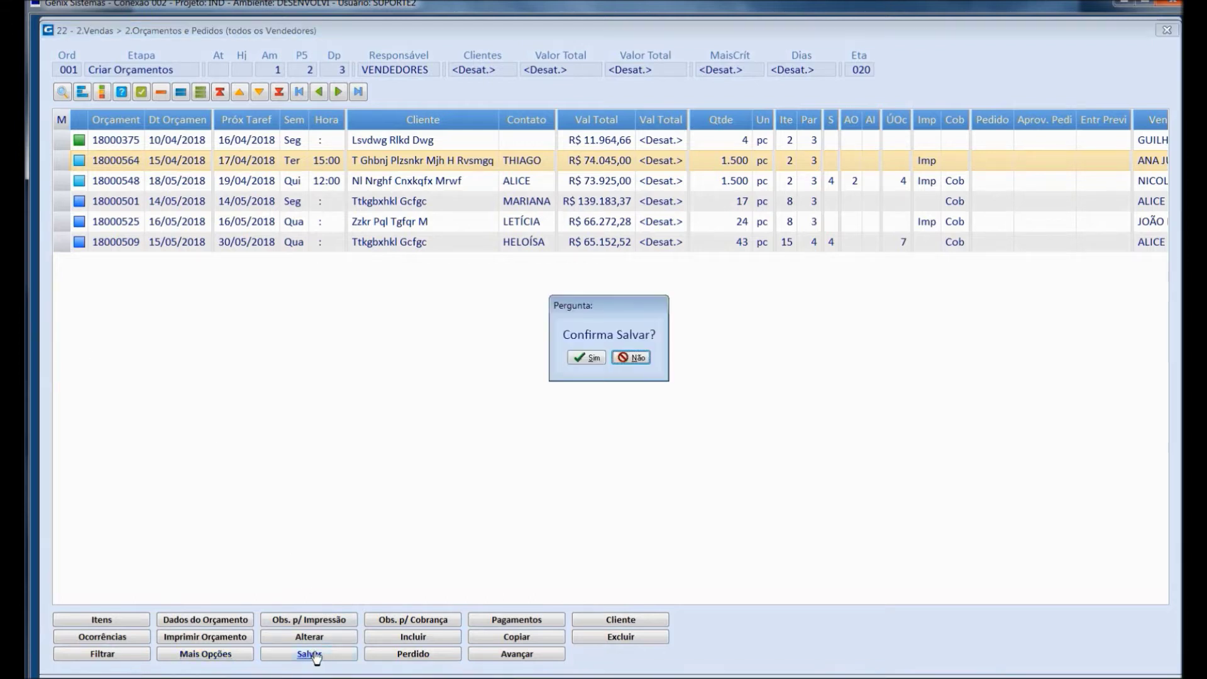
click(583, 358)
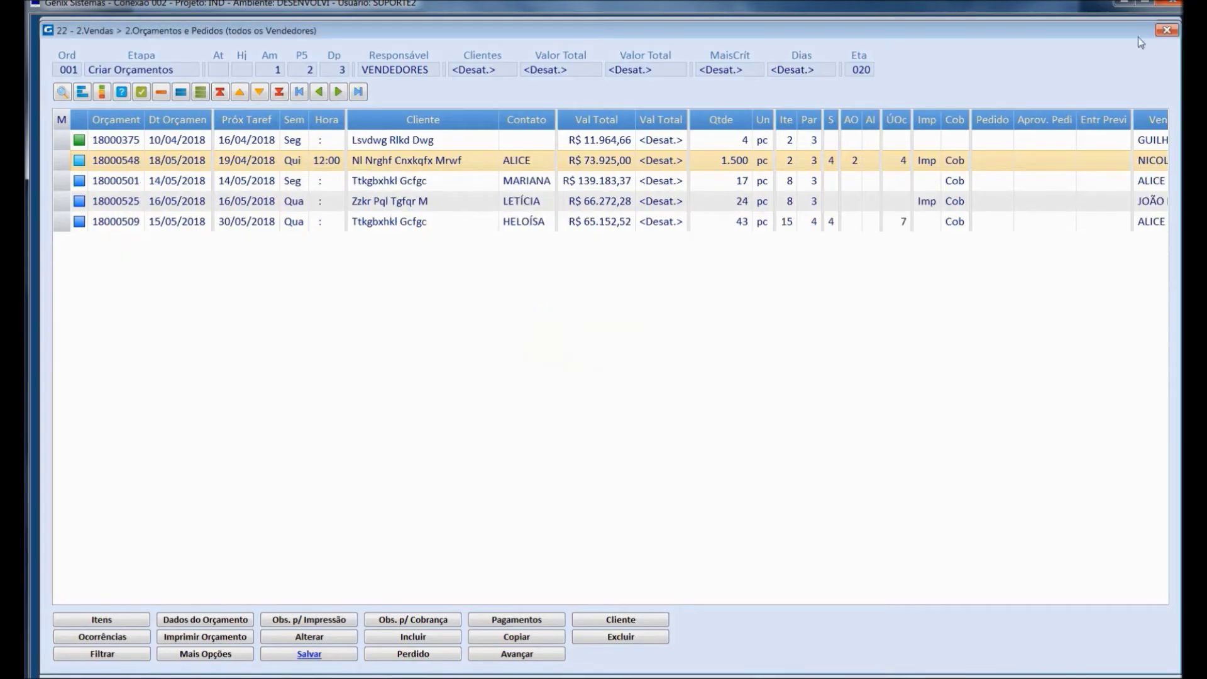
click(1168, 28)
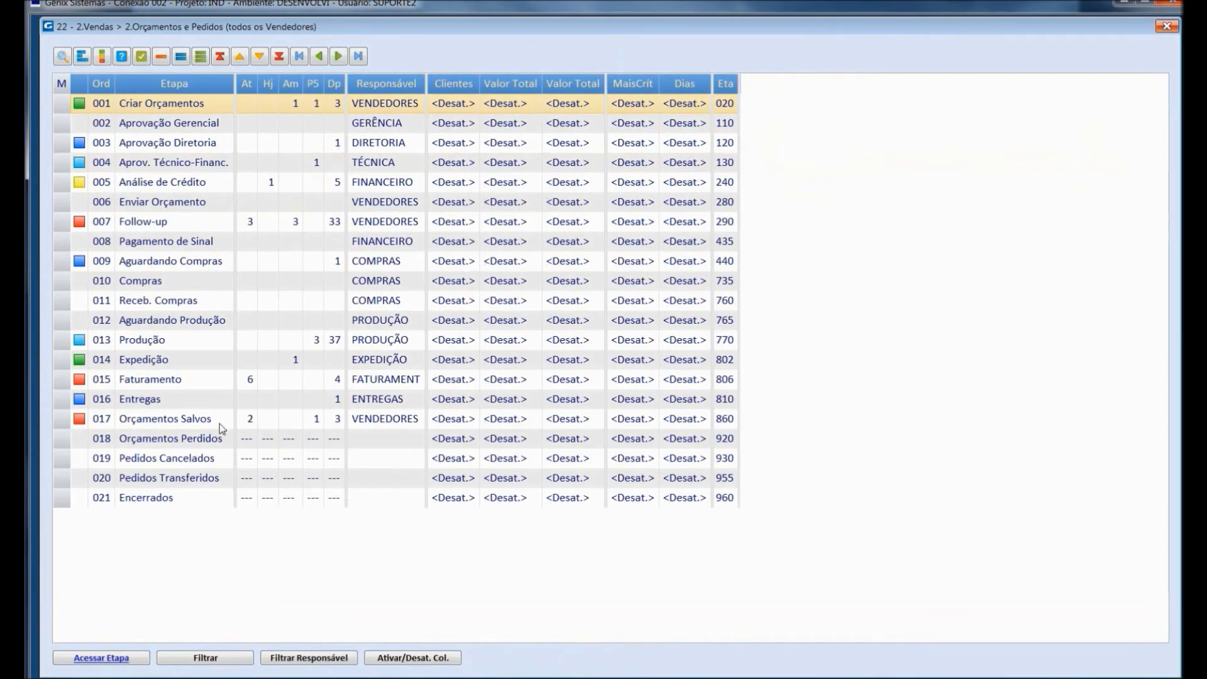
In Orçamentos Salvos, undo the saving of the quote dated 15/04/2018 to send it back to its earlier stage, and return to the stage list.
double_click(164, 422)
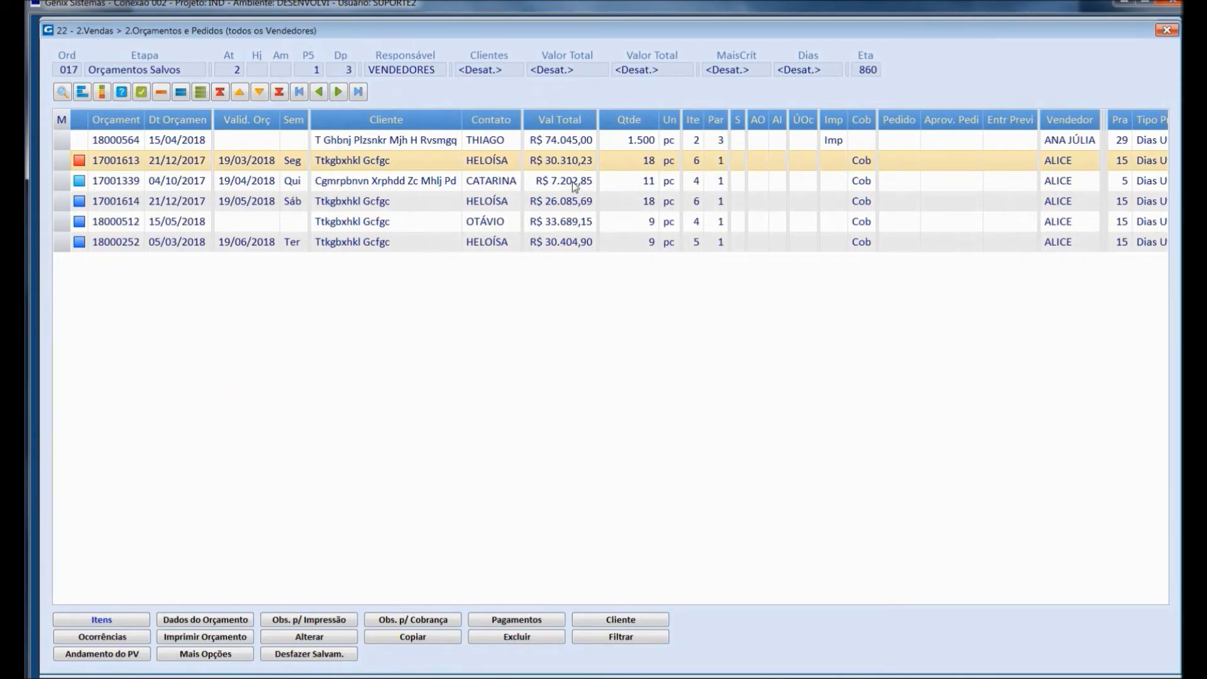
click(576, 145)
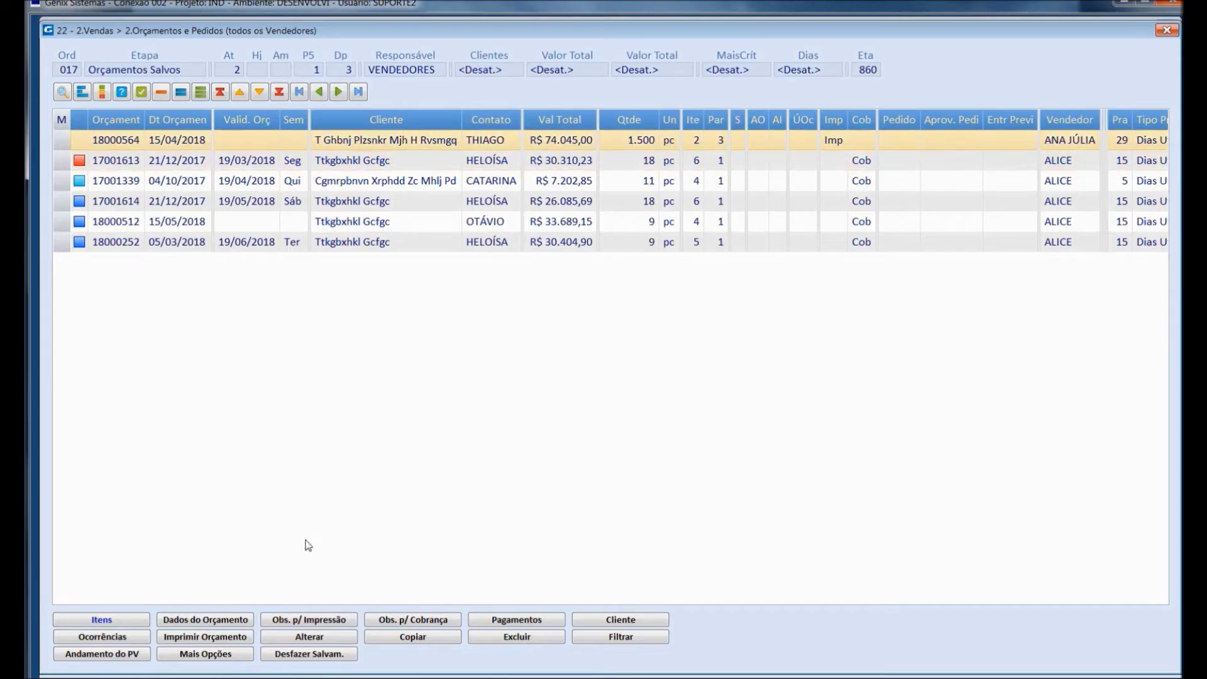
click(311, 654)
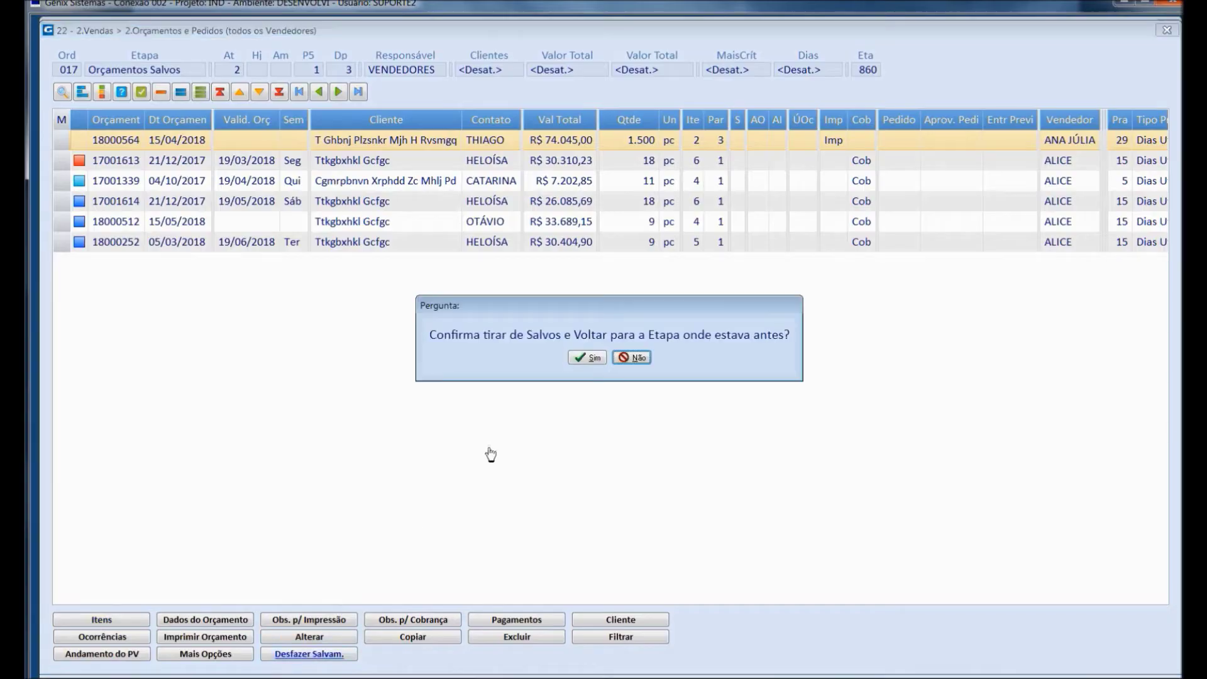
click(582, 357)
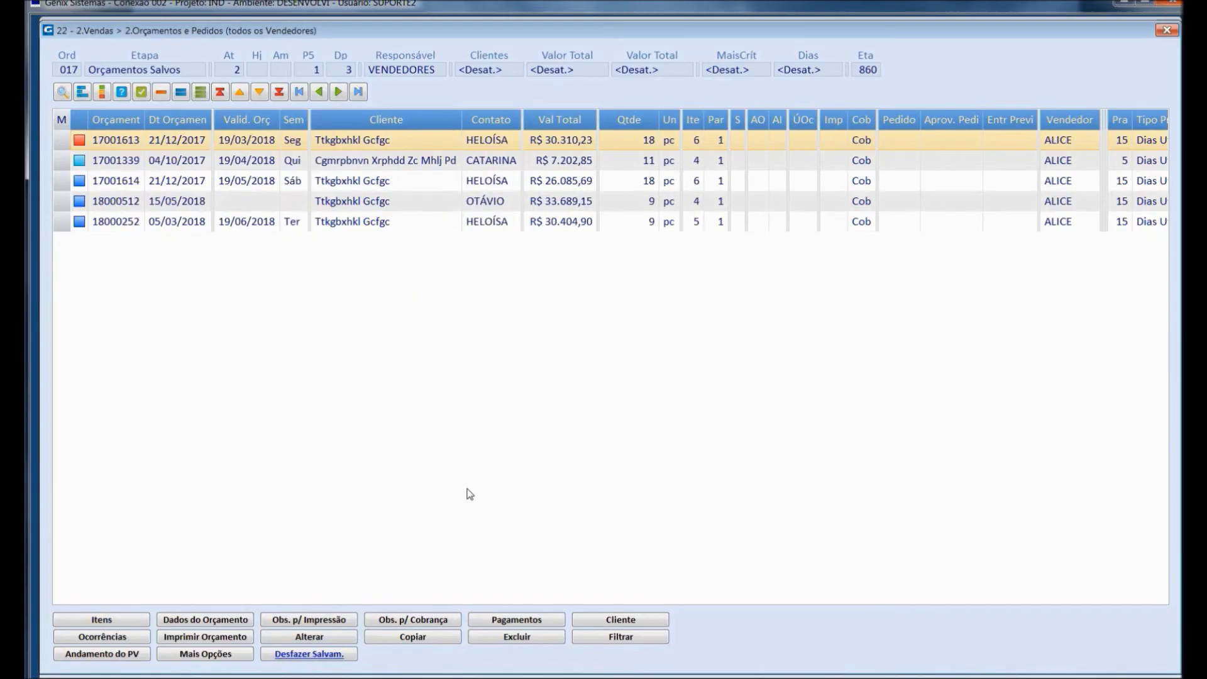
click(1166, 30)
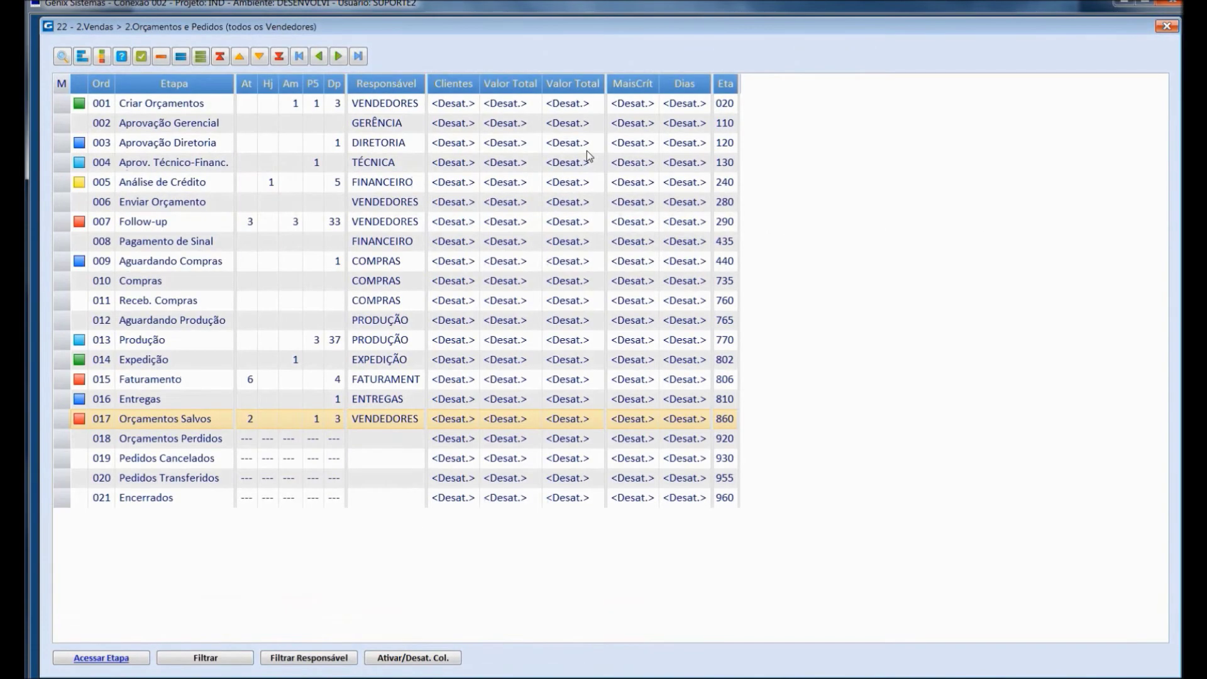
Open the Criar Orçamentos stage, consult the loss-reason prompt for the quote dated 15/04/2018, and cancel it.
double_click(317, 110)
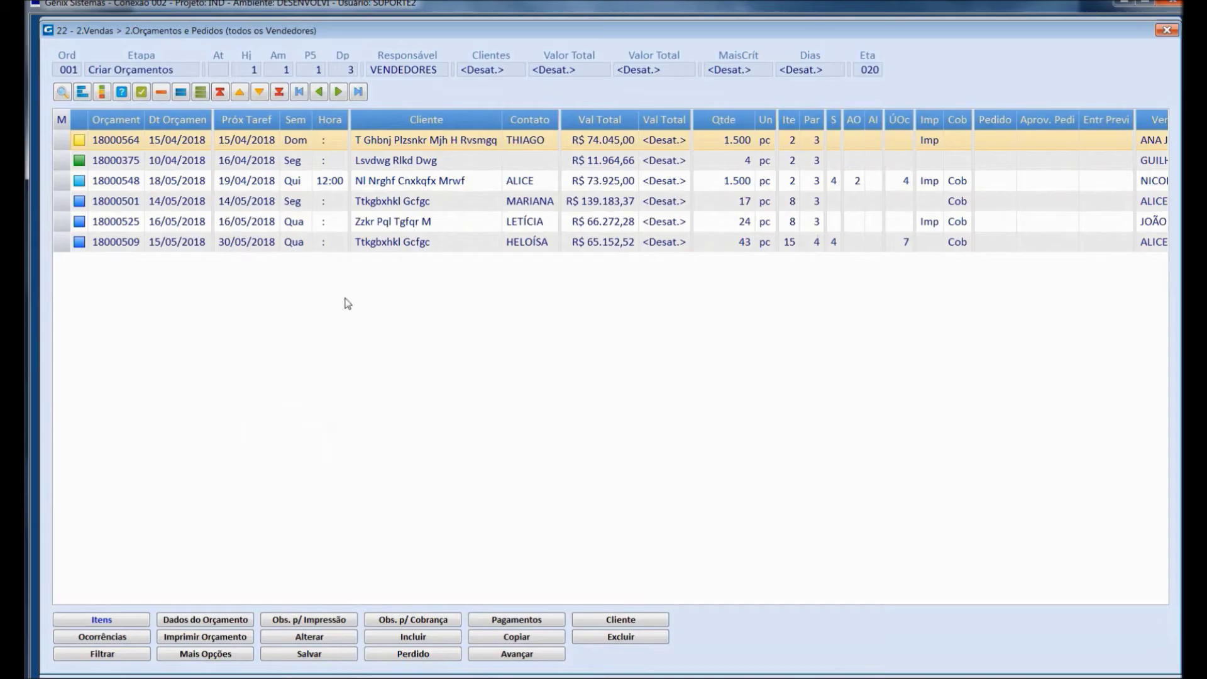
click(413, 654)
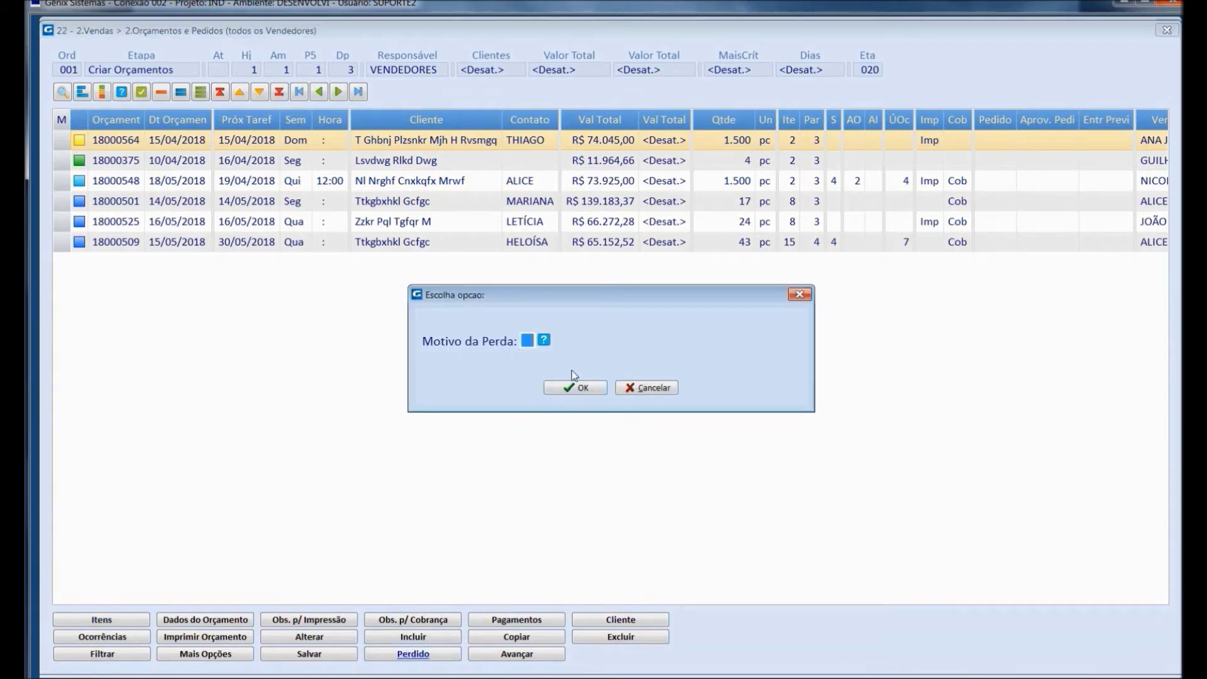
click(635, 388)
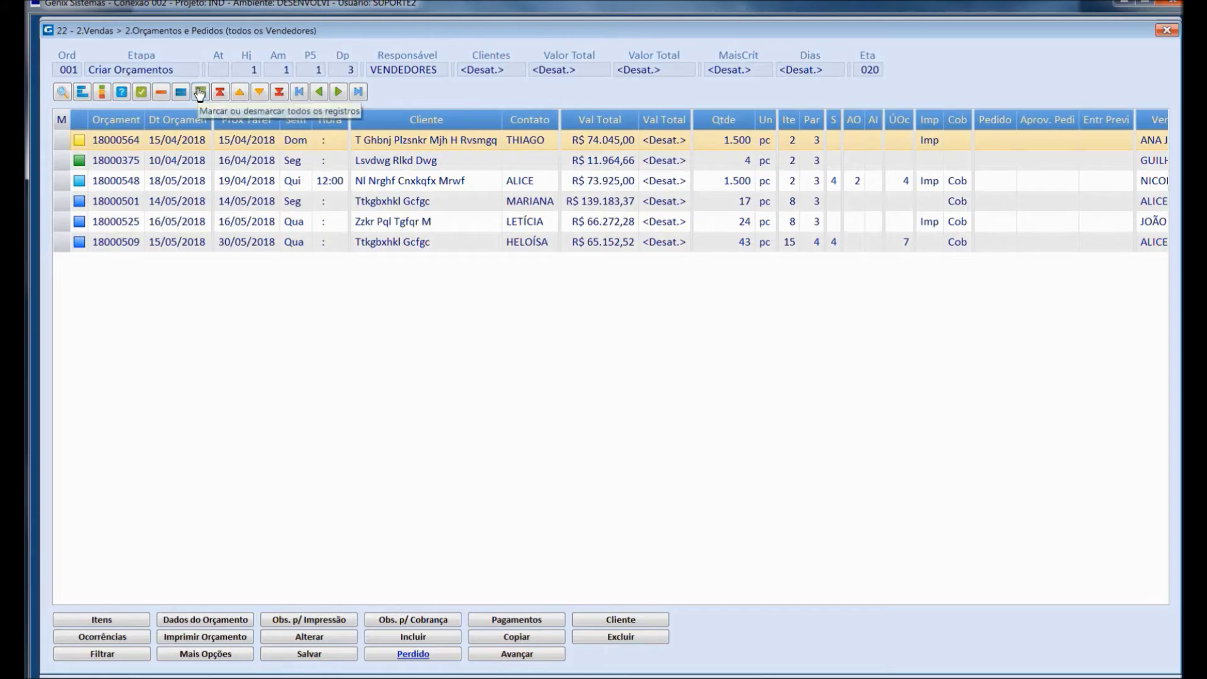
Mark all the quotes in the Criar Orçamentos list and export them to Excel.
click(200, 94)
click(309, 652)
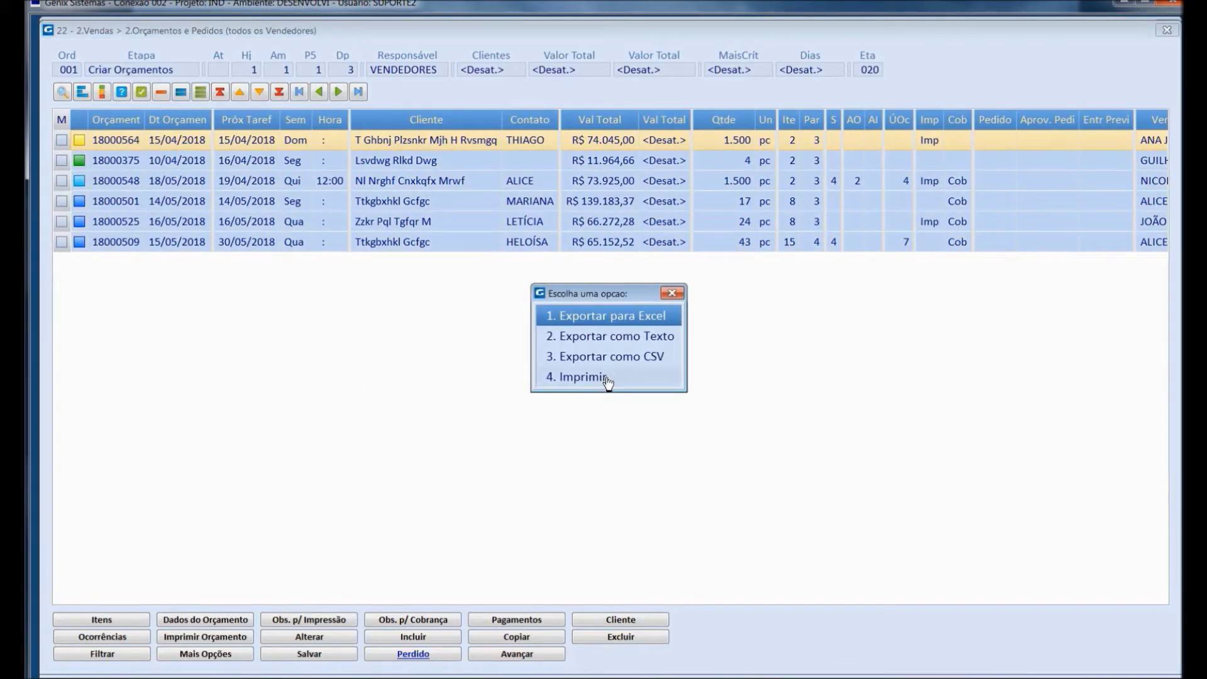
click(629, 319)
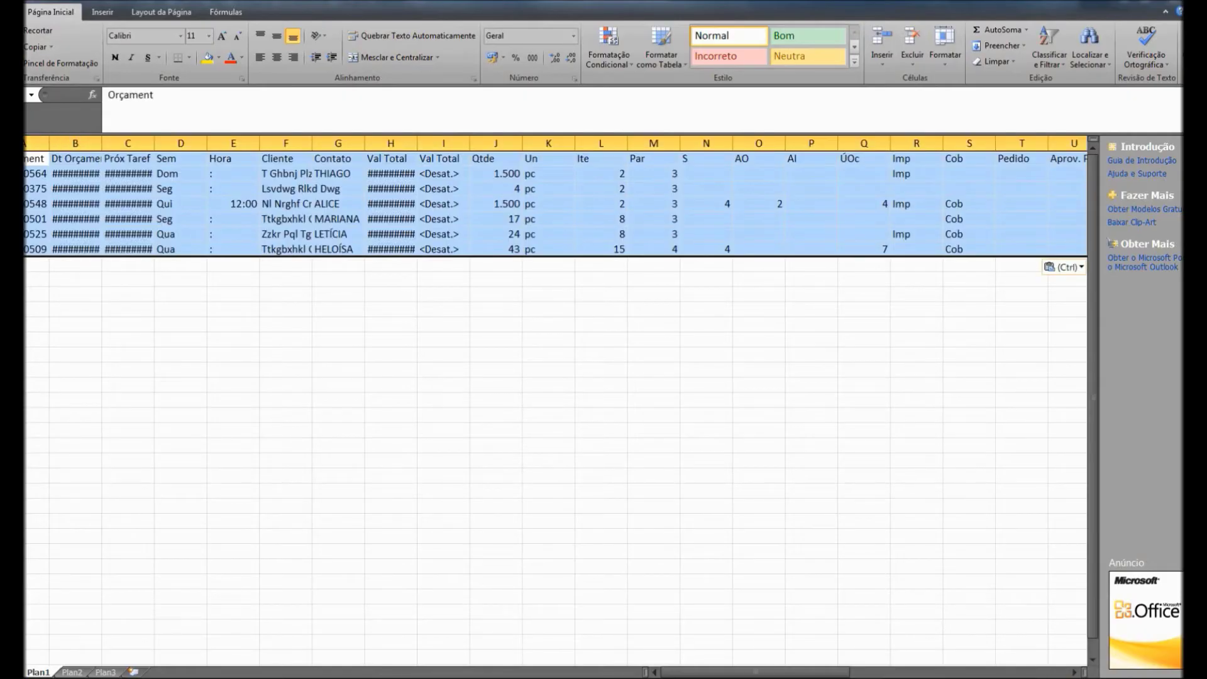
Fit all column widths of the exported quote sheet to their contents.
key(ctrl+a)
double_click(49, 148)
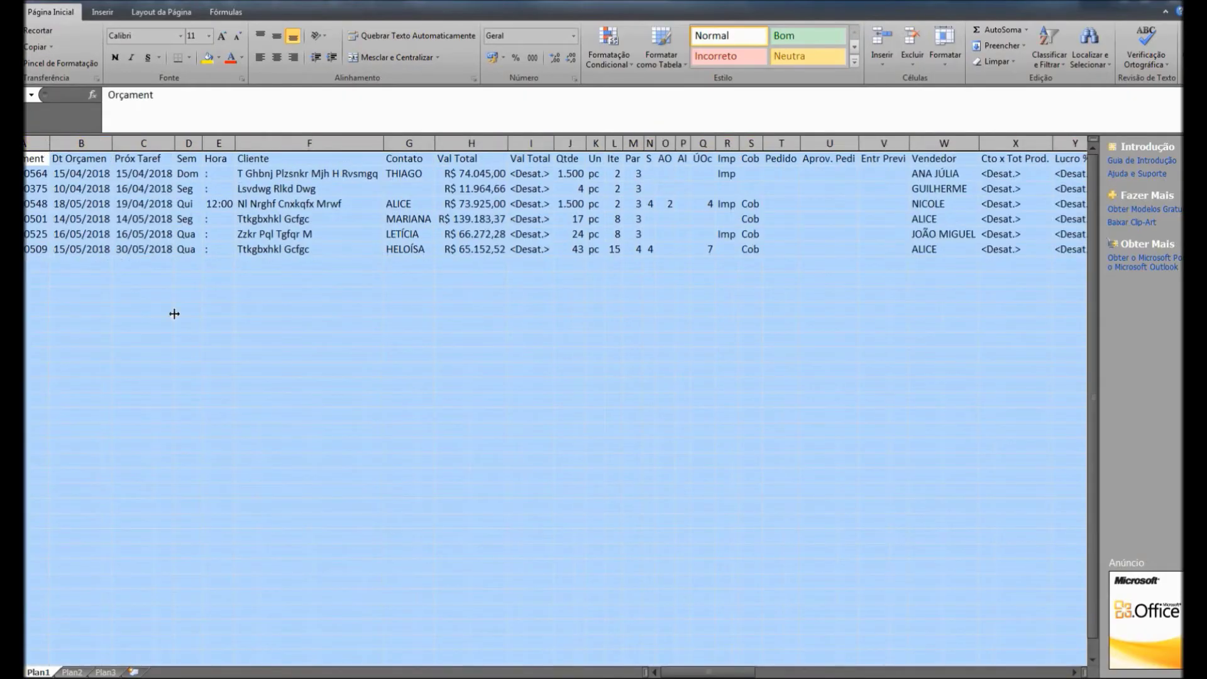
click(174, 314)
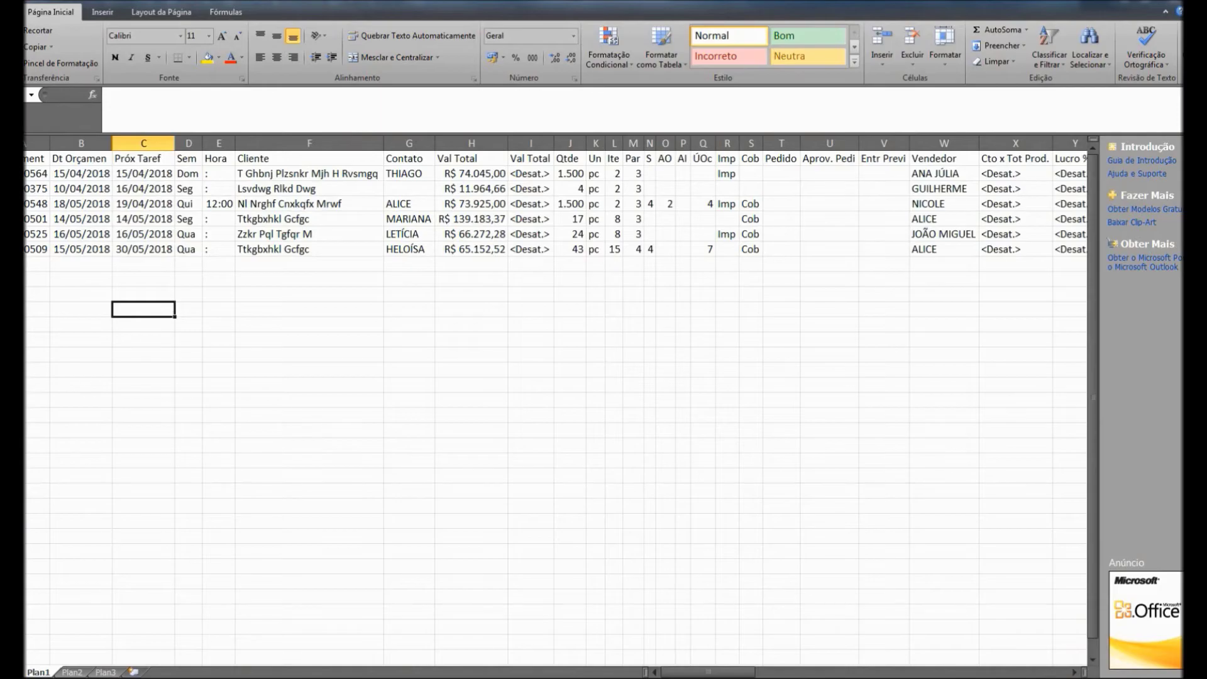
Close the exported workbook without saving, unmark the quotes, and return to the stage list.
key(alt+F4)
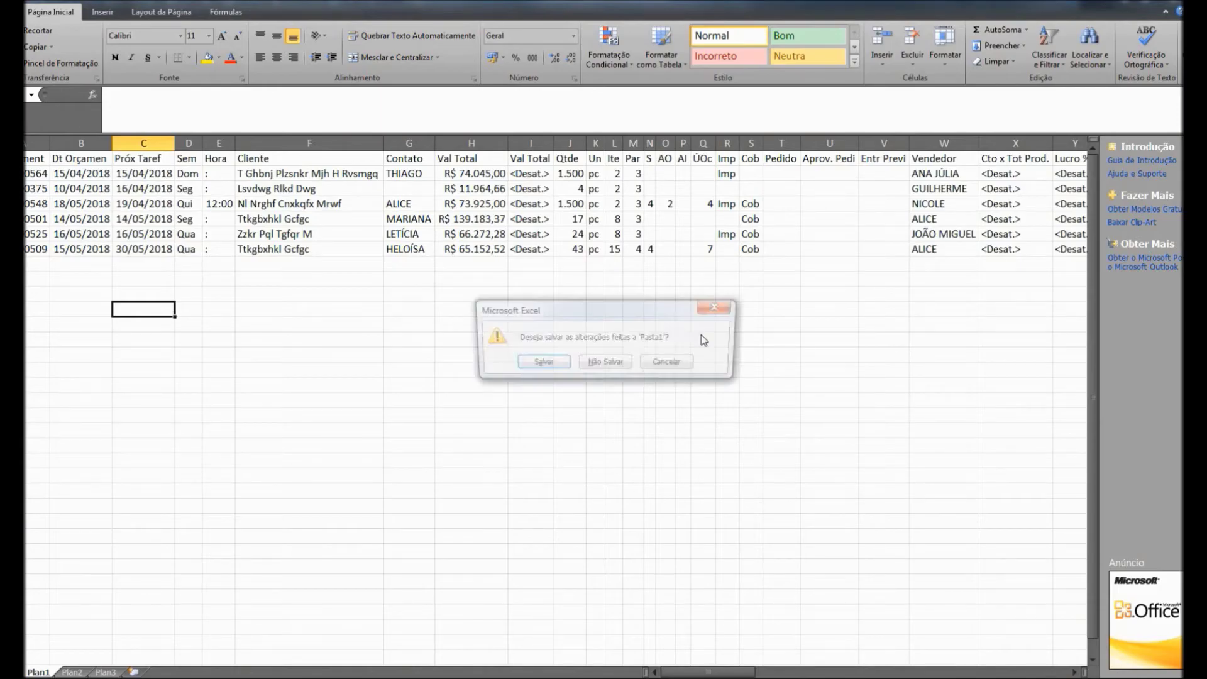
click(613, 367)
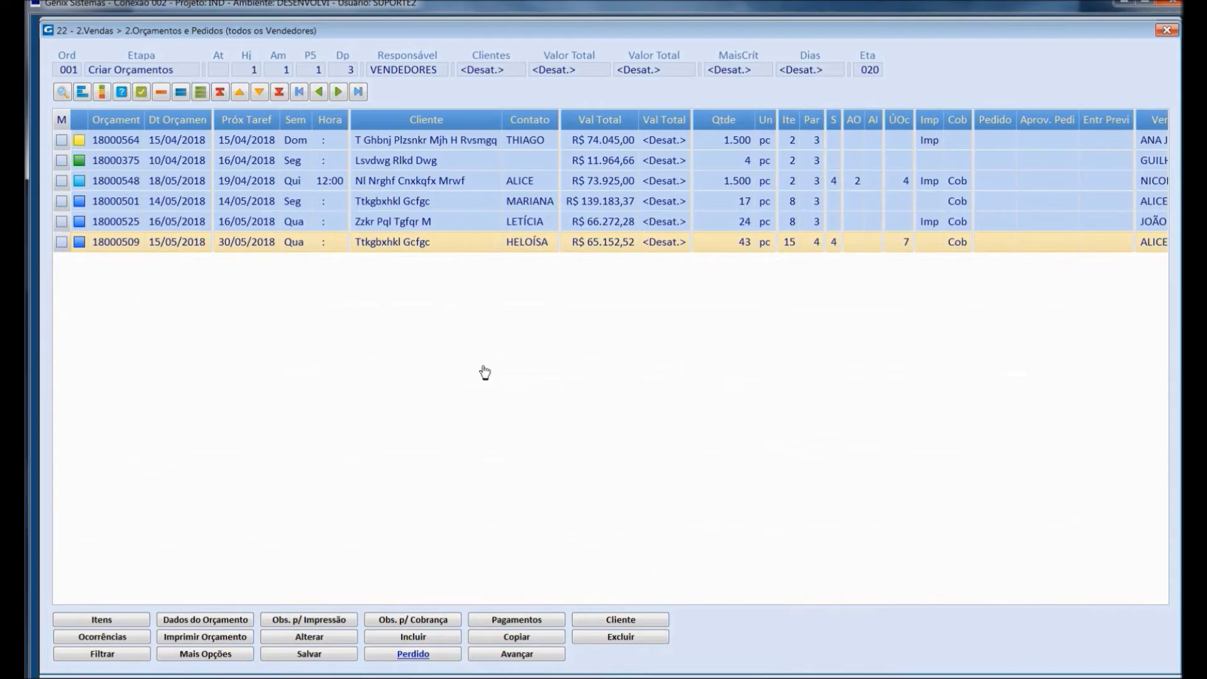
click(512, 431)
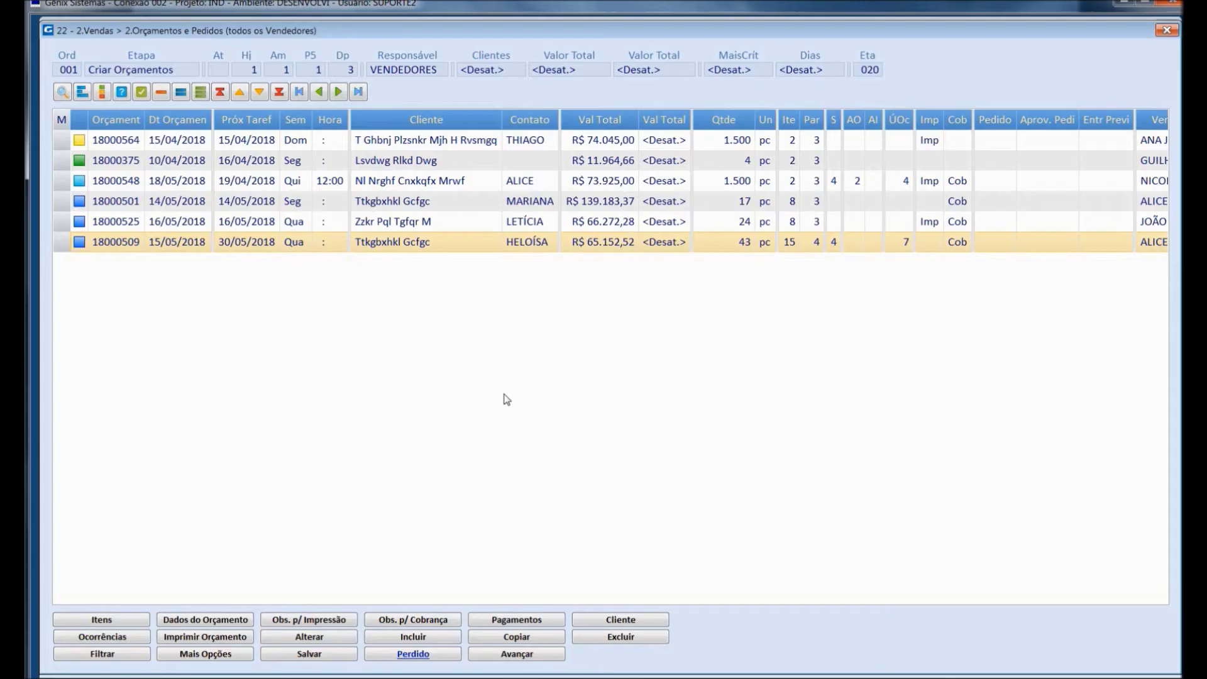
click(1166, 30)
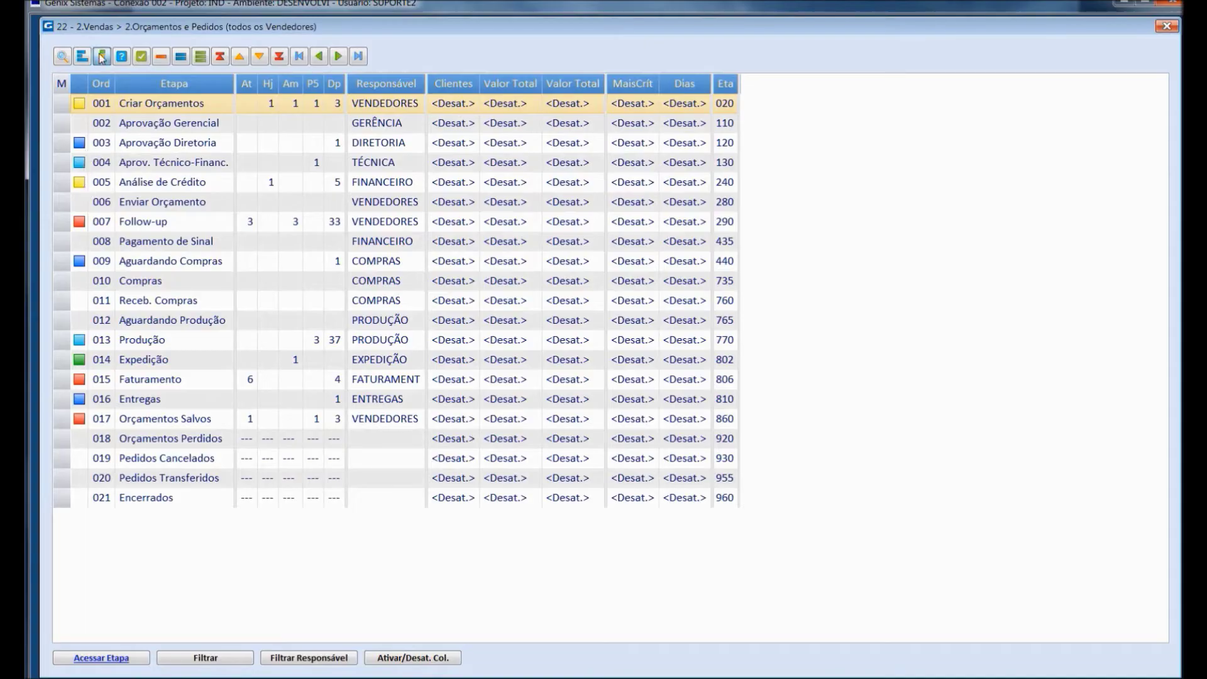
Consult the colour legend of the stage list, close it, and activate the deactivated columns.
click(101, 56)
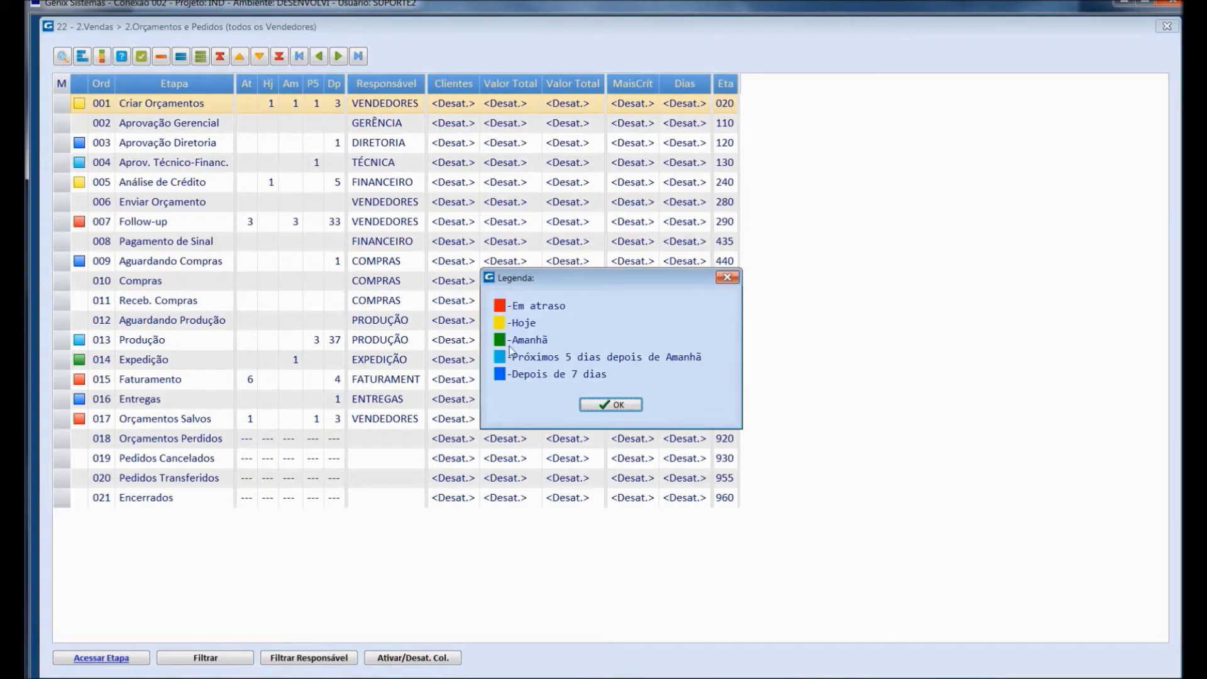
click(615, 406)
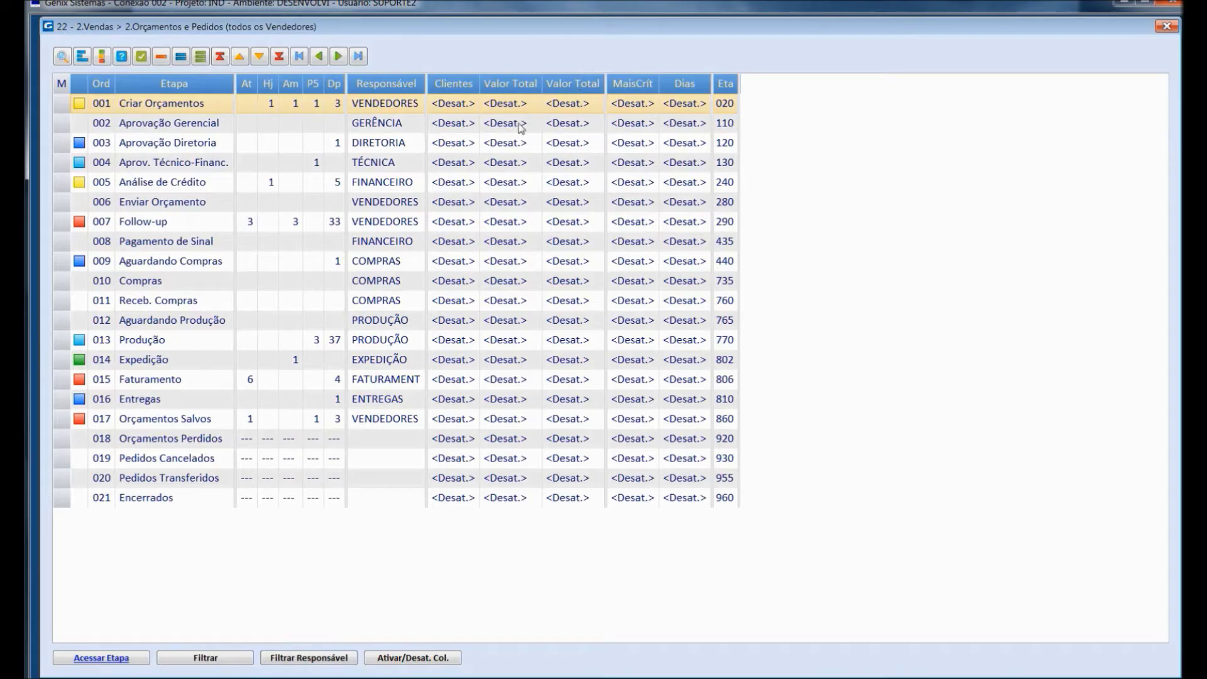
click(399, 658)
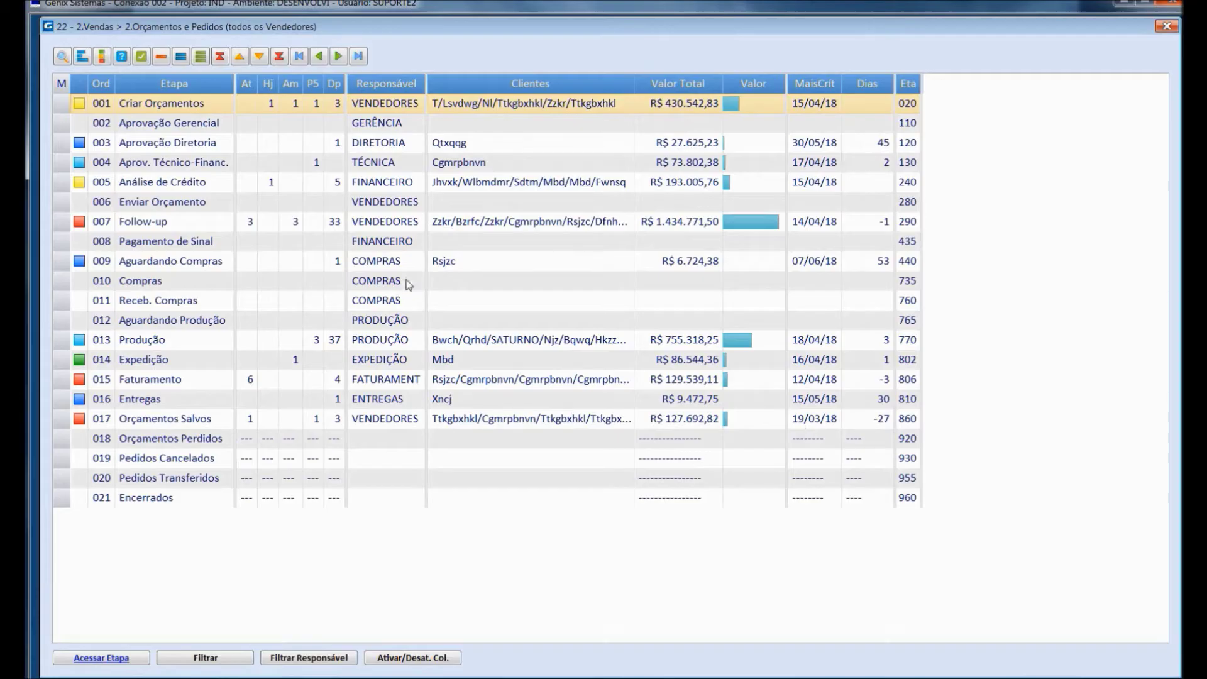
Filter the stage list by the Follow-up stage's responsible, VENDEDORES, and remove the filter again.
click(391, 223)
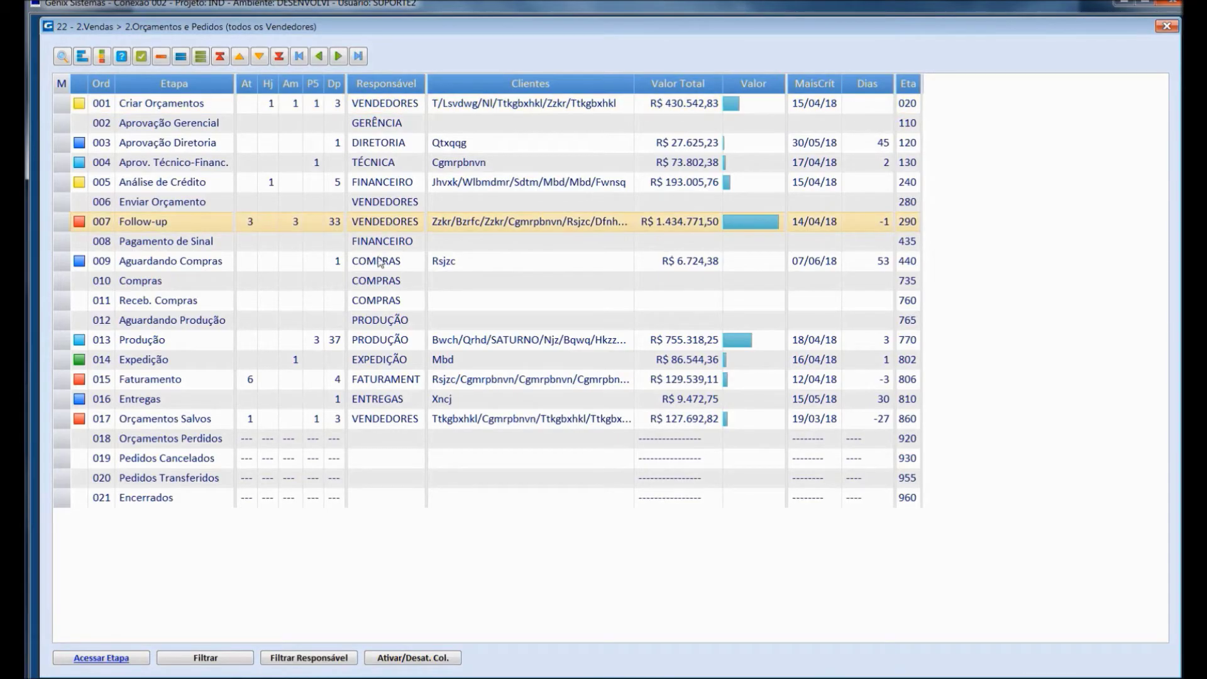
click(320, 660)
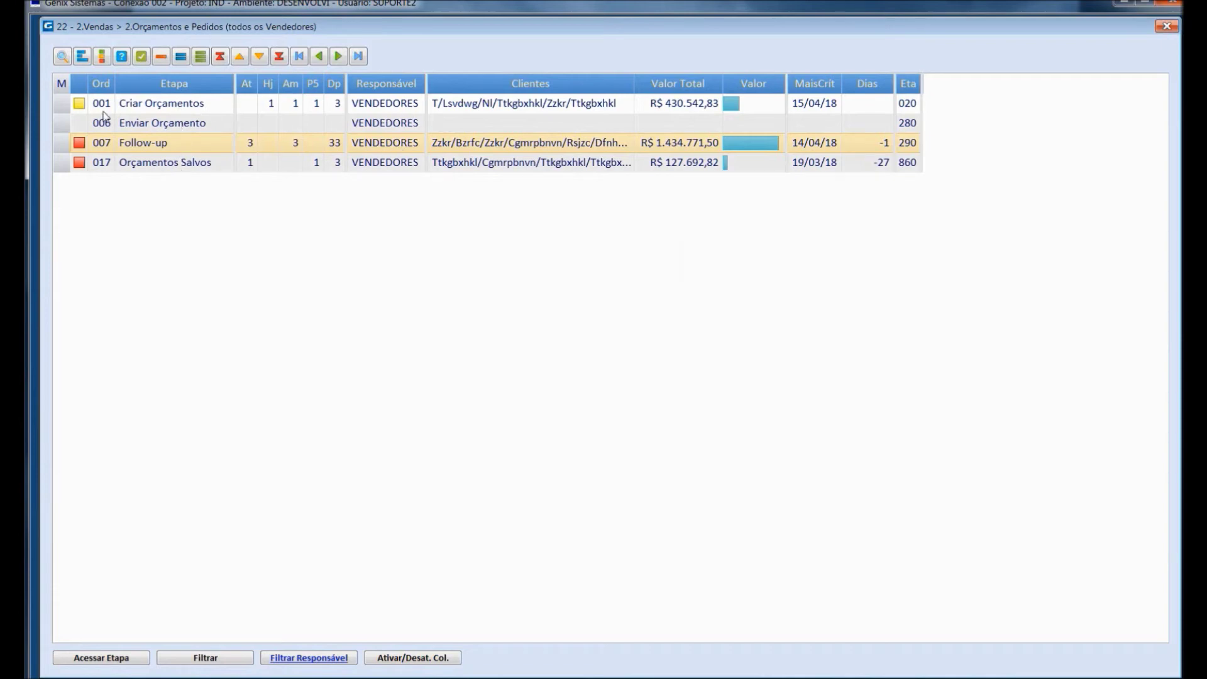
click(300, 660)
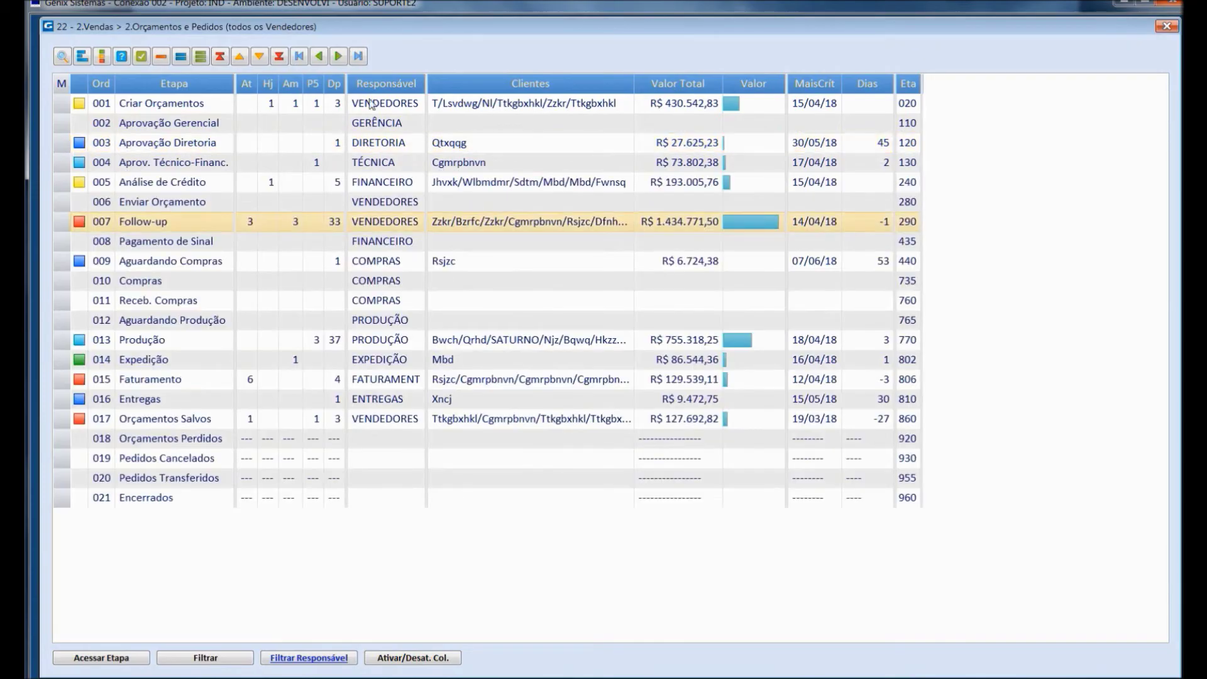
Advance the Criar Orçamentos quote dated 15/04/2018 to its next stage and return to the stage list.
double_click(341, 105)
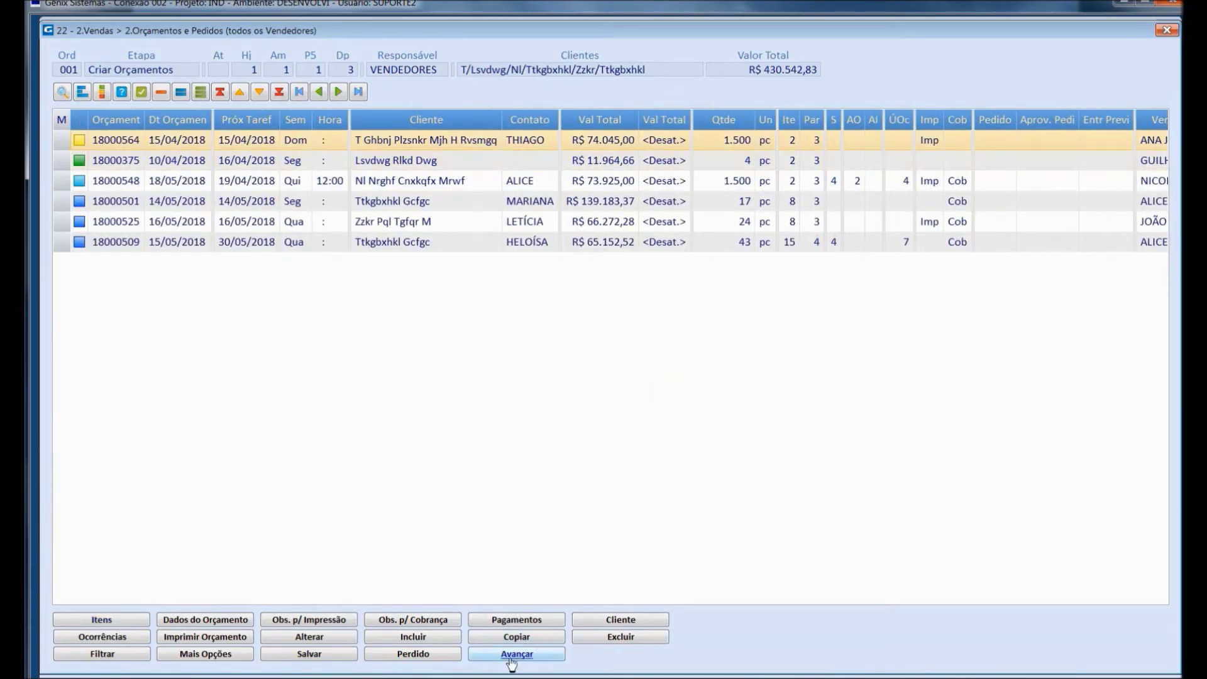
click(513, 655)
click(592, 358)
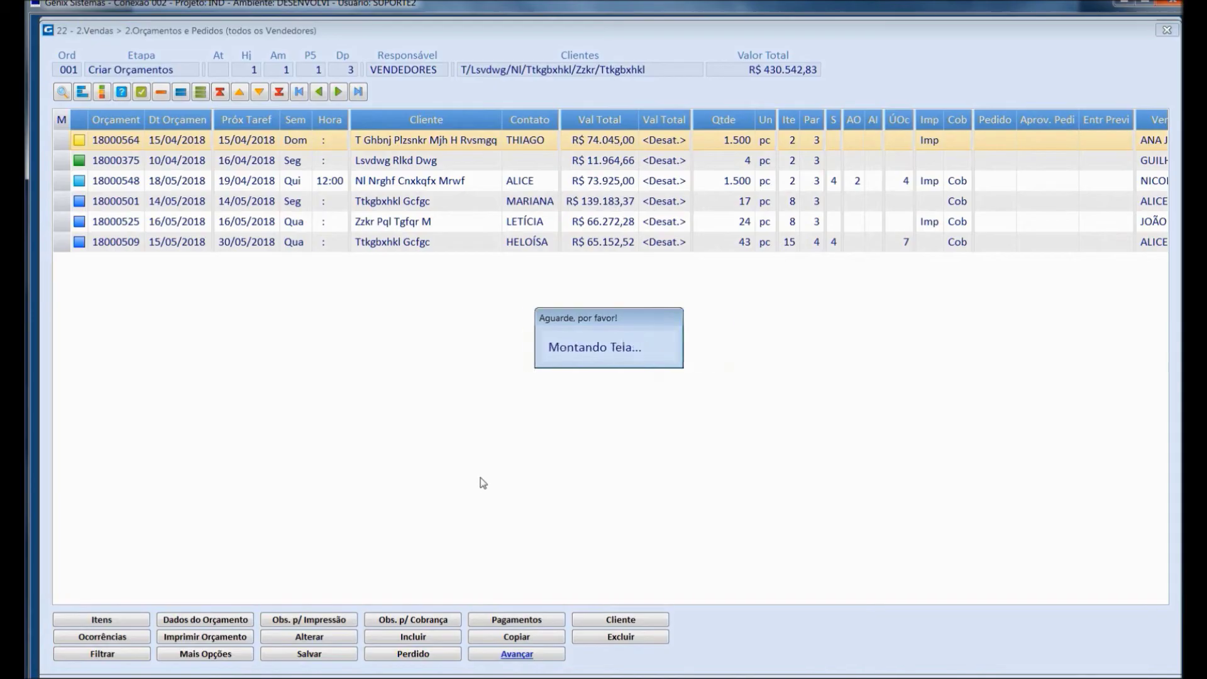
click(1166, 30)
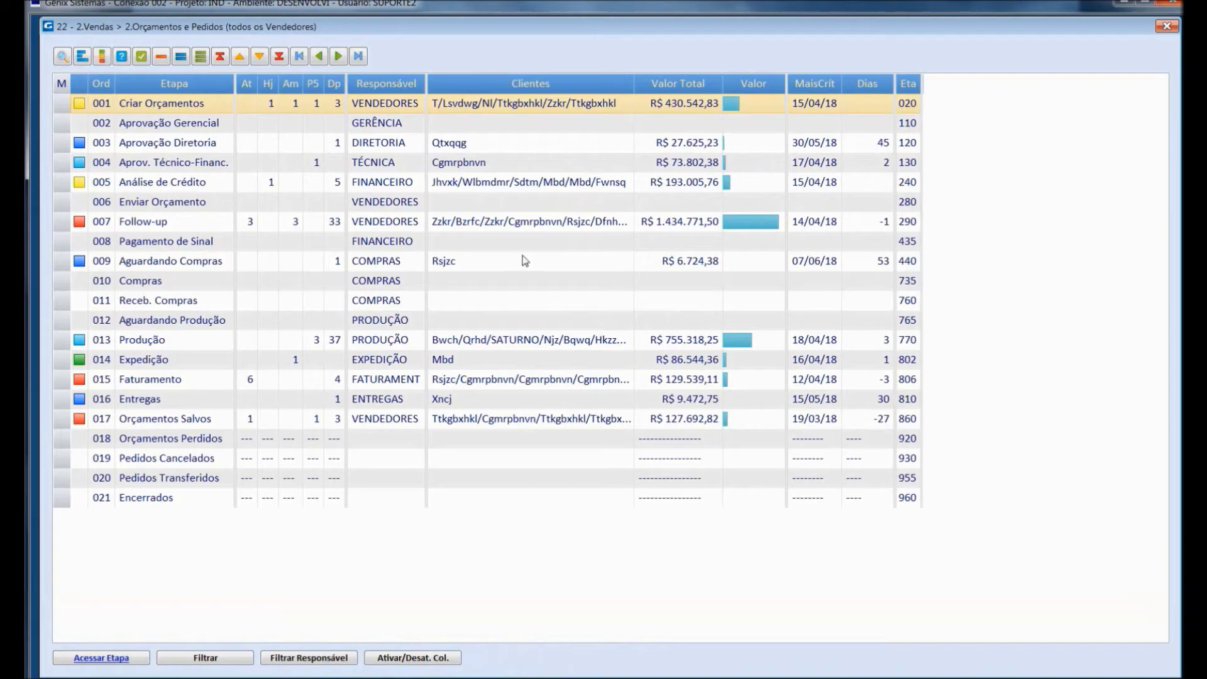
In the Aprovação Diretoria stage, filter on the current quote dated 15/04/2018 and open its items.
click(285, 147)
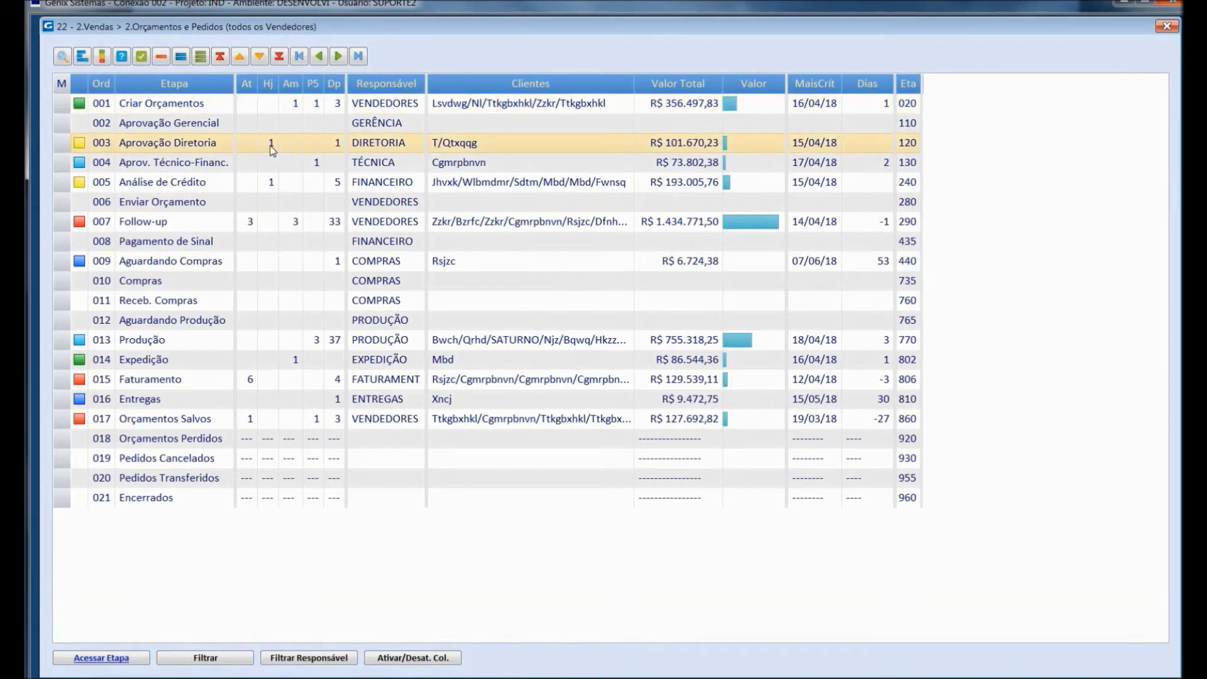
double_click(374, 149)
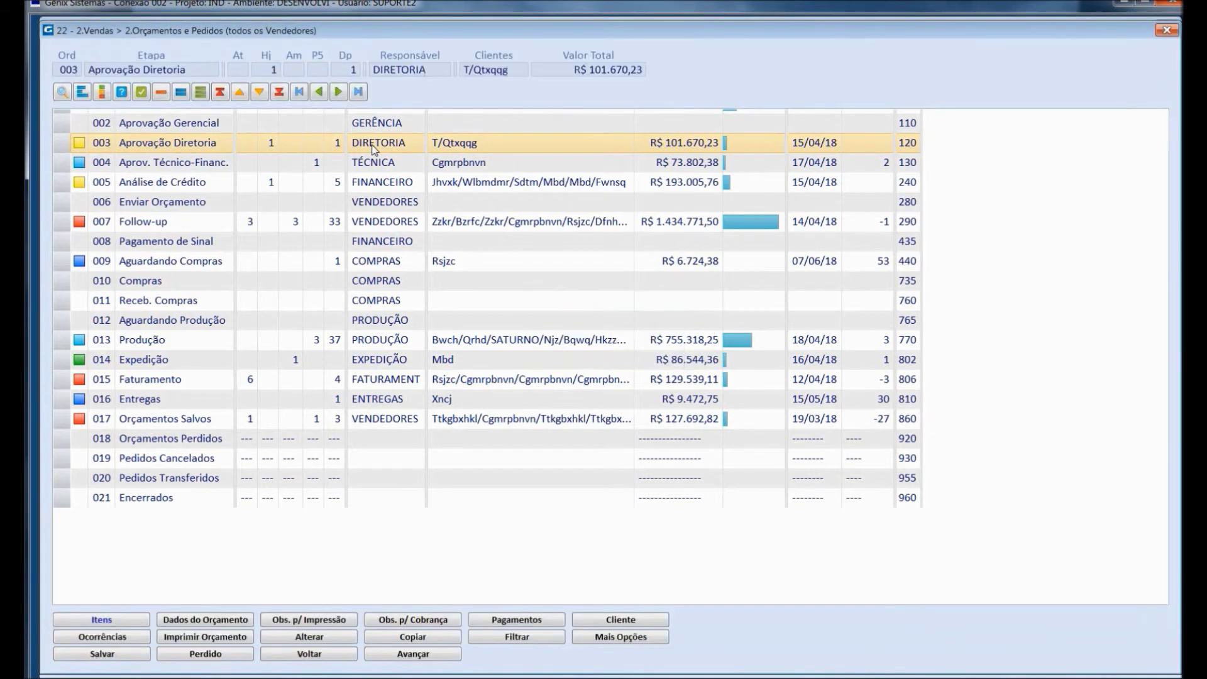
click(284, 141)
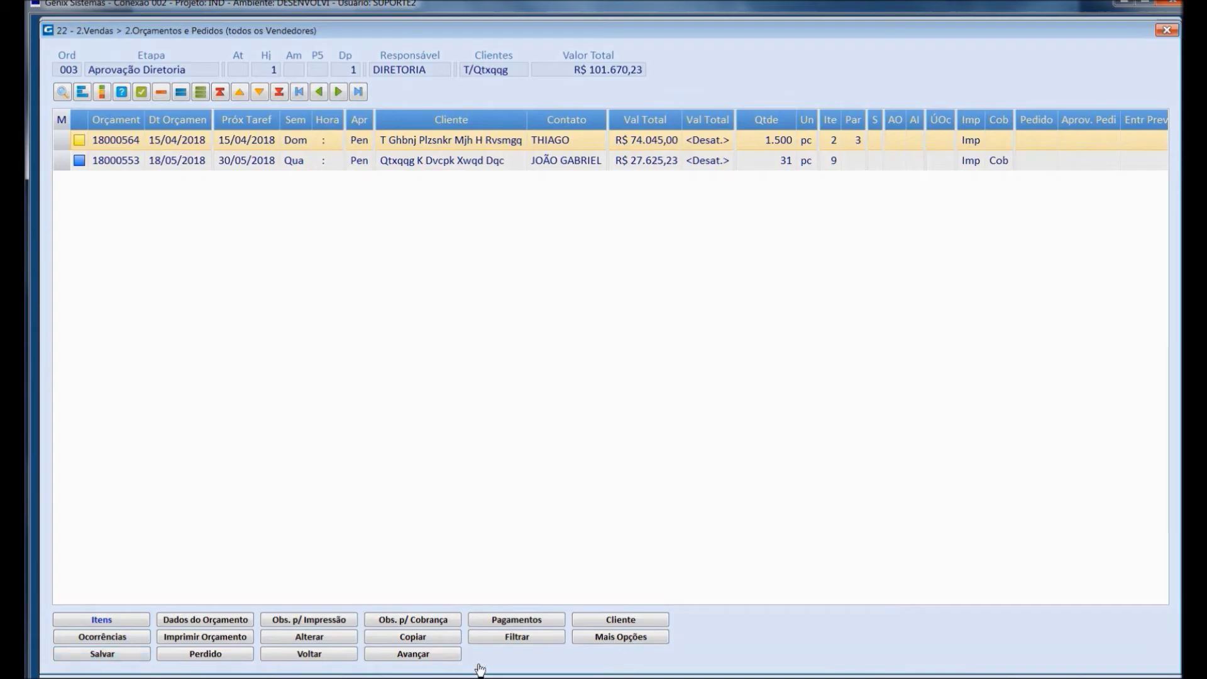
click(528, 638)
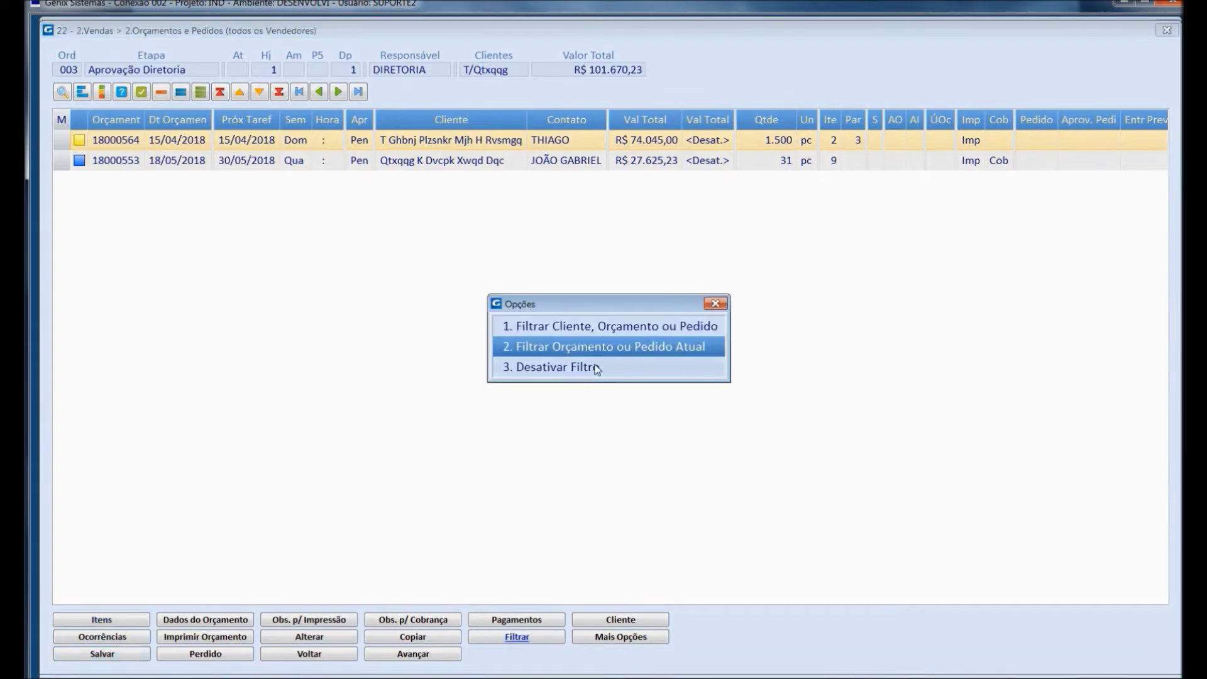
click(593, 354)
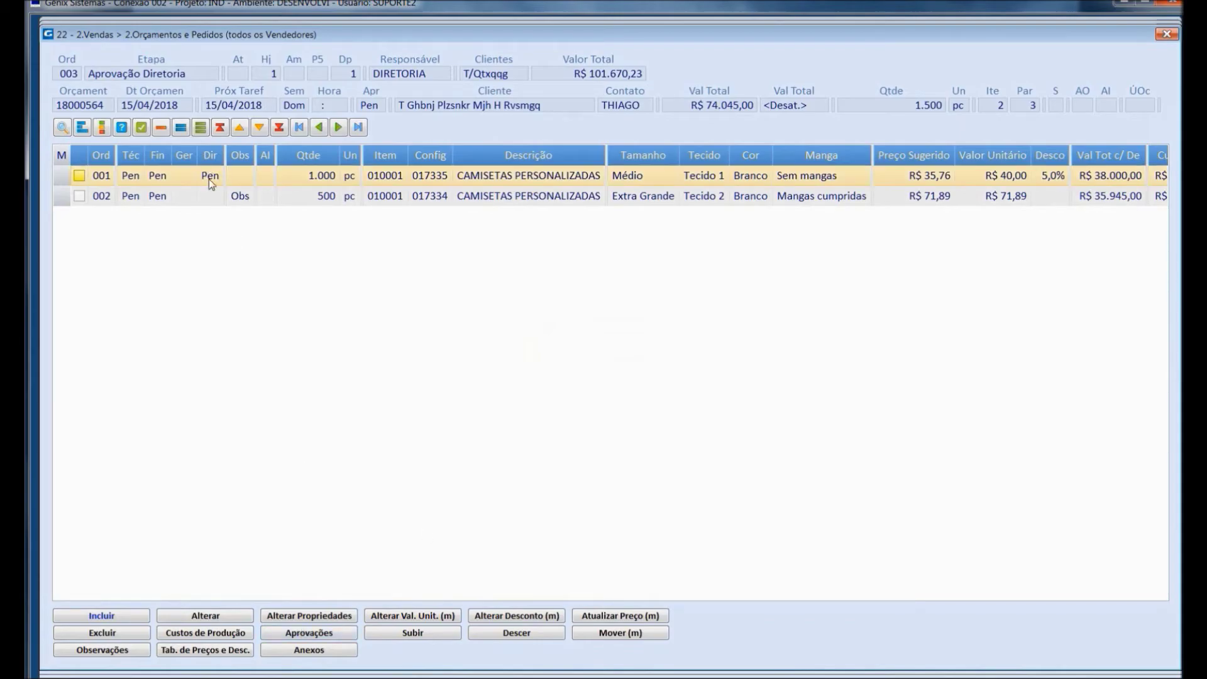
Open the approvals of item 001 and approve its Desconto (Diretoria) entry.
click(309, 633)
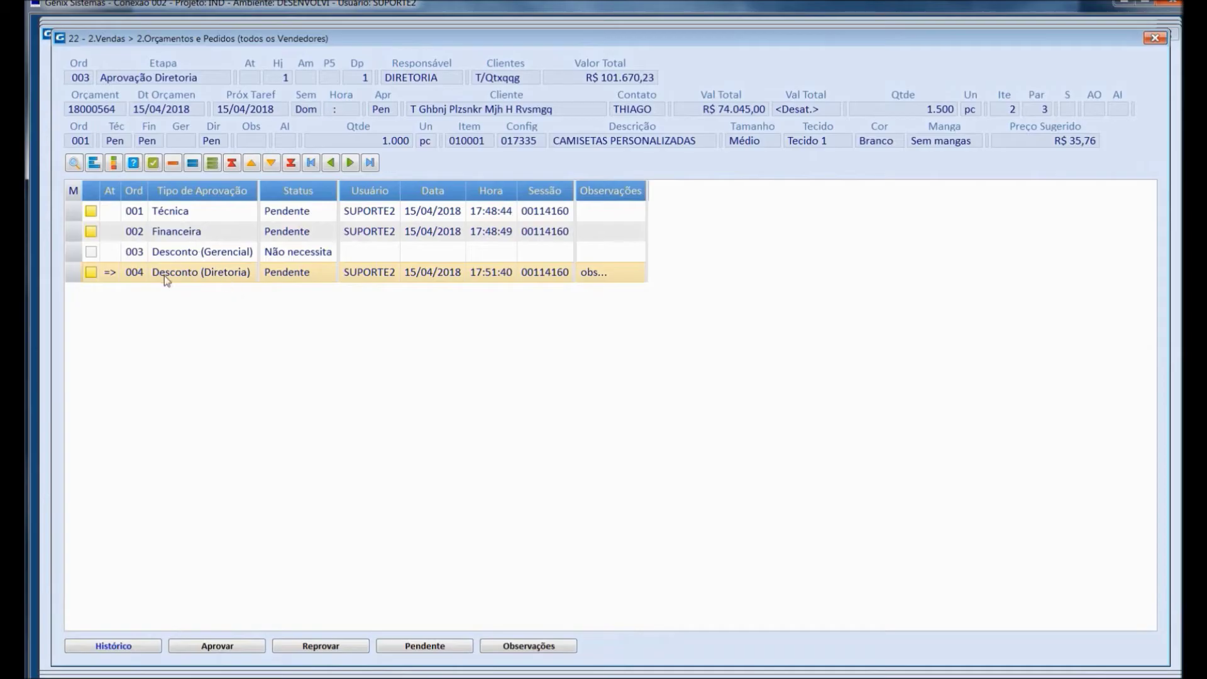
click(209, 647)
click(586, 357)
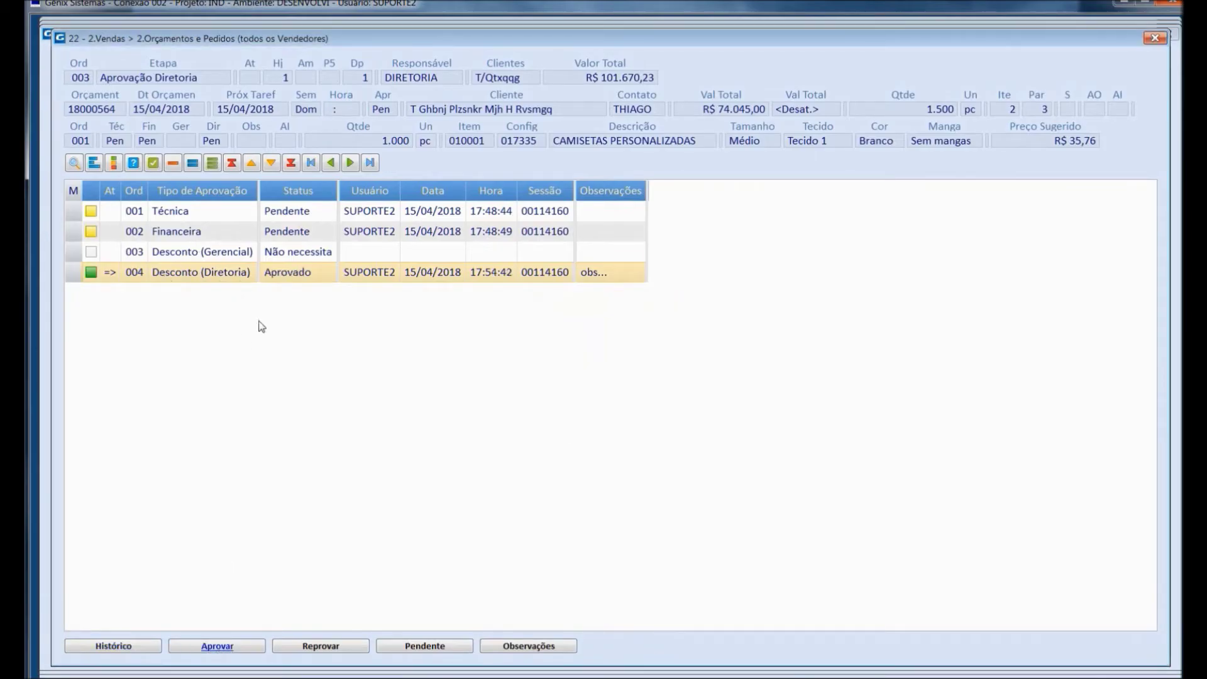
Review the approval history of item 001's Desconto (Diretoria) entry, close it, and reject the entry.
click(113, 646)
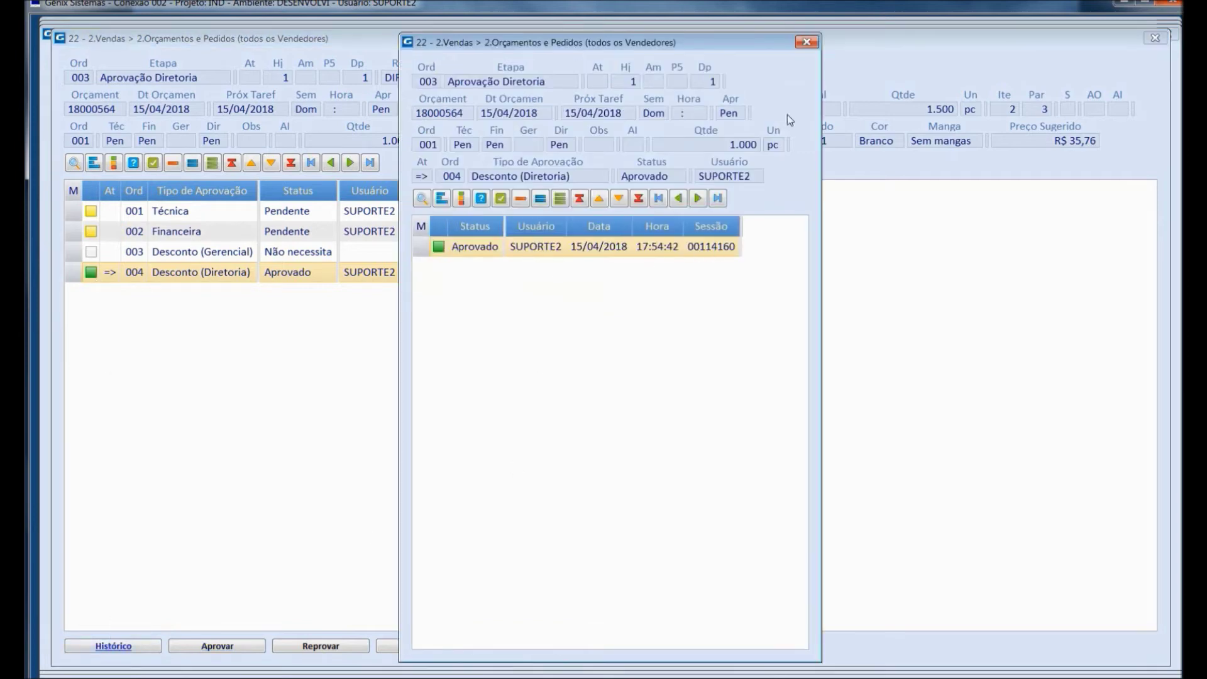
click(807, 42)
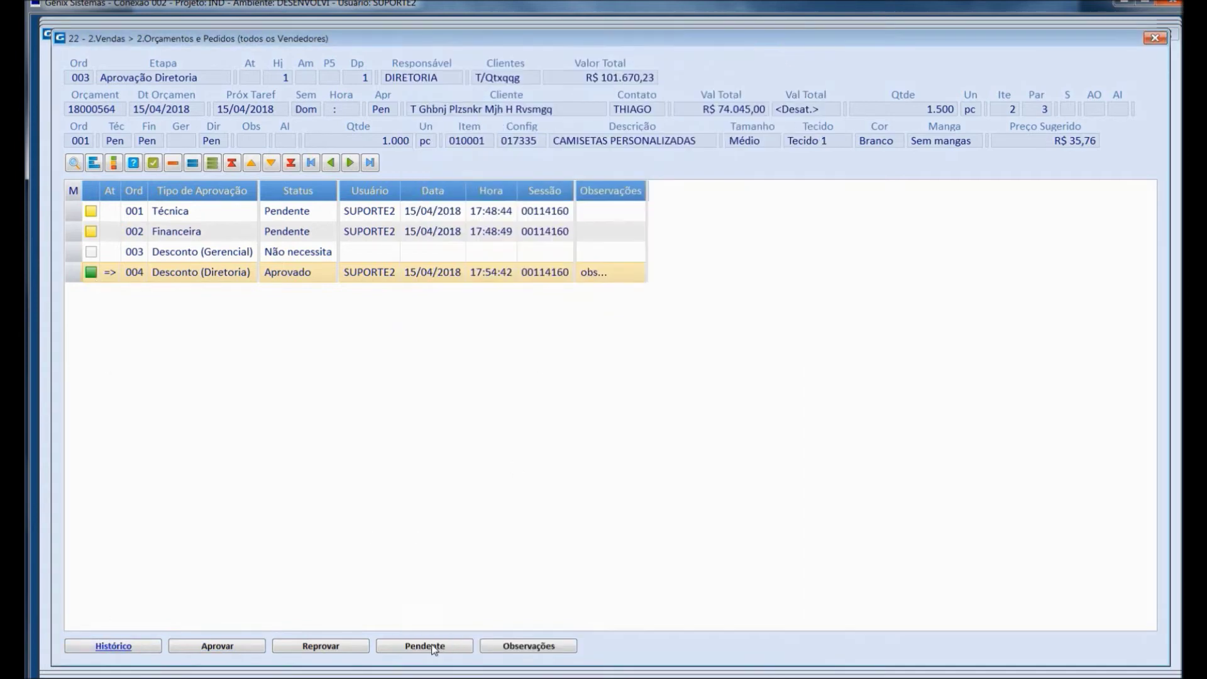
click(319, 647)
click(586, 358)
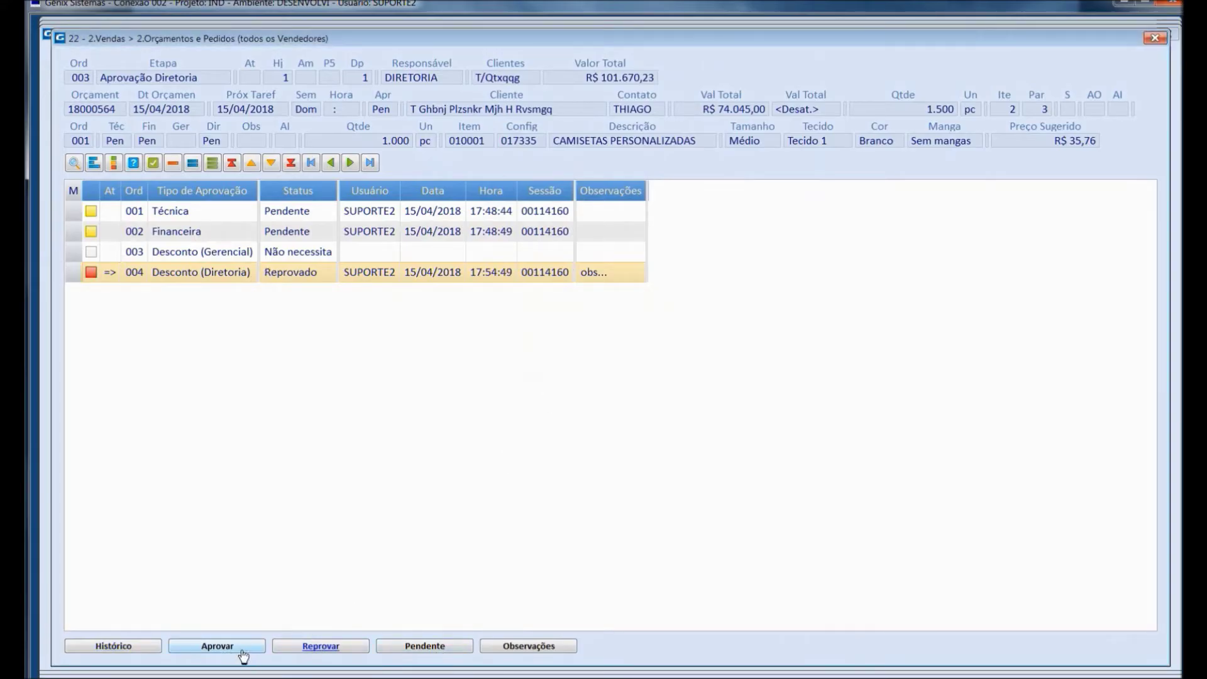
Extend the observation of the rejected Desconto (Diretoria) entry to read "obs... motivo..." and save it.
click(526, 648)
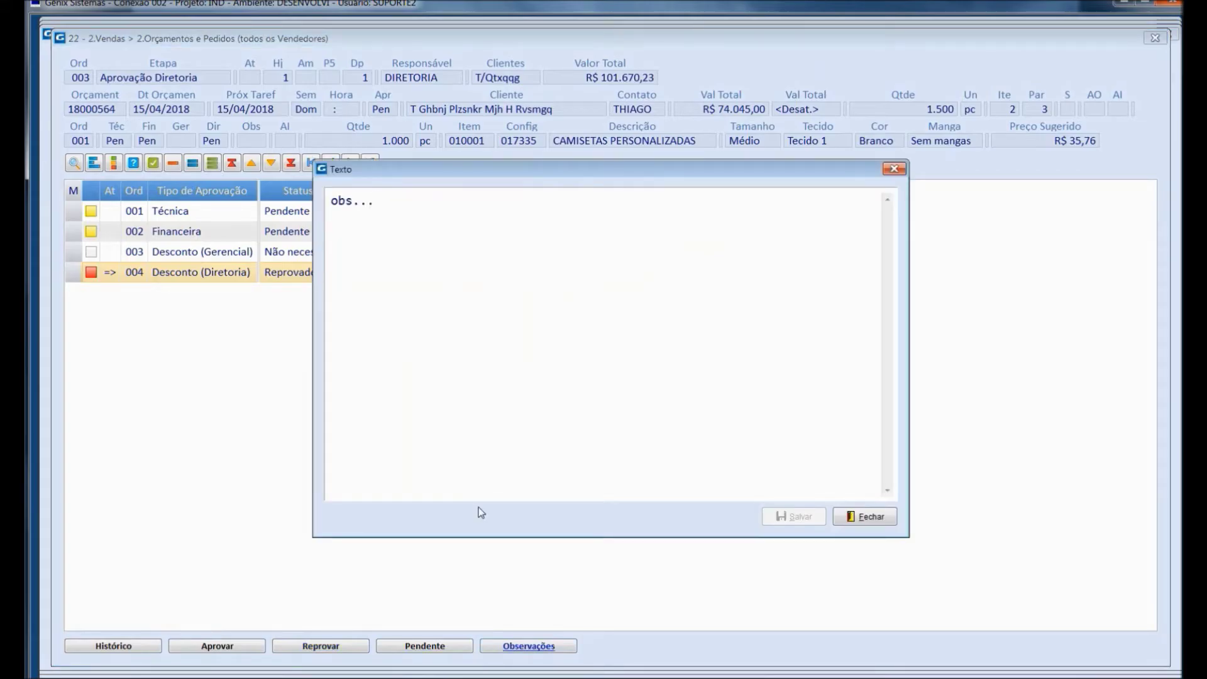
text(motivo...)
key(Escape)
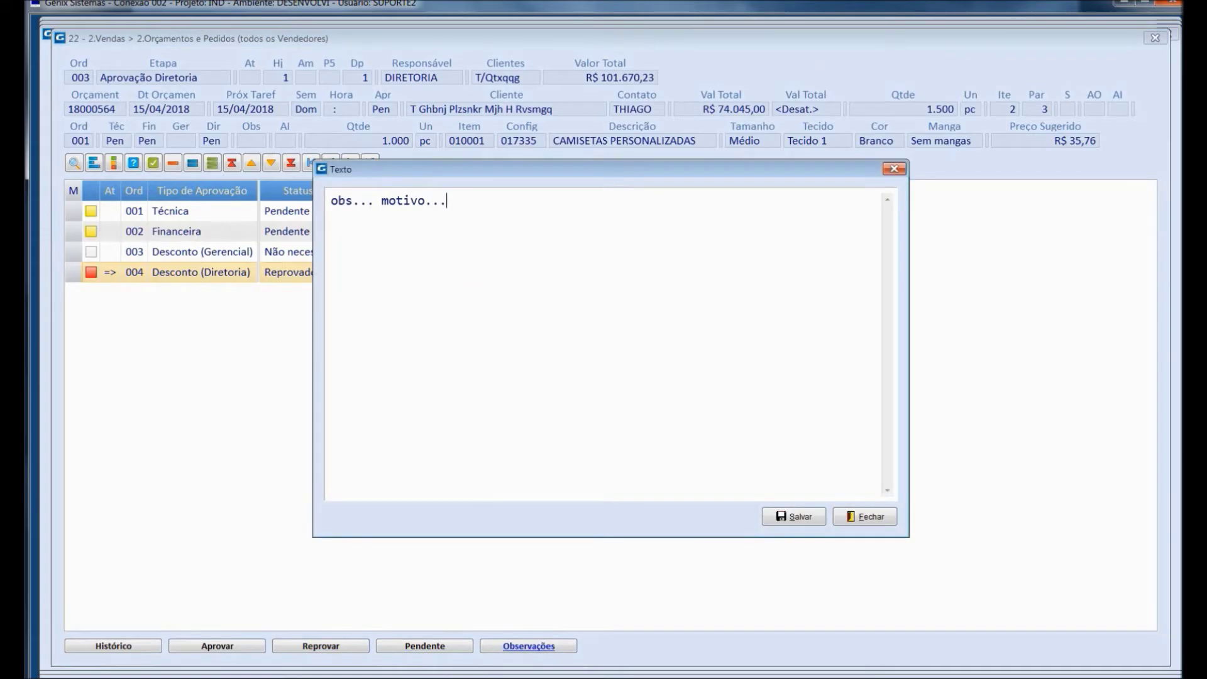
key(Return)
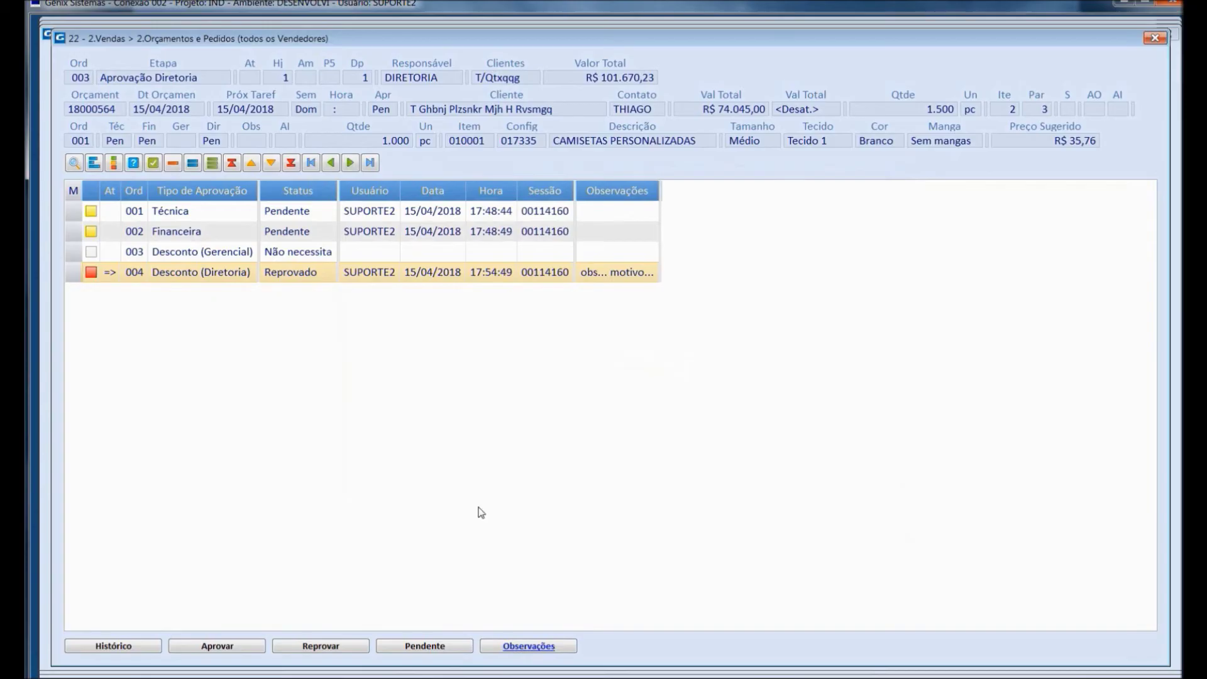
Approve the Desconto (Diretoria) entry again, then review its approval history and close it.
click(233, 645)
click(579, 360)
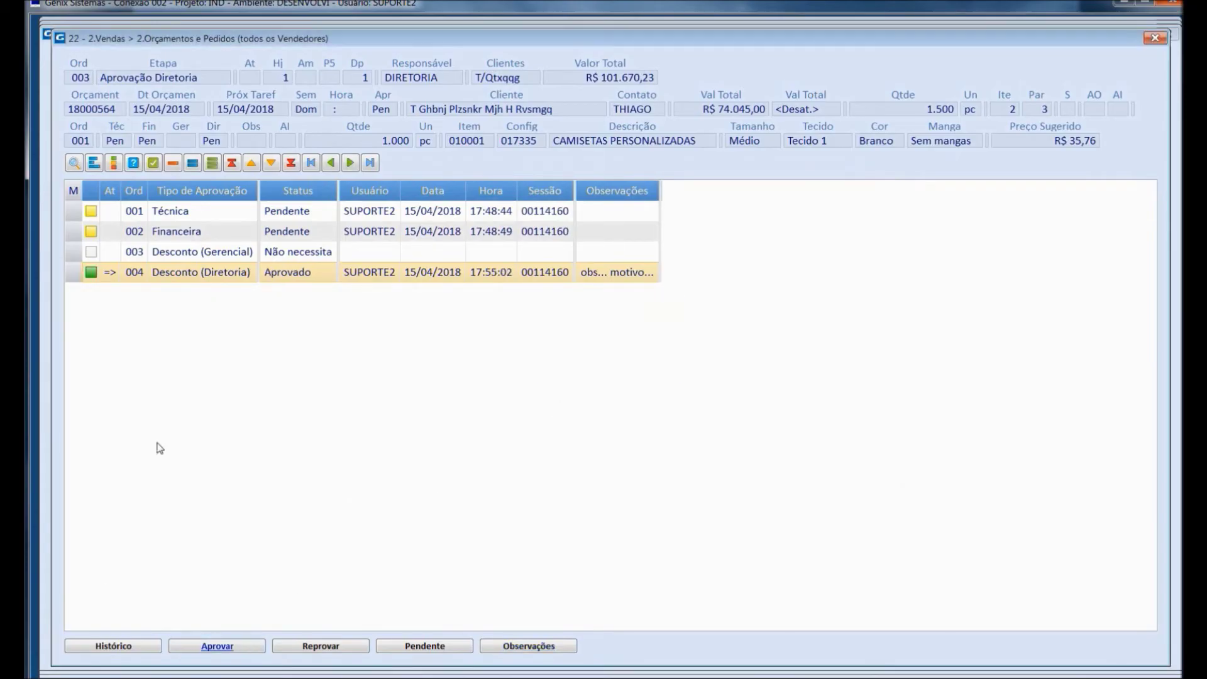
click(111, 649)
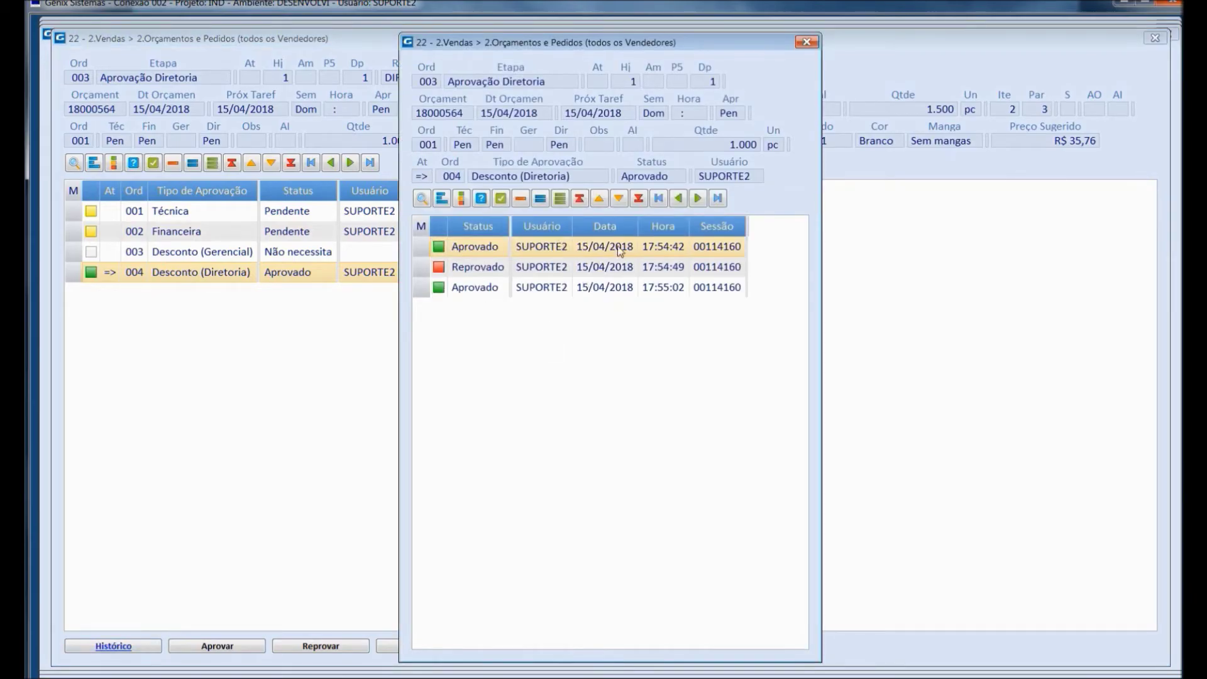
click(806, 43)
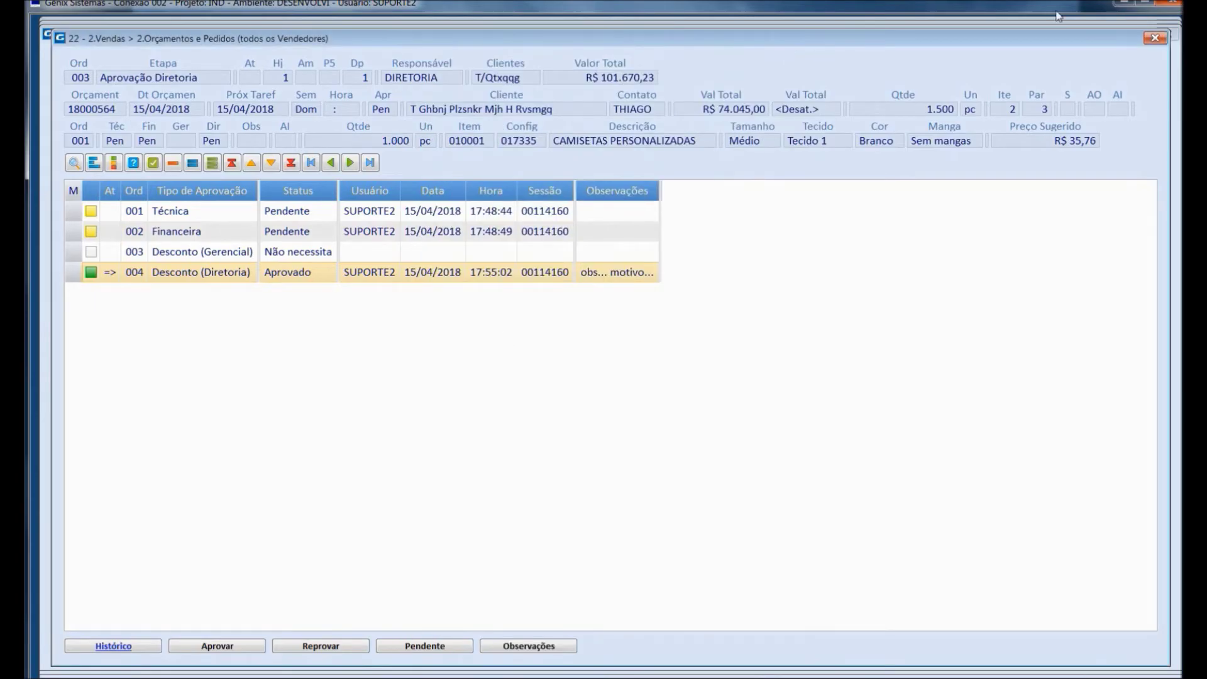
Leave the item approvals and items, advance the Aprovação Diretoria quote to its next stage, and return to the stage list.
click(1156, 38)
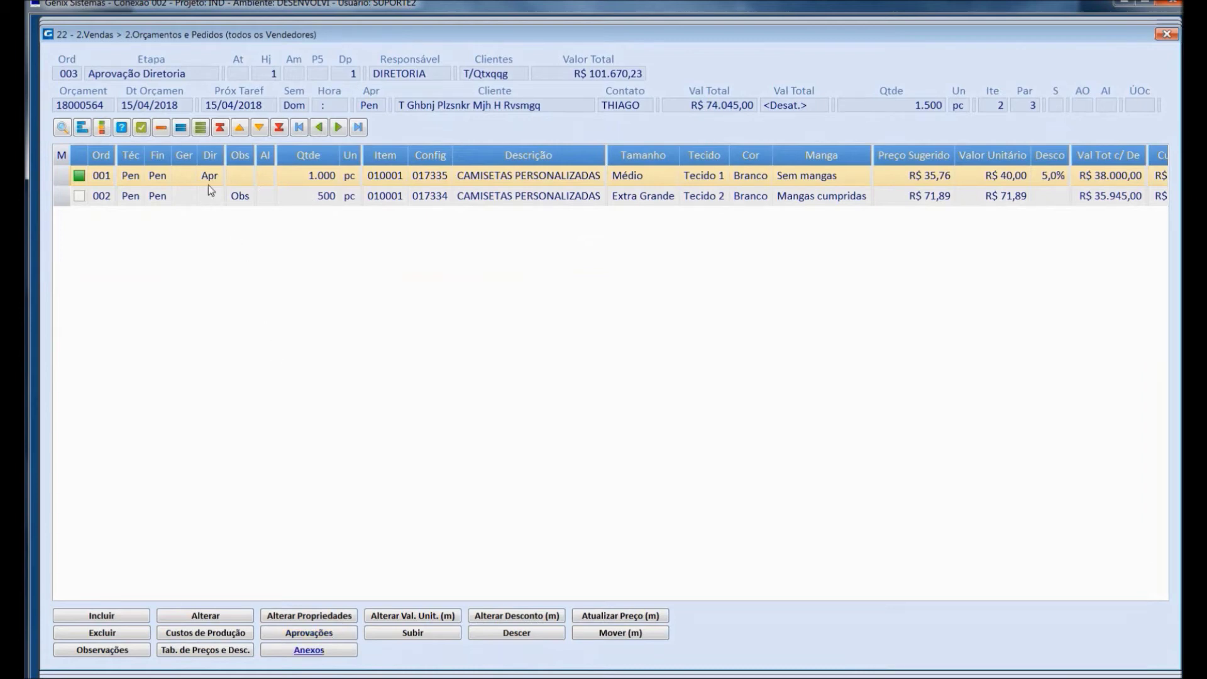
click(1163, 38)
click(415, 656)
click(585, 357)
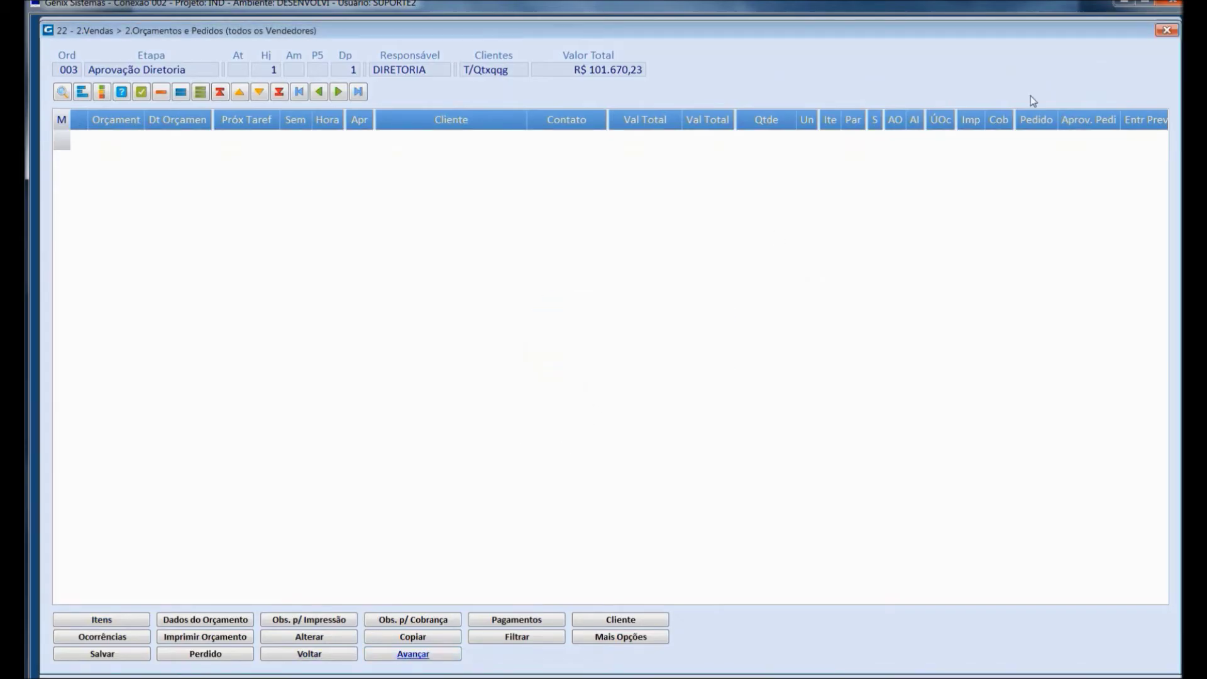
click(1167, 30)
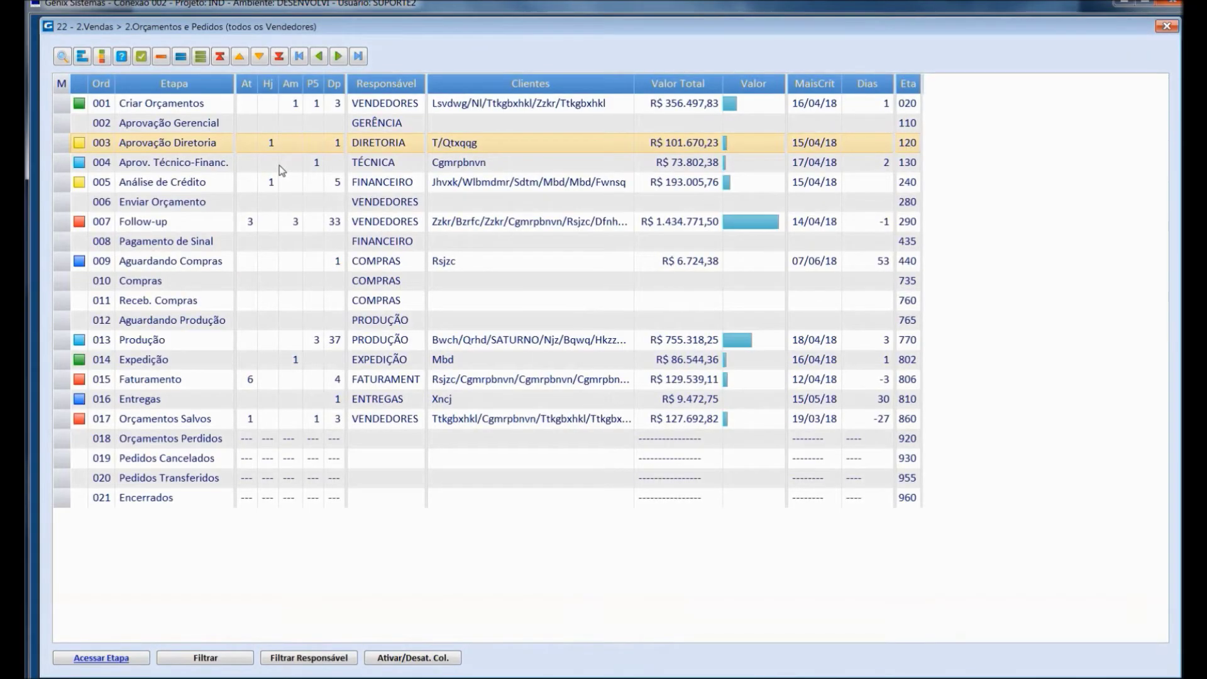
Grant the Técnica and Financeira approvals for item 001 of the quote in the Aprov. Técnico-Financ. stage.
double_click(202, 168)
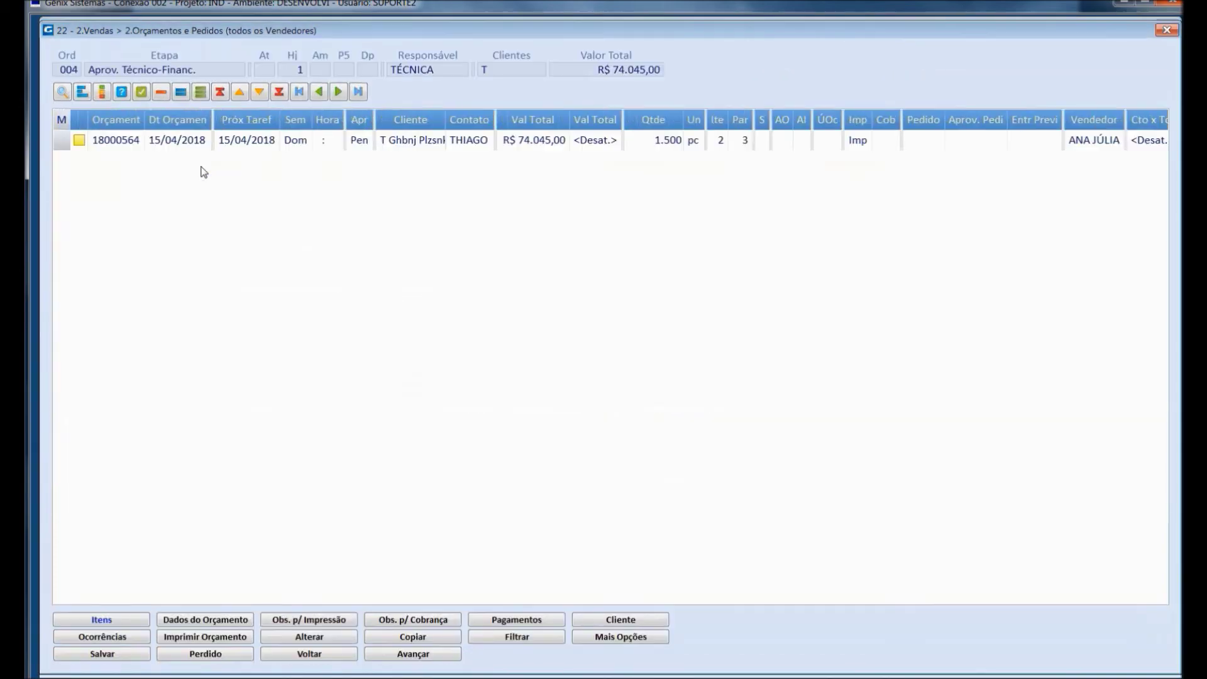
click(93, 620)
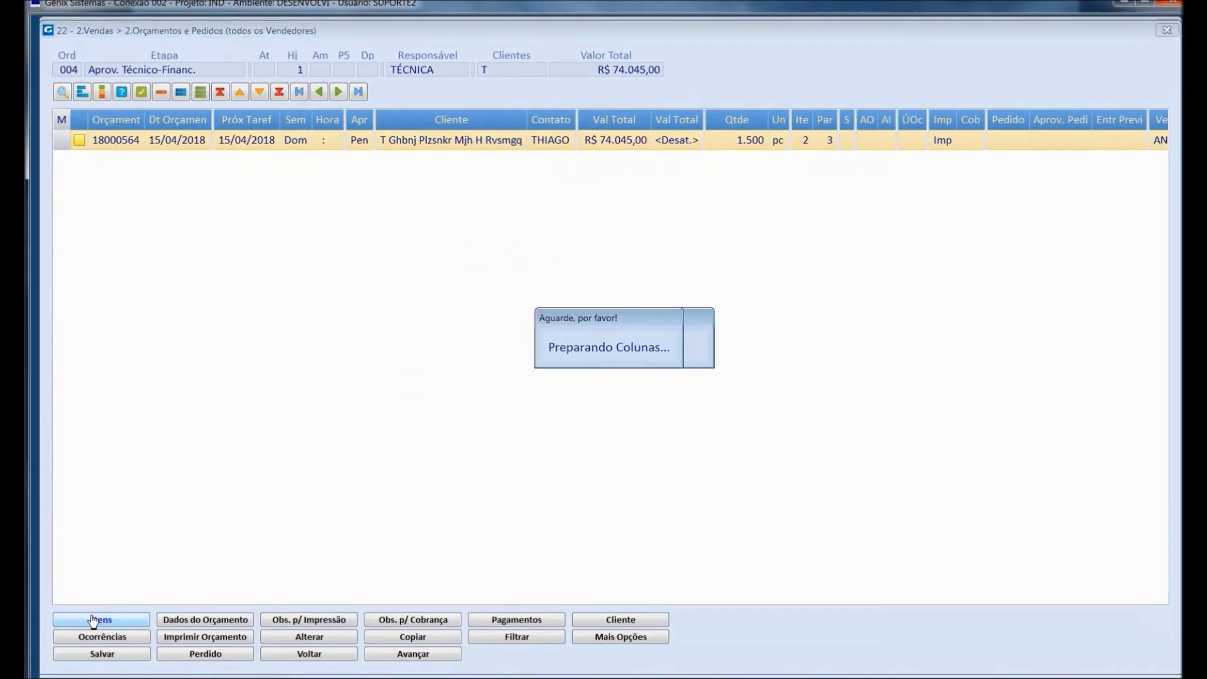
click(318, 633)
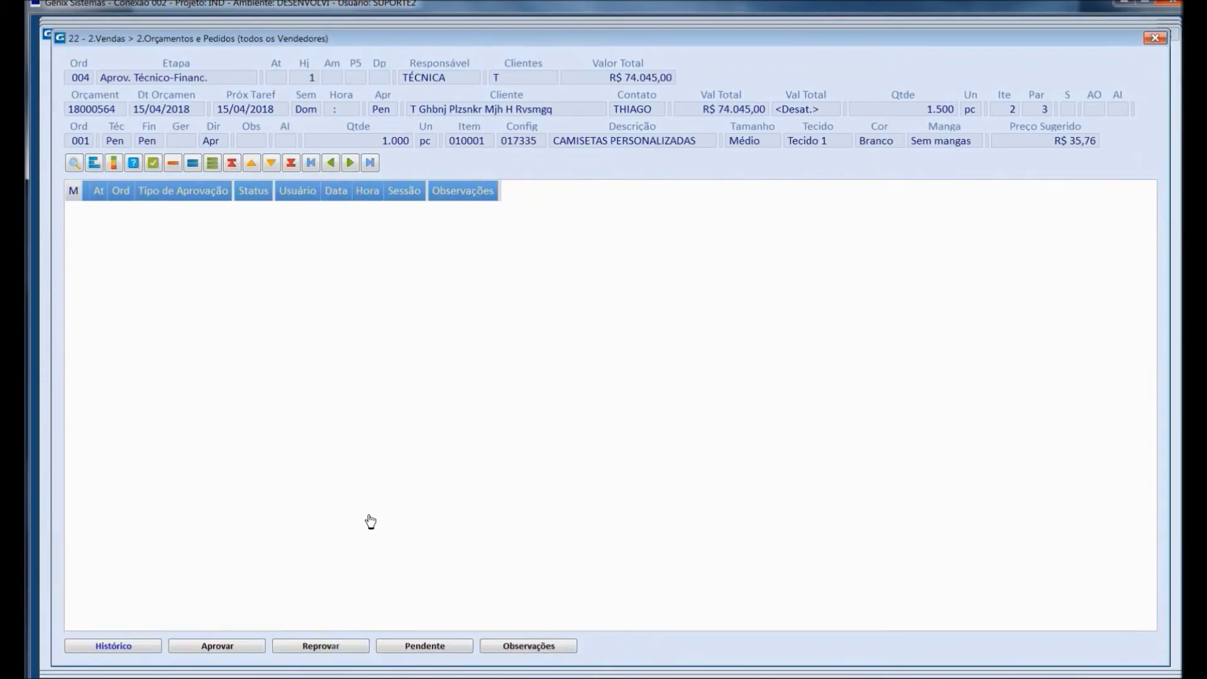
click(217, 645)
click(586, 358)
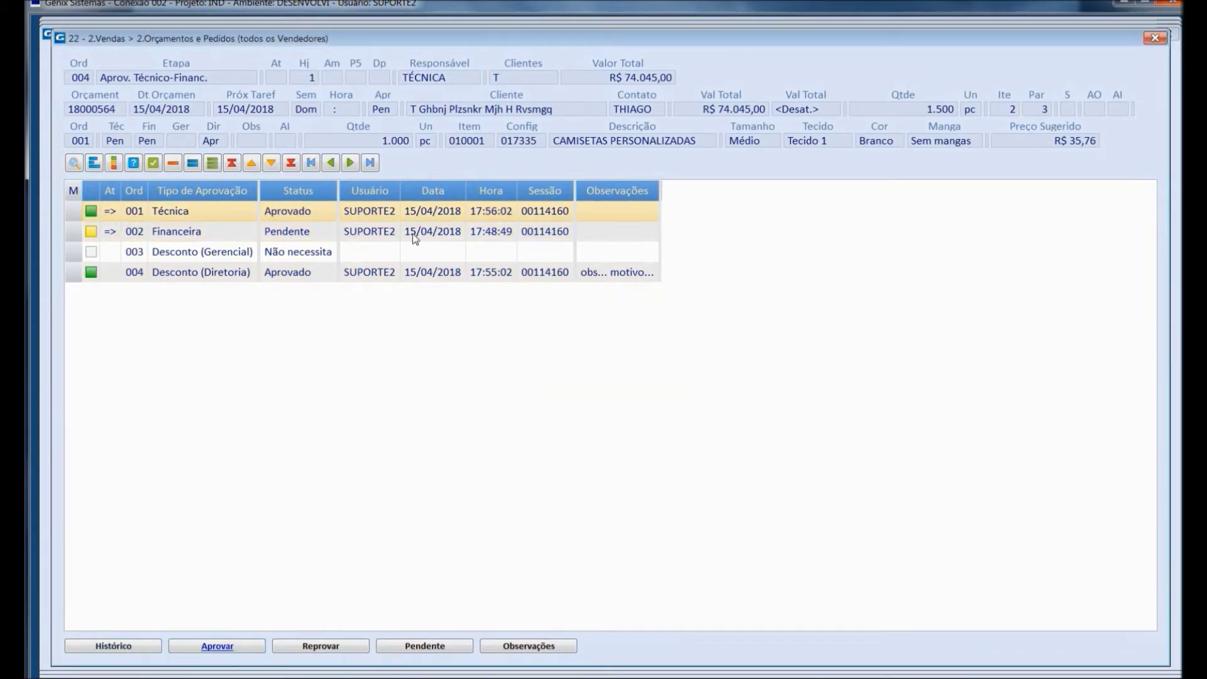
right_click(412, 233)
click(450, 265)
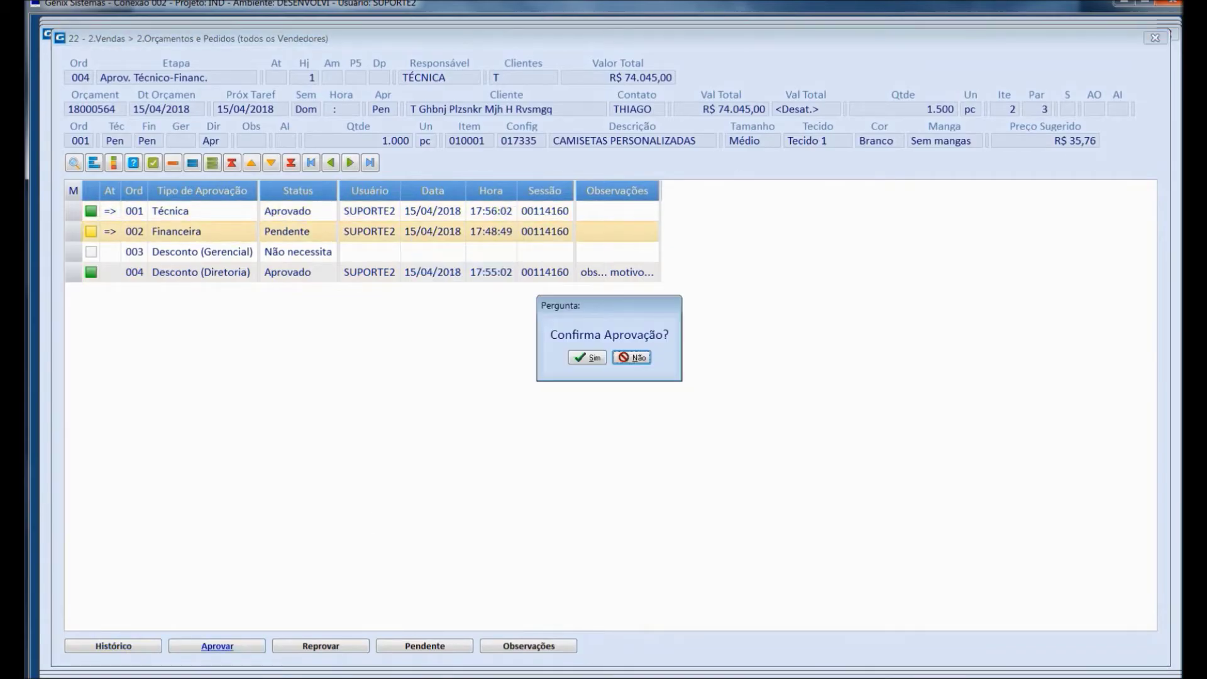
click(593, 357)
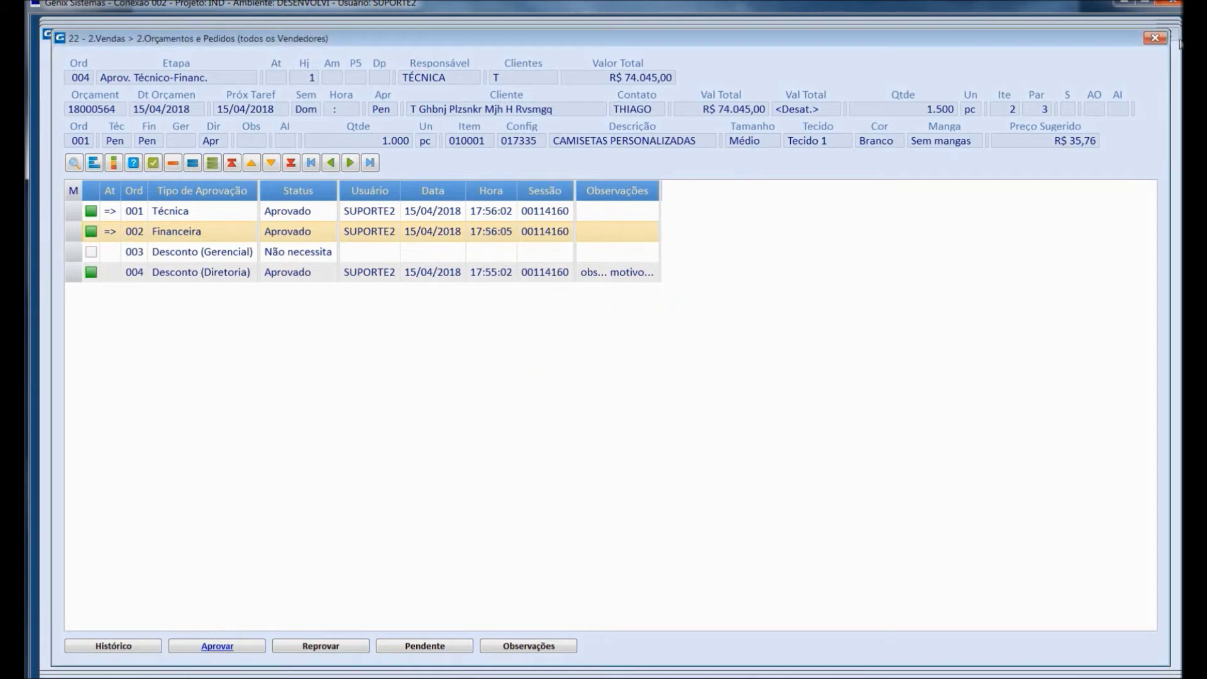
click(1155, 38)
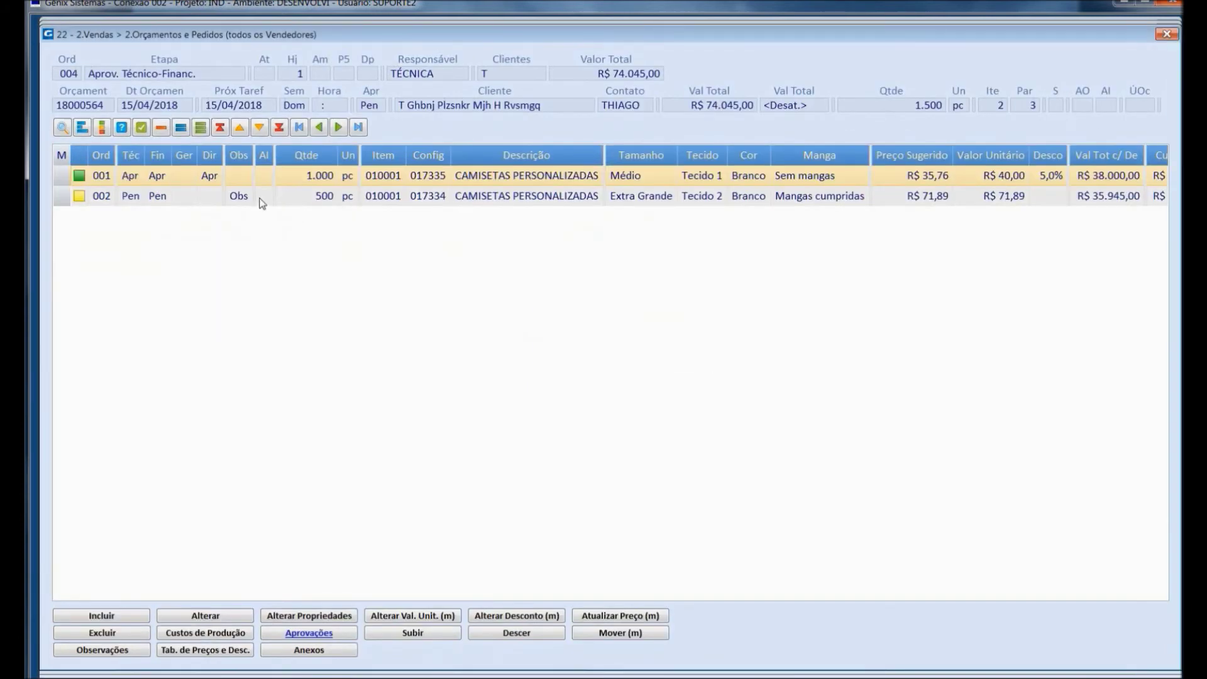
Grant the Técnica and Financeira approvals for item 002, the Extra Grande shirts with Mangas cumpridas.
right_click(261, 203)
click(319, 367)
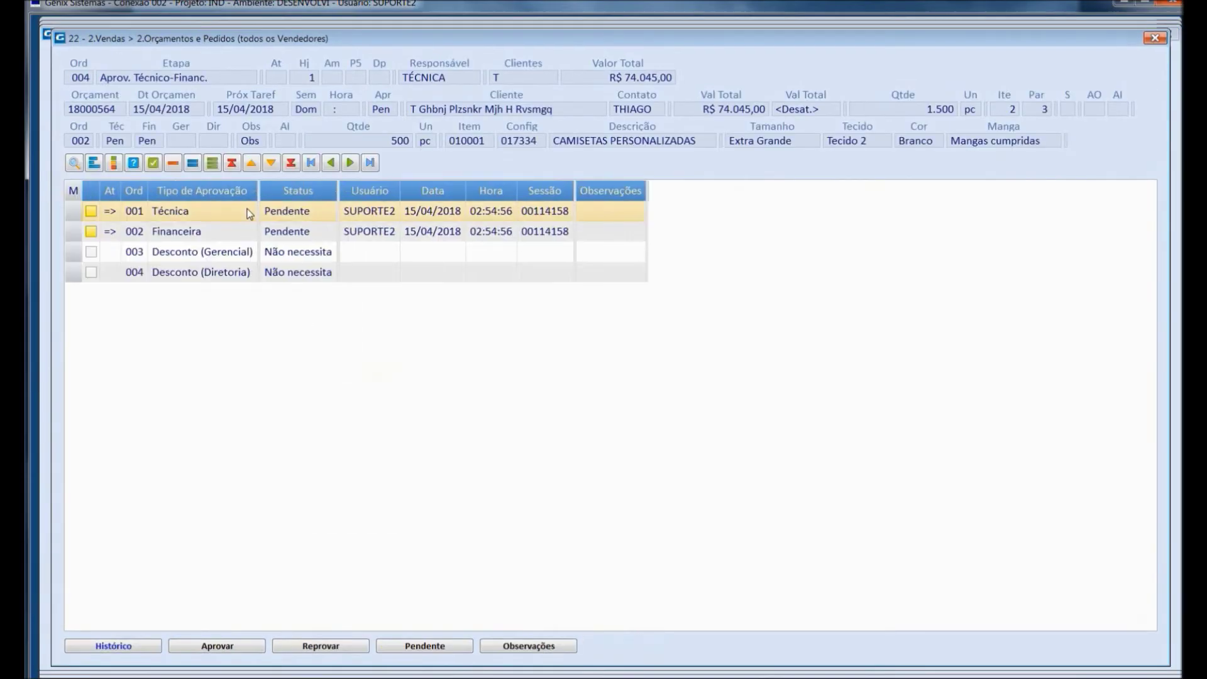
right_click(247, 209)
click(283, 237)
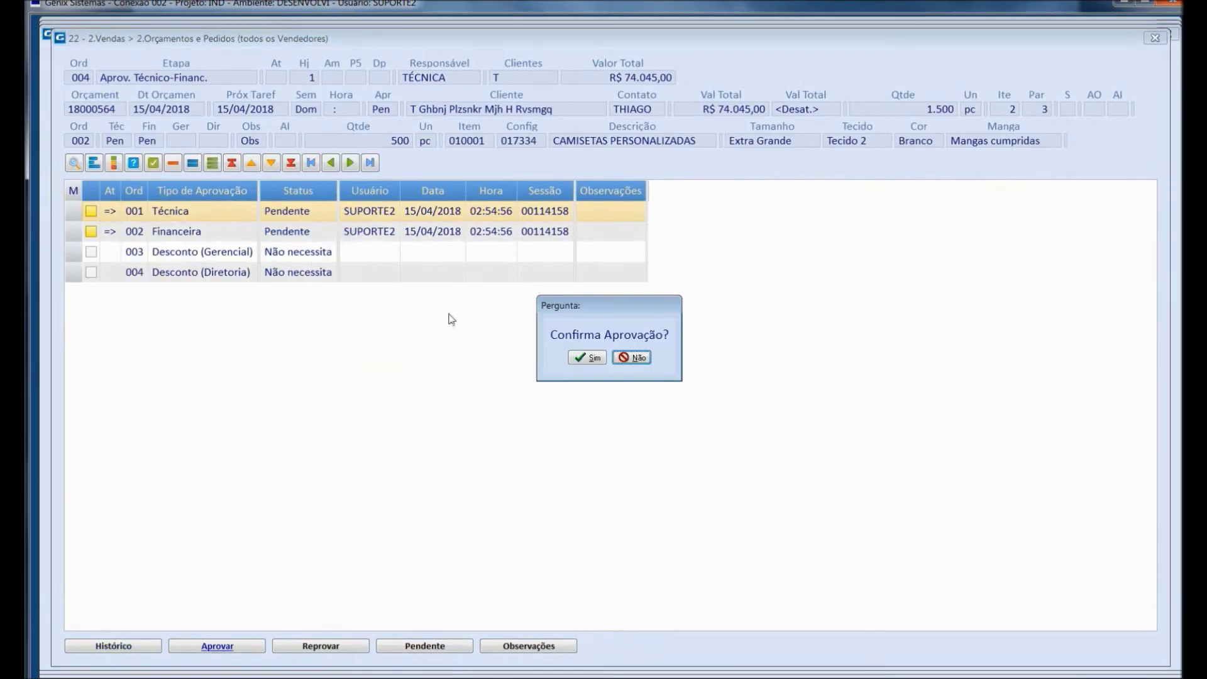
click(570, 357)
right_click(473, 229)
click(511, 264)
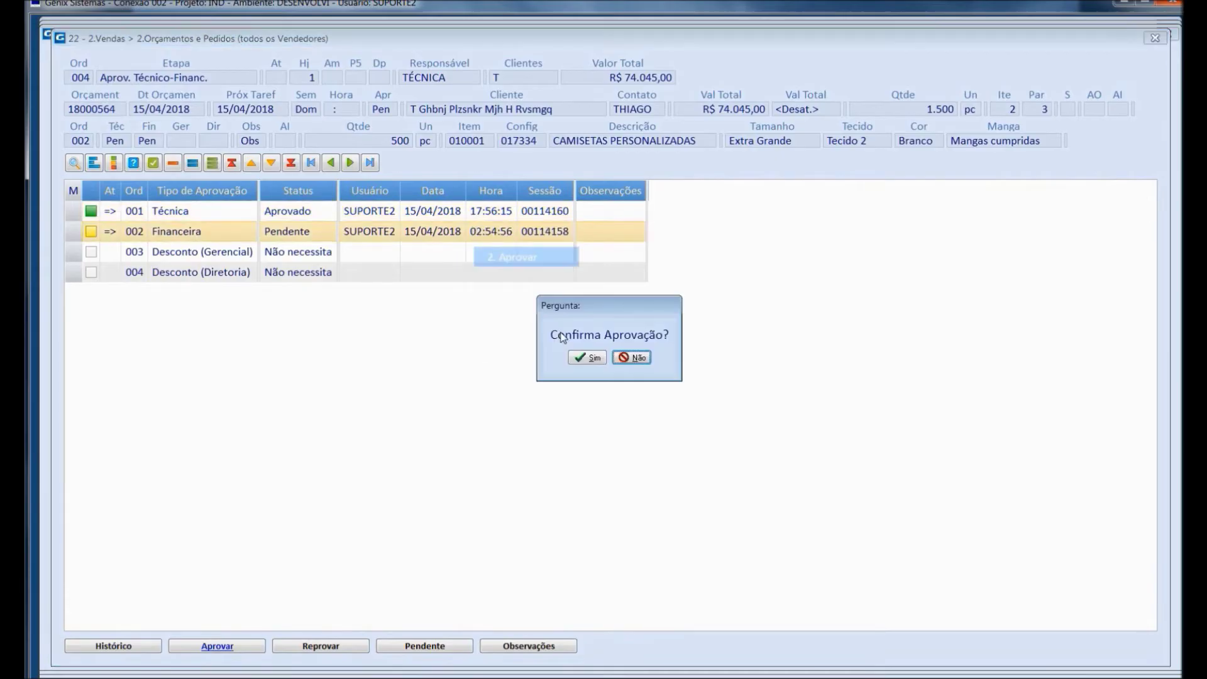
click(573, 357)
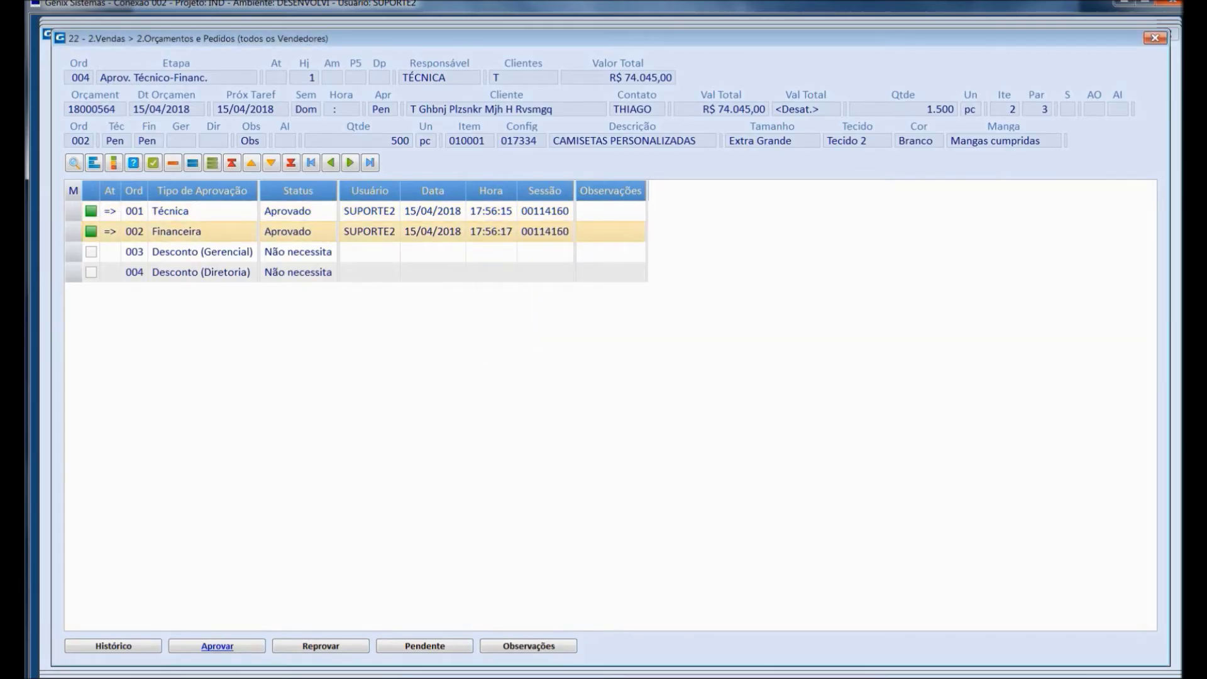
click(1164, 38)
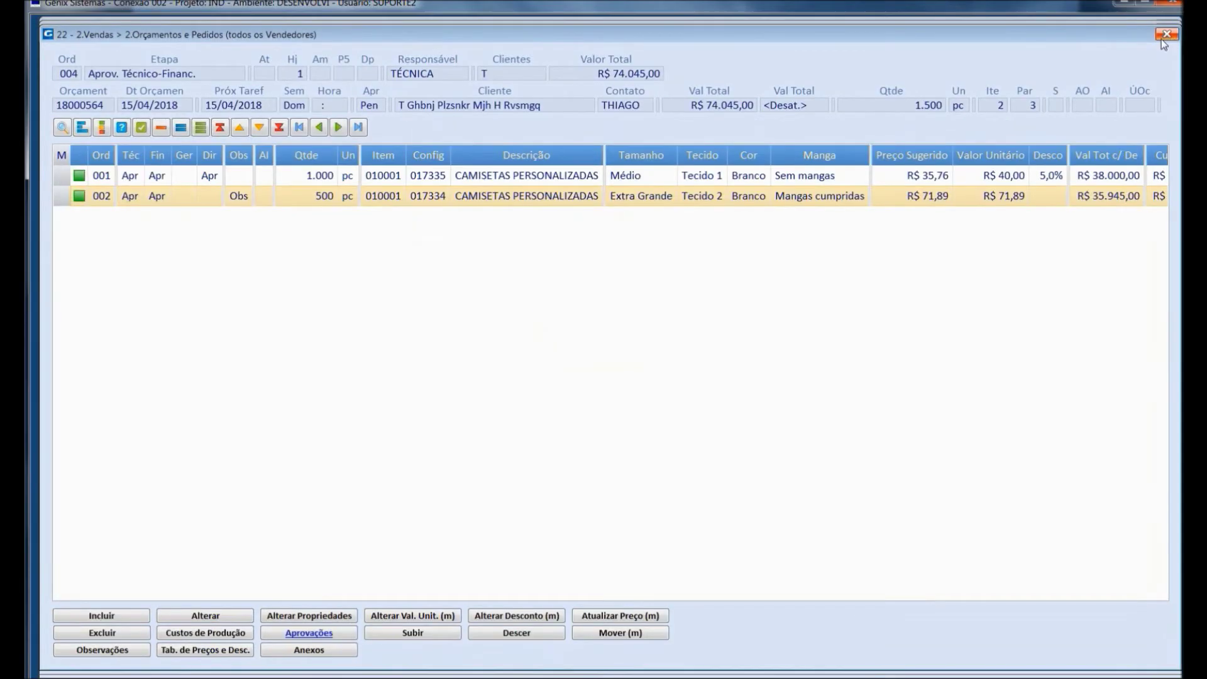
Advance the approved quote out of the Aprov. Técnico-Financ. stage and return to the stage list.
click(1164, 35)
click(410, 657)
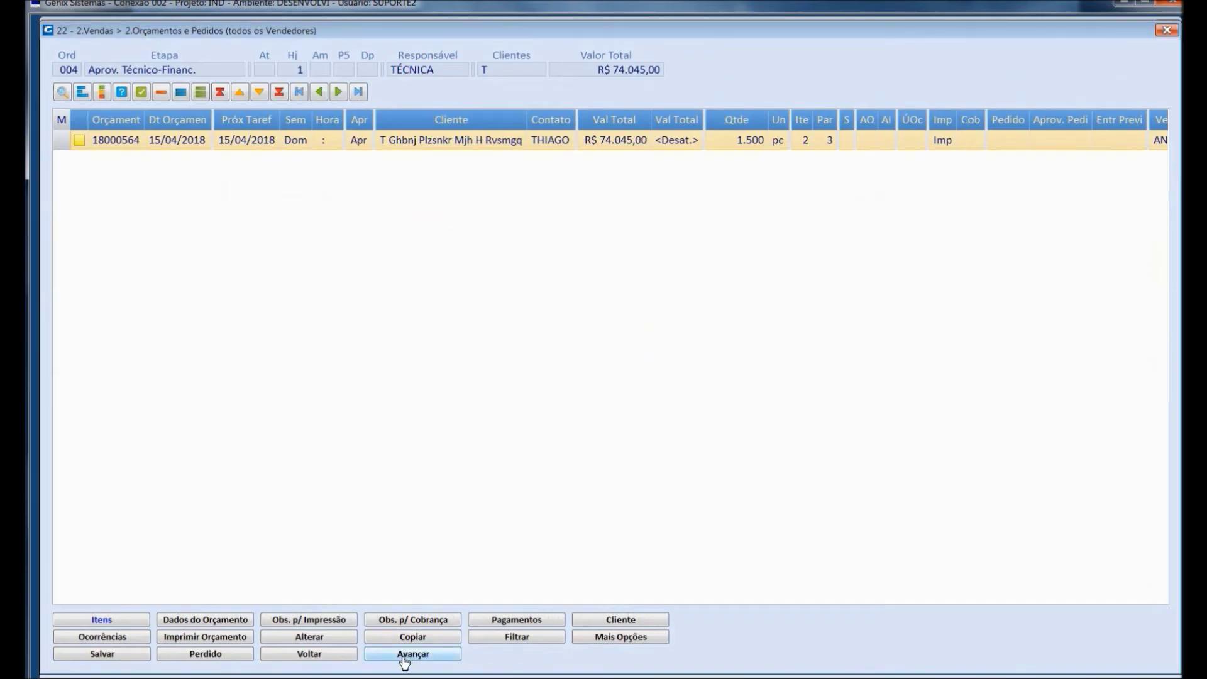
click(589, 358)
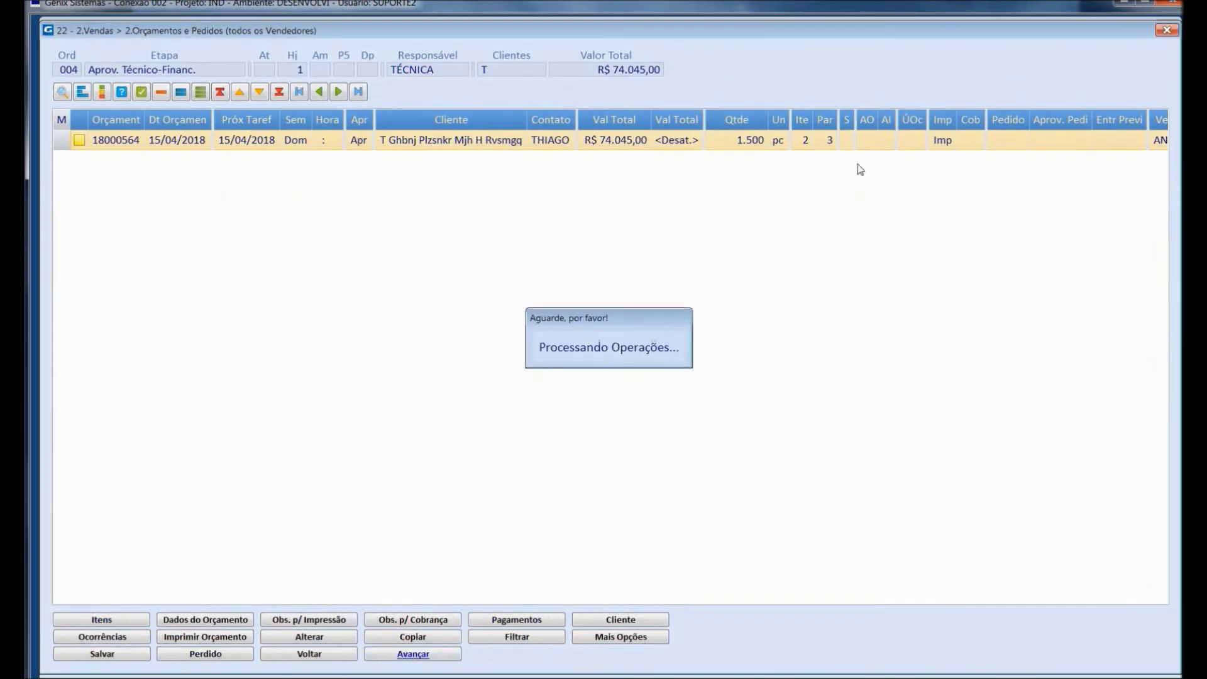
click(1163, 33)
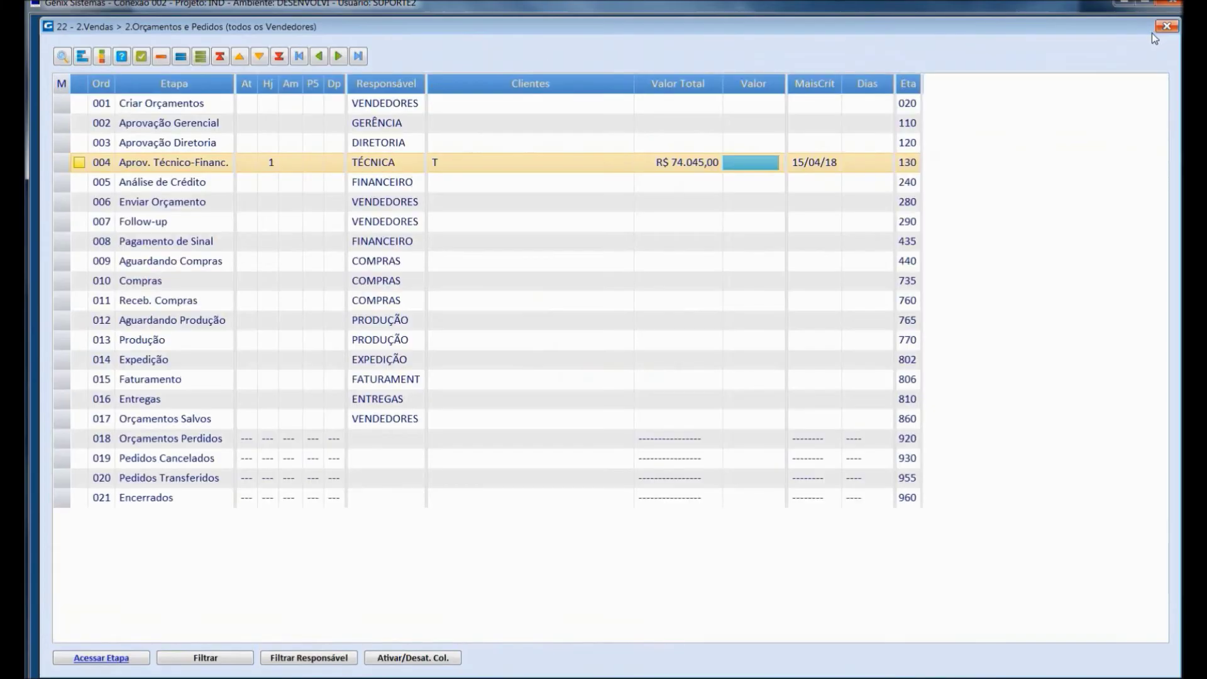
Advance the quote out of the Análise de Crédito stage and return to the stage list.
click(306, 182)
double_click(305, 183)
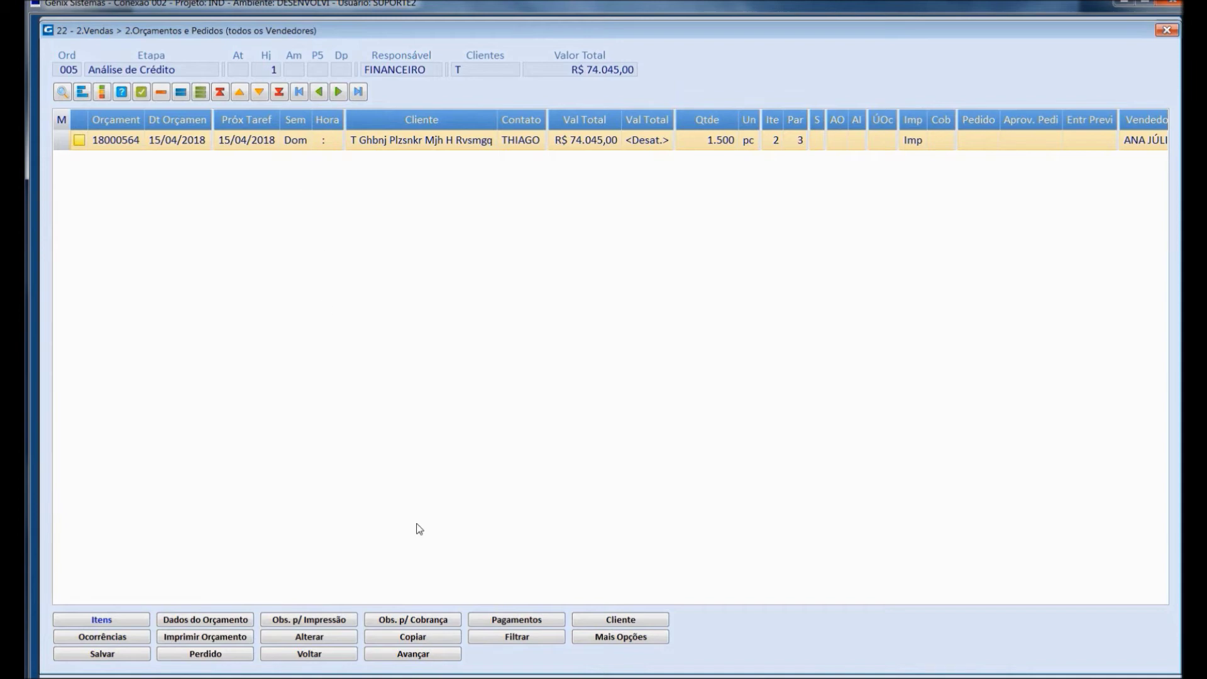
click(417, 654)
click(590, 359)
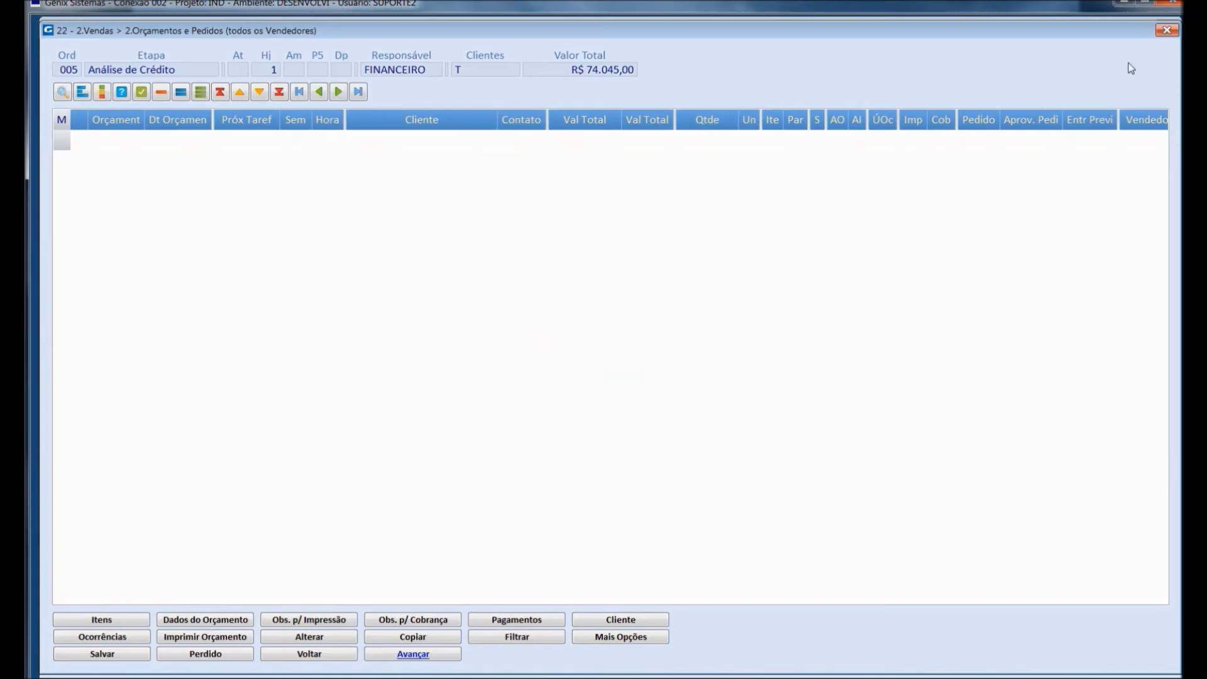
click(1167, 30)
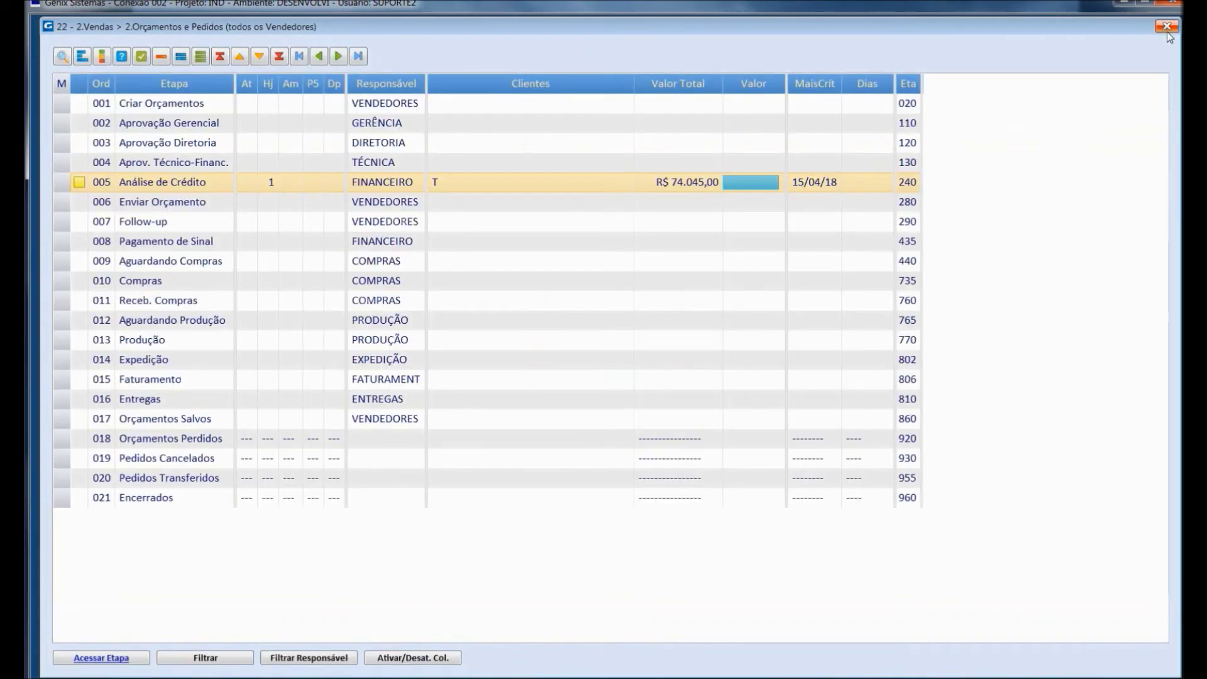
Advance the quote out of the Enviar Orçamento stage and return to the stage list.
double_click(165, 205)
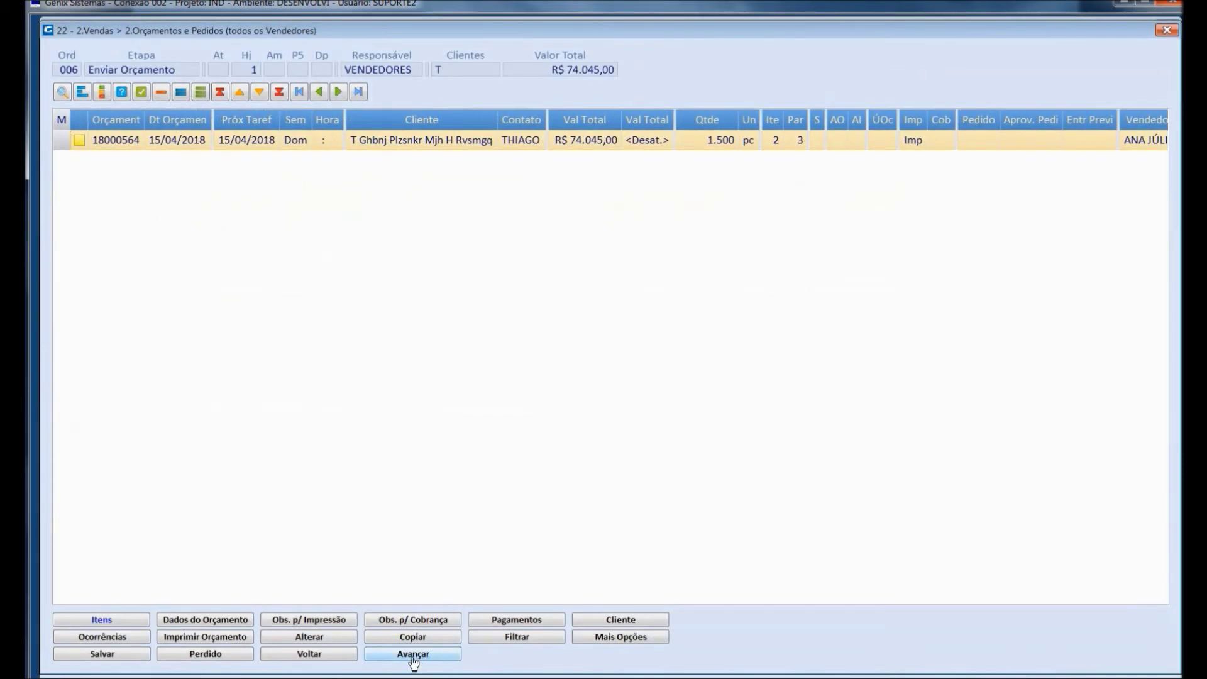
click(413, 655)
click(587, 359)
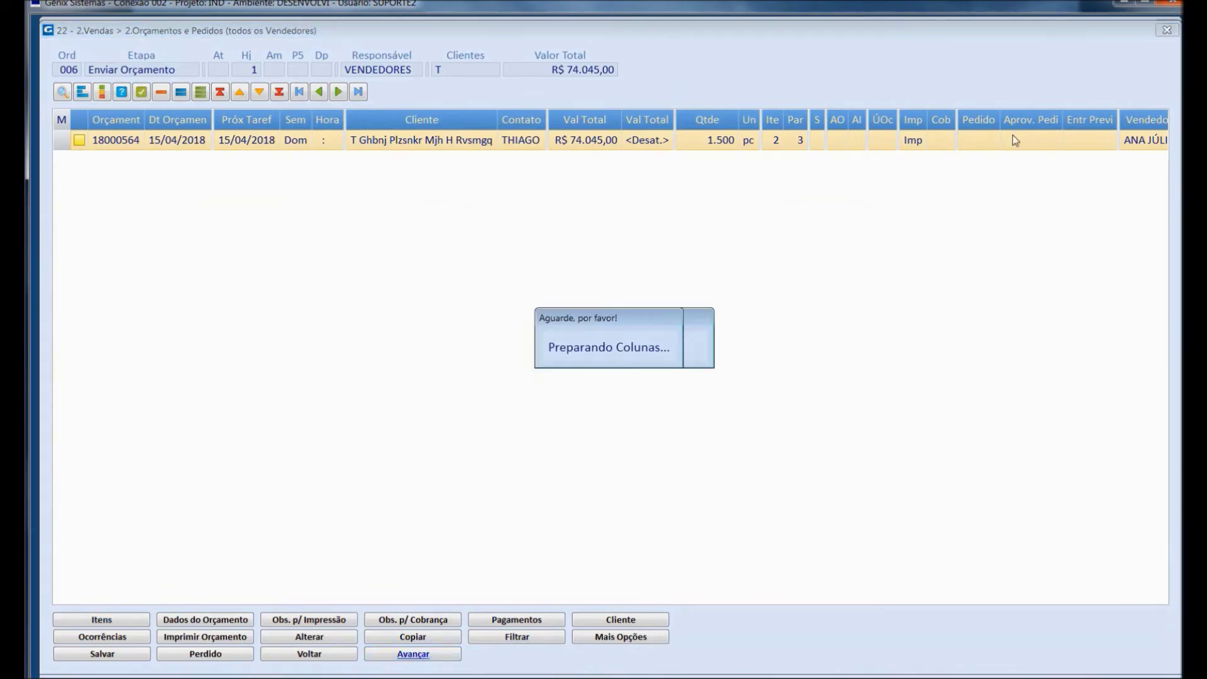
click(1164, 33)
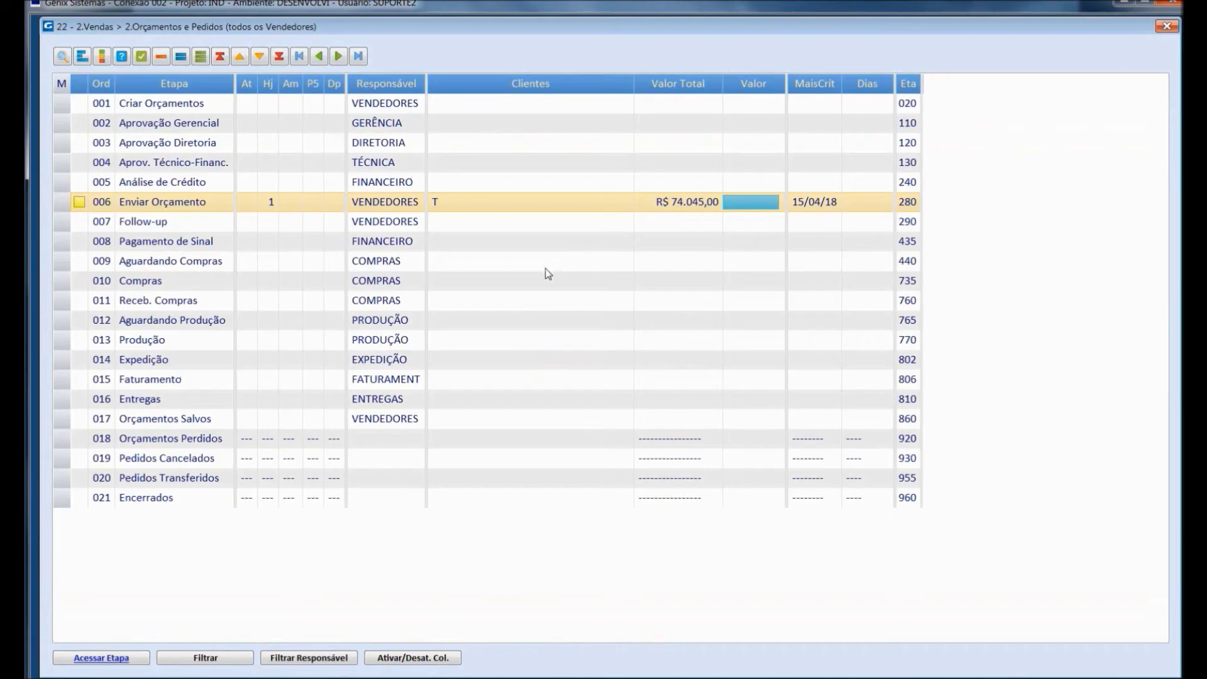
Advance the quote out of the Follow-up stage and return to the stage list.
click(272, 229)
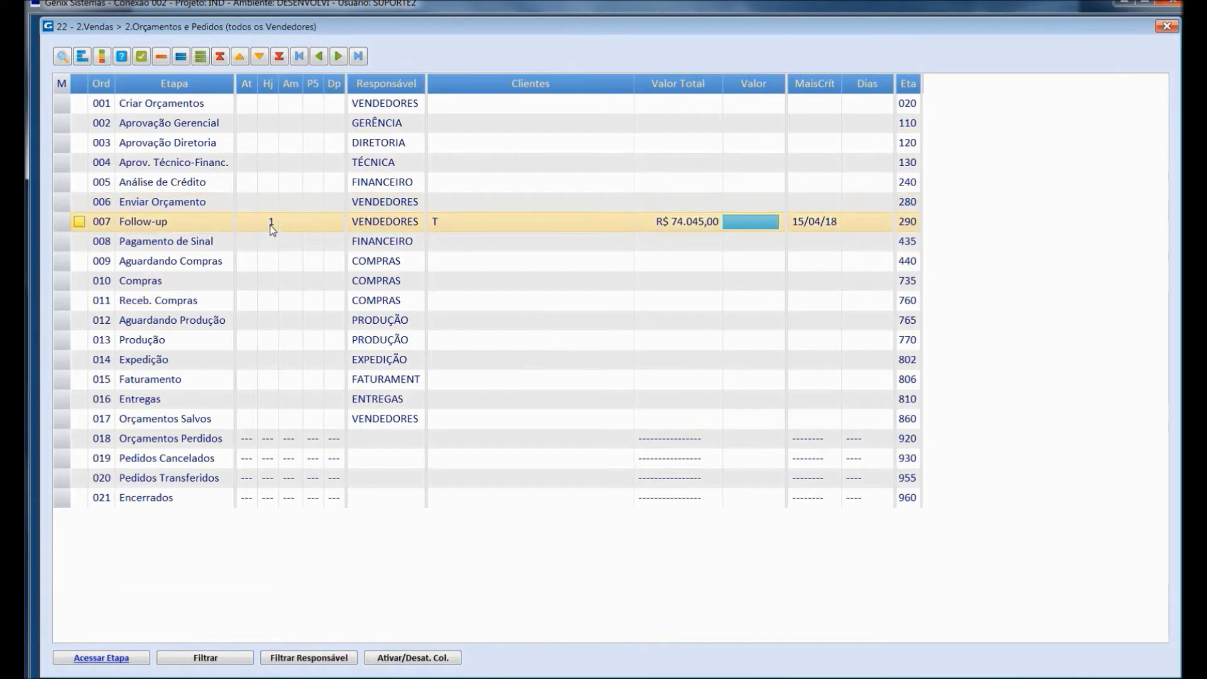
double_click(272, 228)
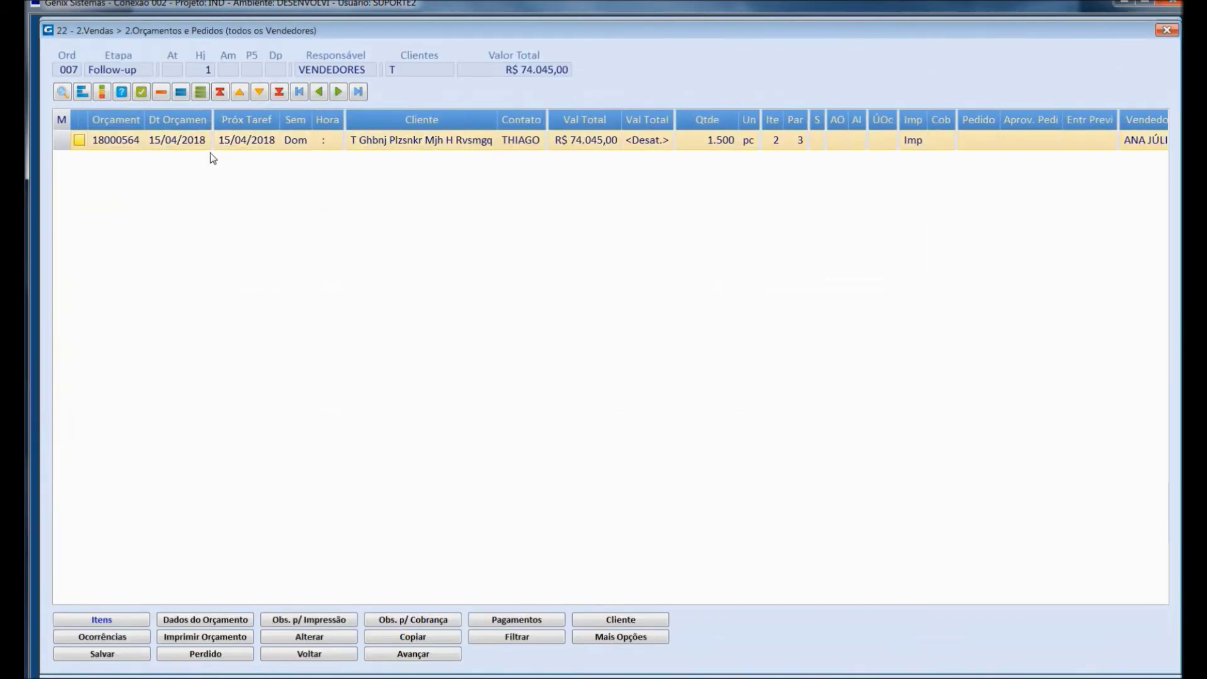
click(413, 655)
click(581, 359)
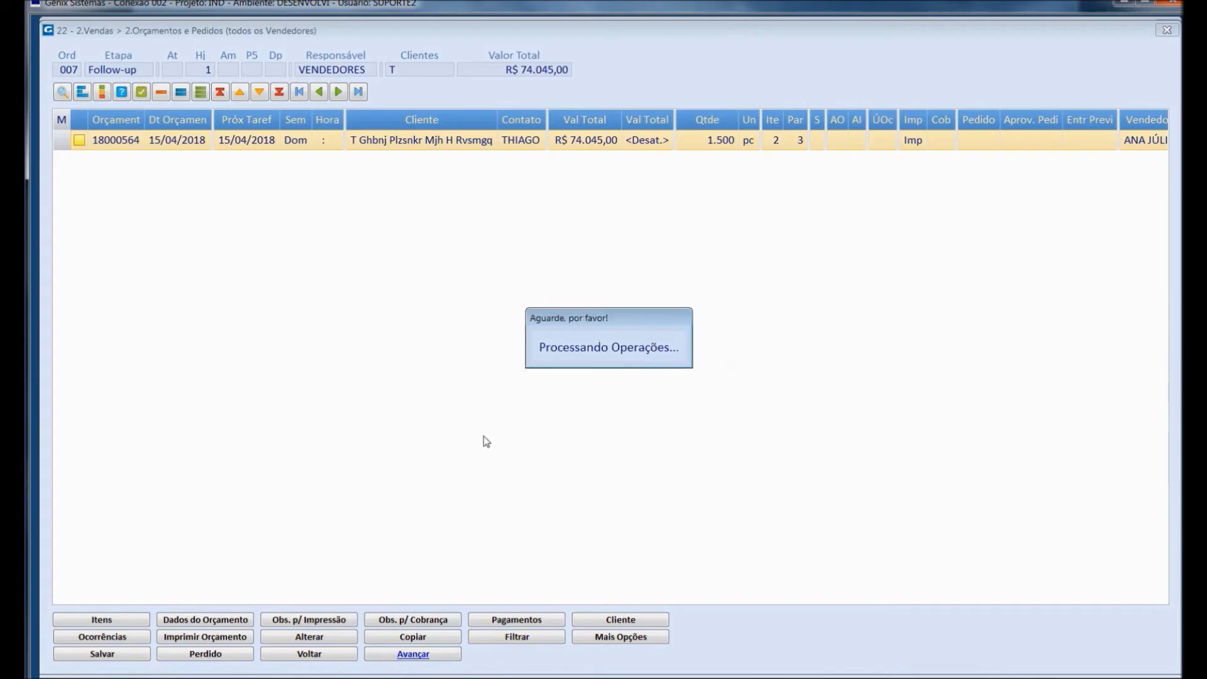
click(1165, 31)
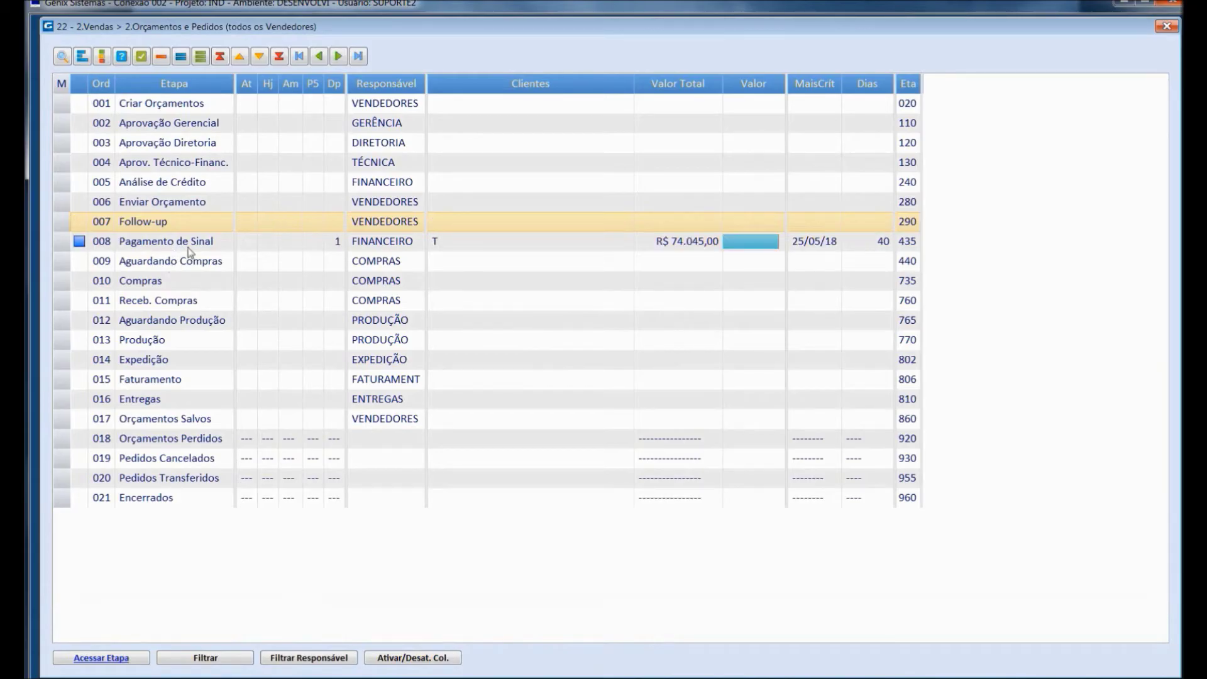
Check the Pagamento de Sinal stage, and leave Orçamentos e Pedidos.
click(190, 244)
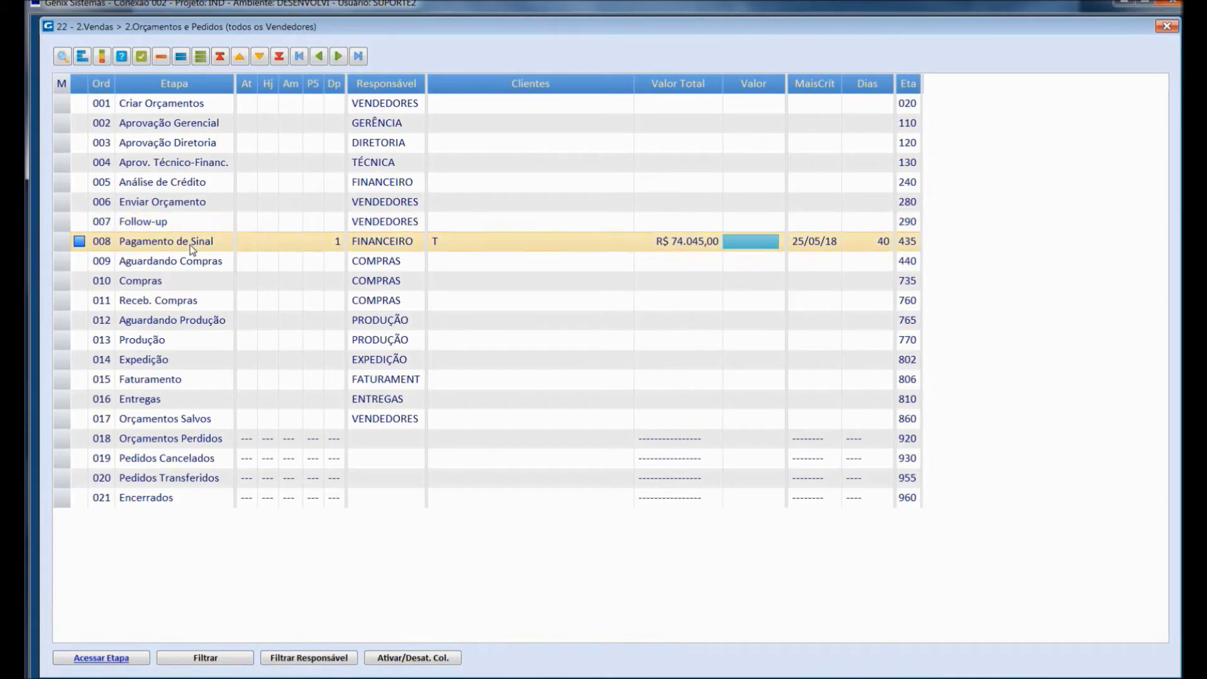
double_click(190, 244)
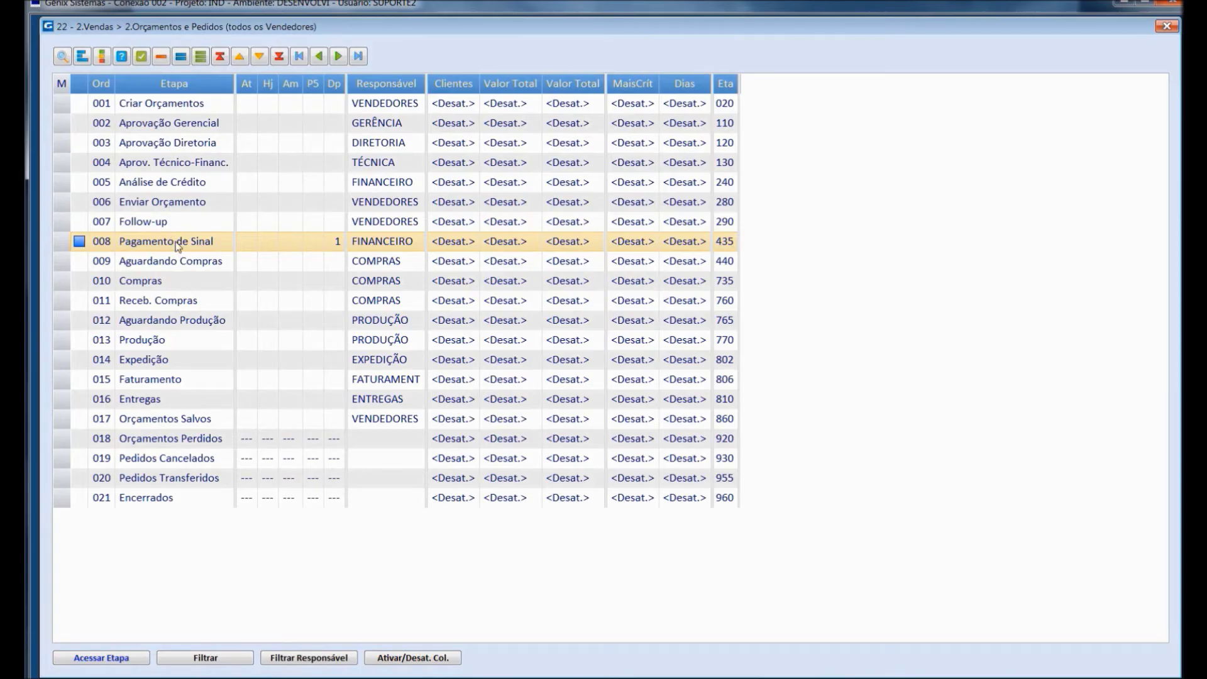
click(1165, 28)
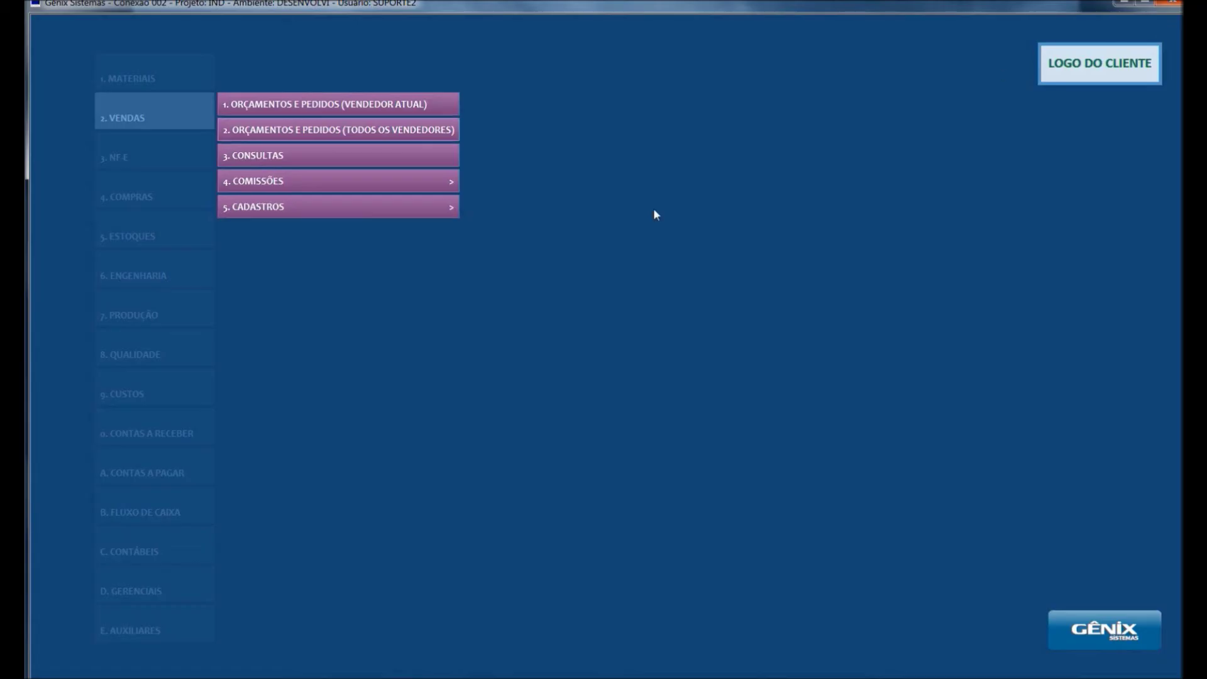
Open the Pendentes stage under Etapas in the Contas a Receber module.
key(Escape)
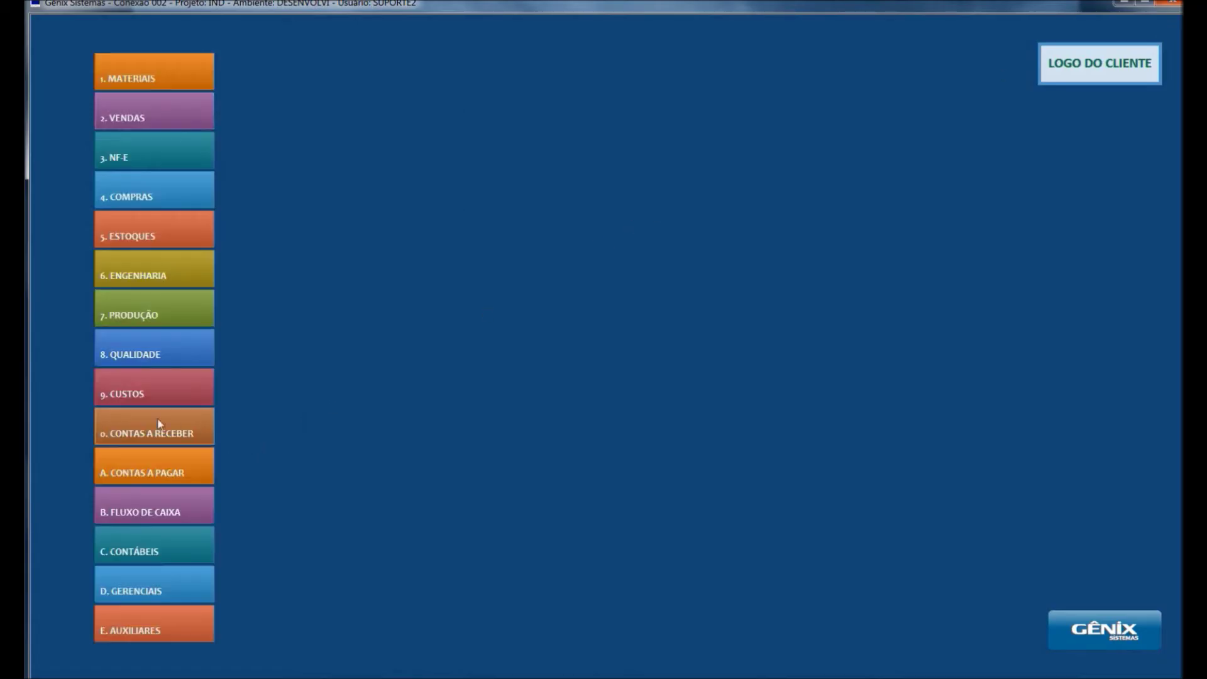
click(176, 431)
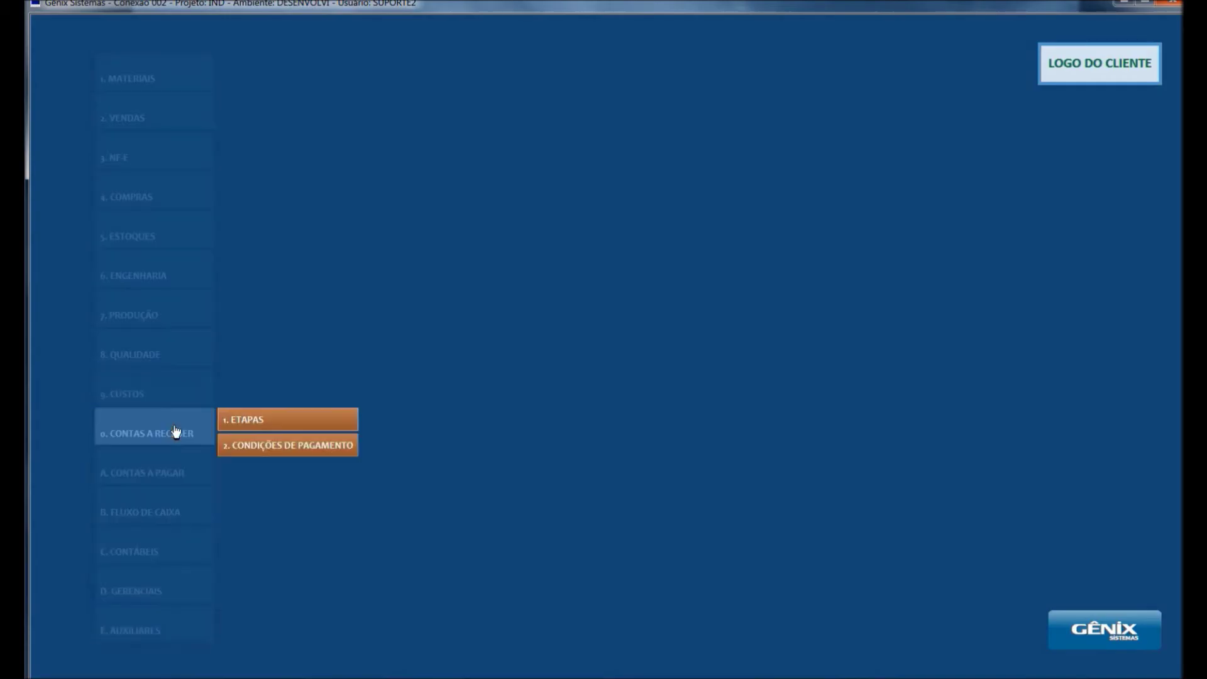
click(253, 423)
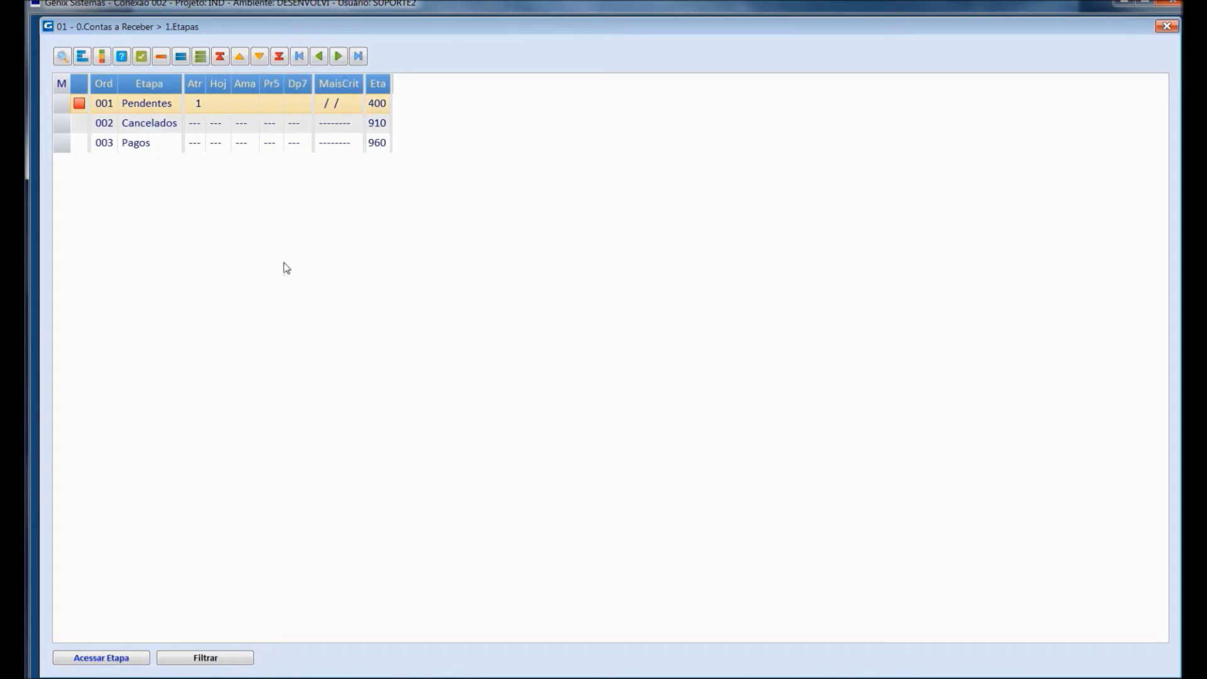
double_click(193, 105)
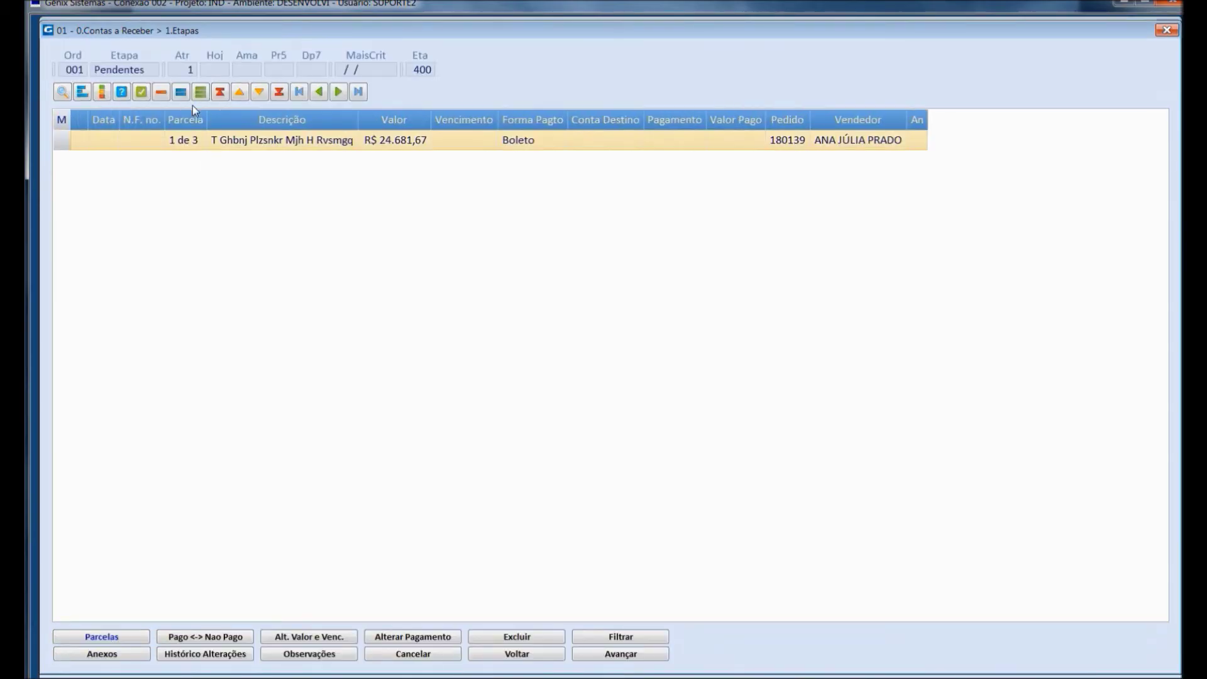
Set the destination account of installment 1 de 3 to BRADESCO - PINHEIROS in its payment data.
click(420, 637)
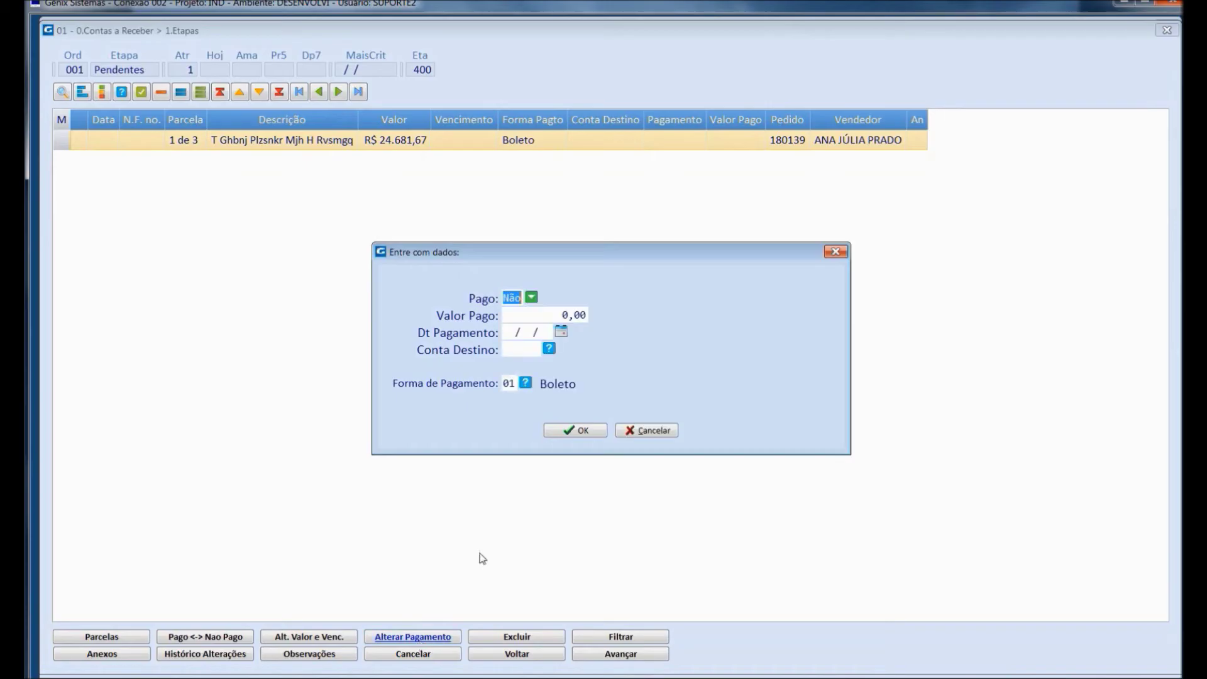
double_click(526, 349)
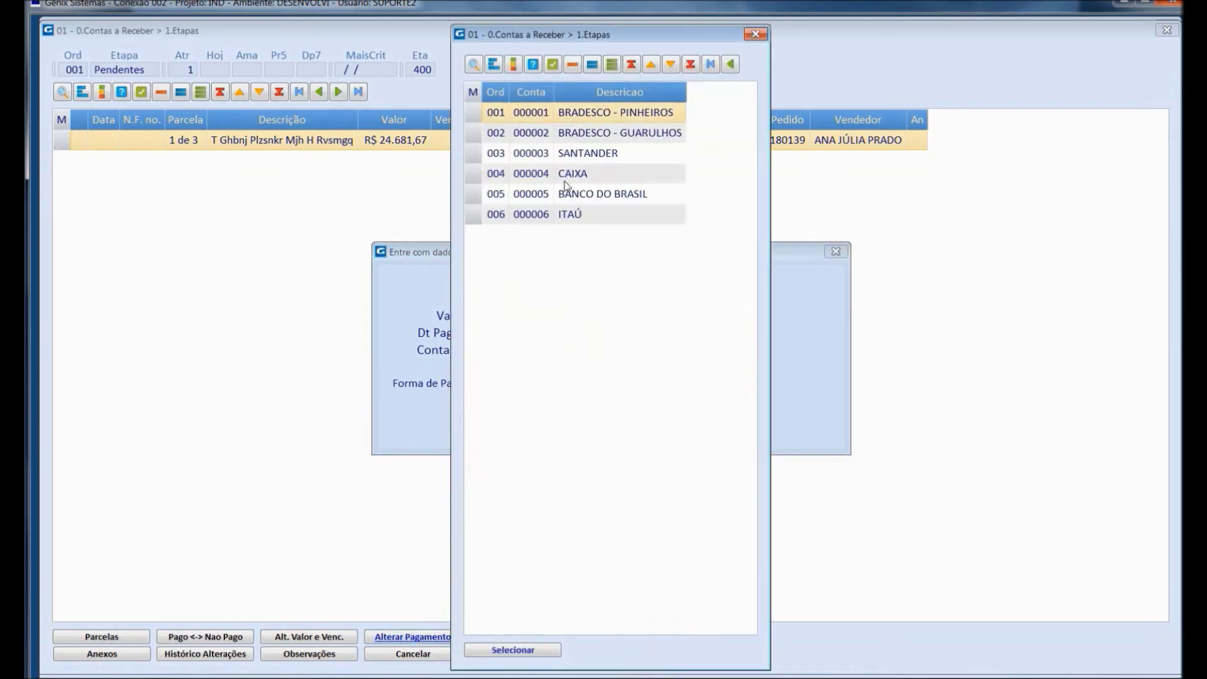
double_click(598, 115)
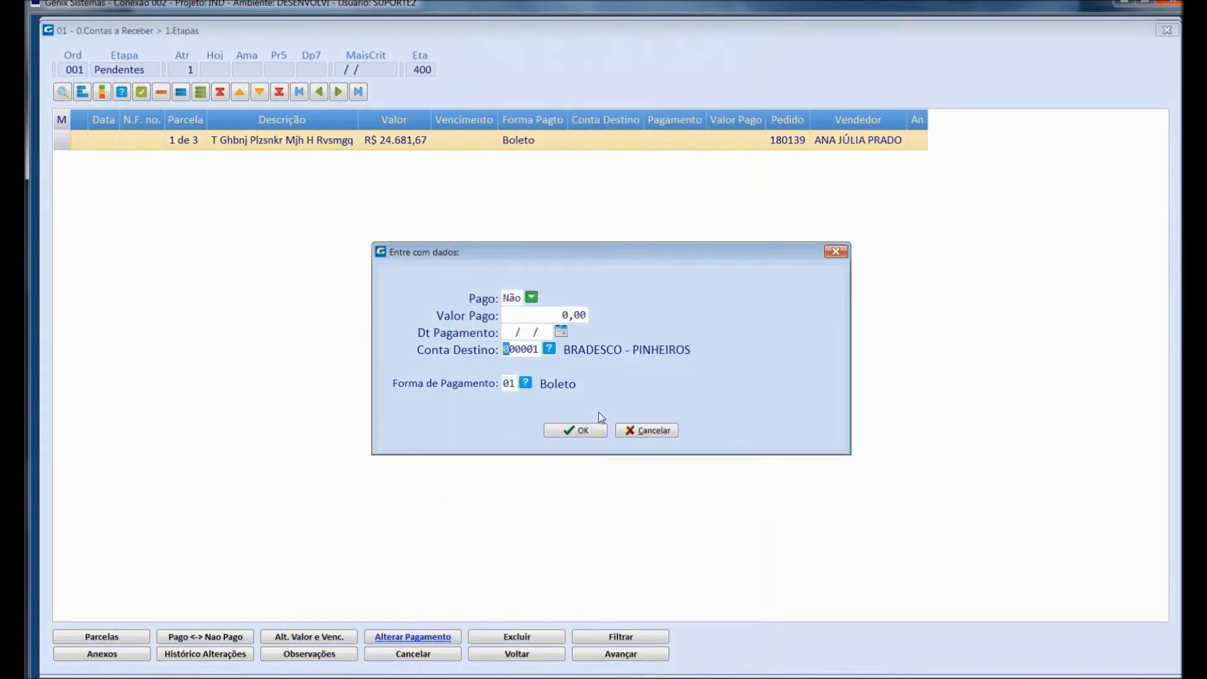
click(583, 431)
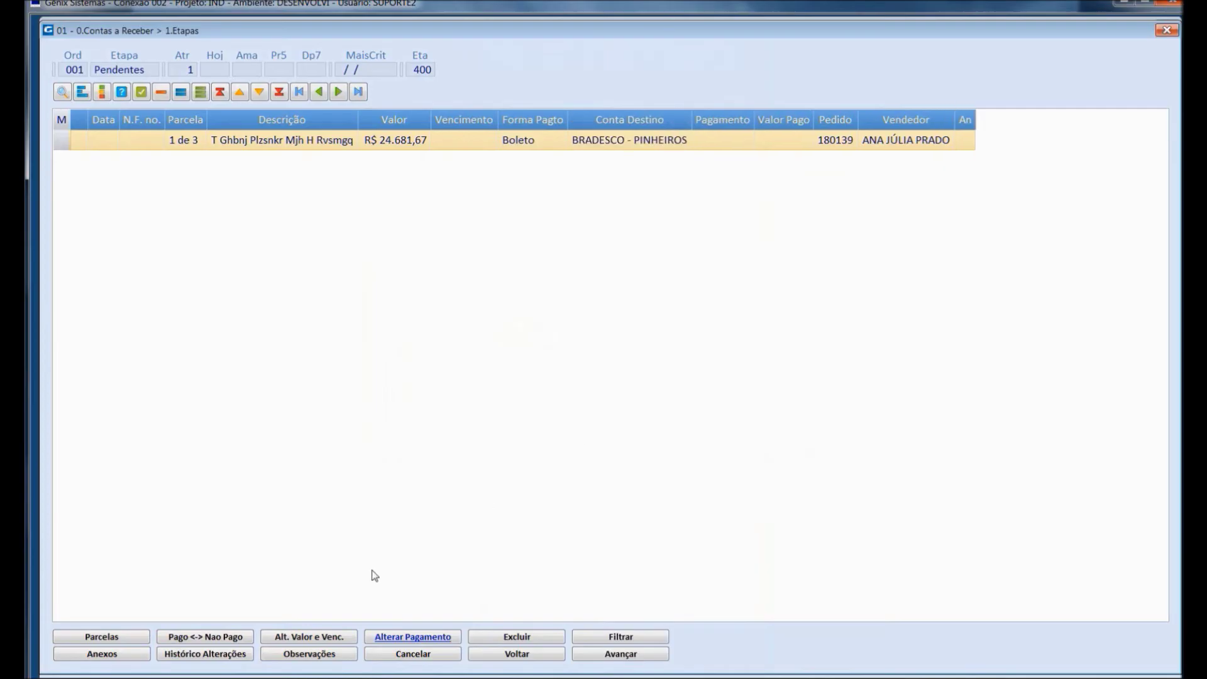
Mark installment 1 de 3 as paid with today's date and advance it out of the Pendentes stage.
click(204, 638)
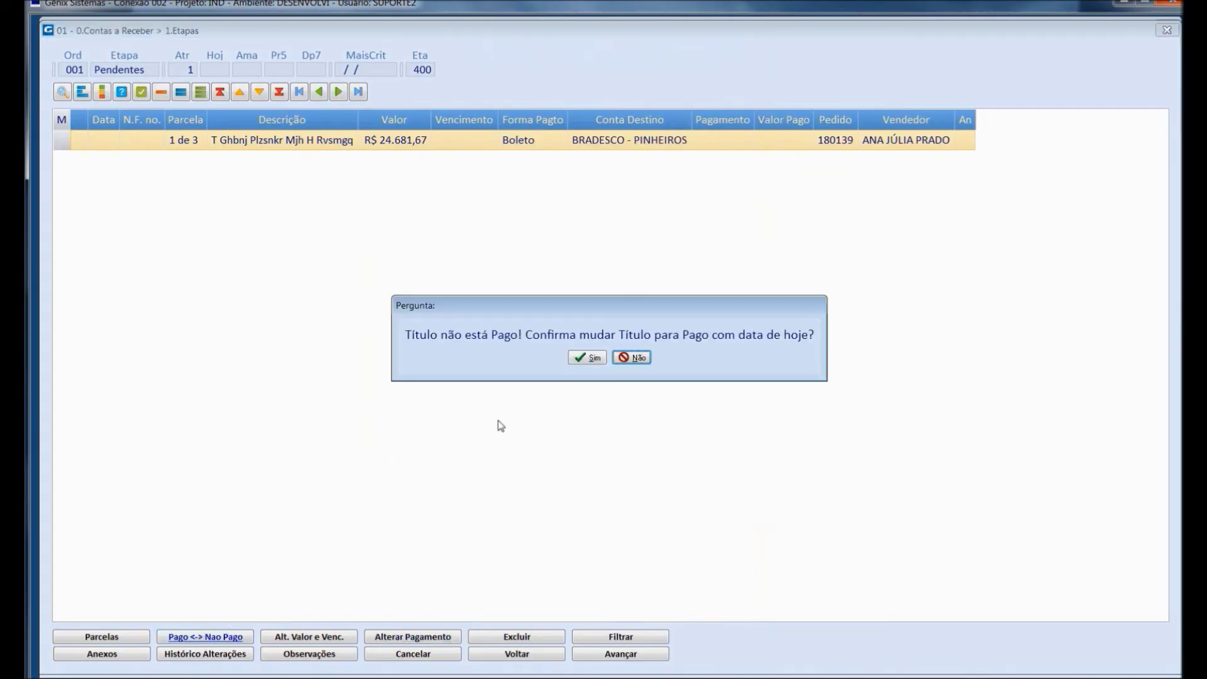
click(585, 354)
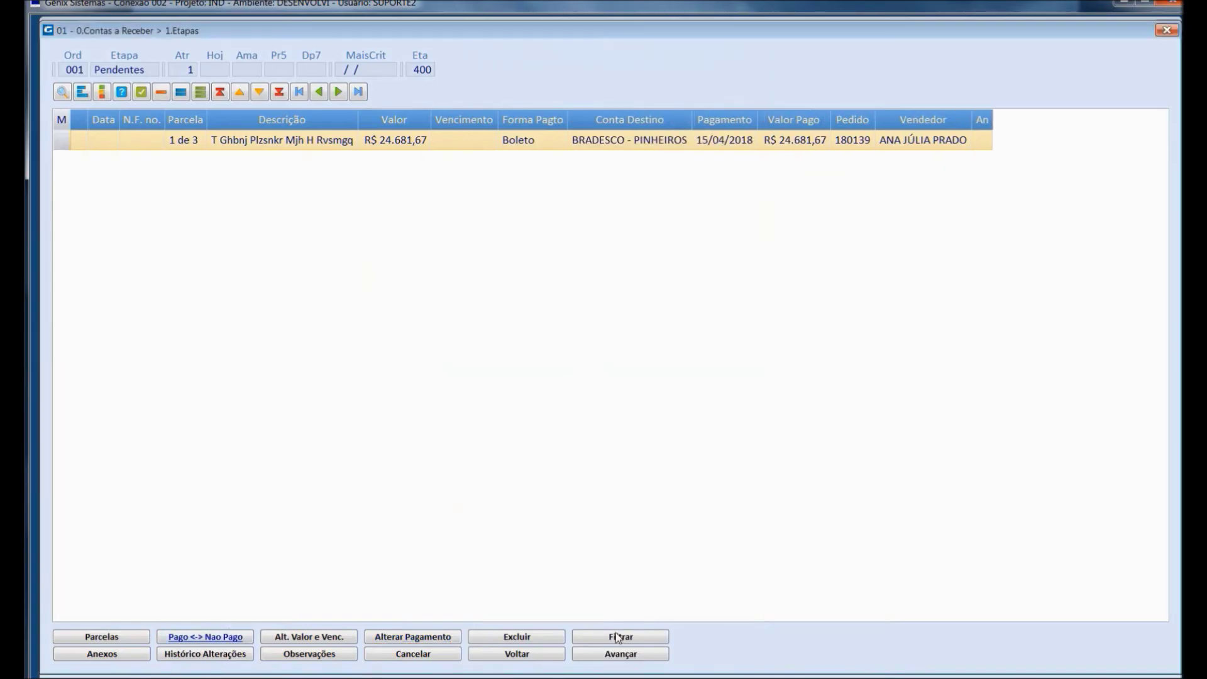
click(615, 653)
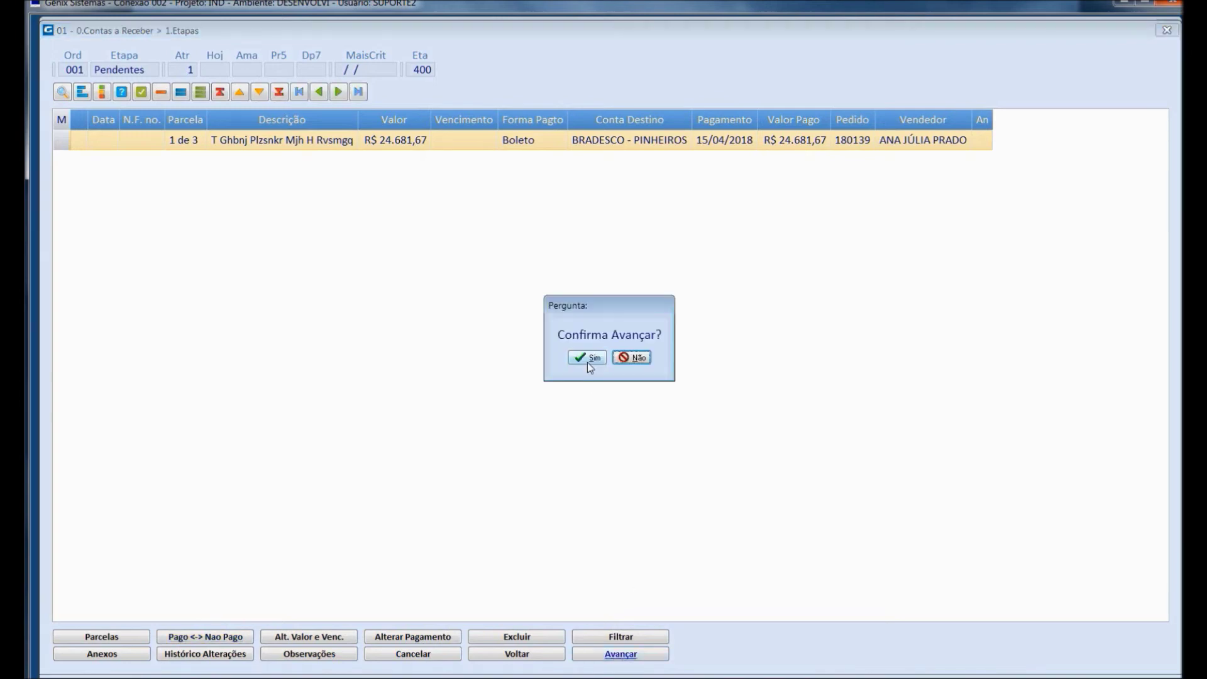
click(585, 356)
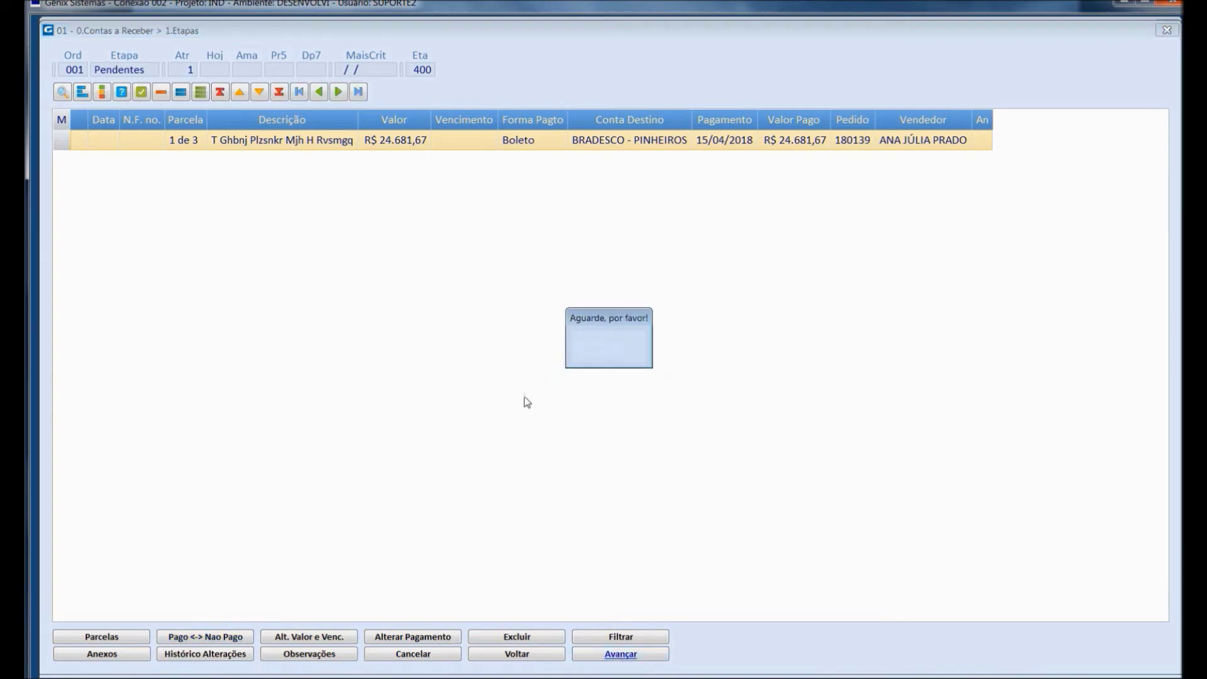
Leave Contas a Receber and open Orçamentos e Pedidos (todos os Vendedores) under Vendas for the same quote number.
click(1164, 32)
click(1164, 25)
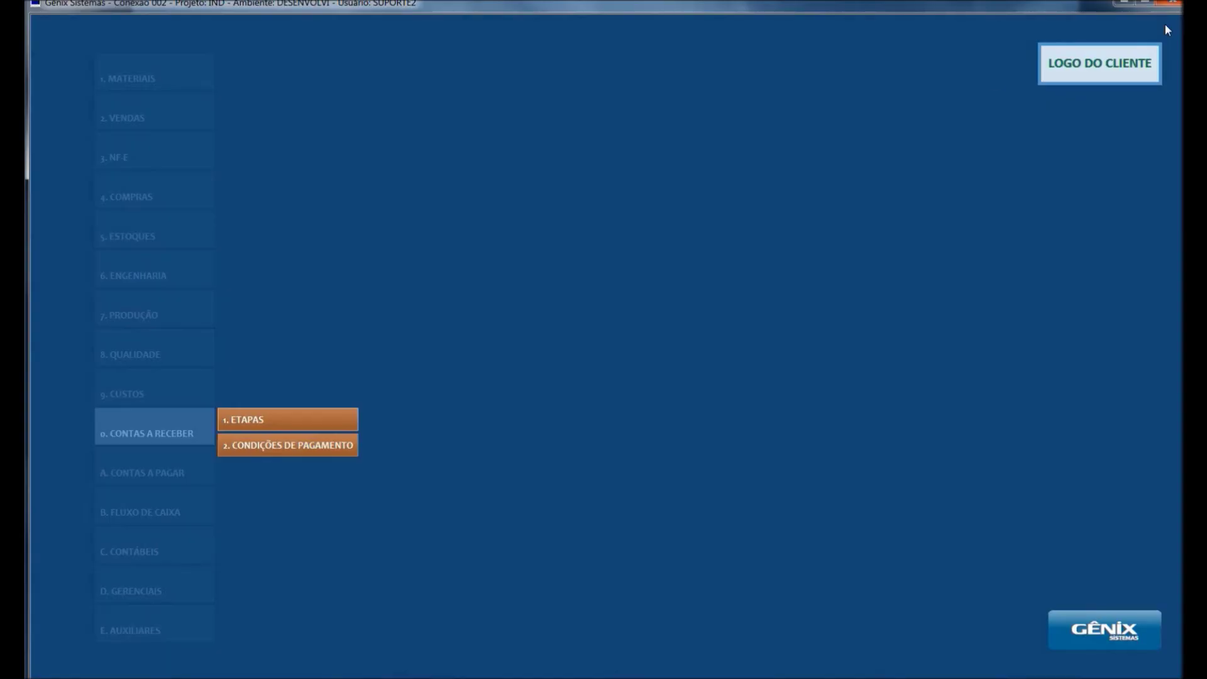
click(148, 108)
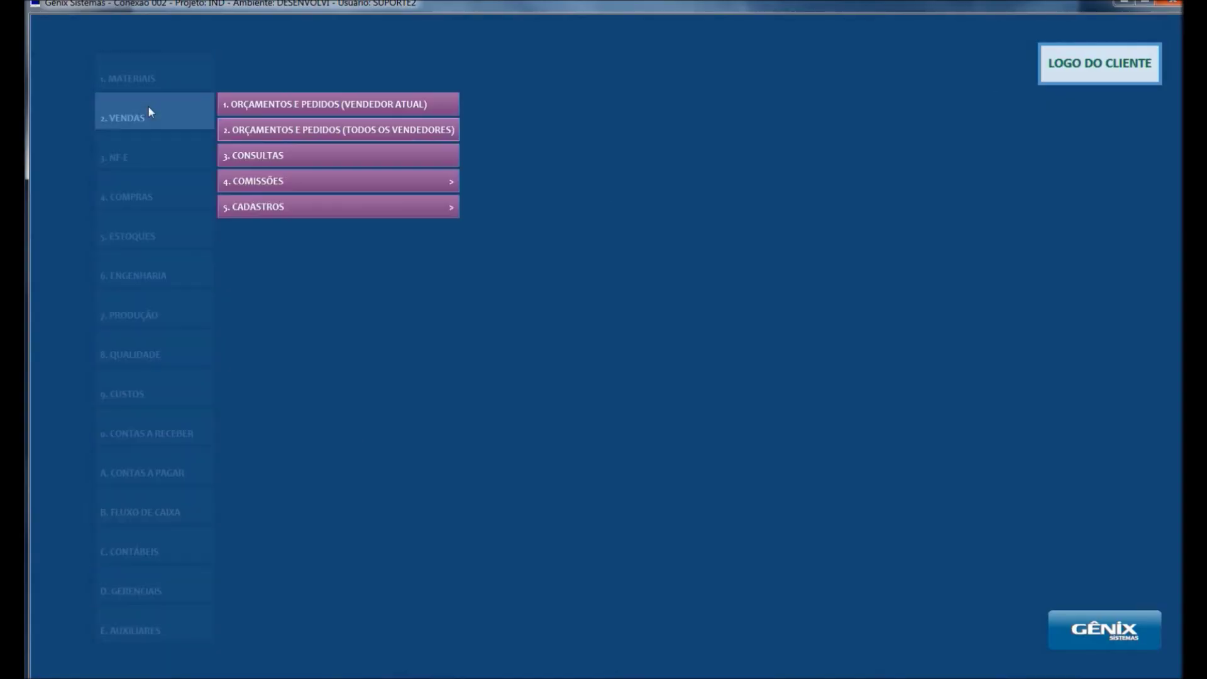
click(263, 127)
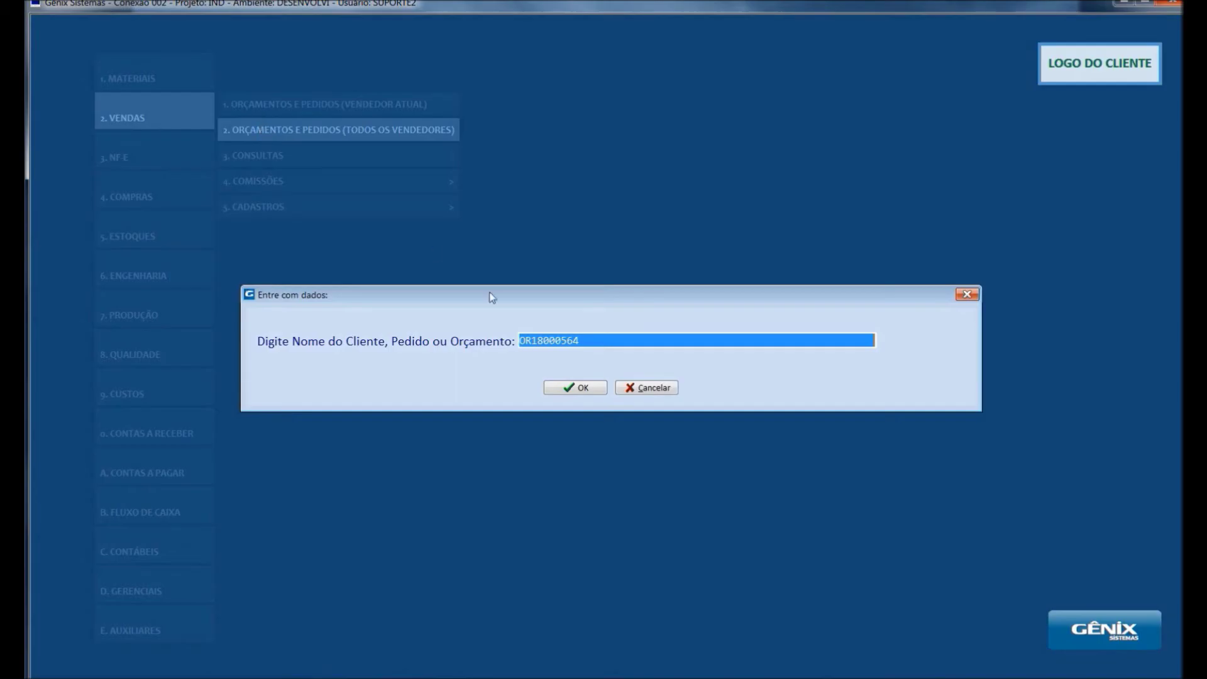
click(569, 387)
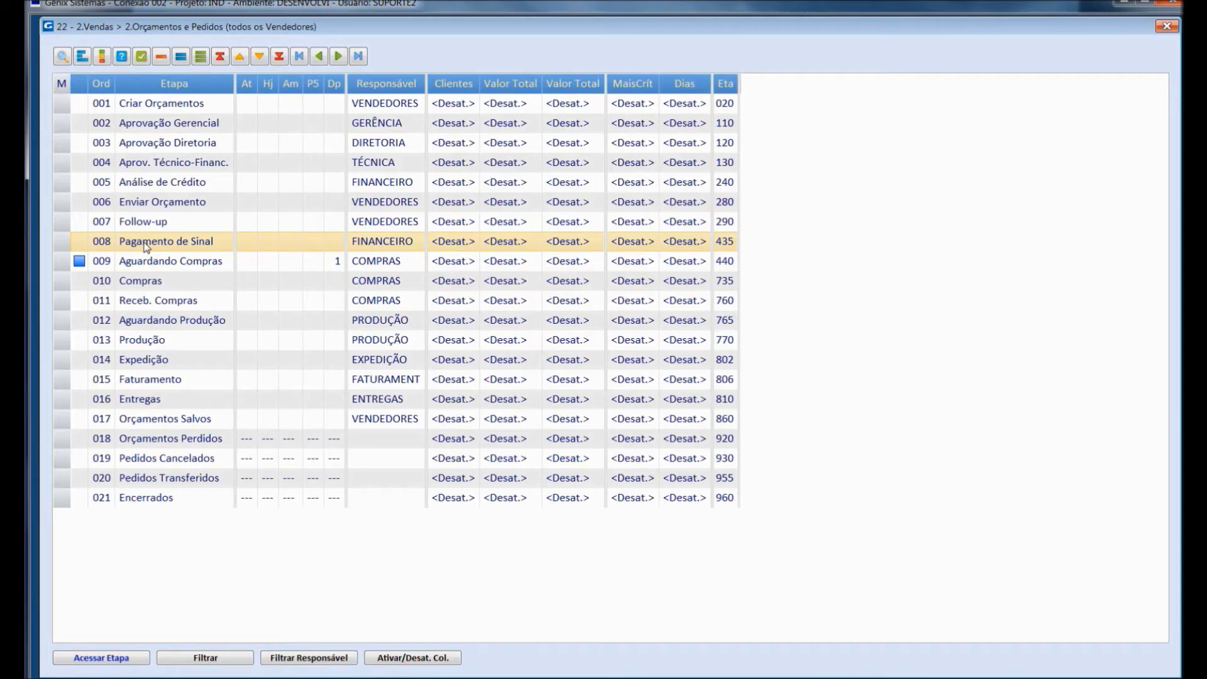
Advance the order out of the Aguardando Compras stage and return to the stage list.
click(183, 263)
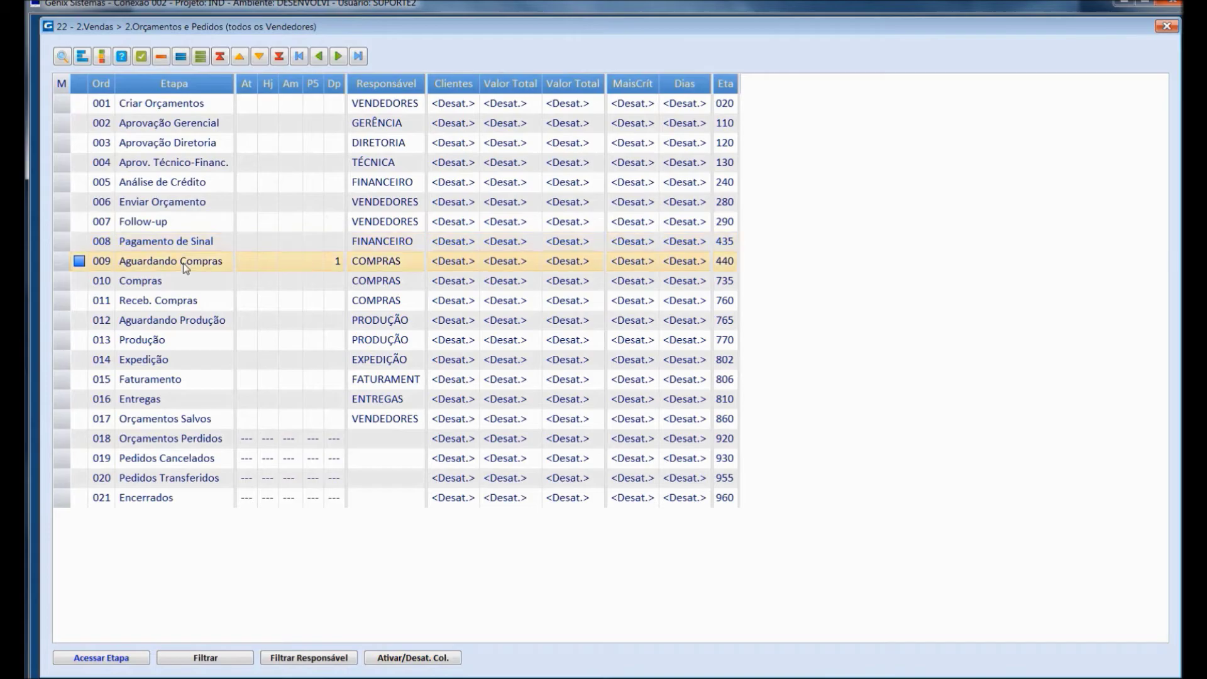
double_click(183, 263)
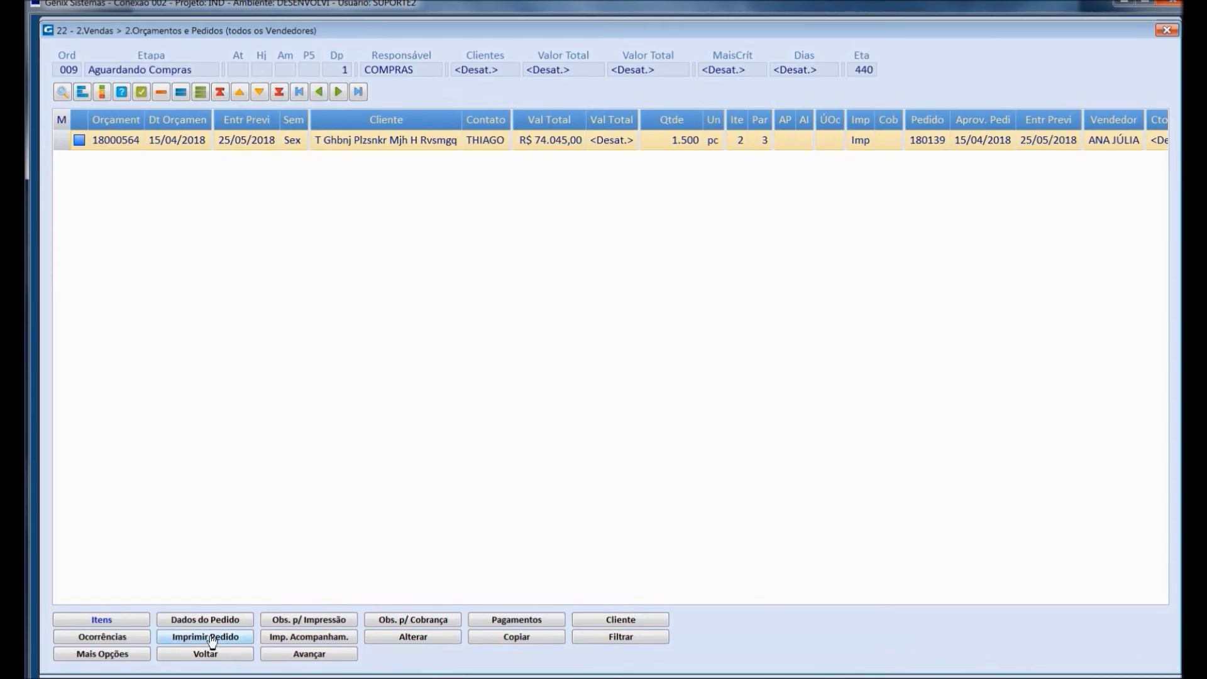
click(310, 655)
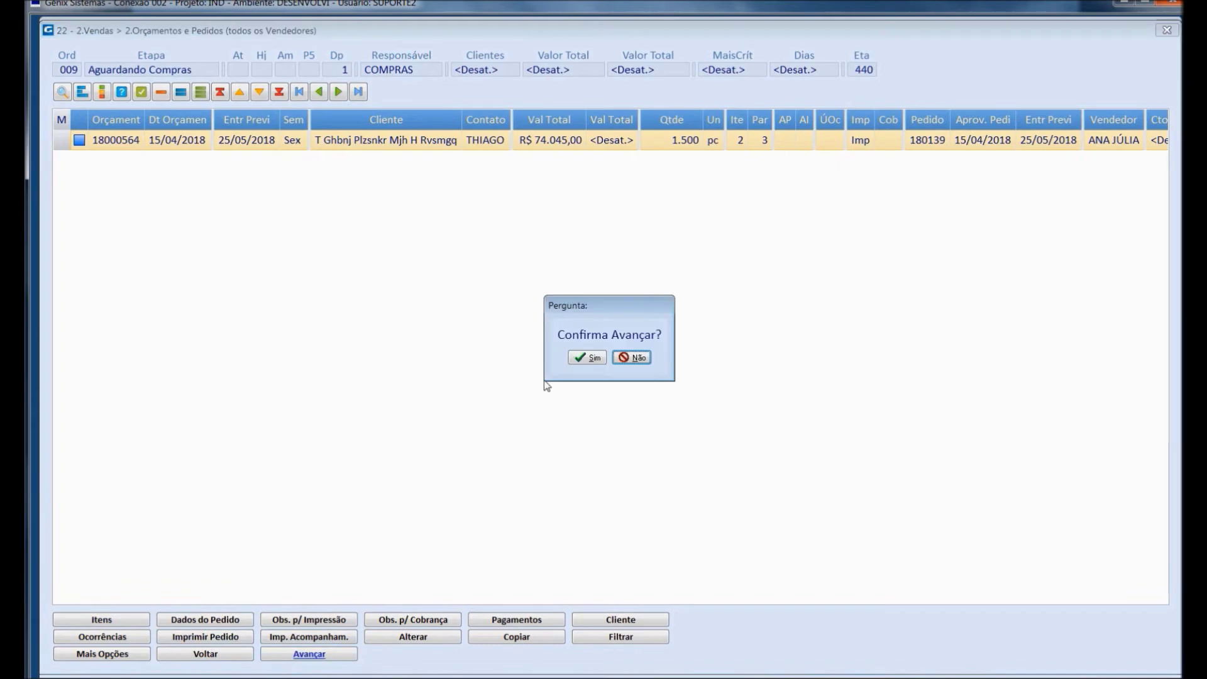
click(586, 359)
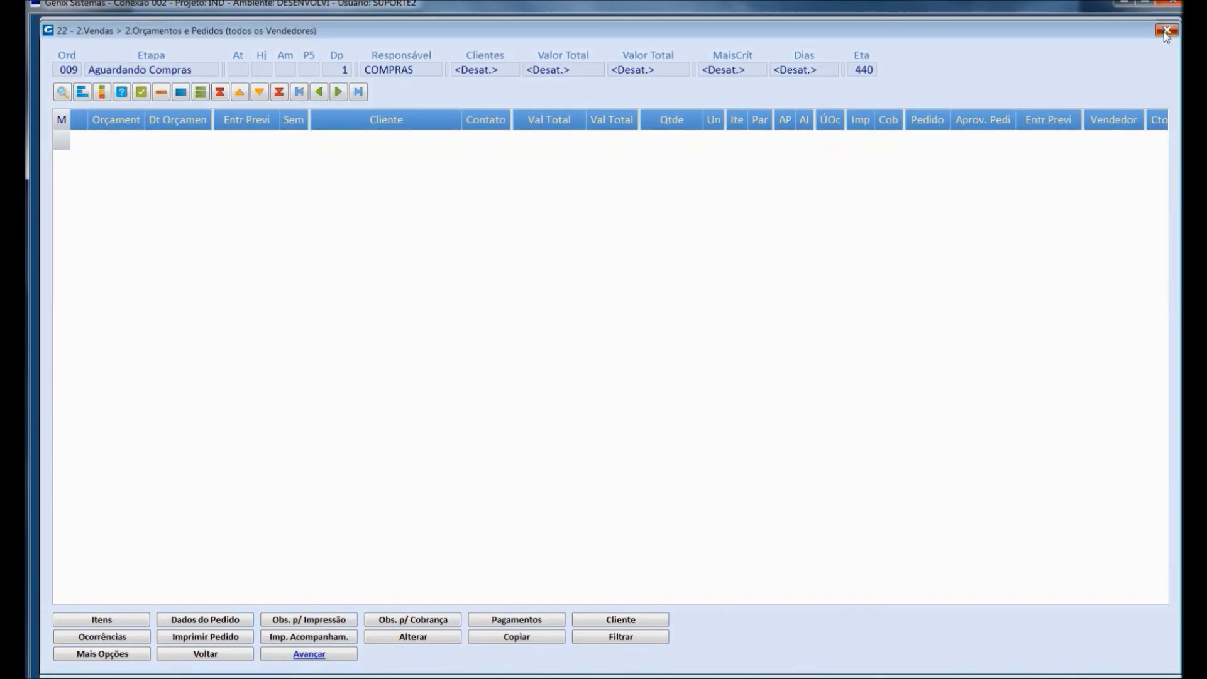
click(1167, 30)
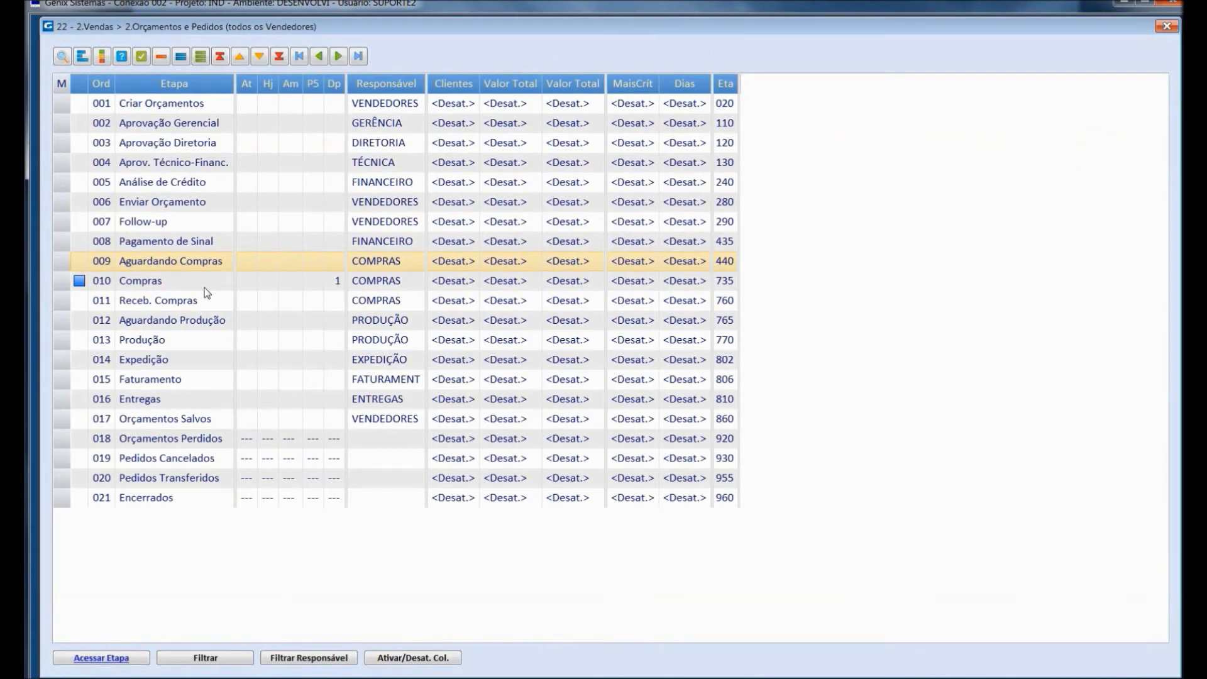
Open the order's purchasing suggestions from the Compras stage.
click(205, 288)
double_click(205, 287)
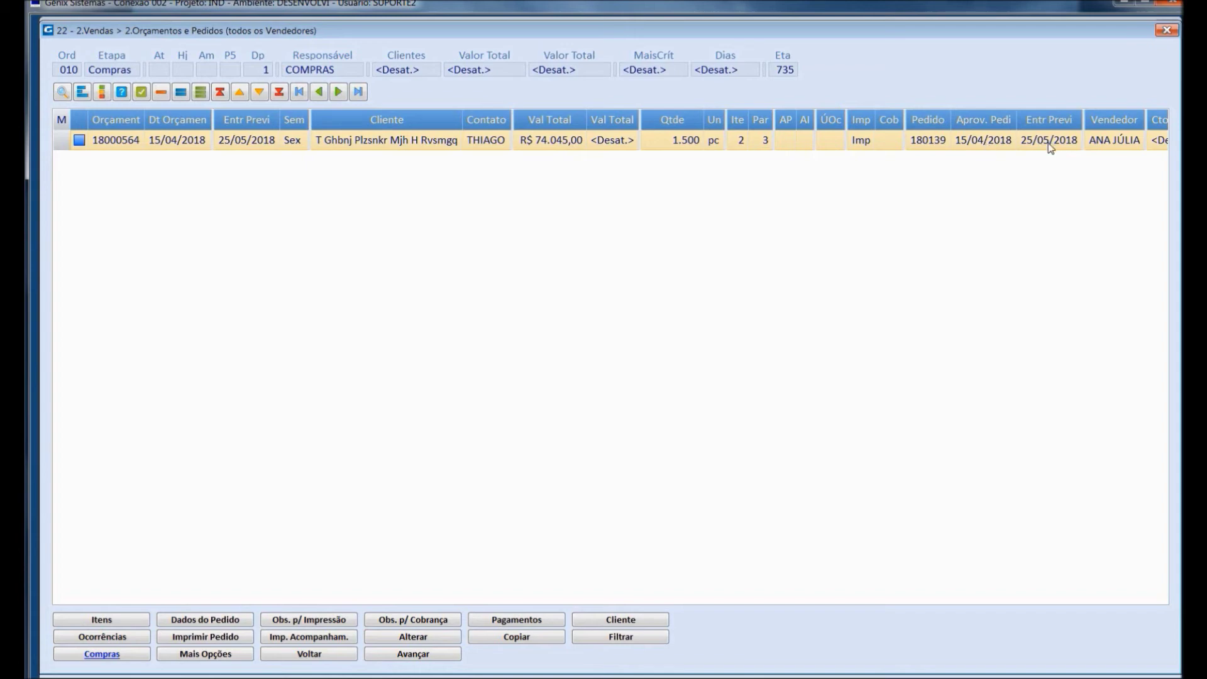
click(101, 654)
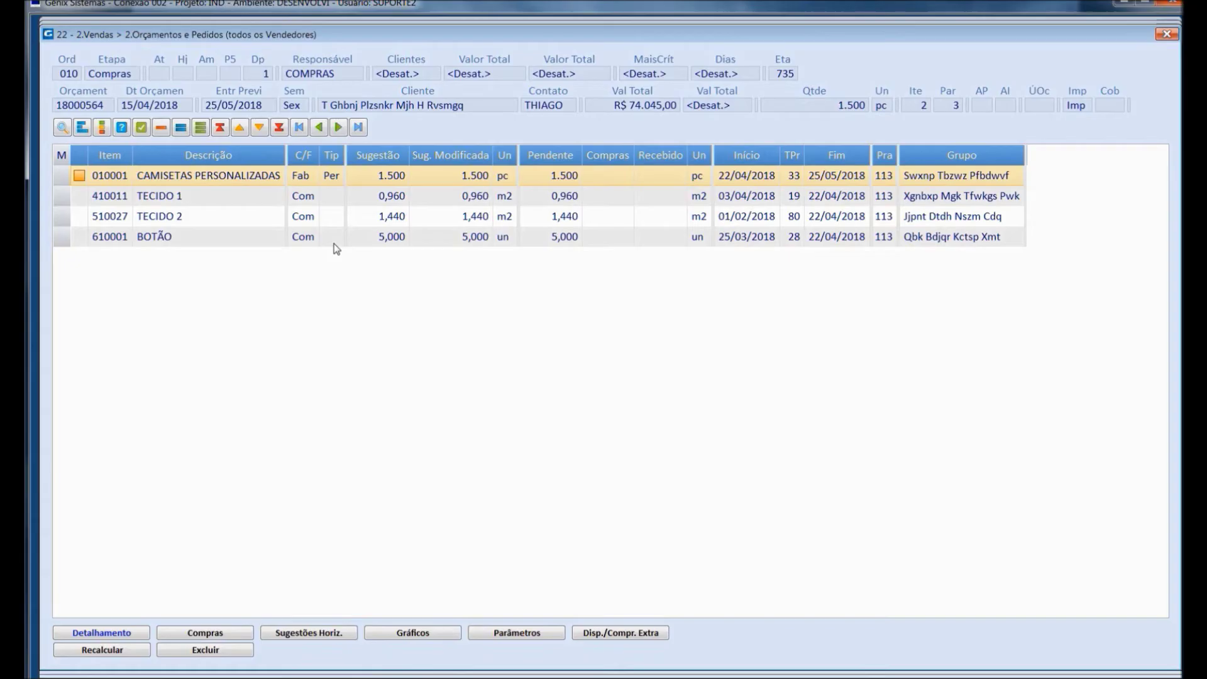
Open the schedule chart of the order's items and check its colour legend.
click(414, 632)
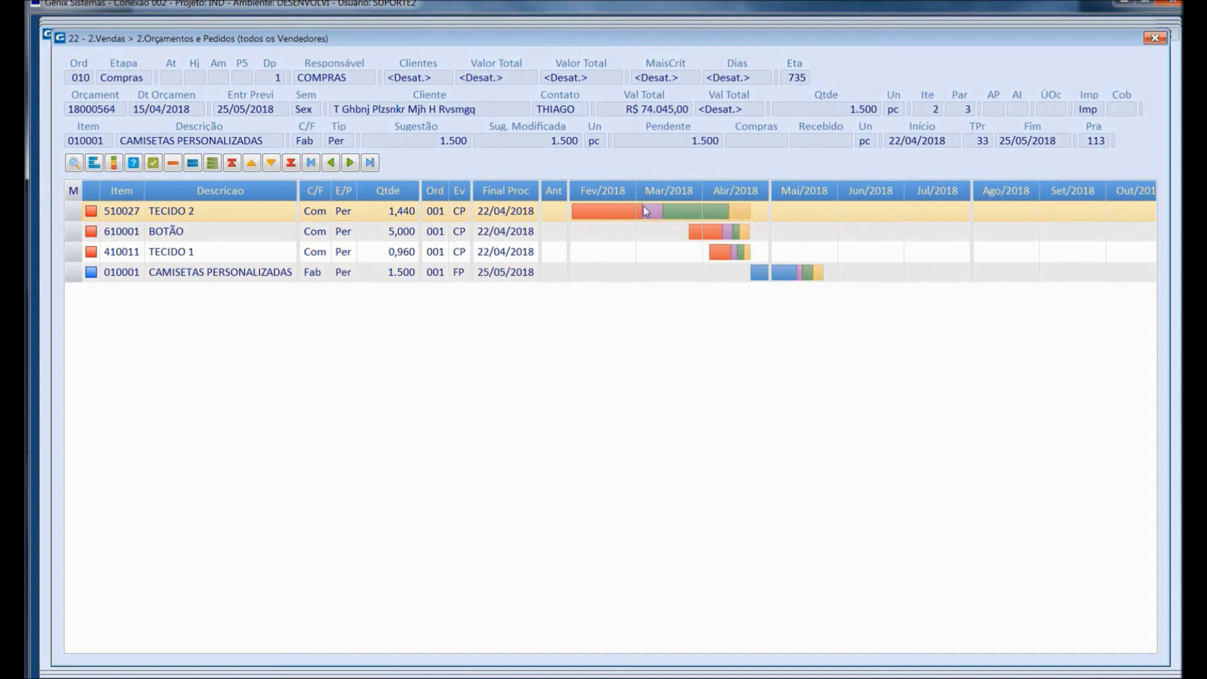
click(113, 163)
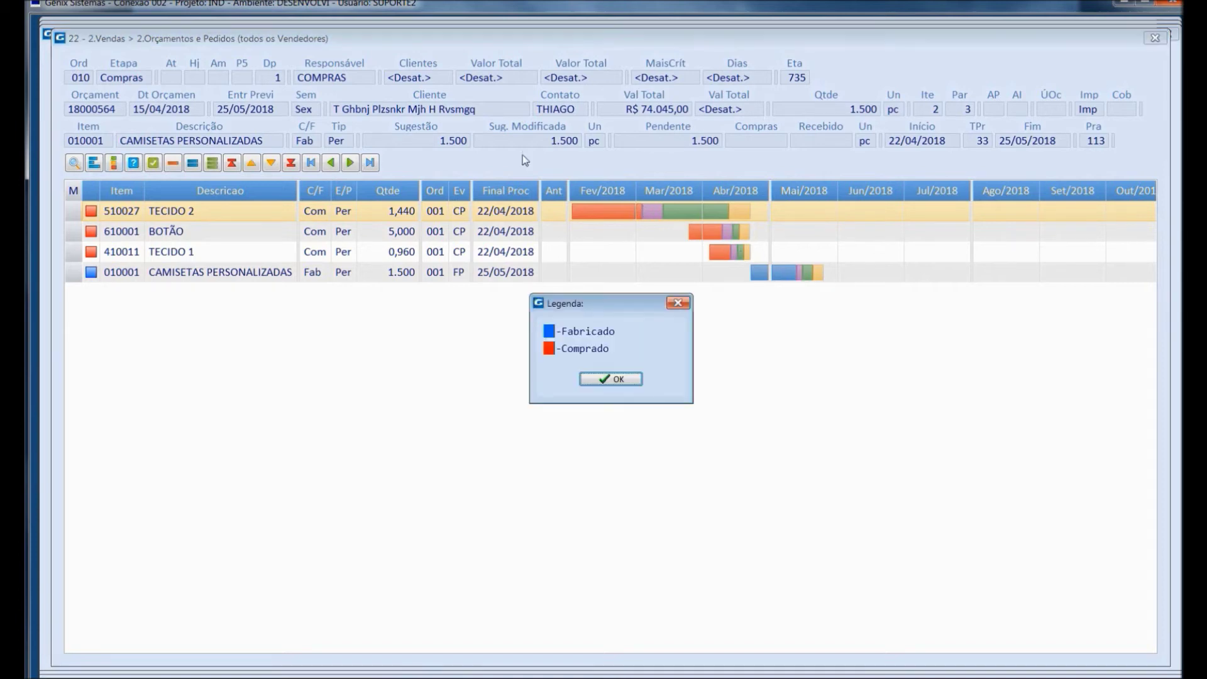
click(613, 379)
Examine the process times and dates of TECIDO 2 in its detail record.
click(89, 163)
drag(597, 130, 535, 257)
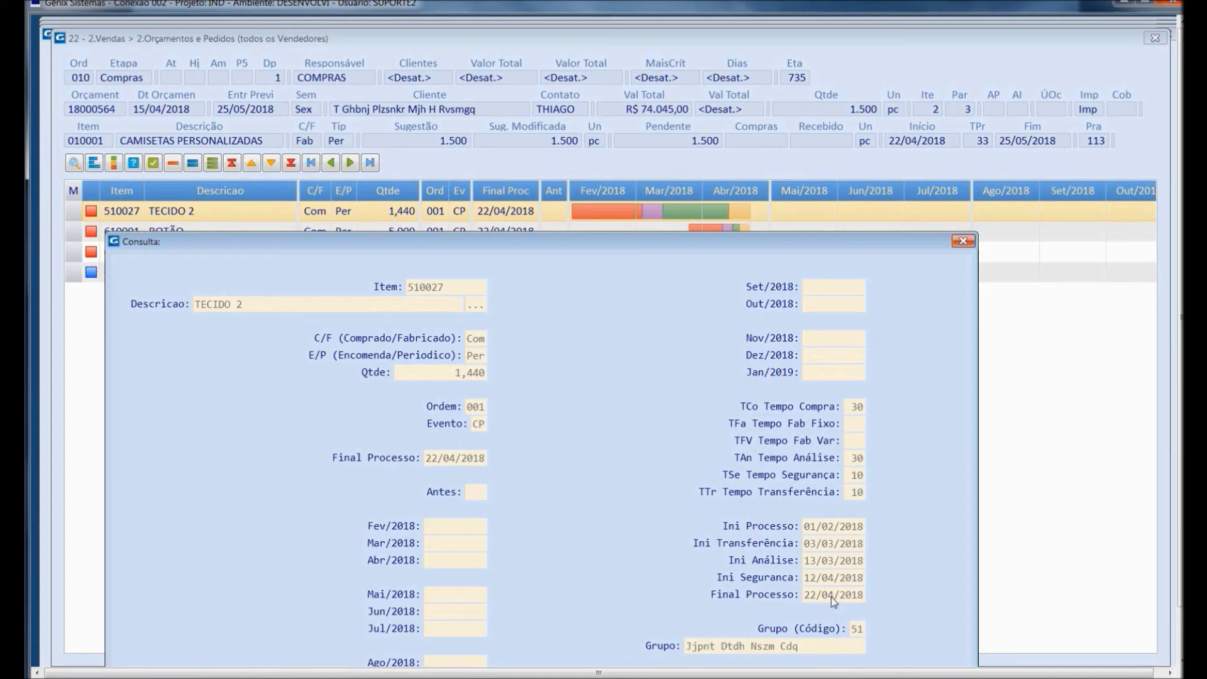
click(962, 241)
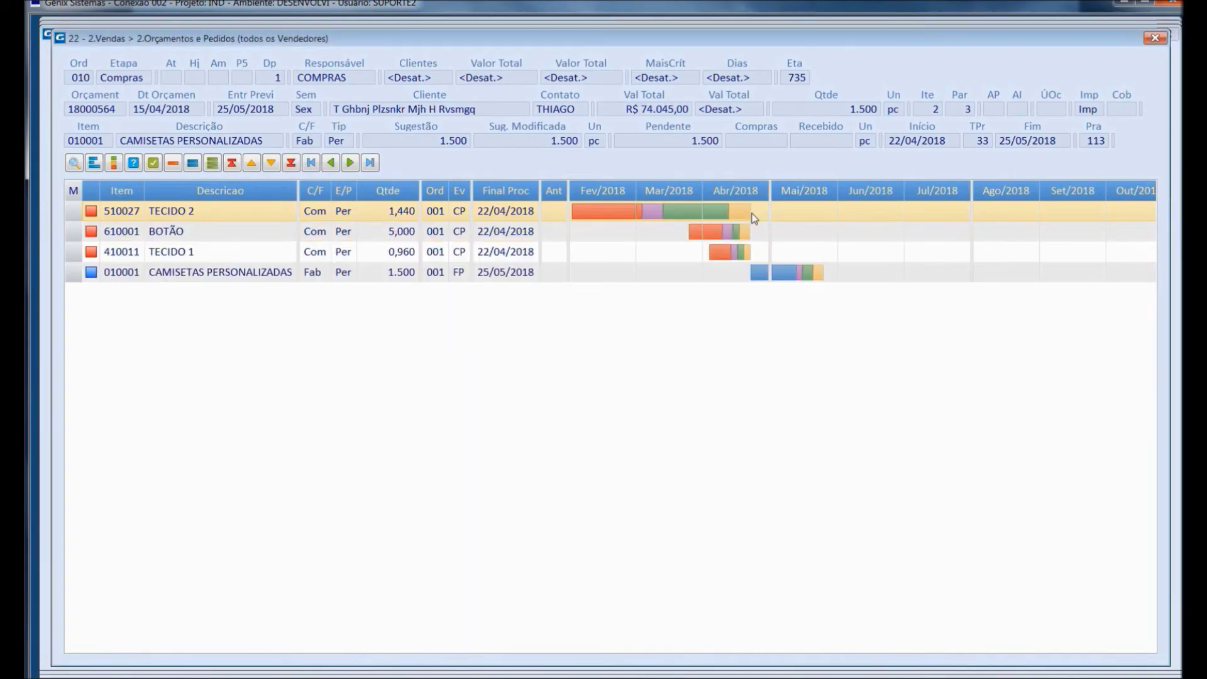
Examine the process times and dates of CAMISETAS PERSONALIZADAS, and leave the schedule chart.
click(752, 277)
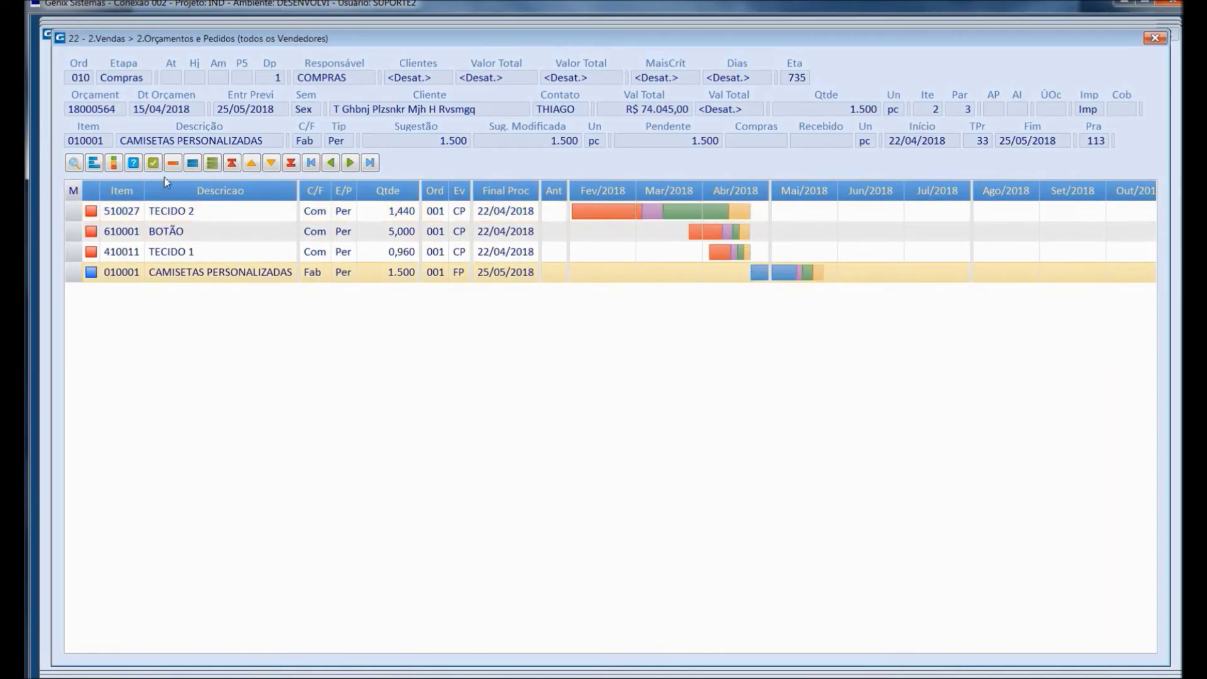
click(93, 163)
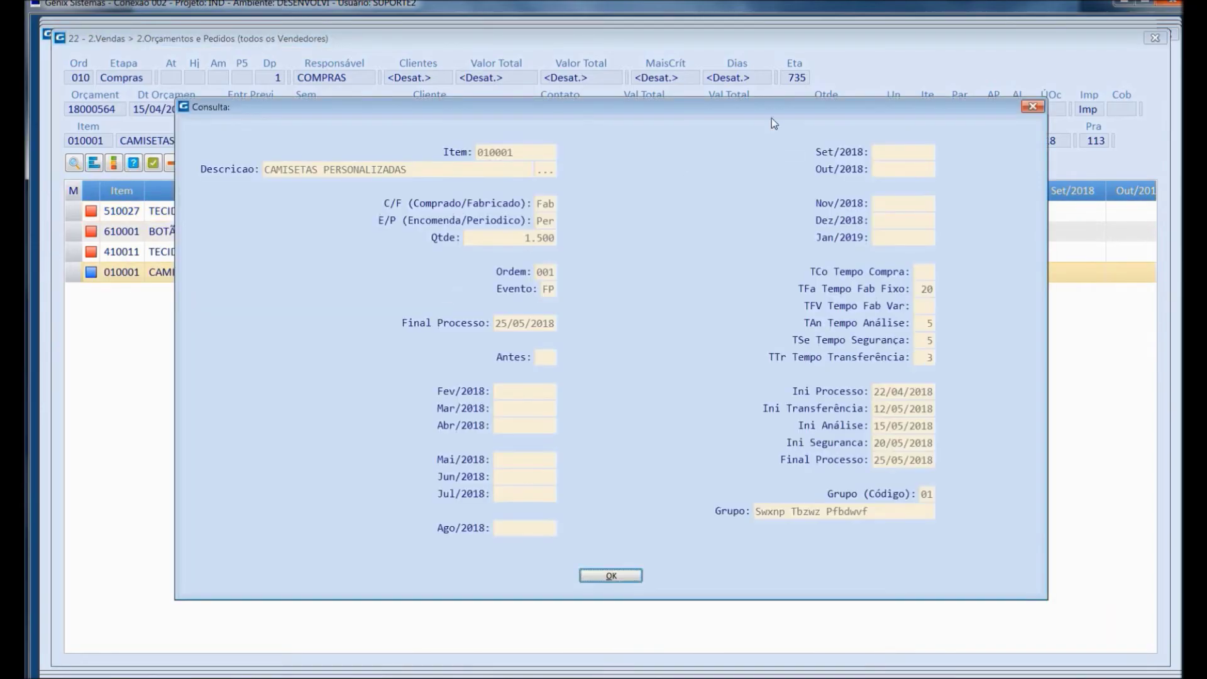
drag(730, 114, 398, 118)
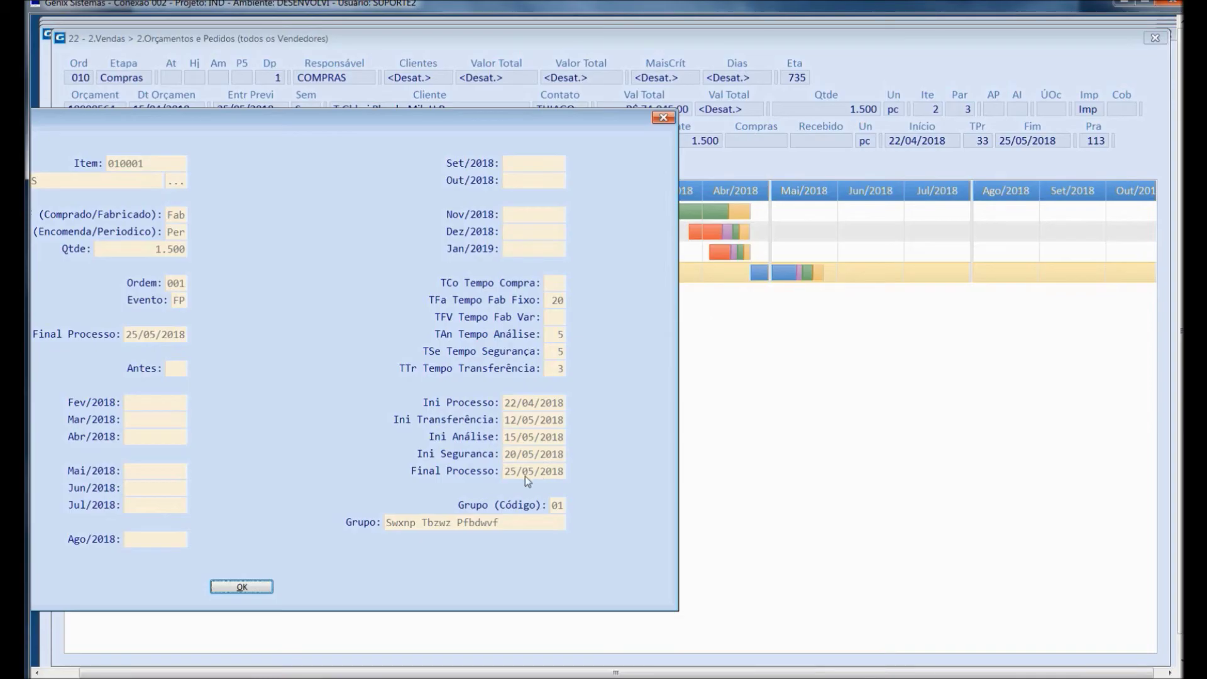
click(664, 119)
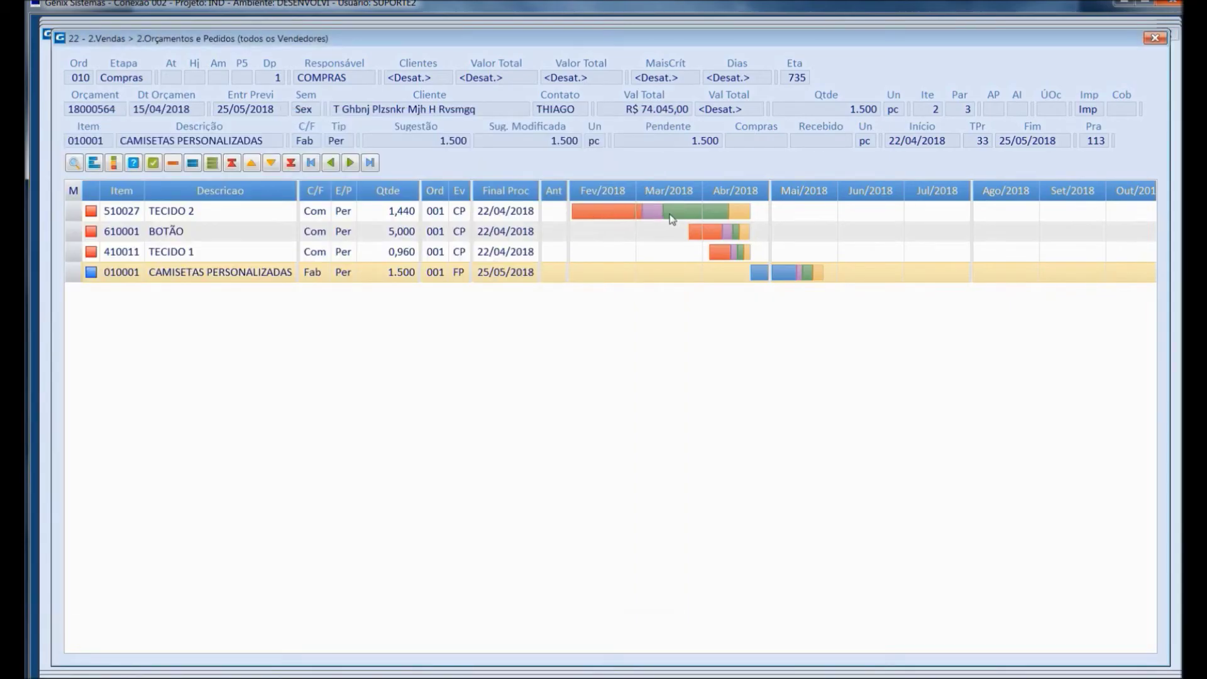
click(1155, 38)
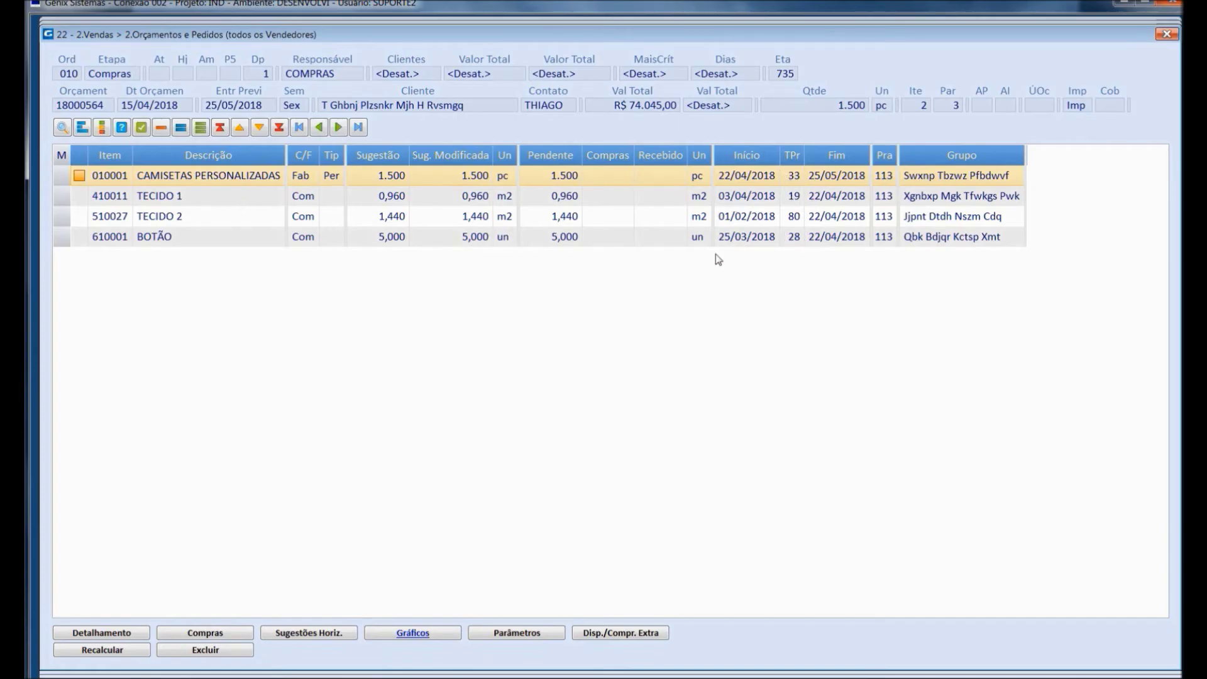
Open the list of items to purchase and set the quantity of TECIDO 1 to 1,000 m2.
click(202, 635)
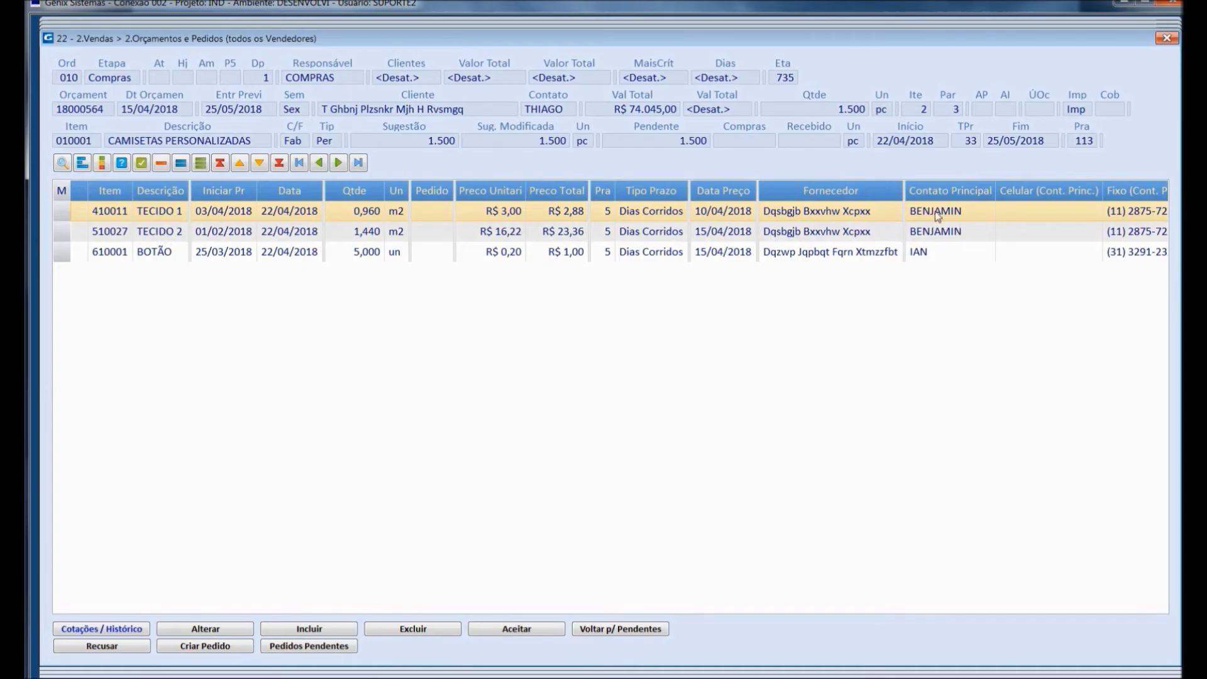
click(800, 257)
click(788, 213)
click(214, 631)
key(Tab)
key(Tab)
key(Return)
key(Return)
Create a purchase order for TECIDO 1 and TECIDO 2 with freight of 5 and payment condition 28/42.
click(224, 645)
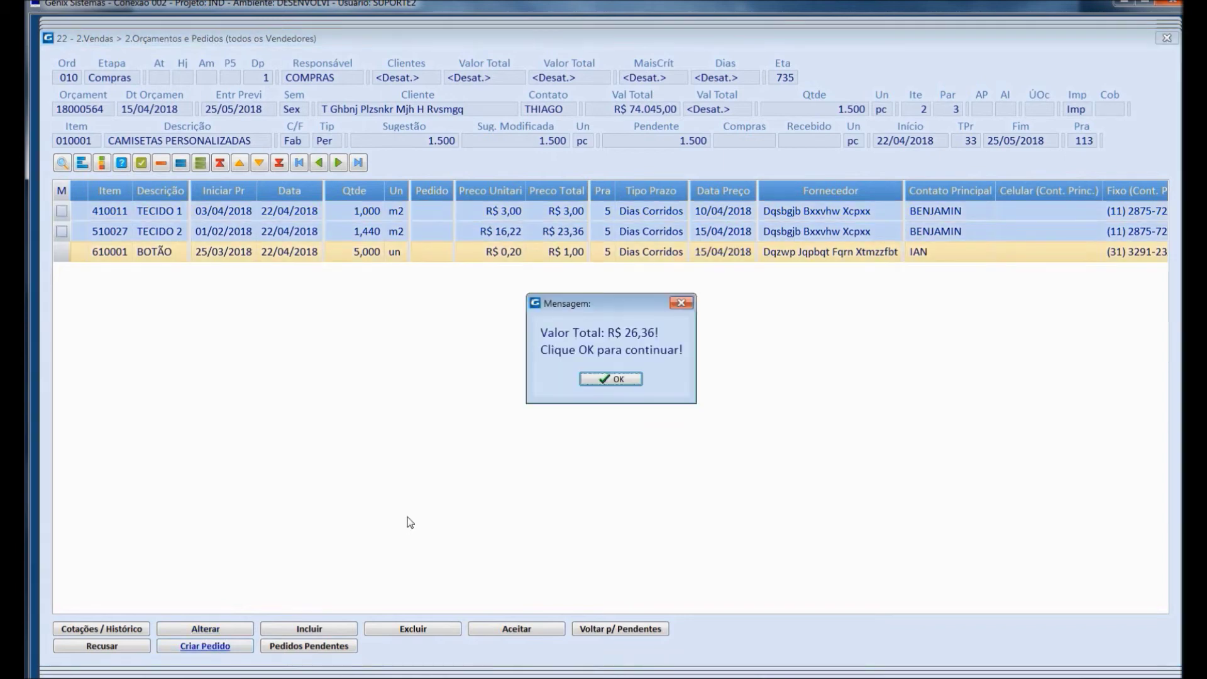
click(619, 380)
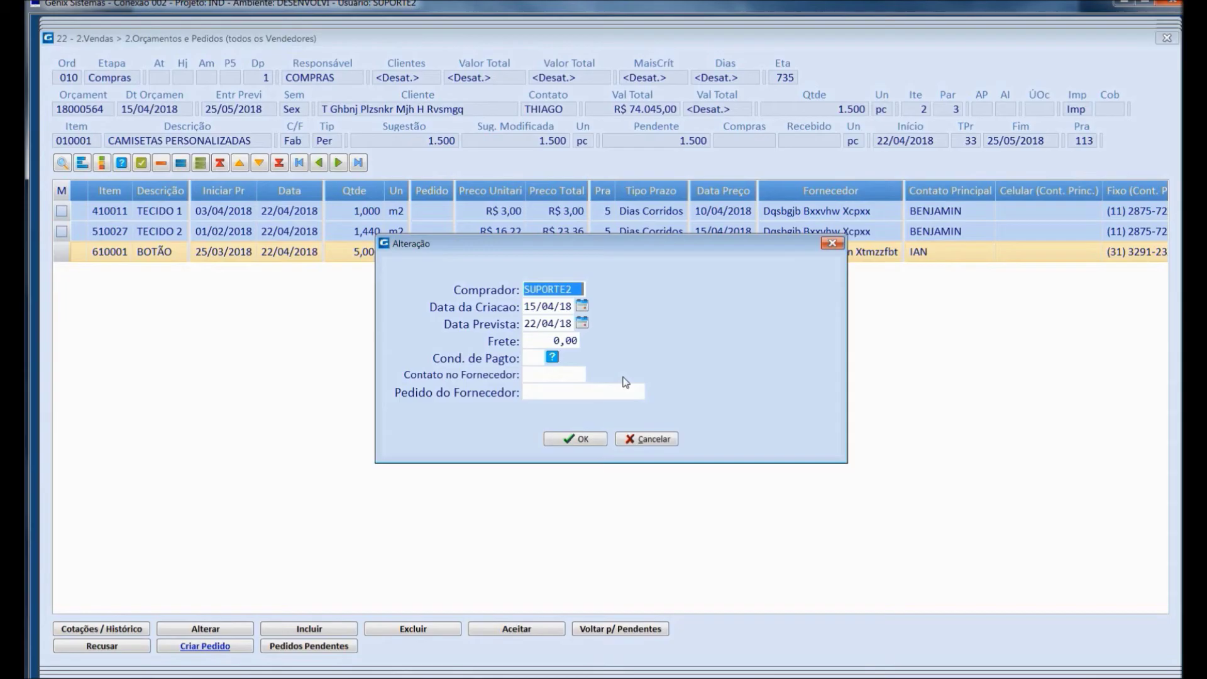
click(547, 343)
click(547, 343)
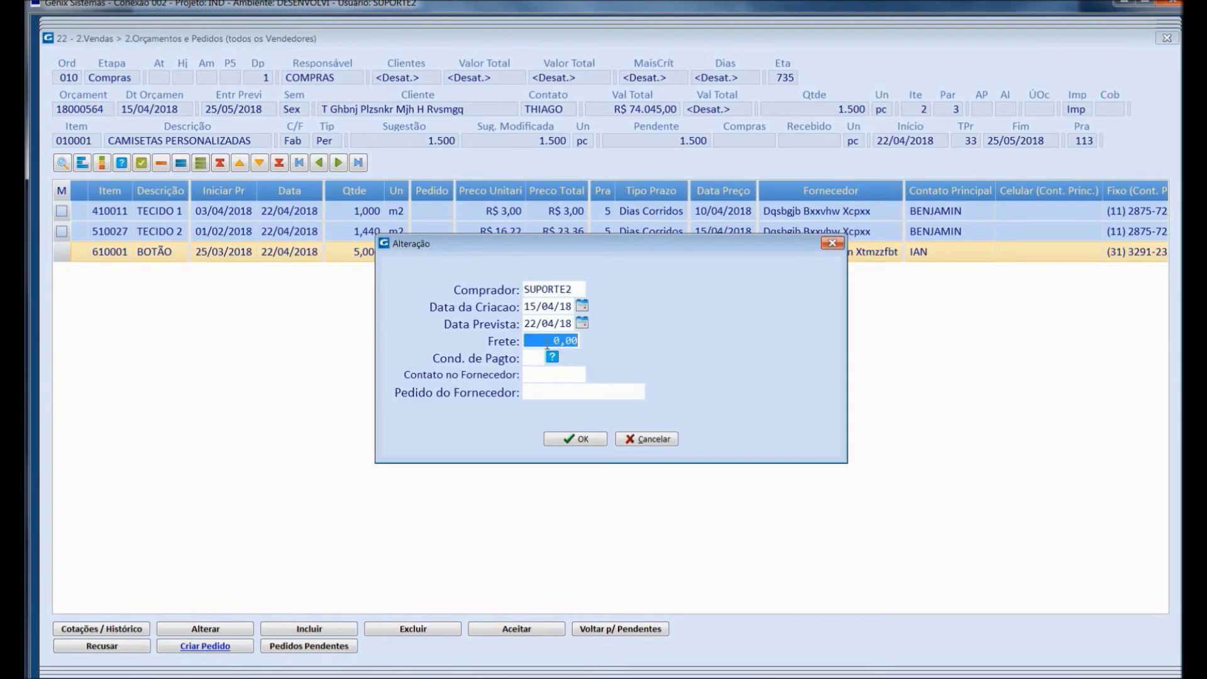
text(5 ,)
double_click(536, 358)
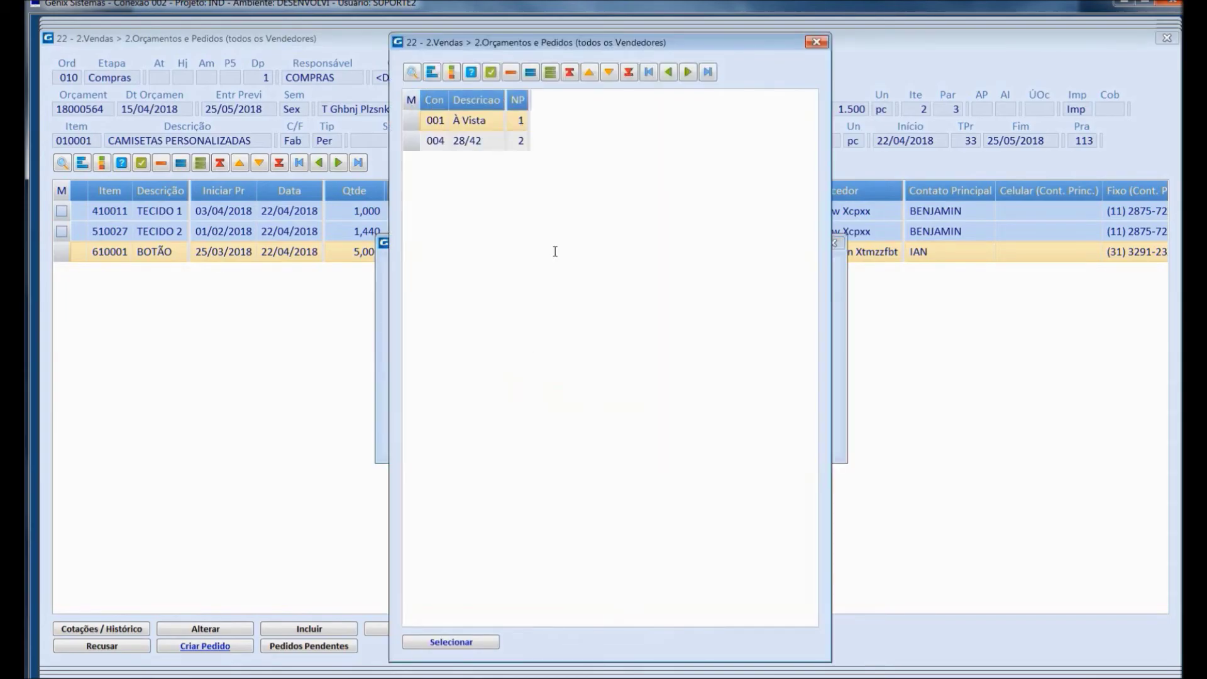
double_click(477, 141)
click(542, 376)
click(545, 389)
click(567, 439)
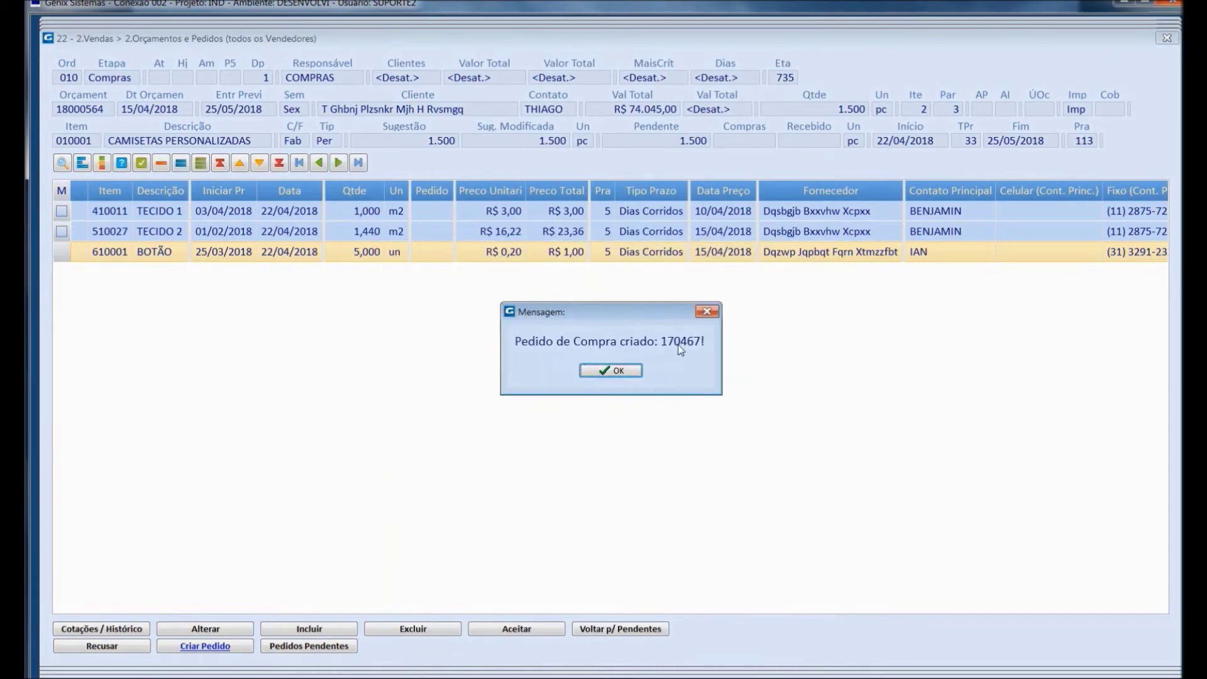
click(610, 371)
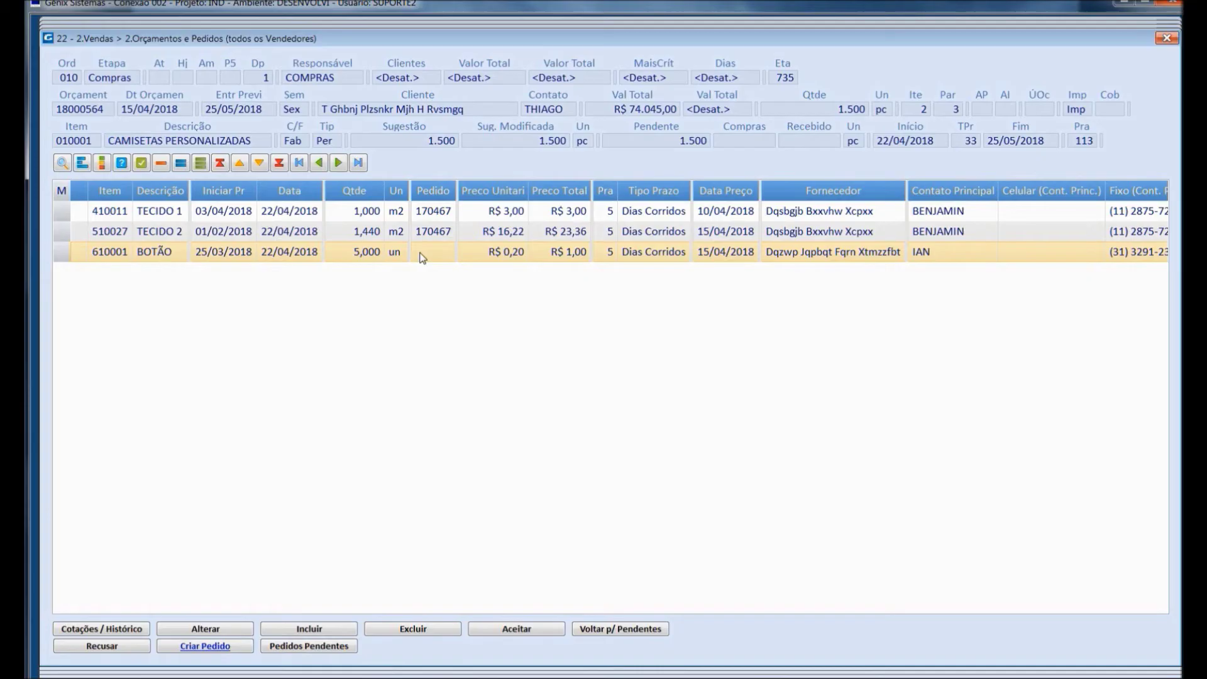
Create a purchase order for BOTÃO with payment condition 28/42 and leave the list of items to purchase.
click(204, 646)
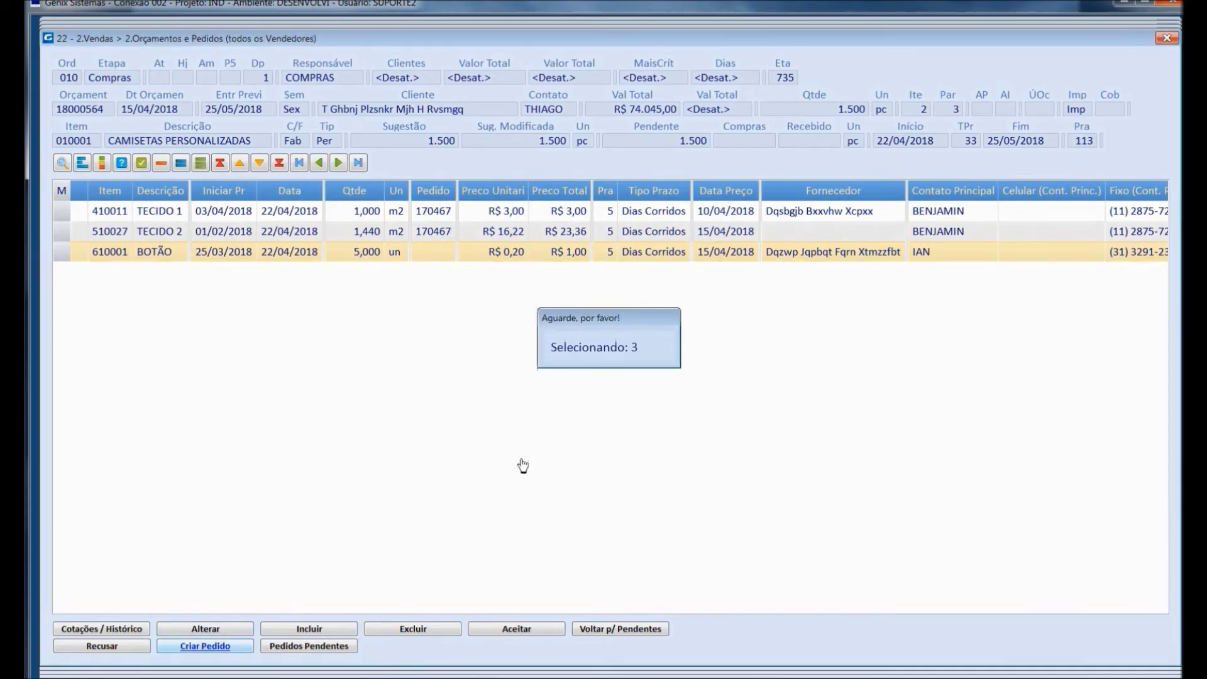
click(603, 379)
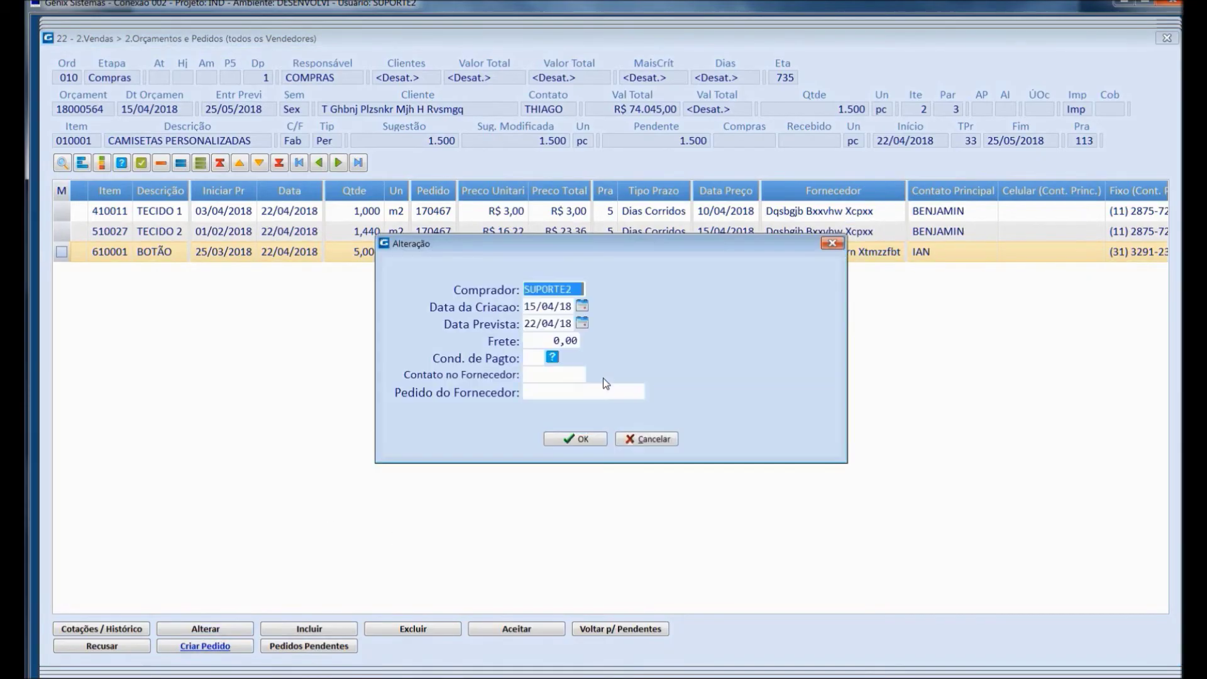
click(551, 356)
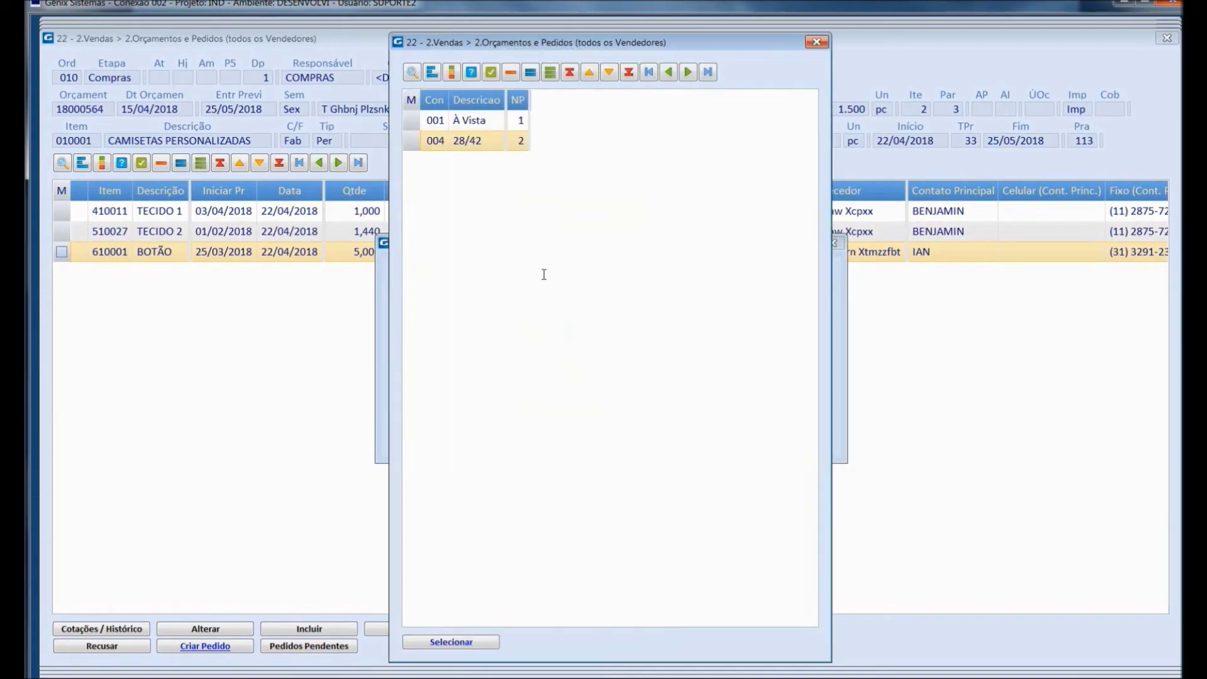
double_click(493, 142)
click(577, 438)
click(613, 372)
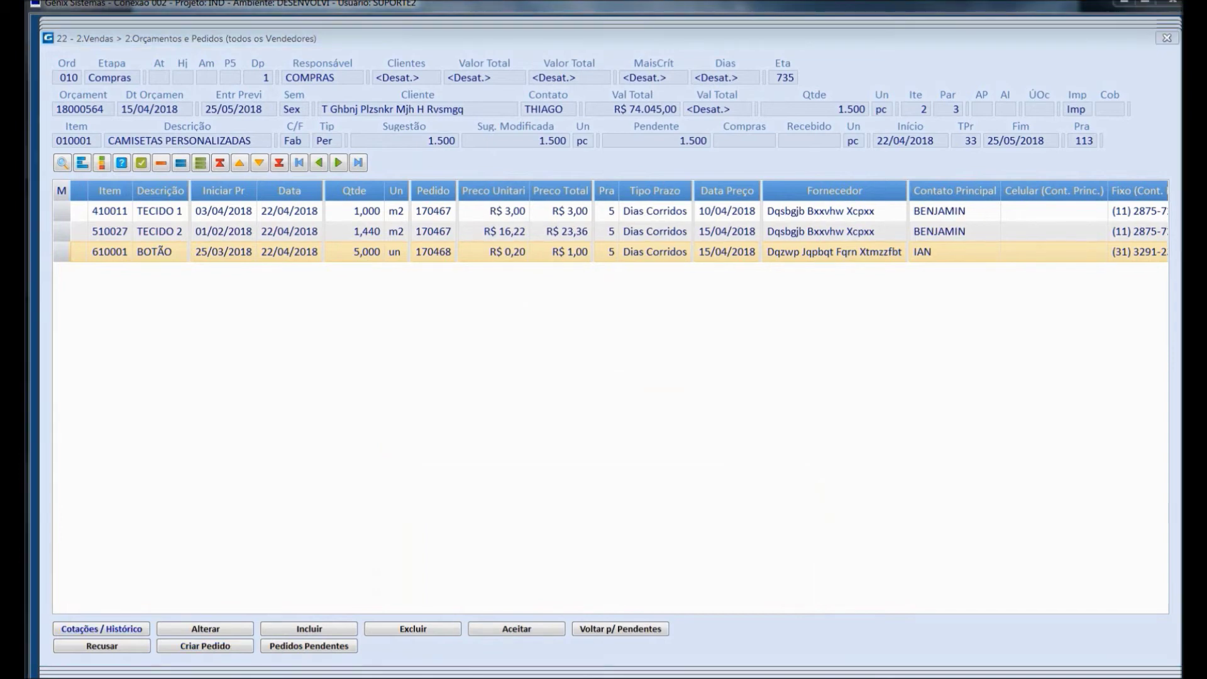
click(1167, 38)
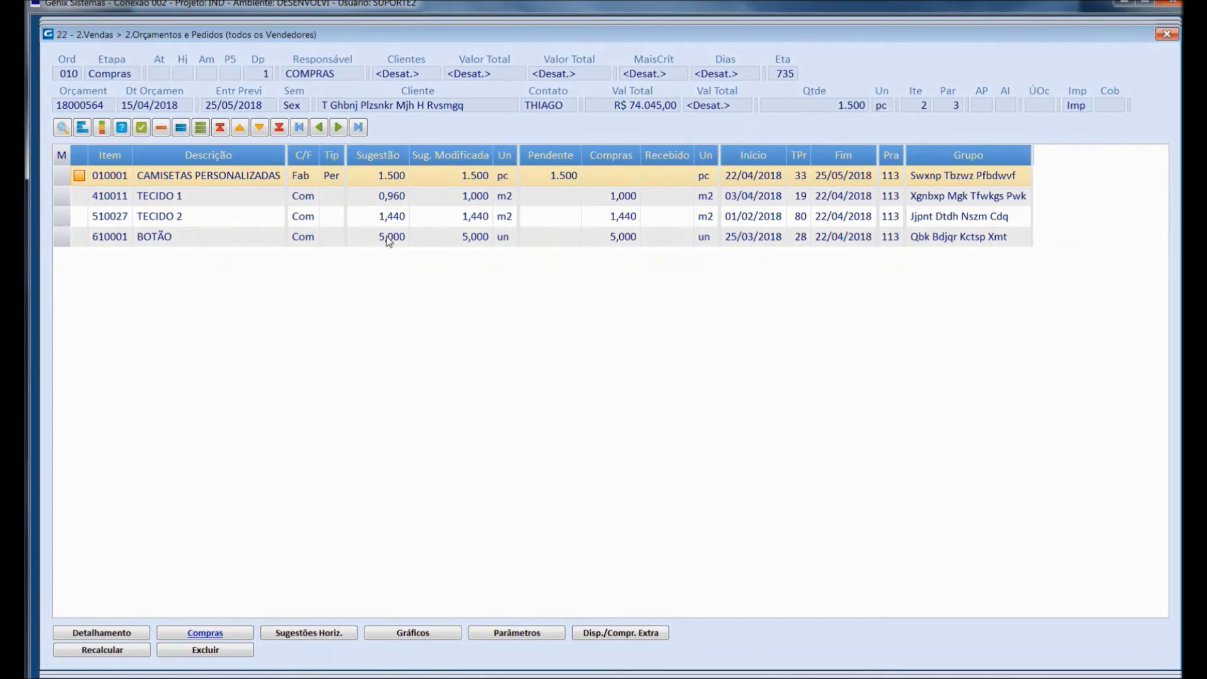
Leave the order's material requirements and advance the sales order from the Compras stage to Receb. Compras.
click(481, 200)
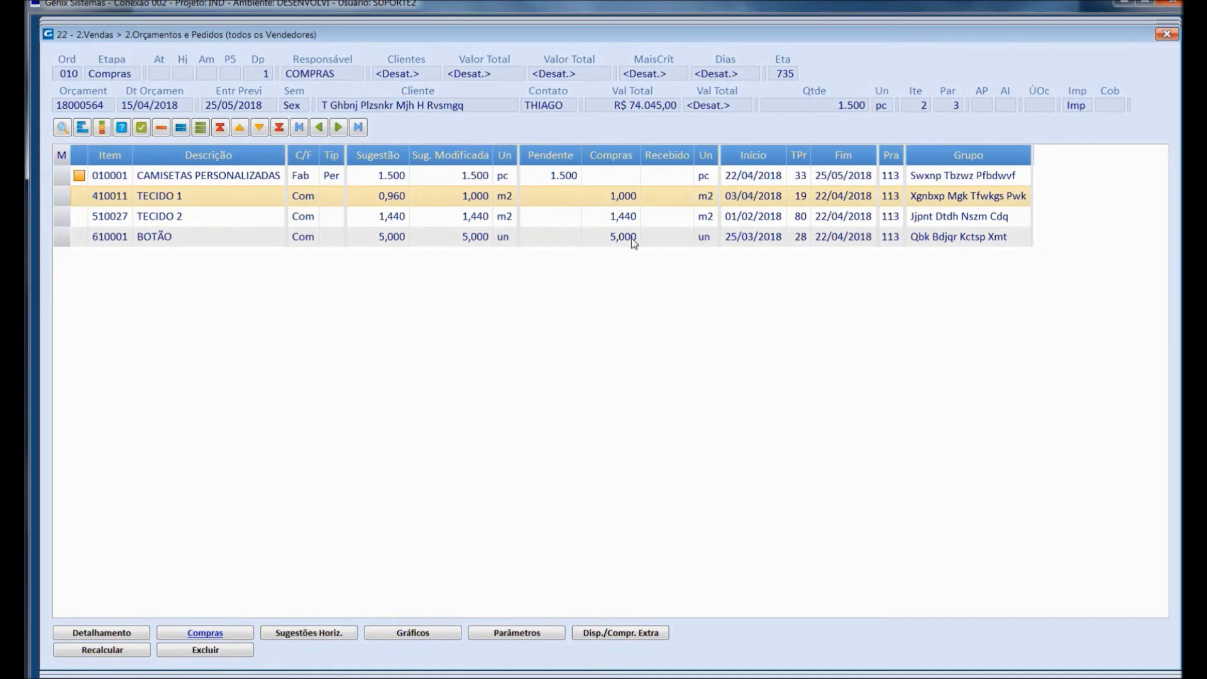
click(1168, 35)
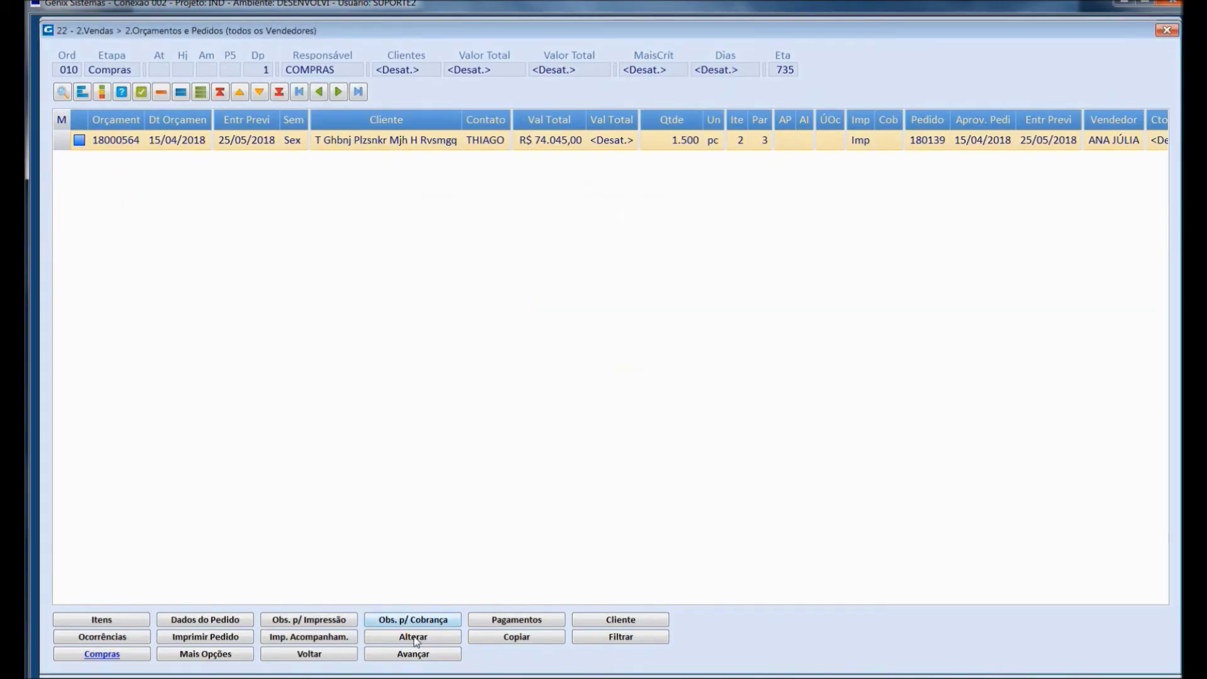
click(406, 657)
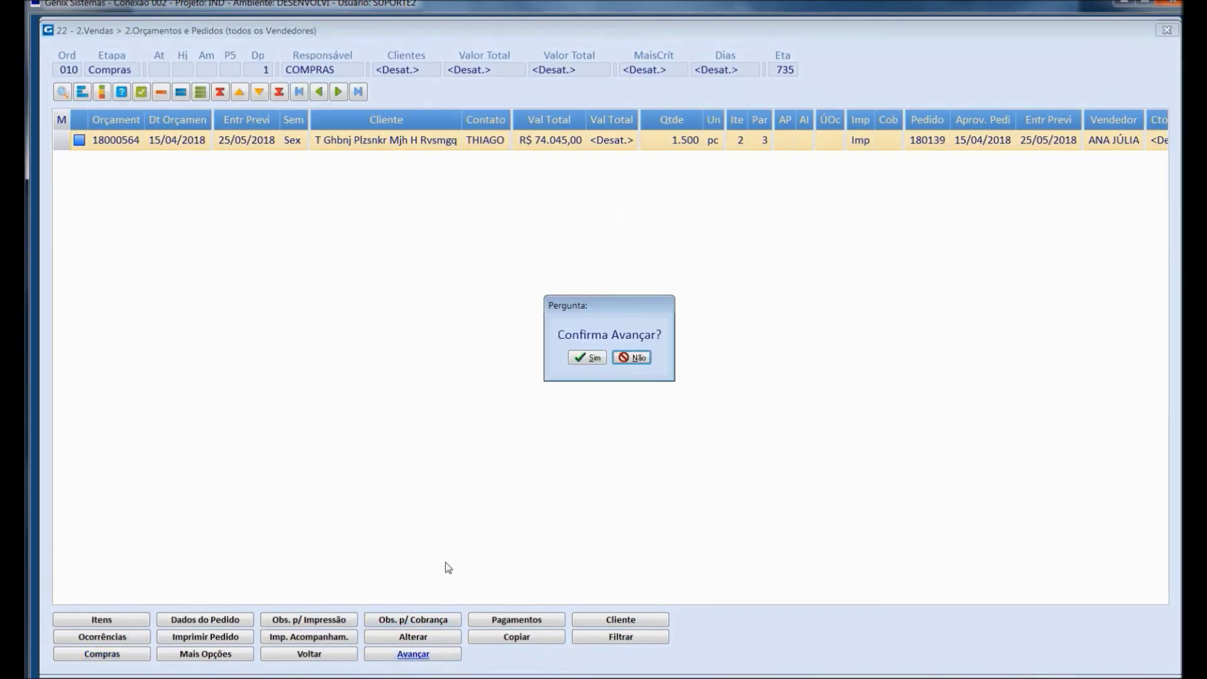
click(585, 357)
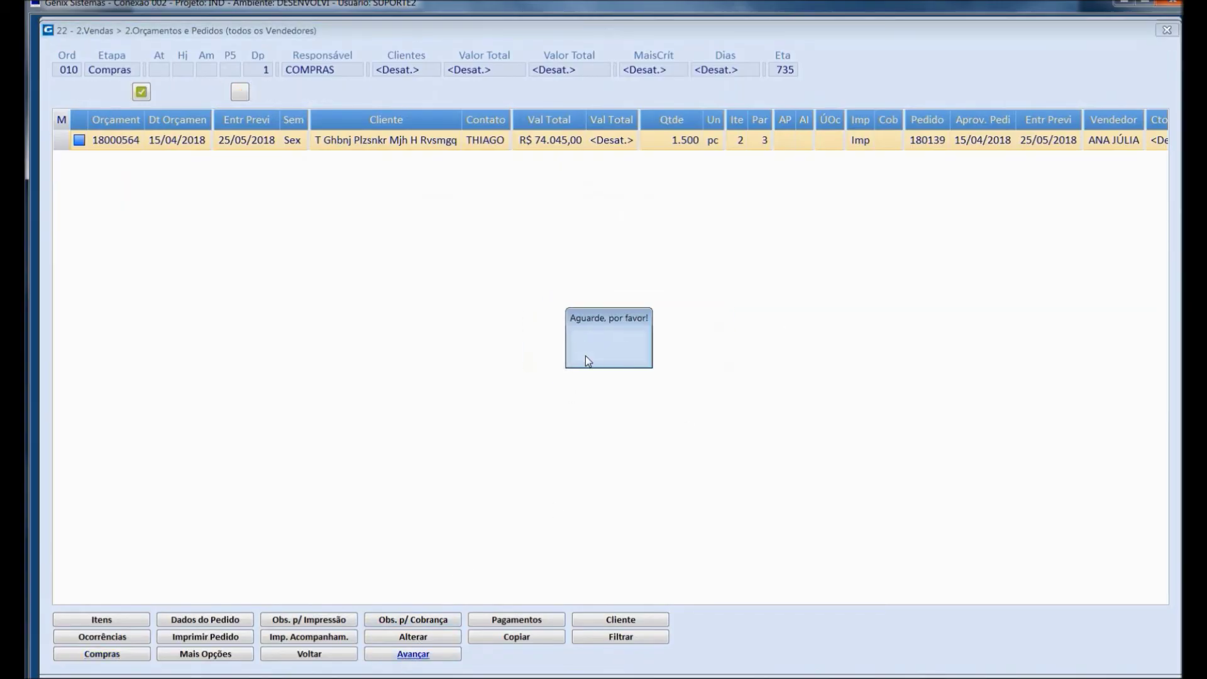
click(1157, 30)
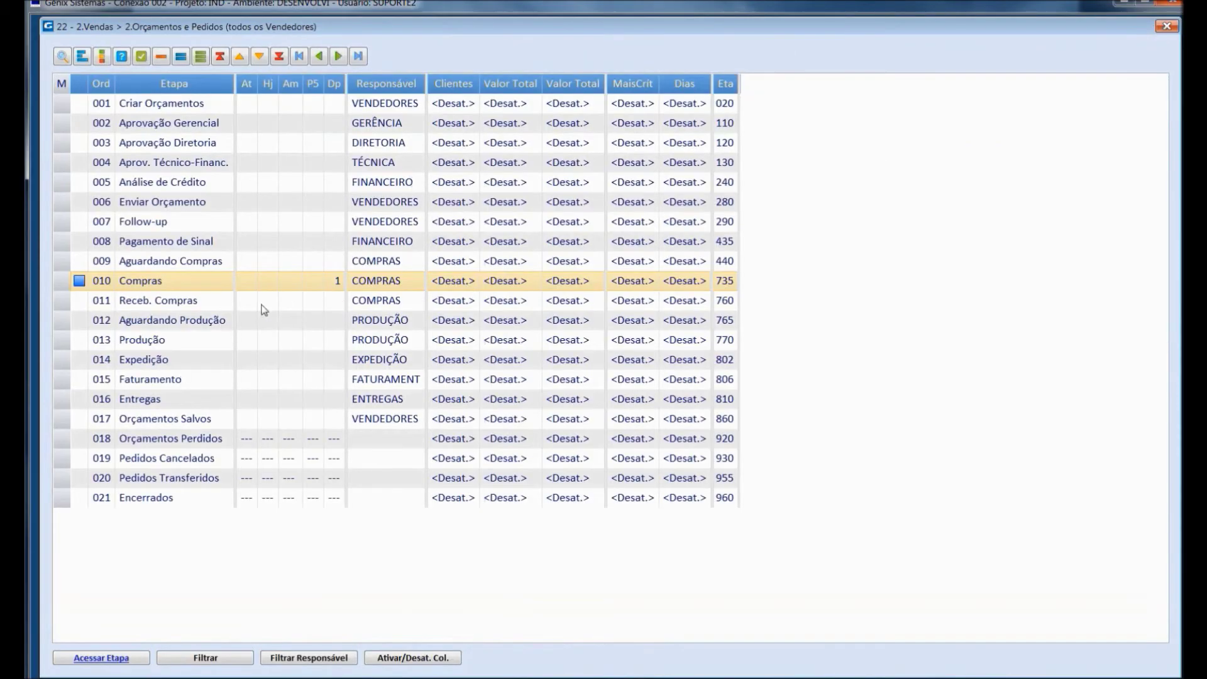
click(264, 309)
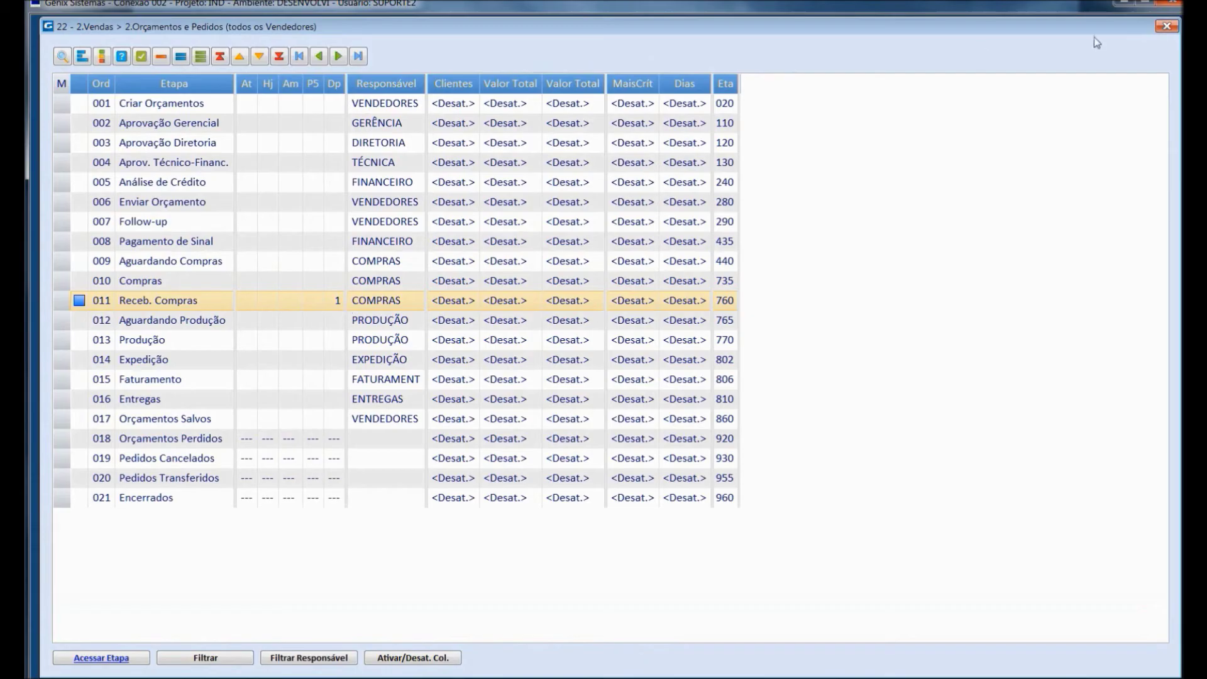
Leave the sales stages and open the Recebimentos Previstos stage of purchase receiving.
click(1167, 26)
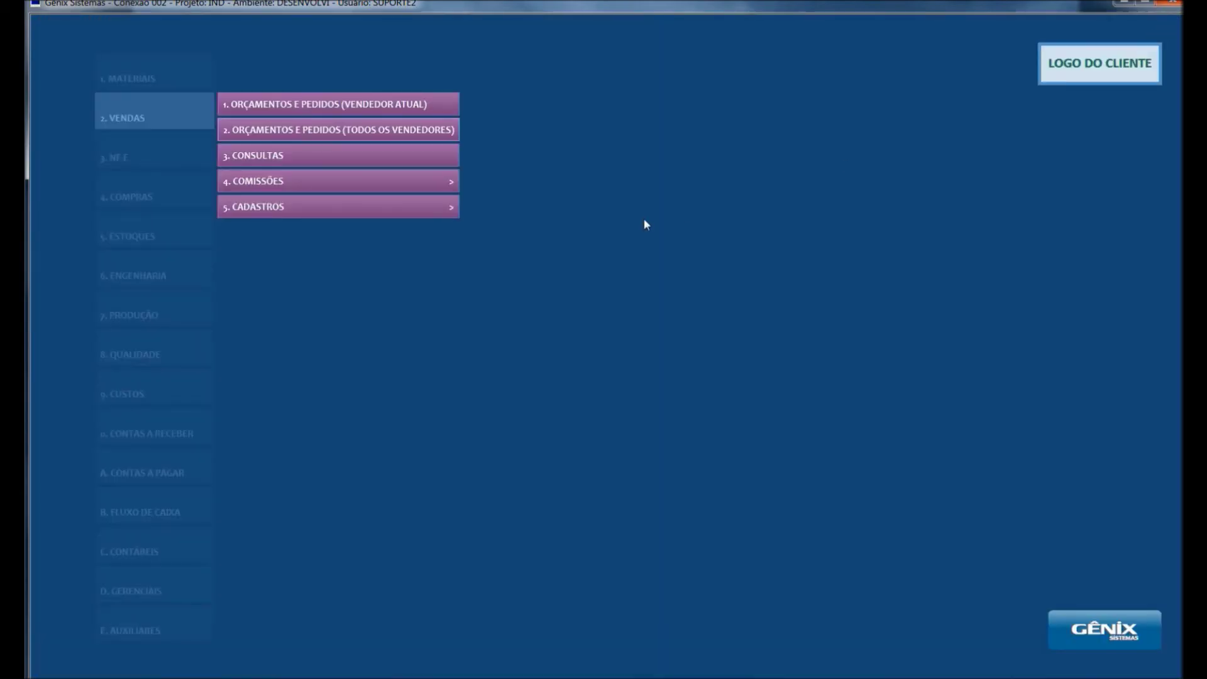
click(157, 197)
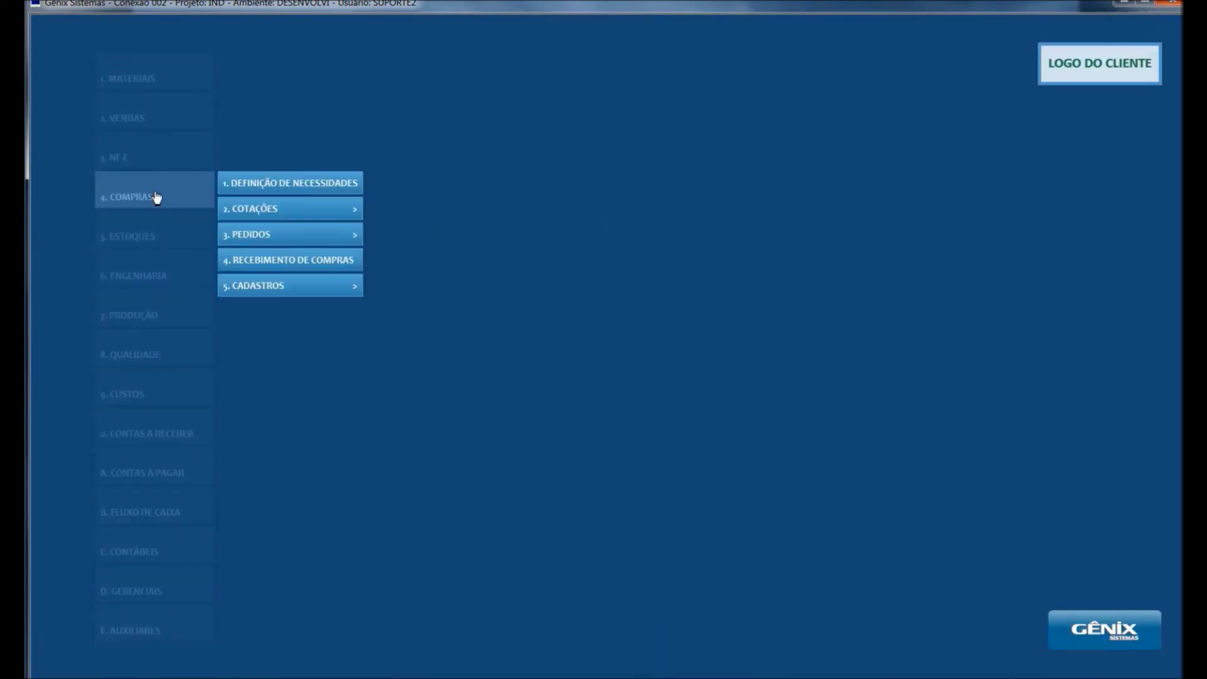
click(285, 260)
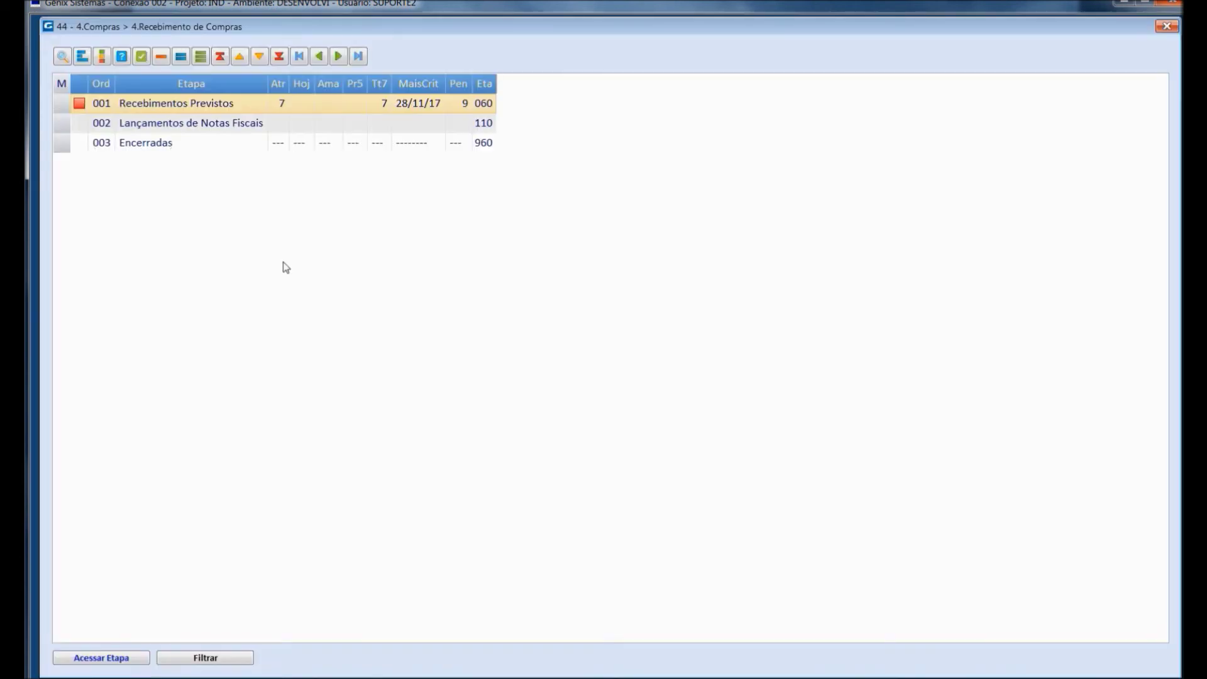
double_click(291, 107)
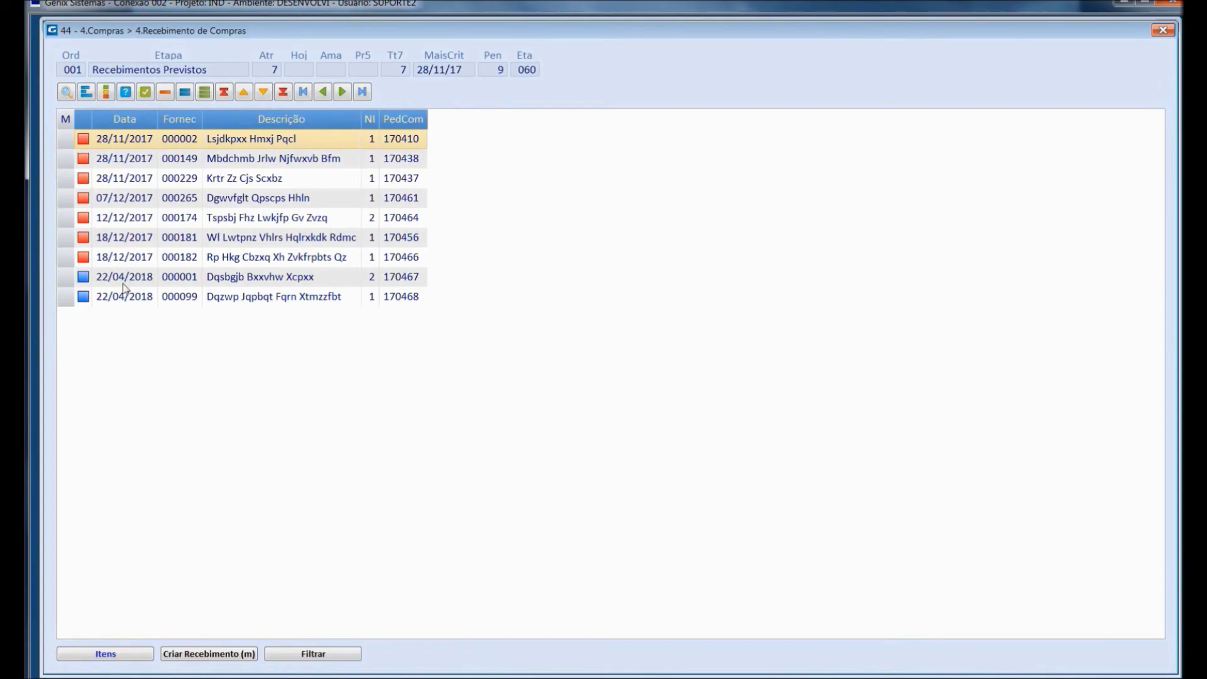
Create a receipt for the two-item purchase order due 22/04/2018, with invoice number 4356 and issue date 15/04/2018.
click(63, 277)
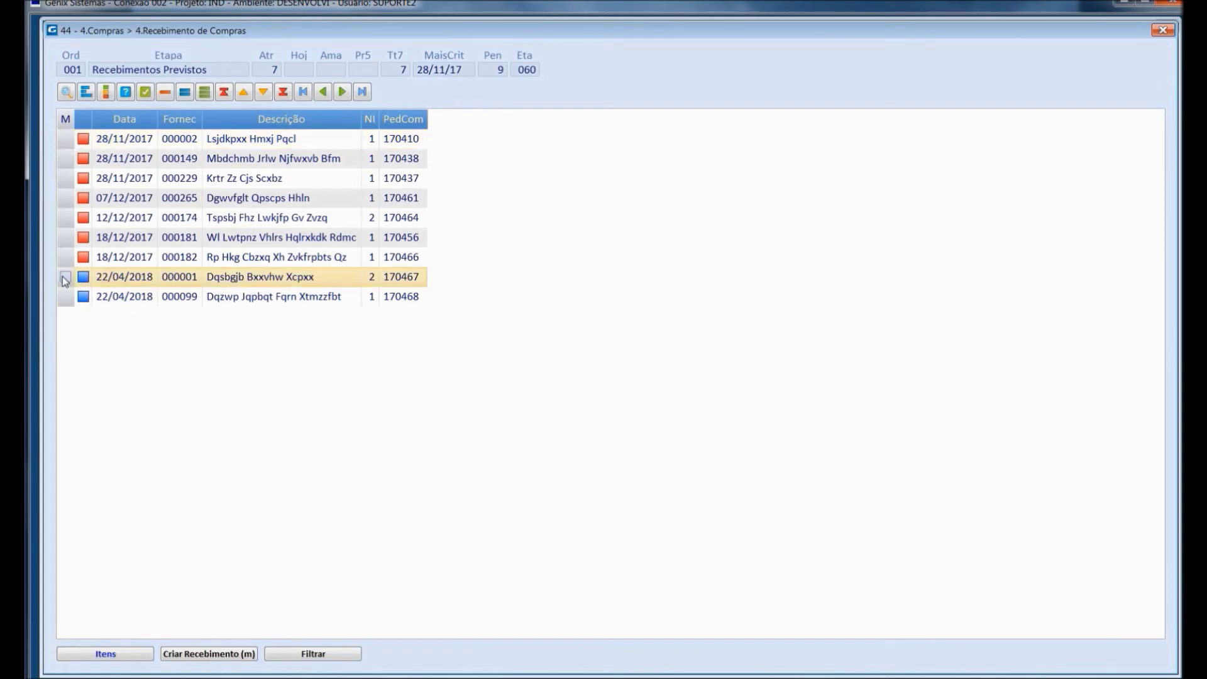
click(215, 655)
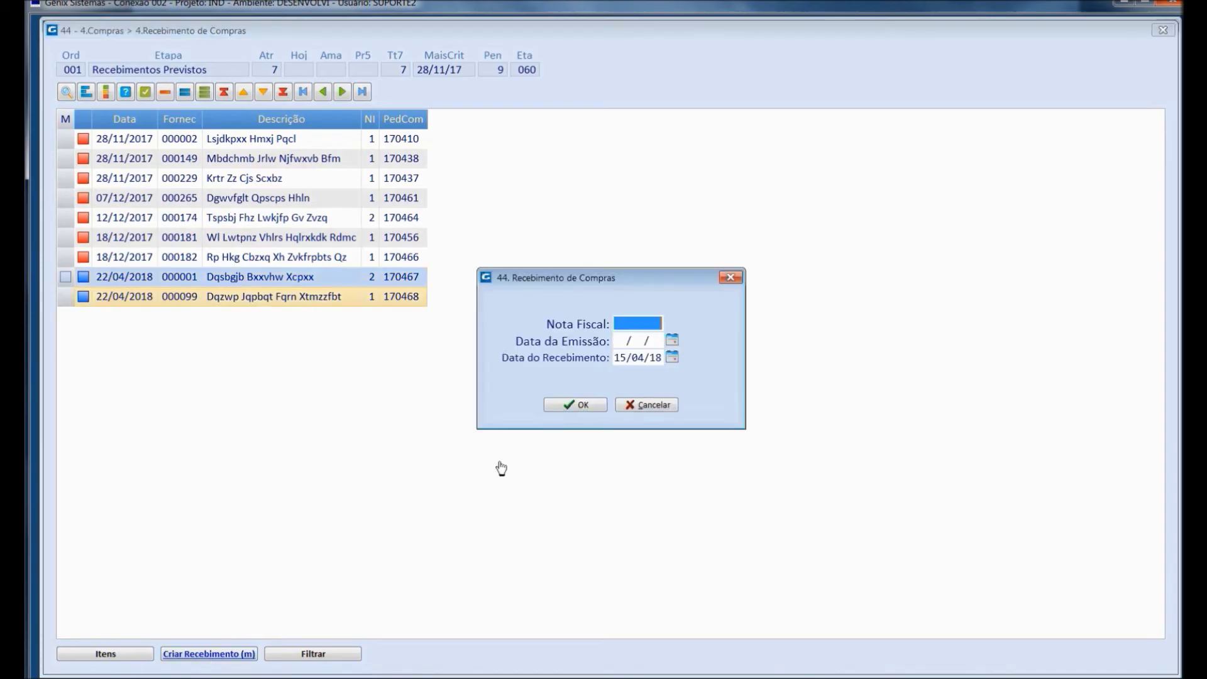
text(4356)
click(643, 342)
double_click(644, 341)
click(575, 406)
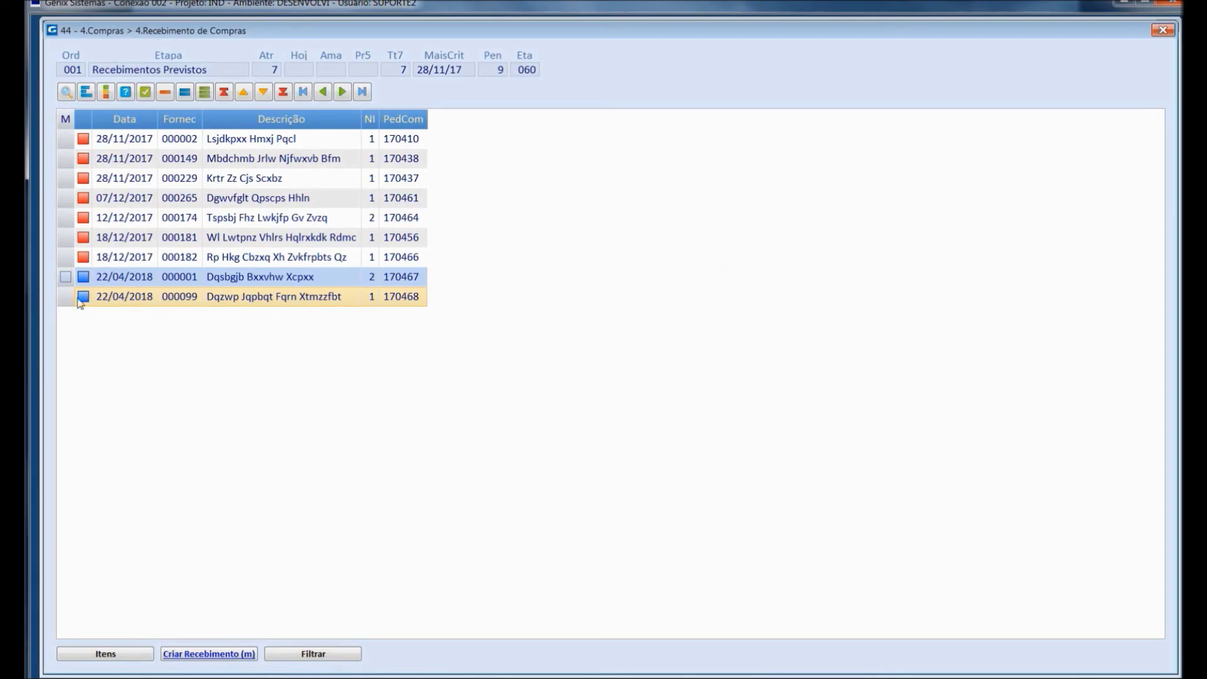
Unmark the two-item purchase order and create a receipt for the single-item order due 22/04/2018, with invoice number 4563 and issue date 15/04/2018.
click(205, 93)
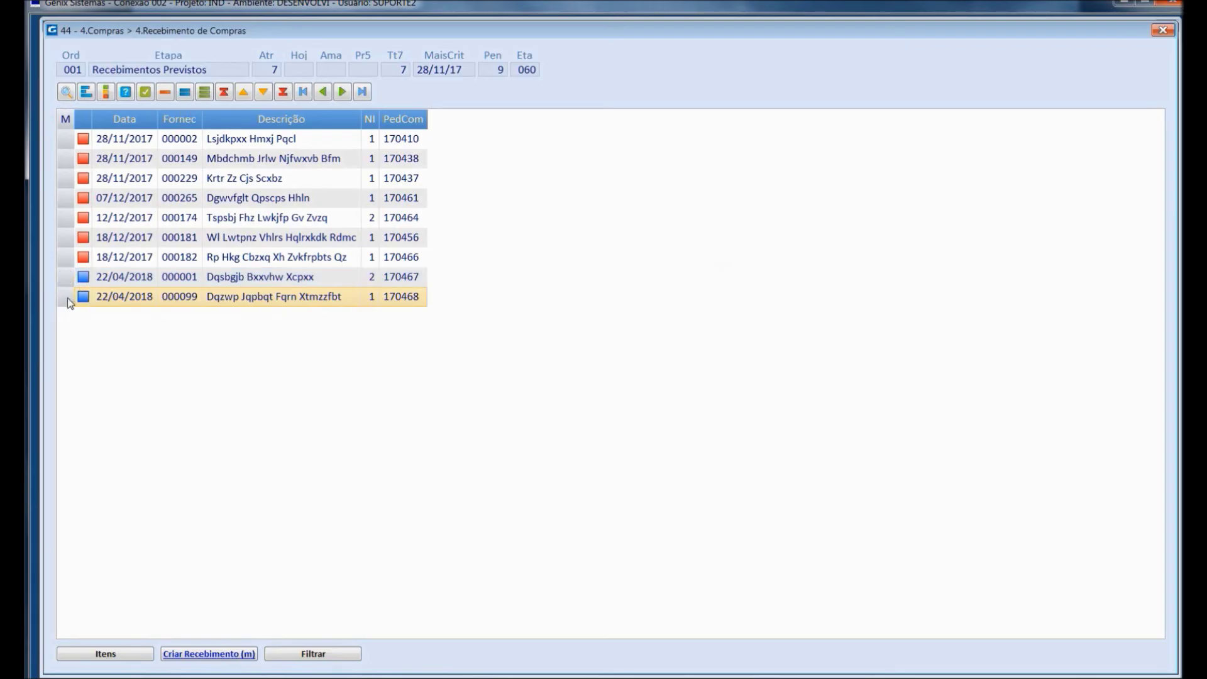
click(195, 655)
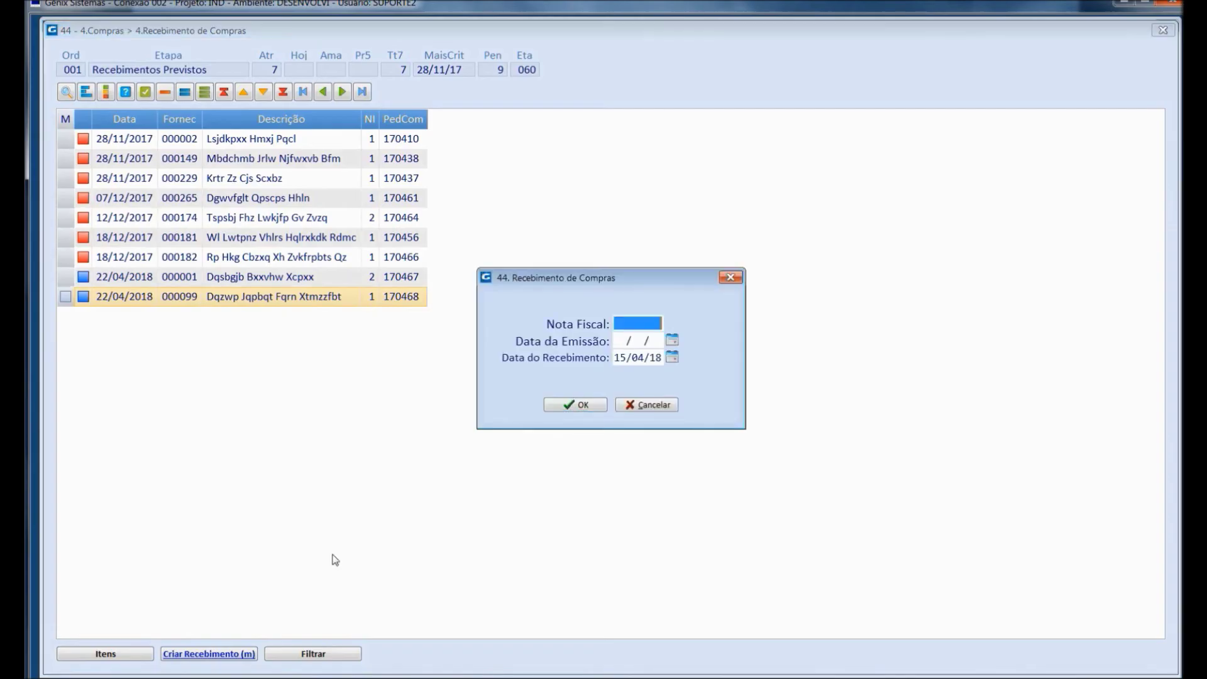
text(4563)
key(Tab)
click(570, 402)
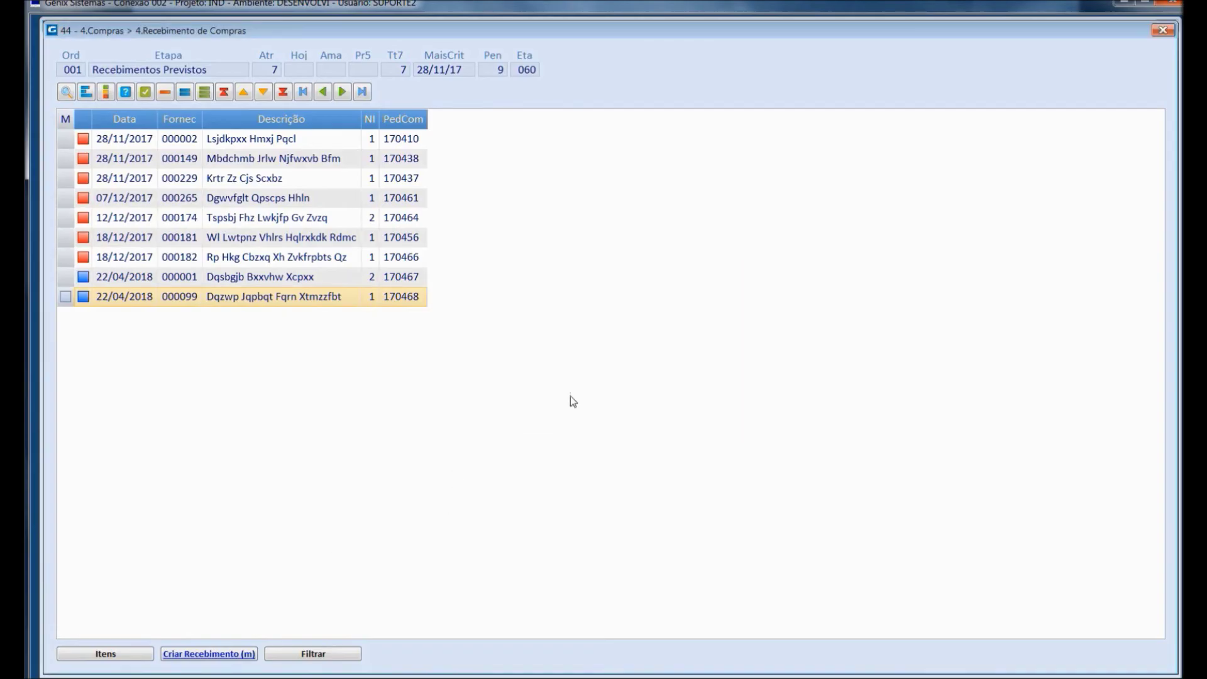
Open the Lançamentos de Notas Fiscais stage and examine the items and accounts payable of invoice NF-00004356.
click(1162, 30)
click(310, 125)
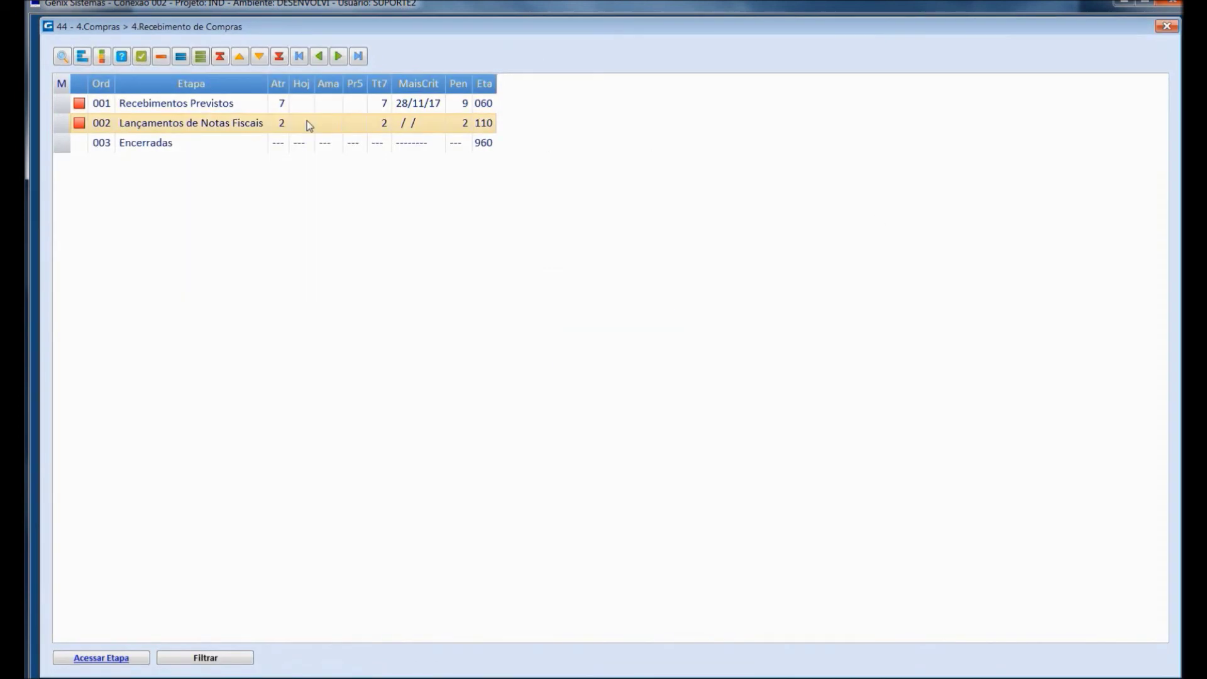
double_click(306, 122)
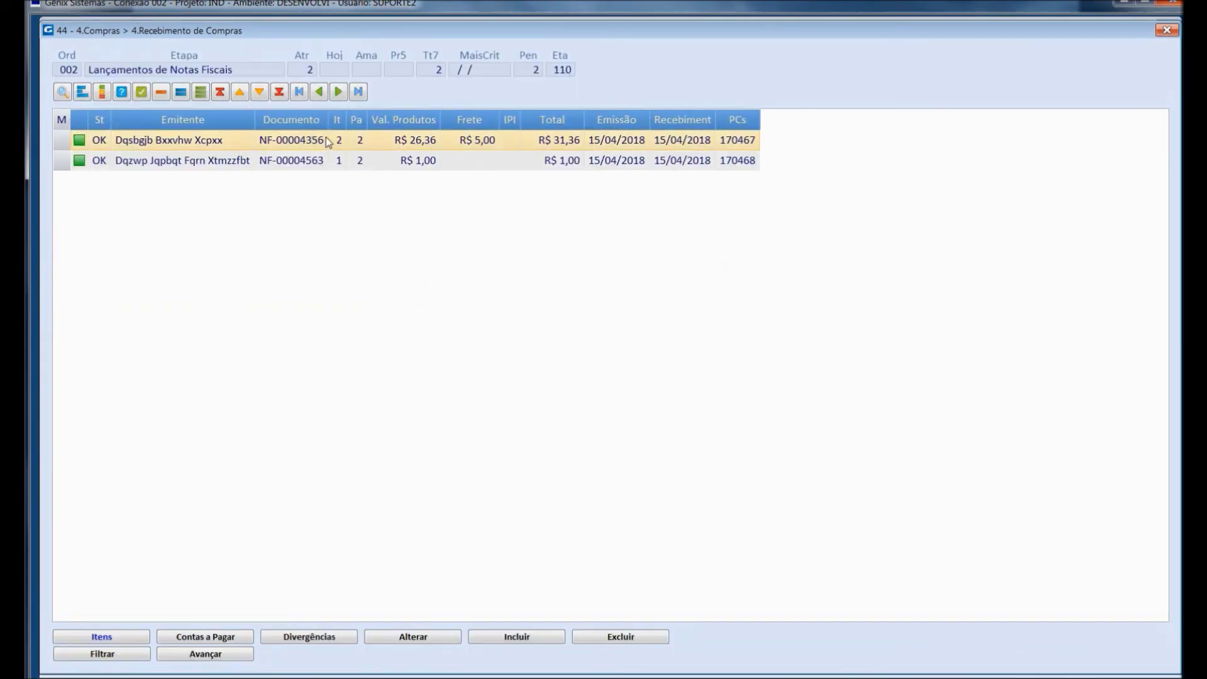
double_click(327, 143)
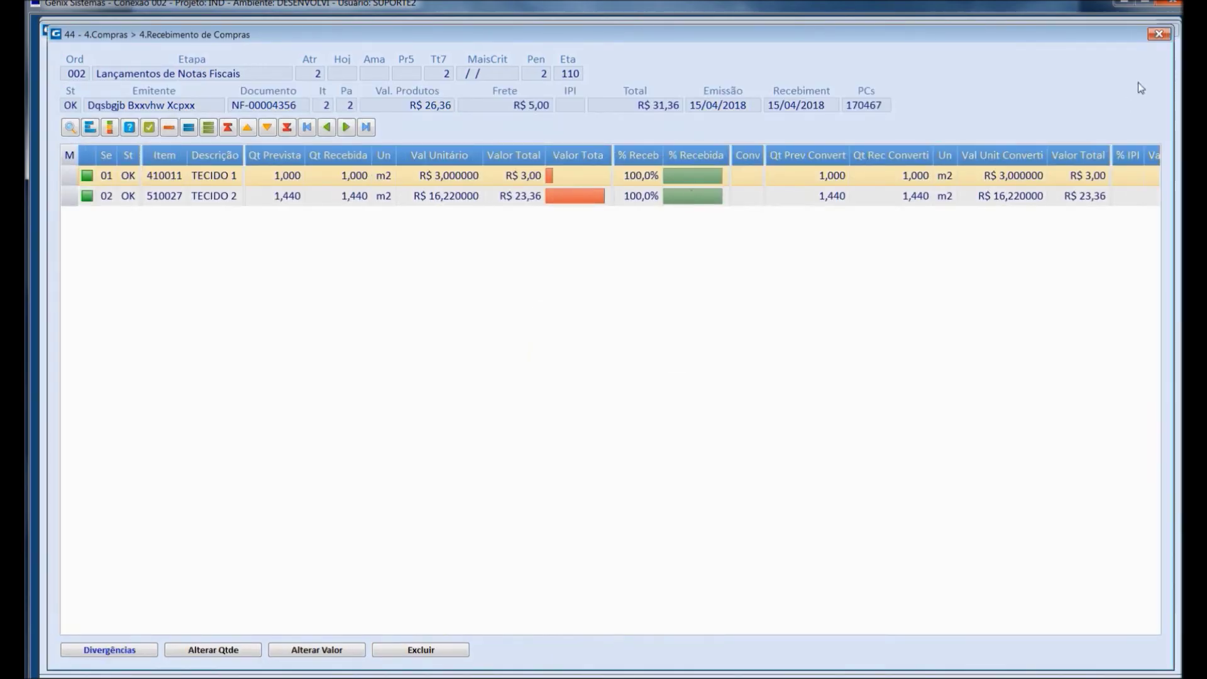
click(1156, 37)
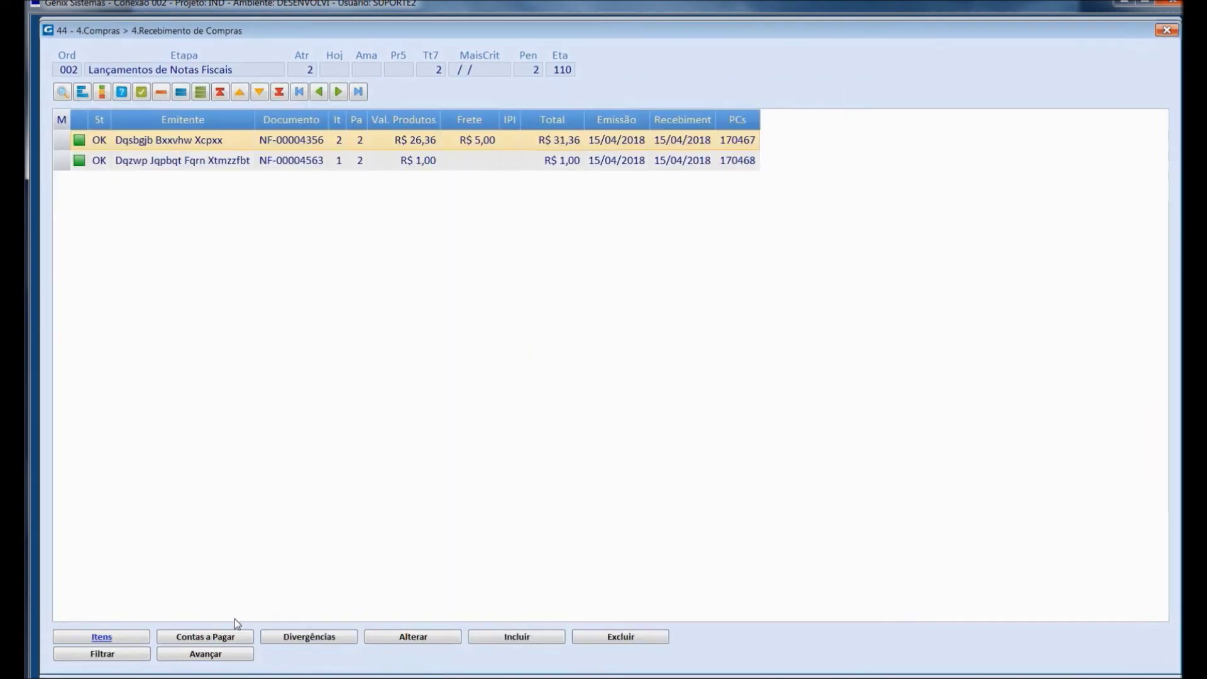
click(209, 636)
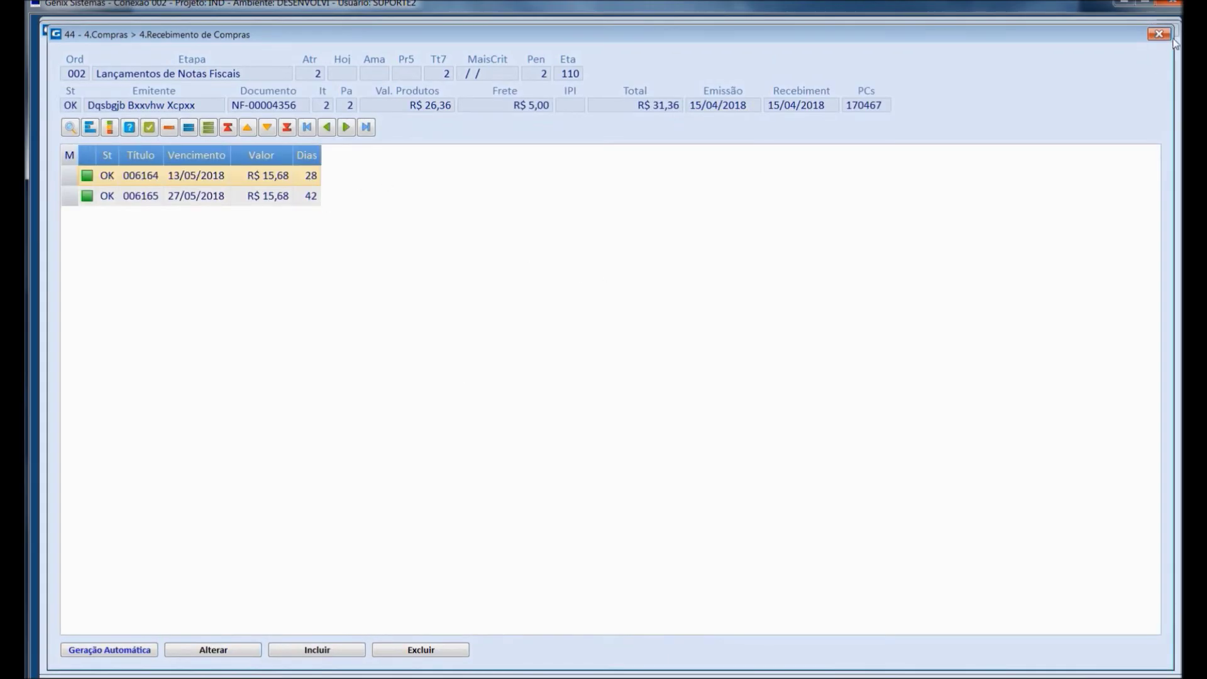
click(1148, 34)
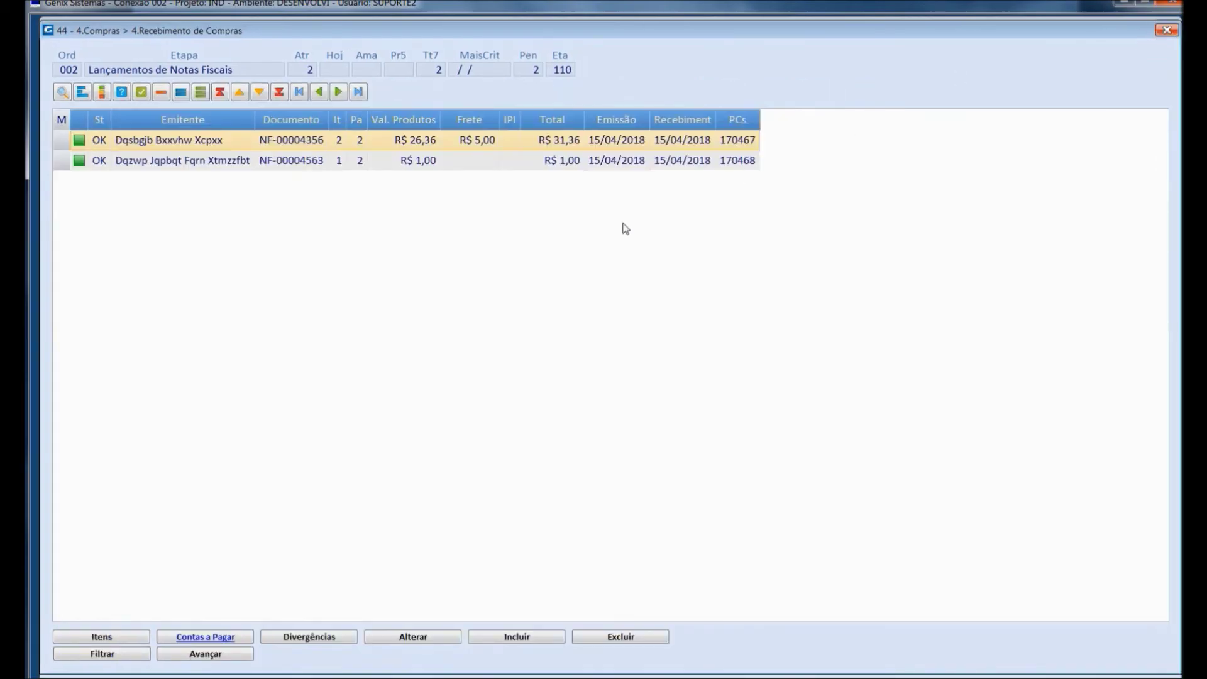
Advance invoices NF-00004356 and NF-00004563 out of the Lançamentos de Notas Fiscais stage and leave purchase receiving.
click(205, 655)
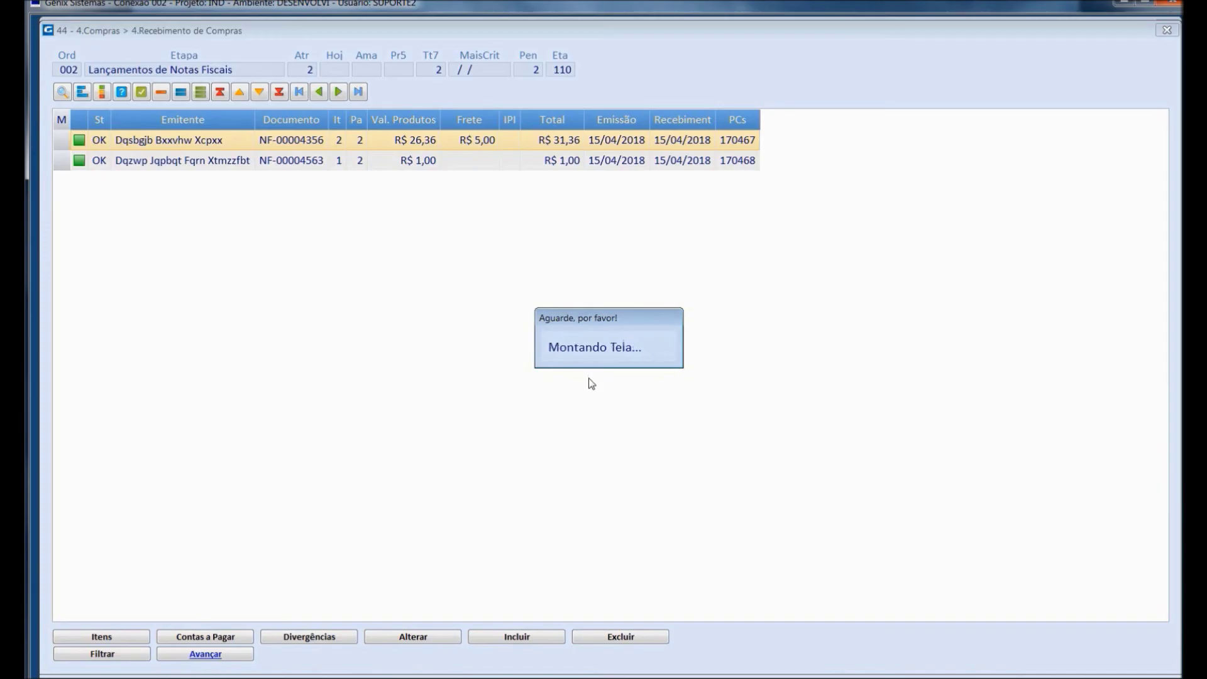
click(592, 359)
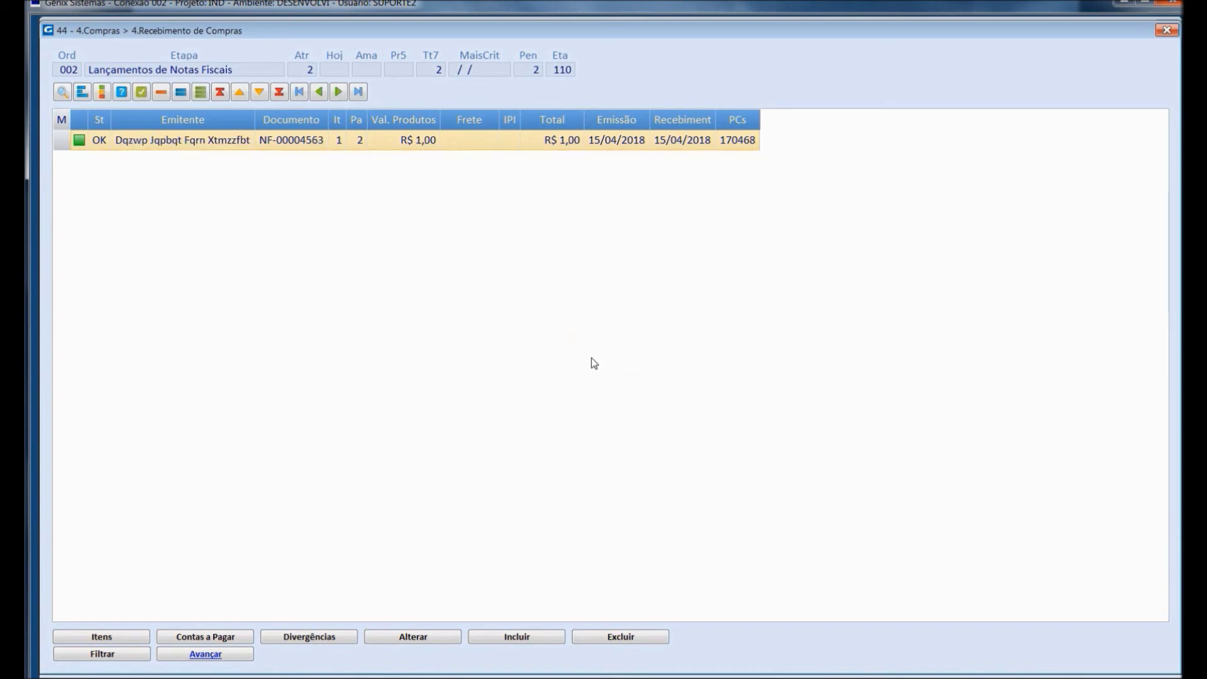
click(206, 654)
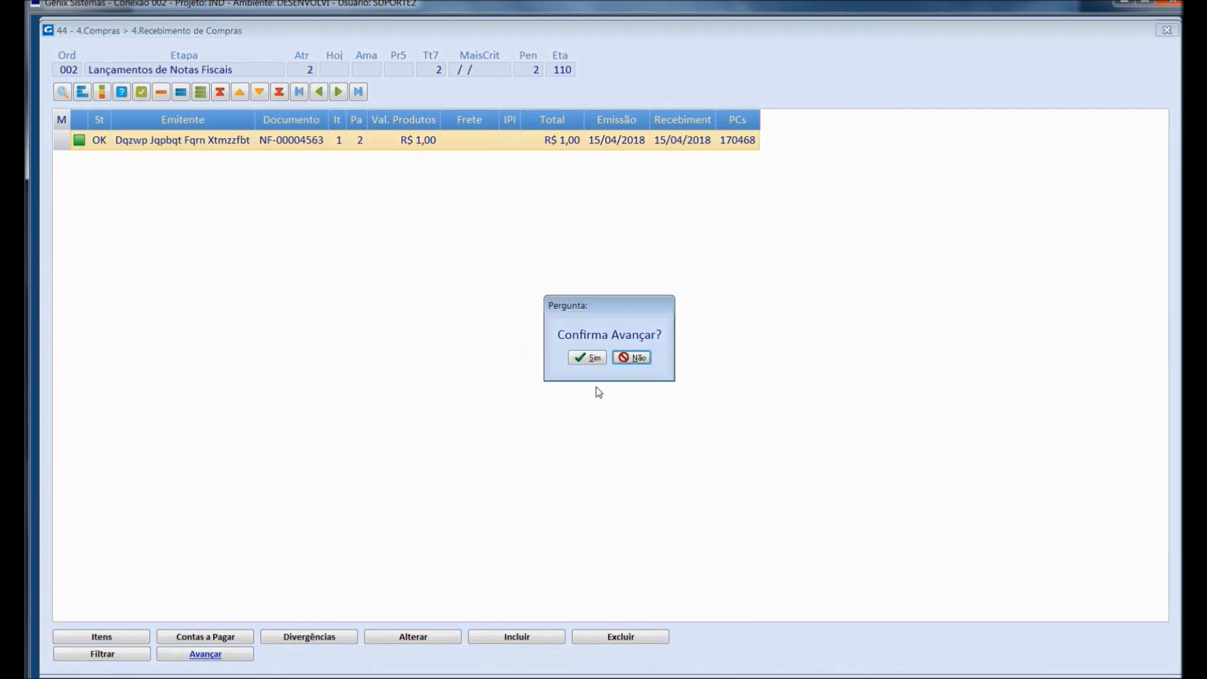
click(591, 358)
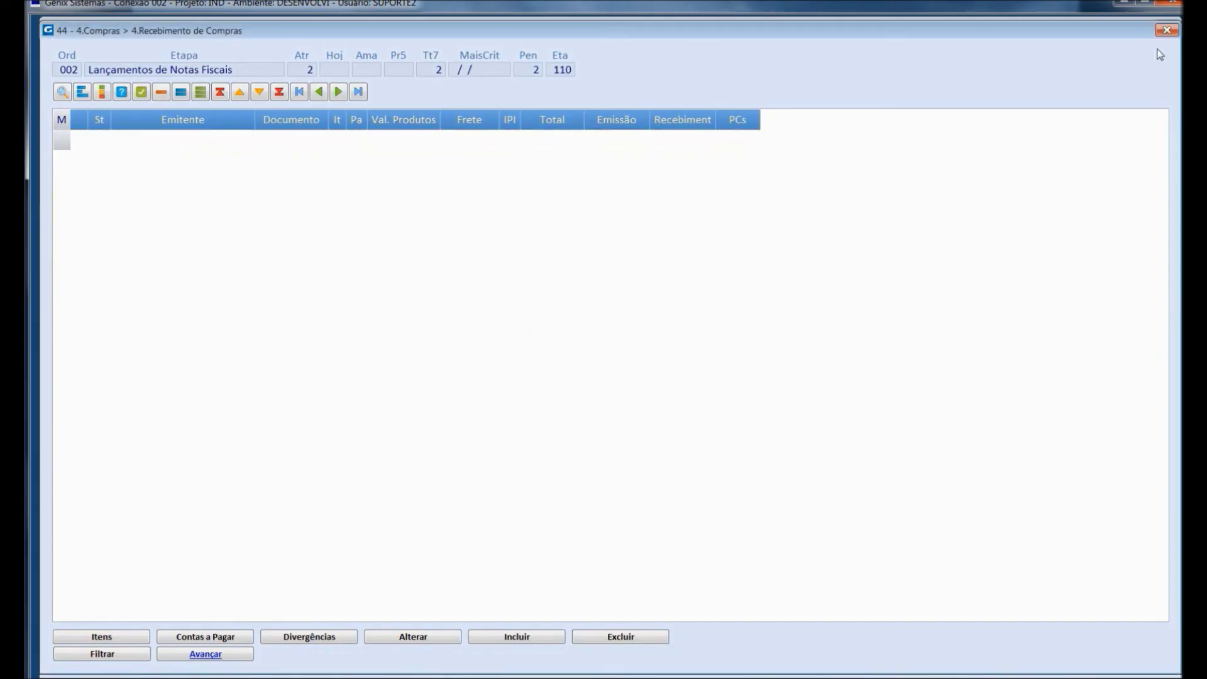
click(1164, 31)
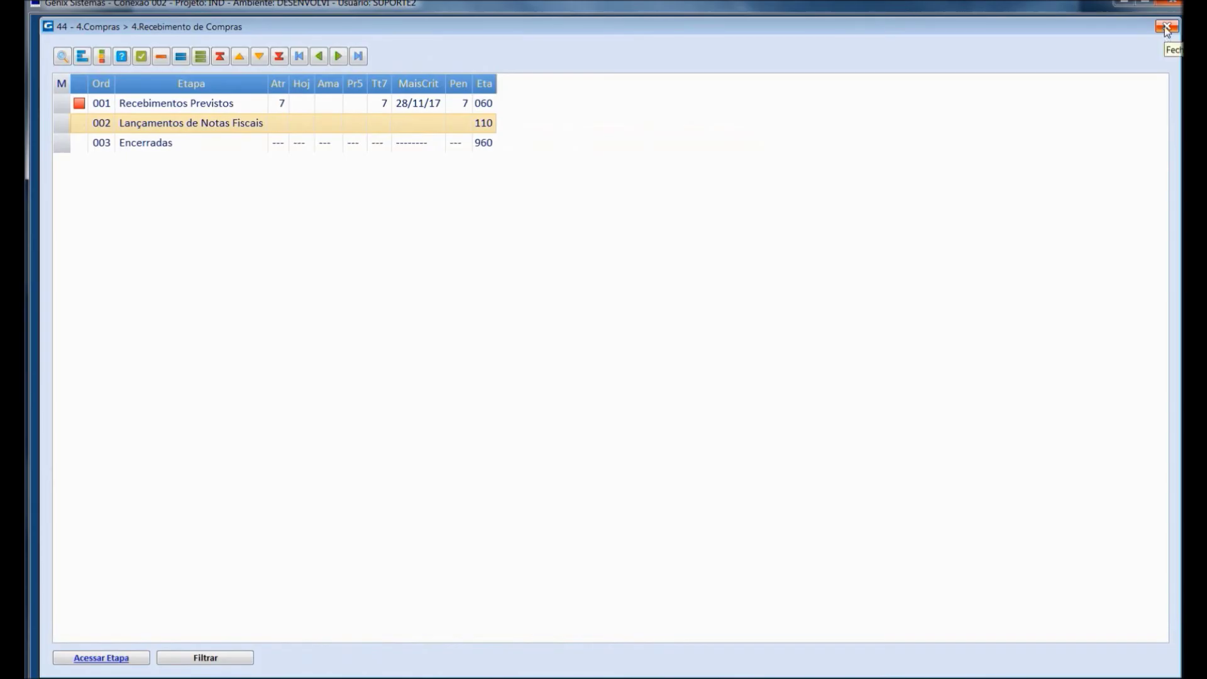
click(1166, 29)
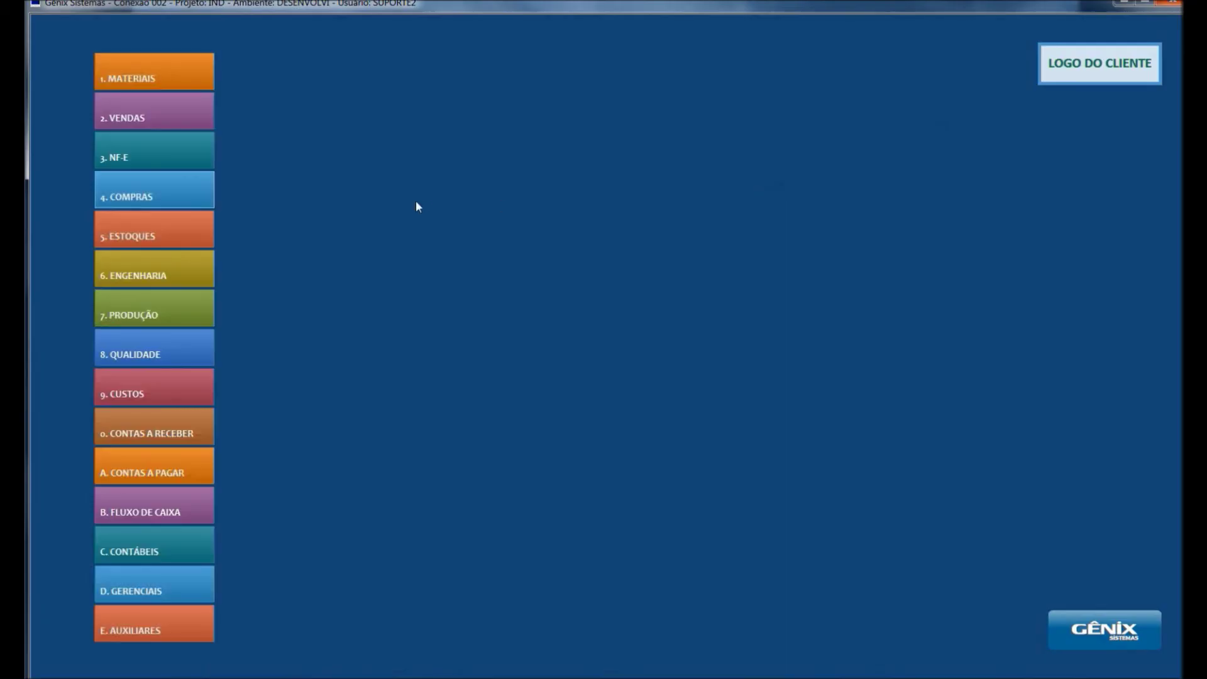
Open the stage list of quotes and orders for all salespeople.
click(143, 110)
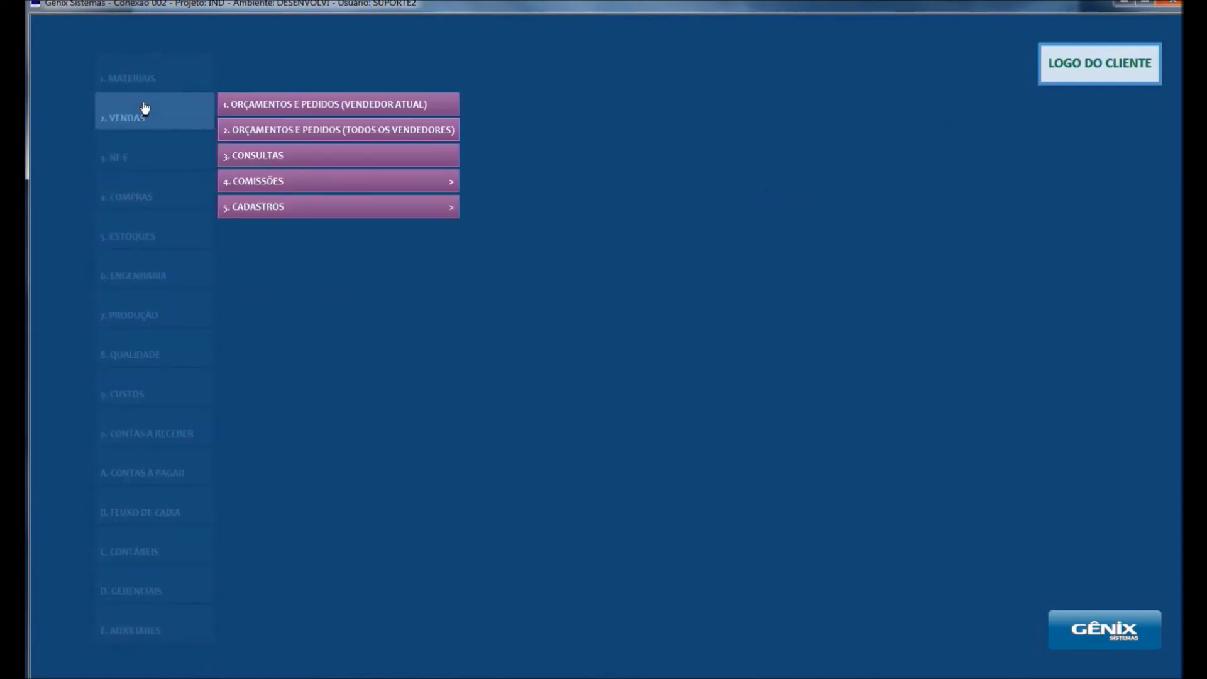
click(278, 131)
click(568, 389)
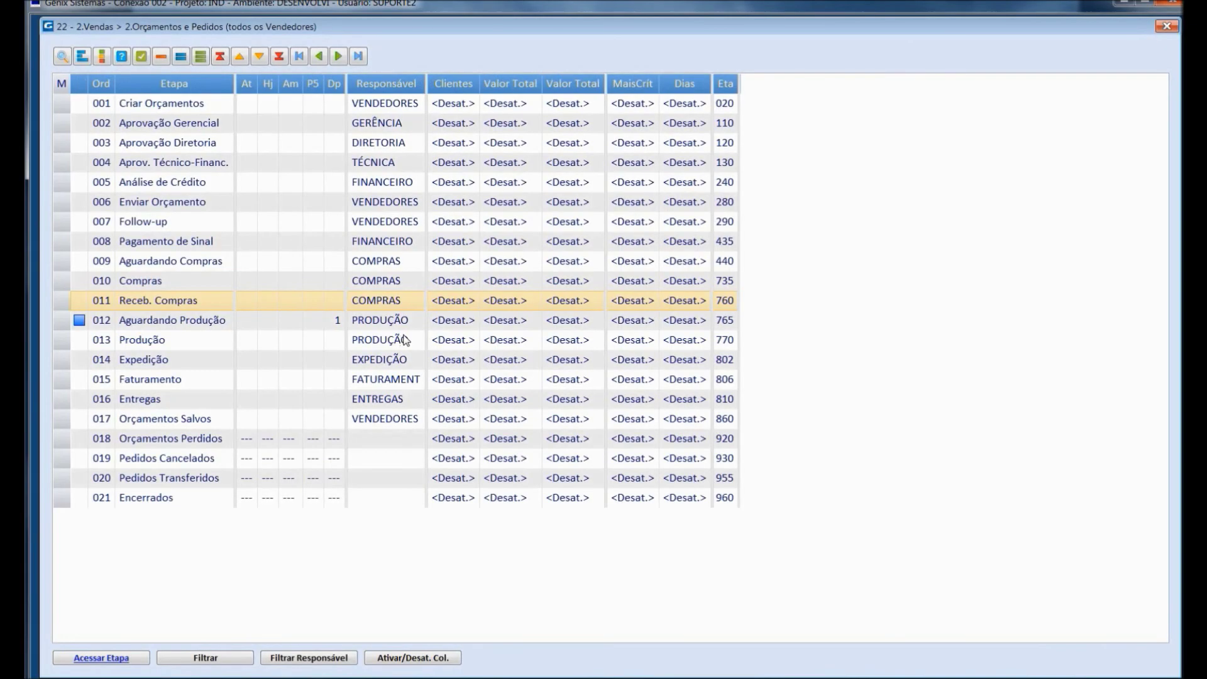
Advance the sales order out of the Aguardando Produção stage and return to the stage list.
click(301, 321)
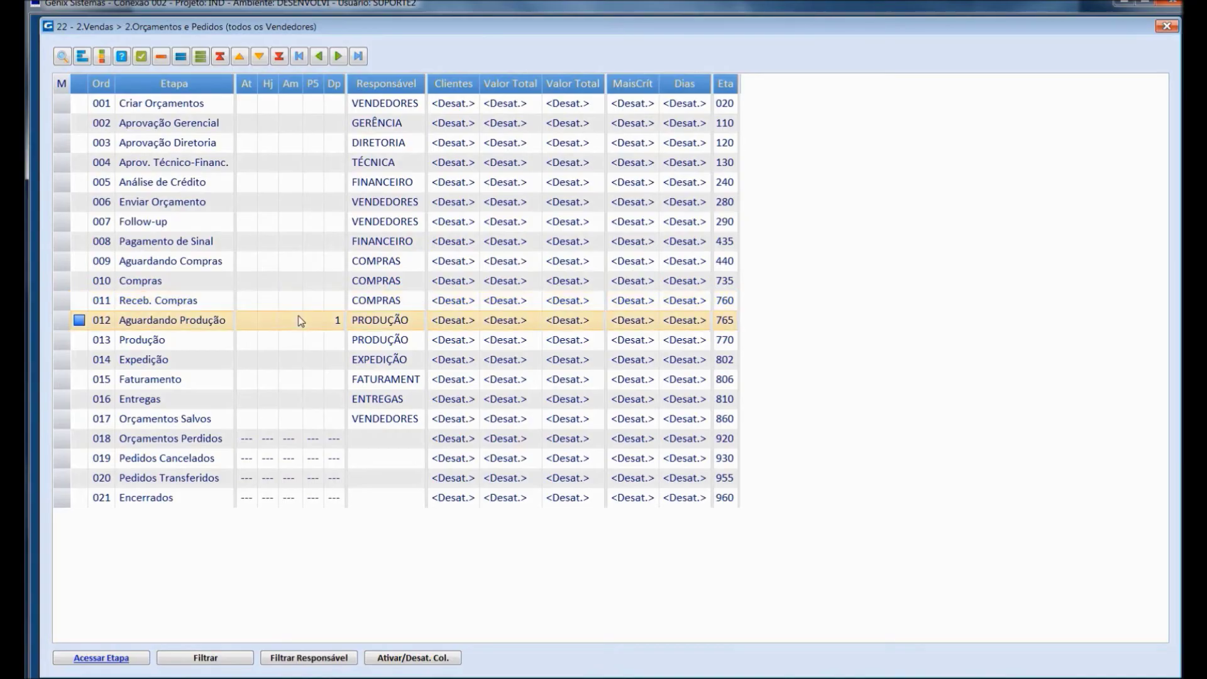
double_click(301, 320)
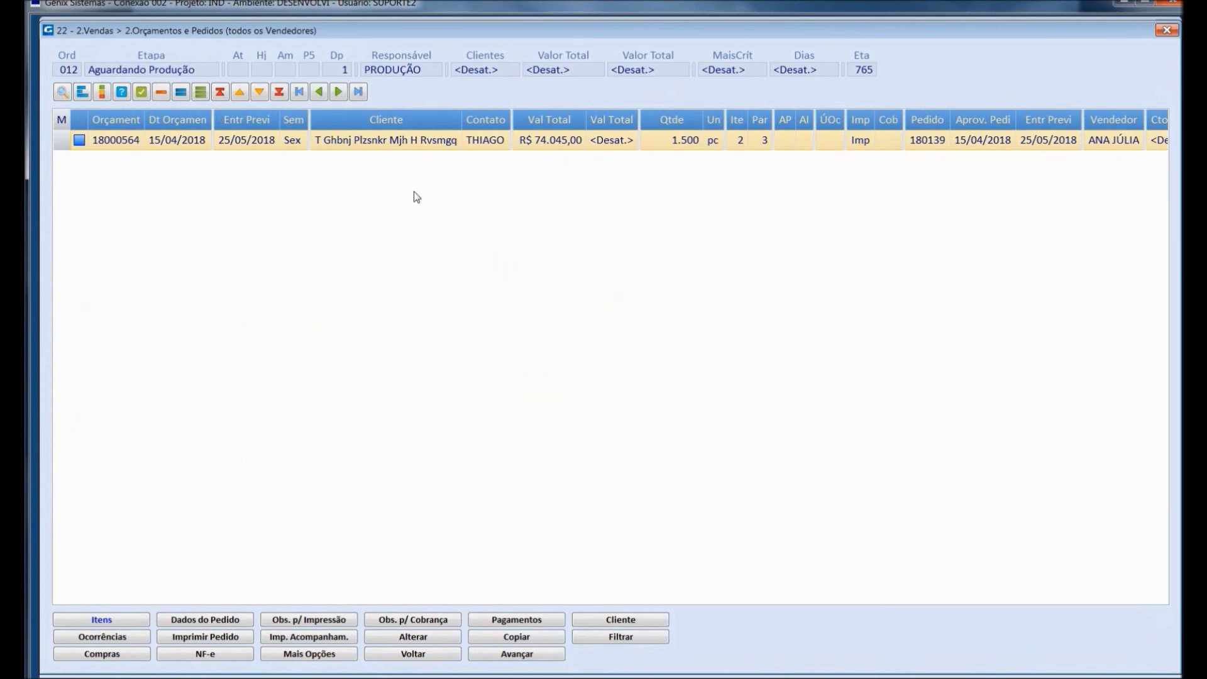
click(515, 654)
click(587, 357)
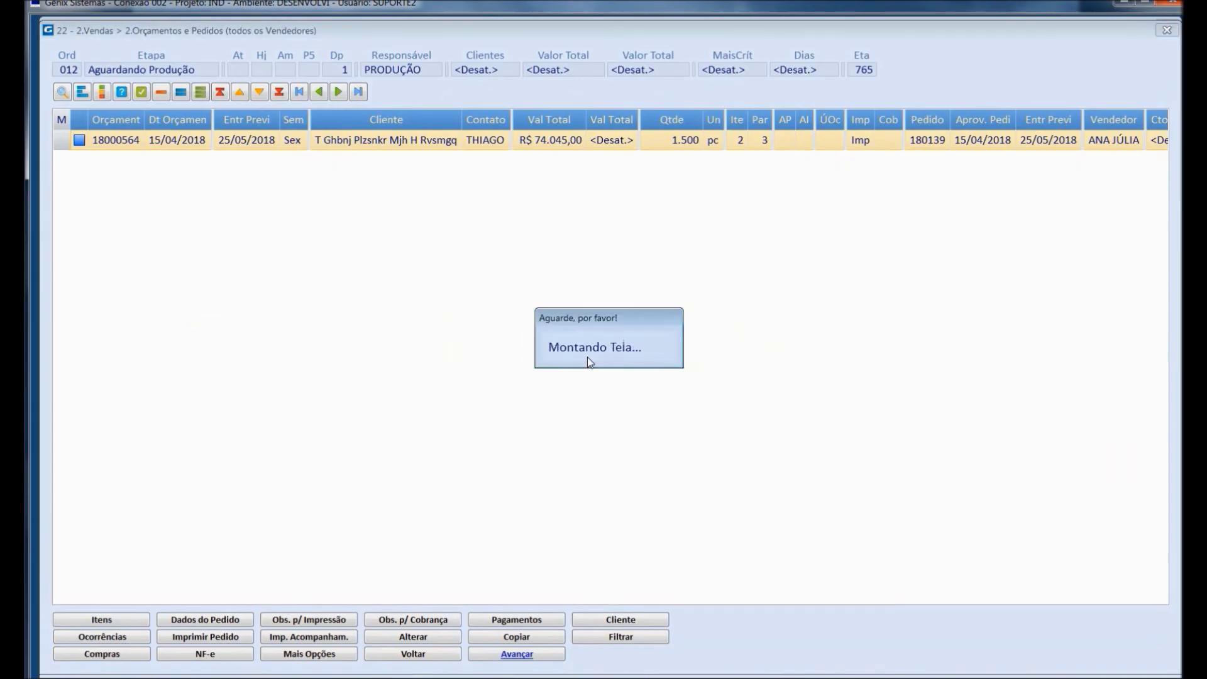
click(1163, 32)
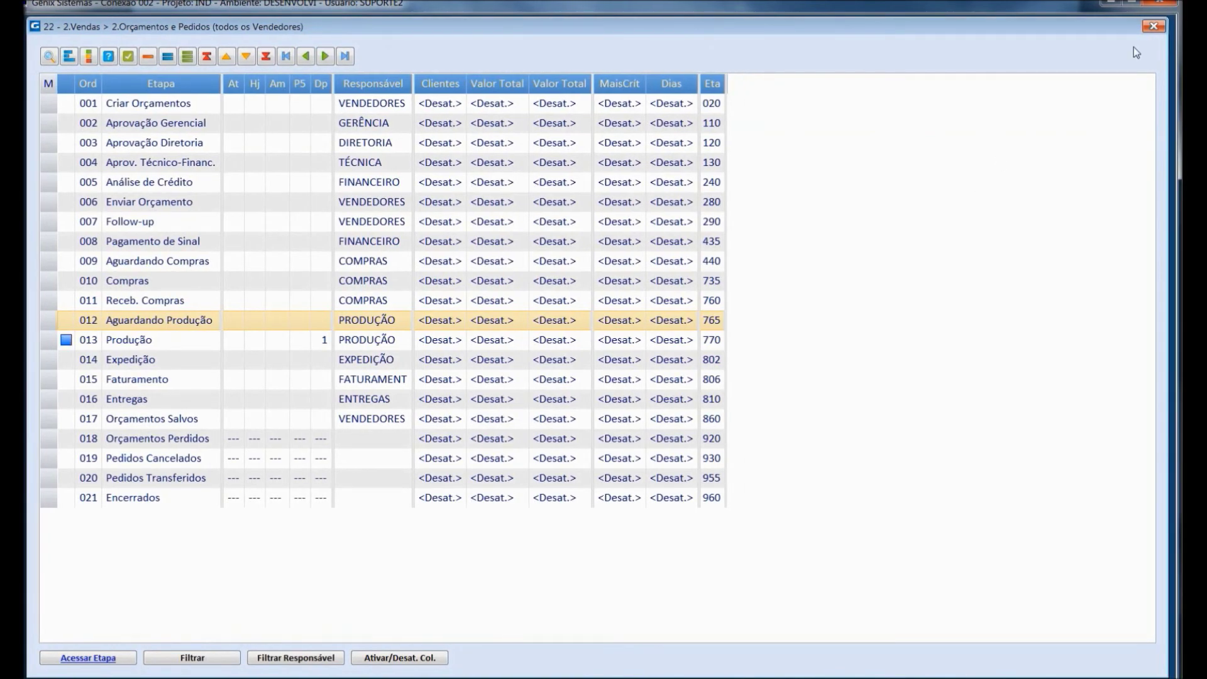
Open the Produção sales stage to check the order there, and leave the sales module.
click(121, 345)
double_click(121, 345)
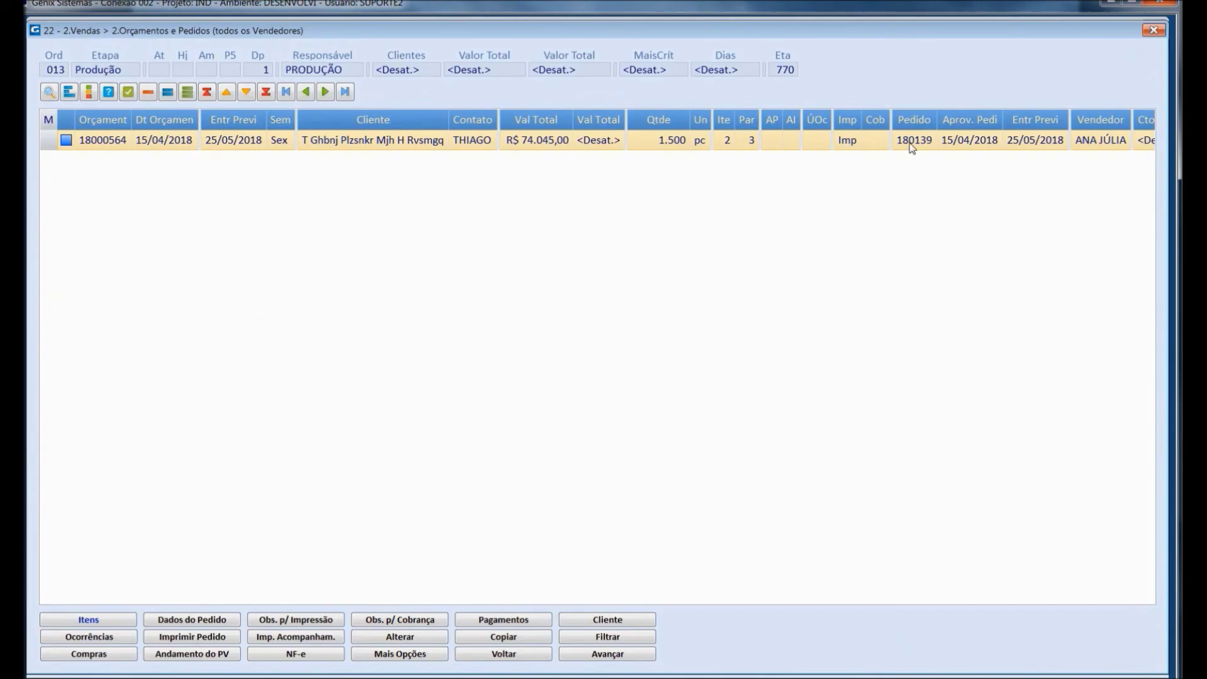
click(1153, 31)
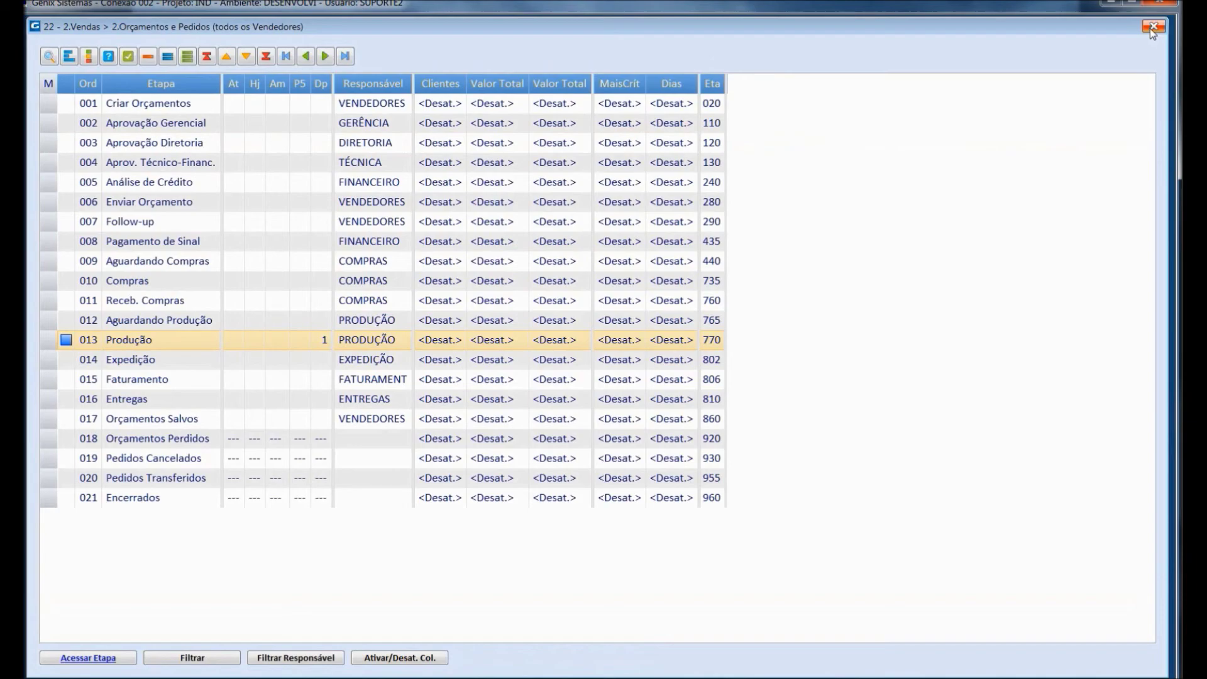
click(1150, 28)
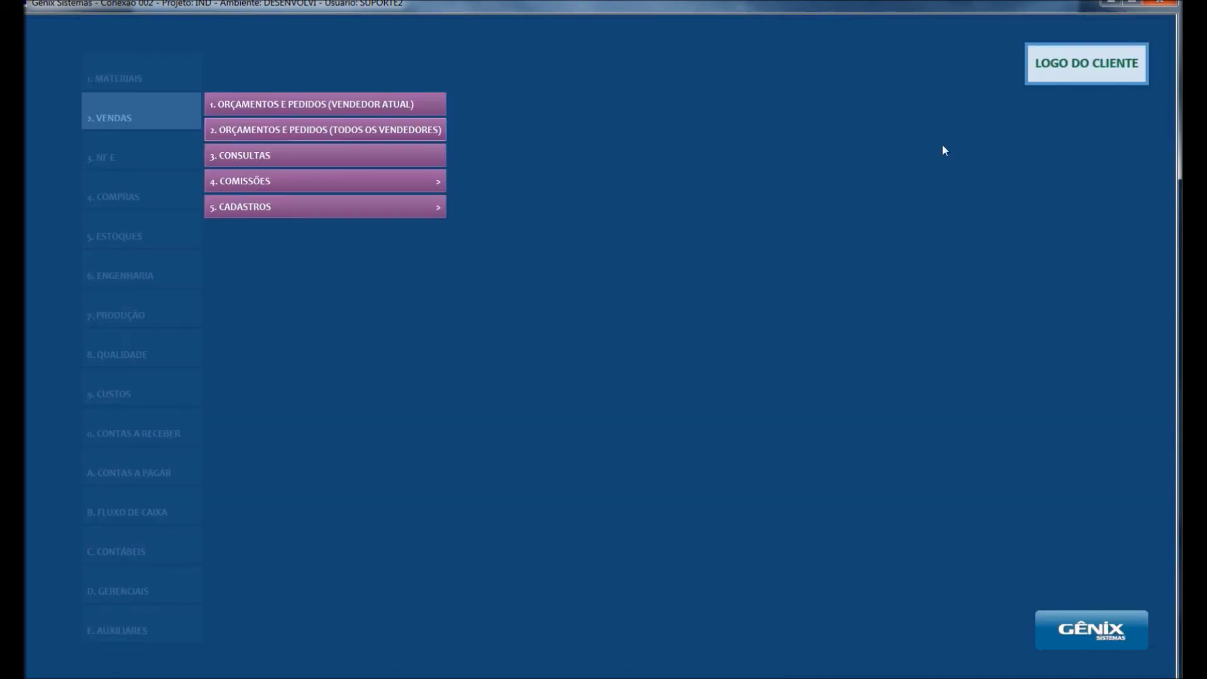
click(810, 208)
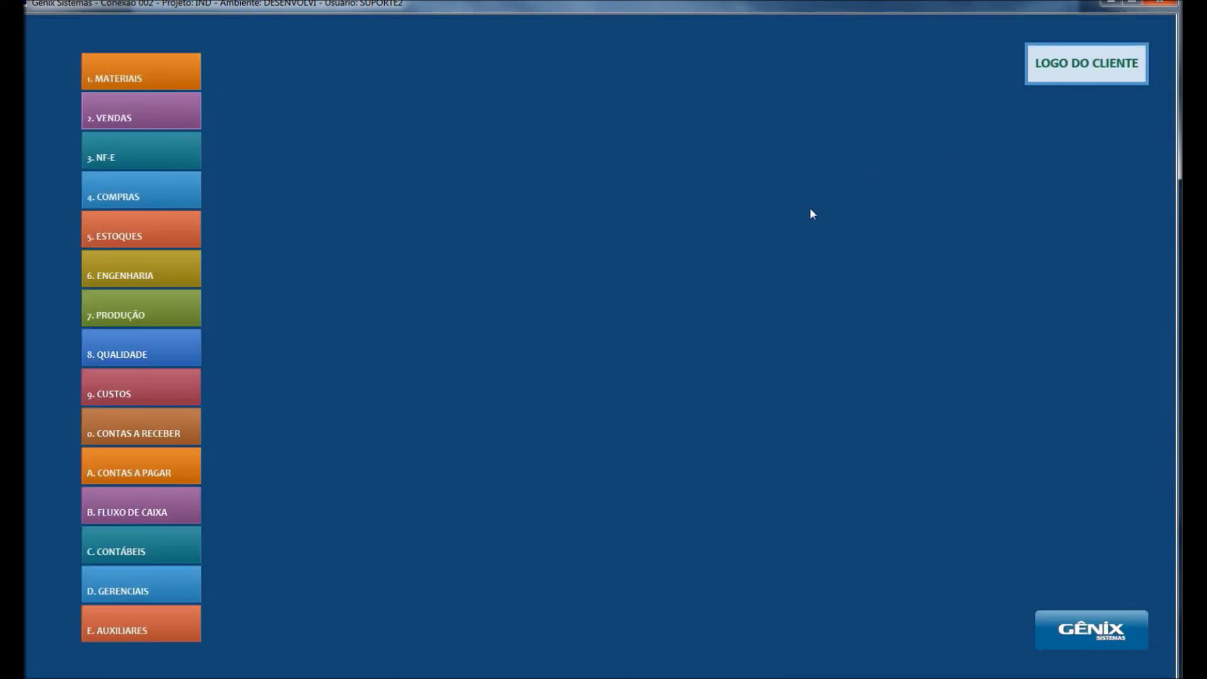
Open the Aguardando Início stage of the production orders.
click(134, 312)
click(234, 302)
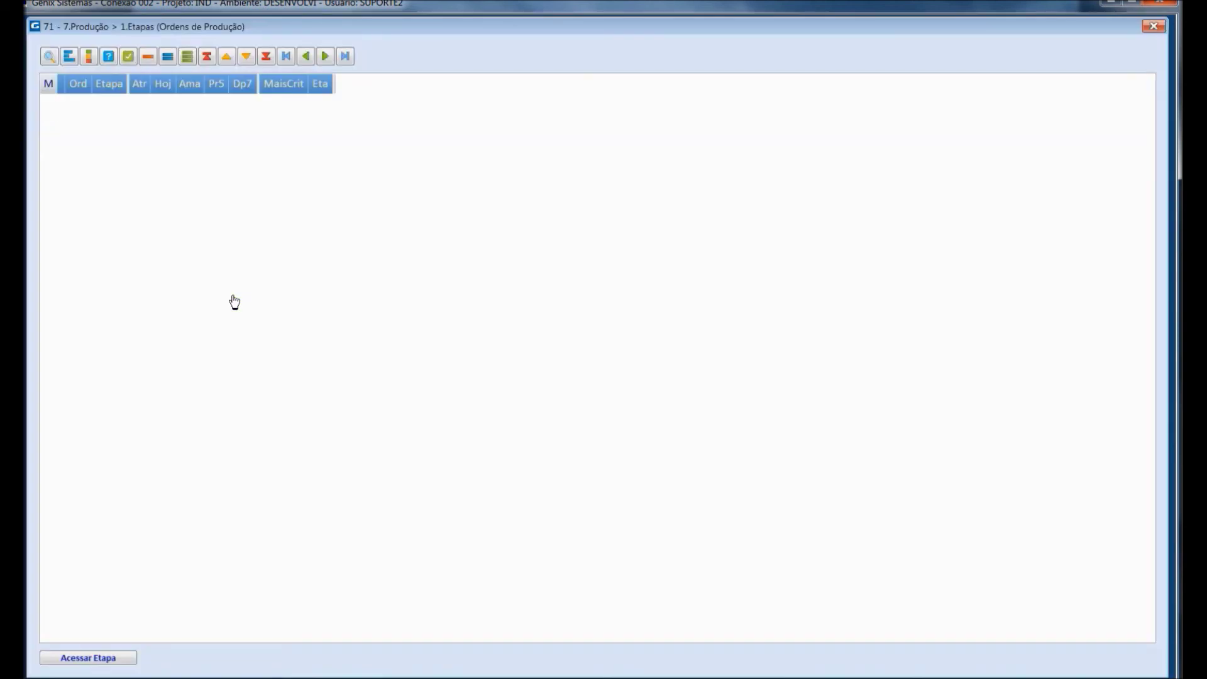
click(244, 129)
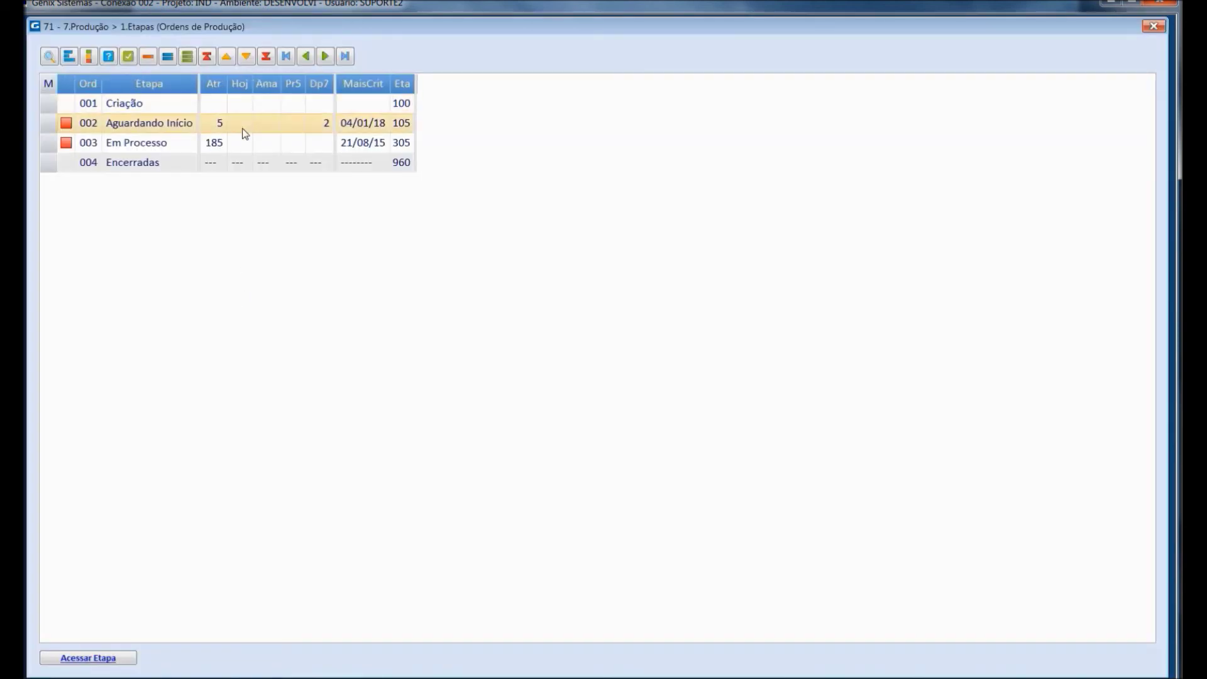
double_click(244, 132)
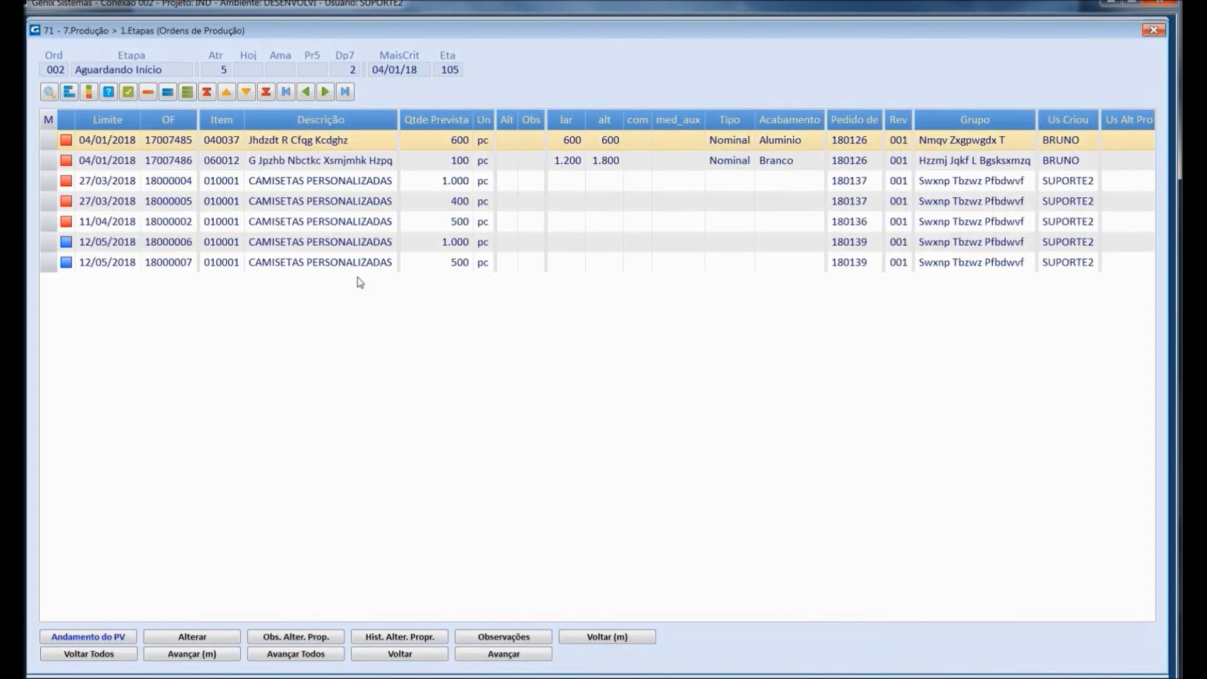
Mark the two CAMISETAS PERSONALIZADAS production orders due 12/05/2018, advance them together, and leave the production orders.
click(49, 261)
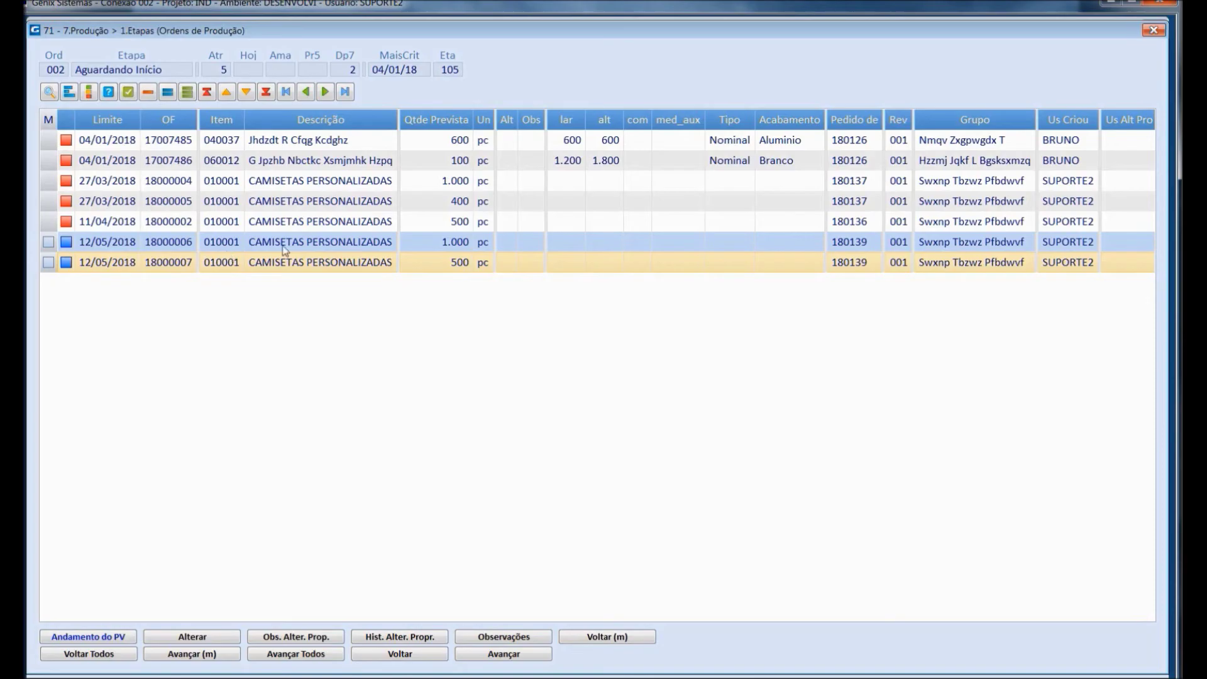
click(195, 655)
click(574, 357)
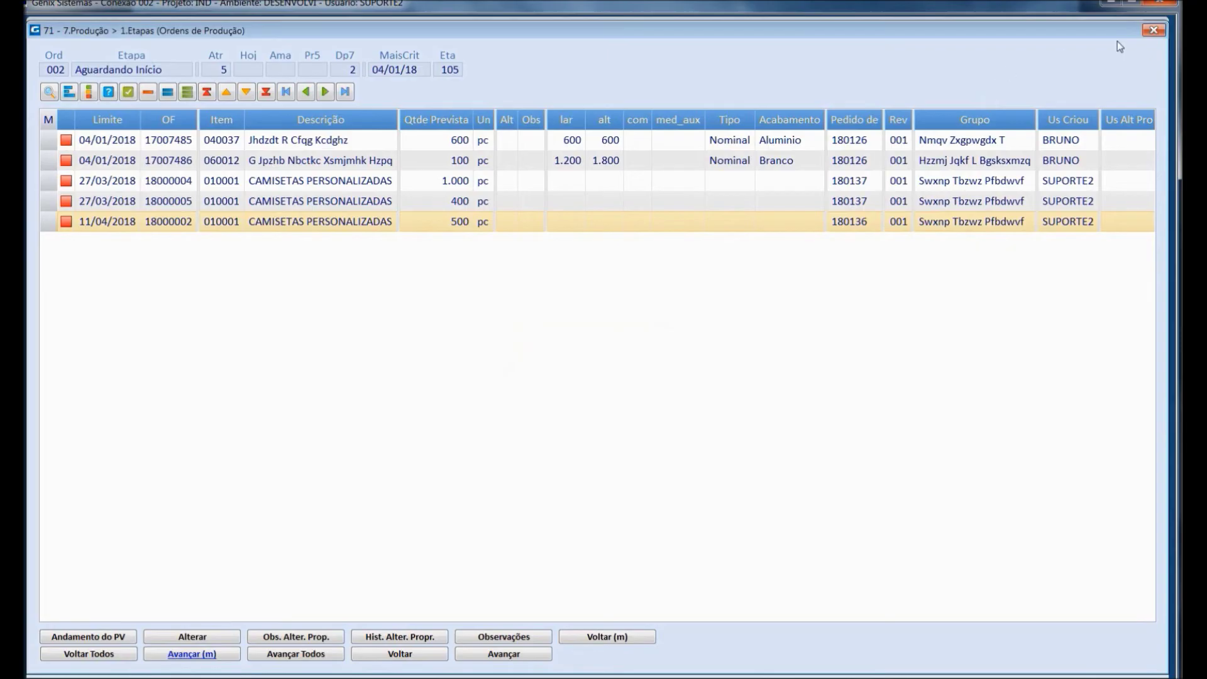
click(1153, 29)
click(1155, 25)
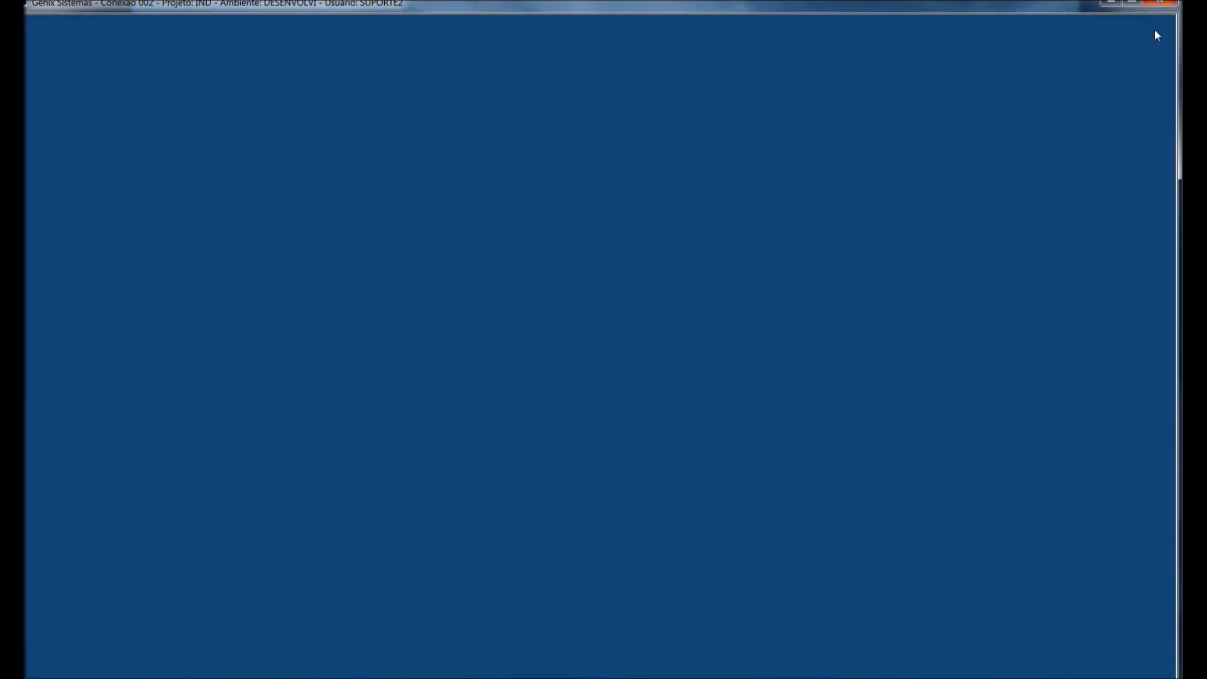
Open the sales order's progress from the Produção stage for all salespeople and expand every level down to the operations.
click(179, 107)
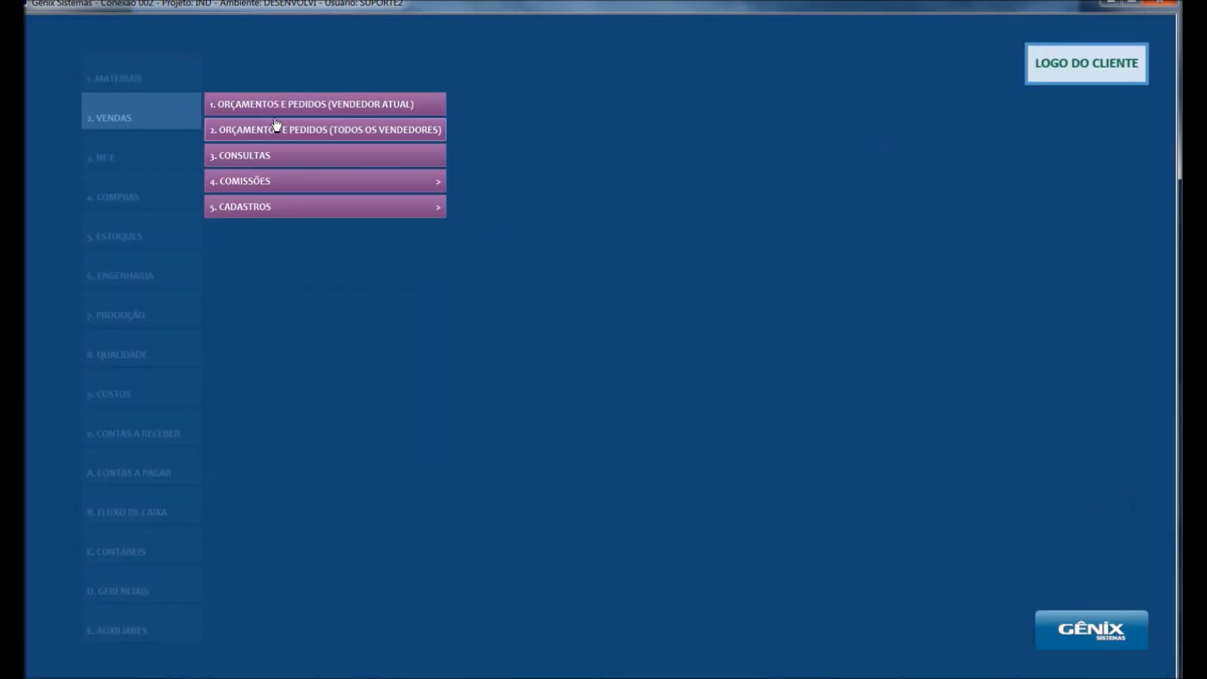
click(285, 129)
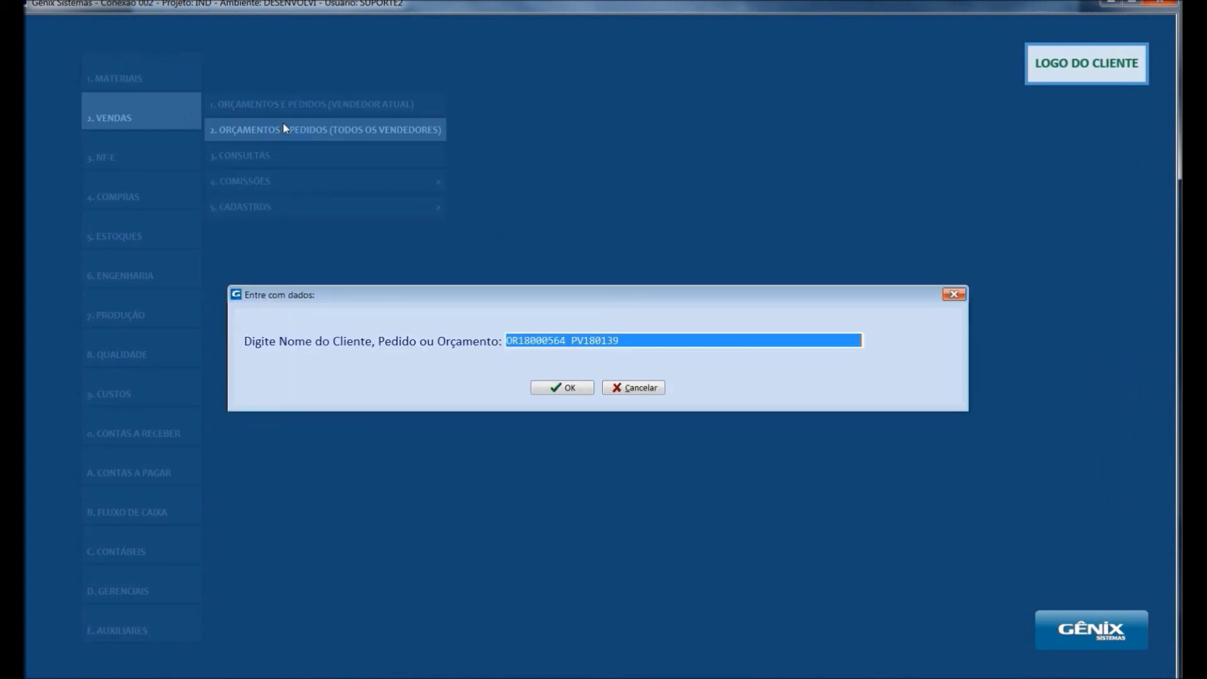
click(564, 386)
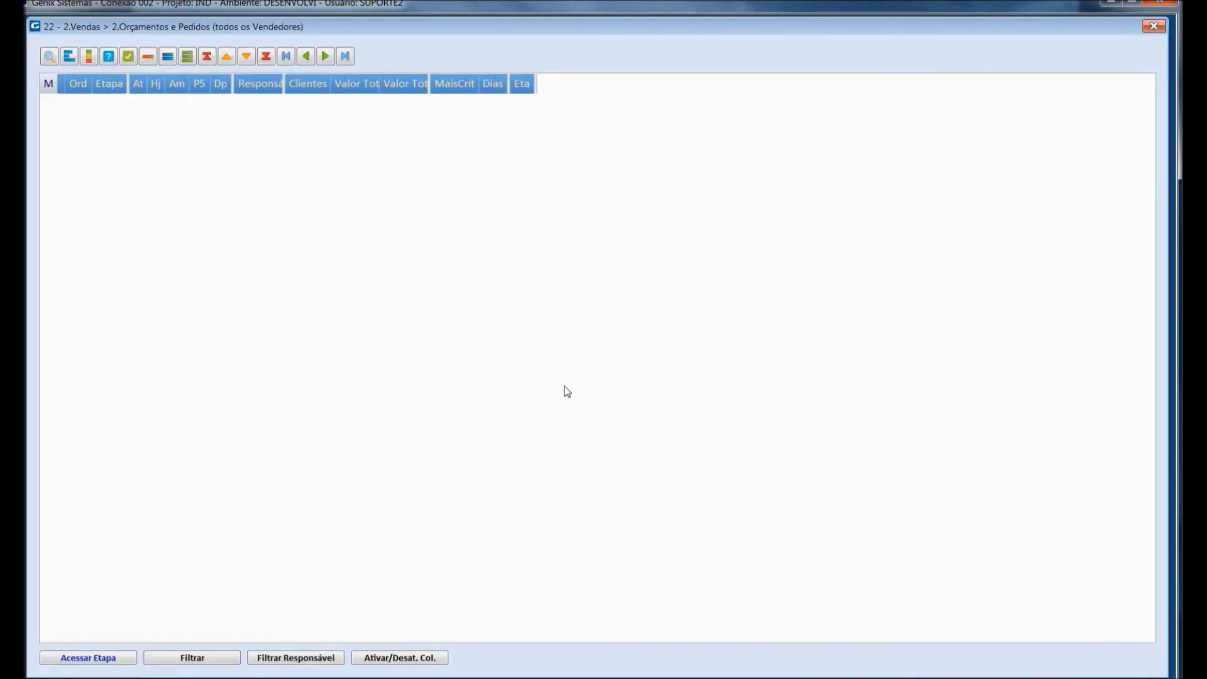
double_click(310, 344)
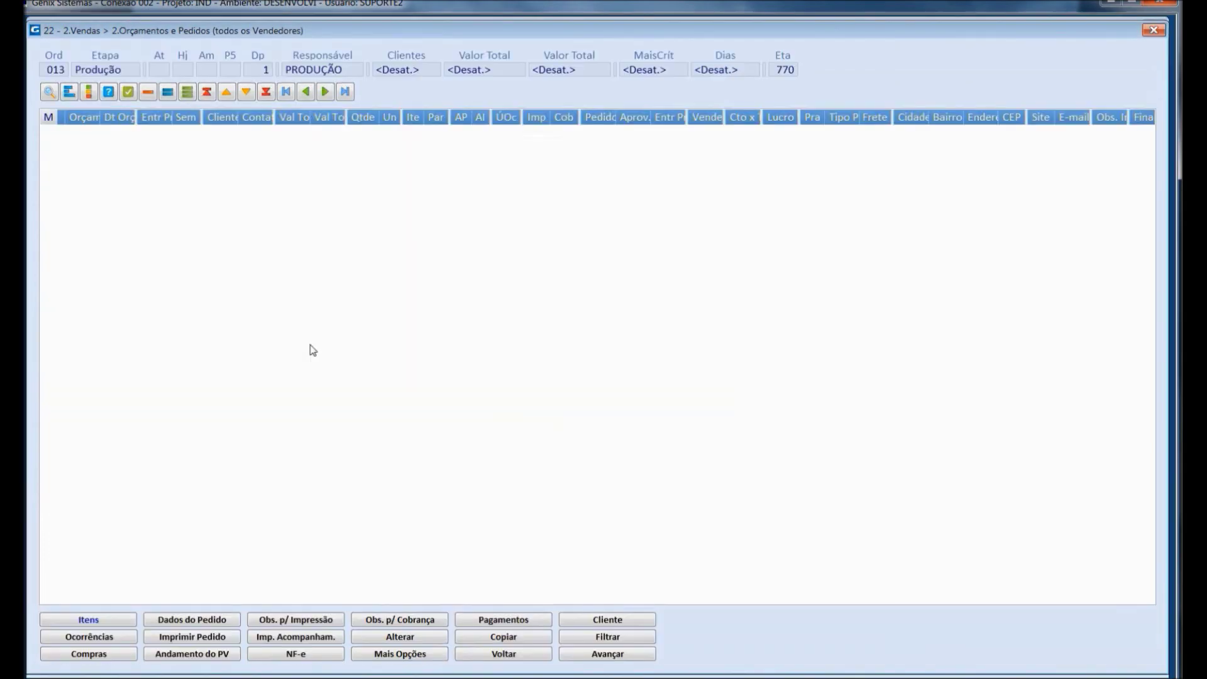
click(195, 654)
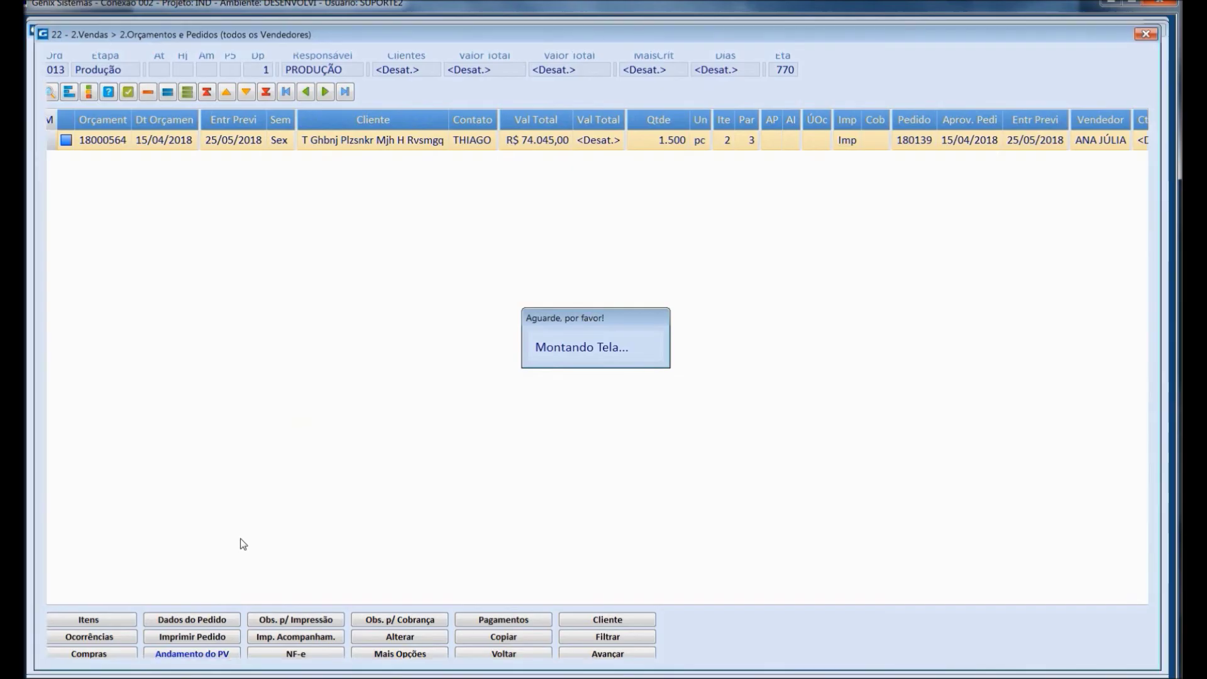
click(196, 654)
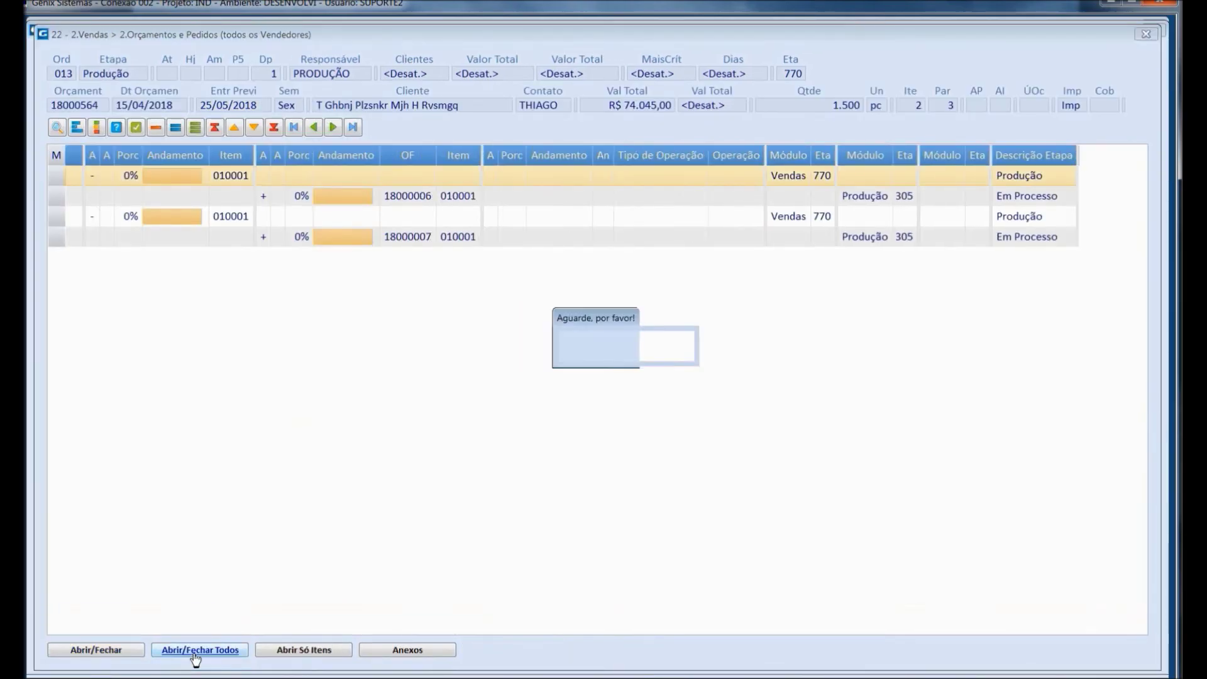
click(196, 654)
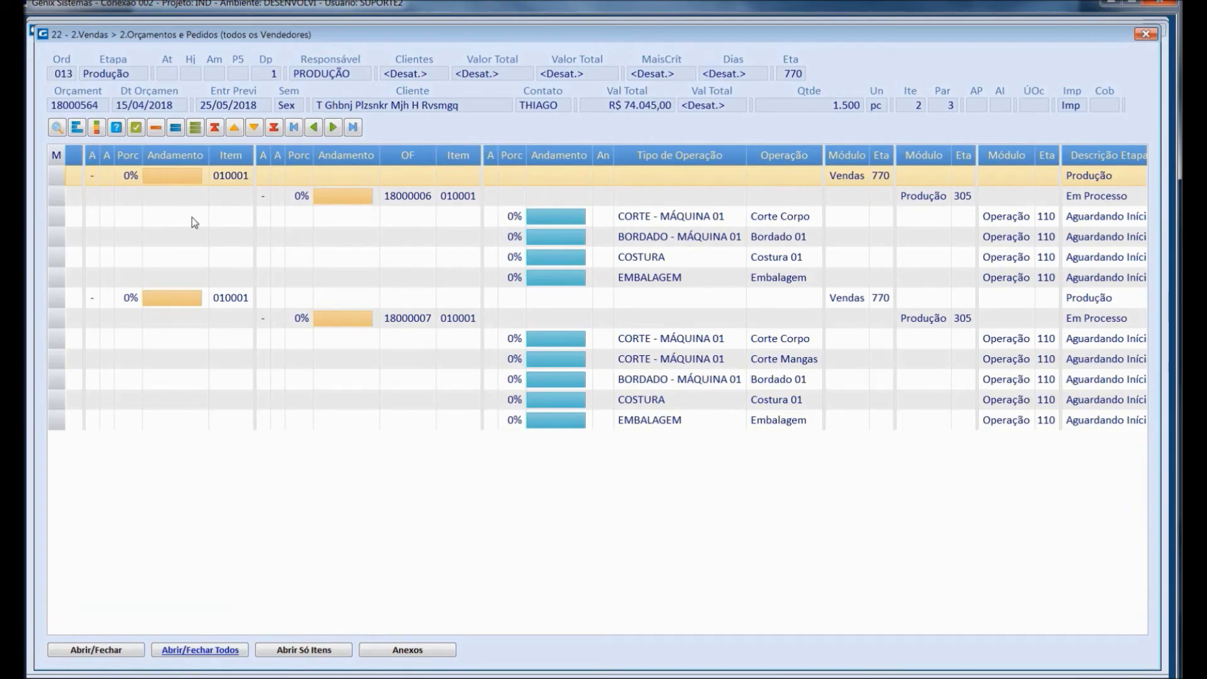
Examine the progress of both order items, their production orders, and their cutting operations Corte Corpo and Corte Mangas.
click(175, 299)
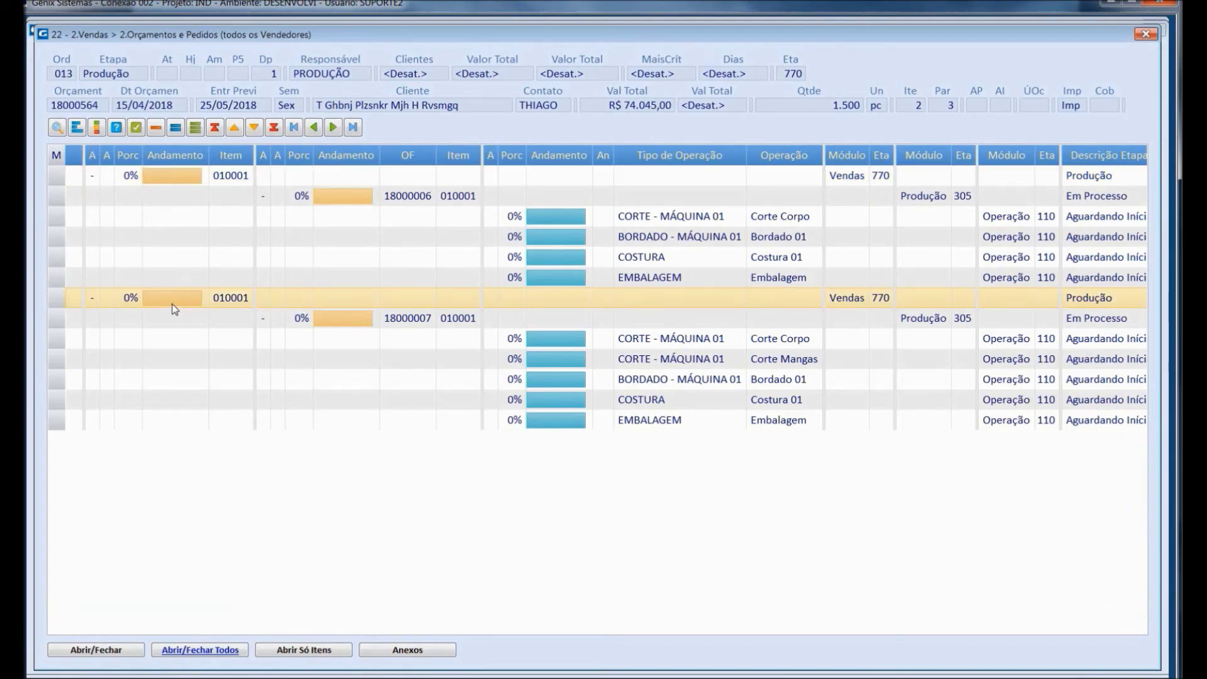
click(187, 178)
click(350, 197)
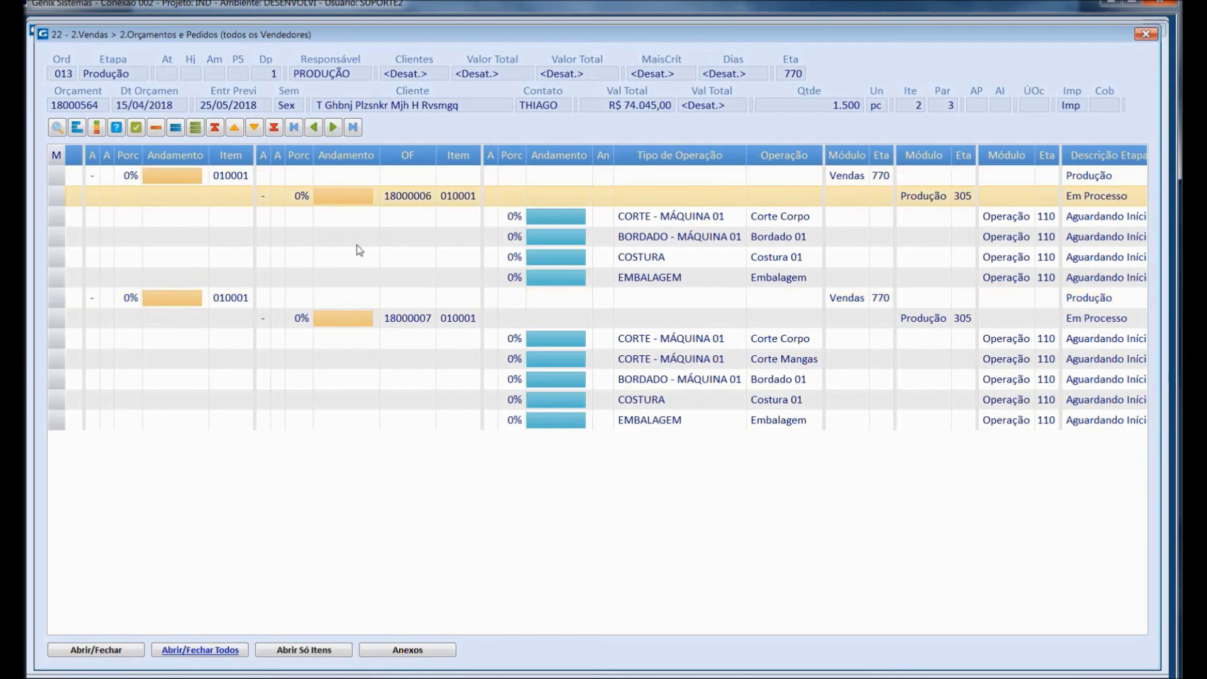
click(353, 319)
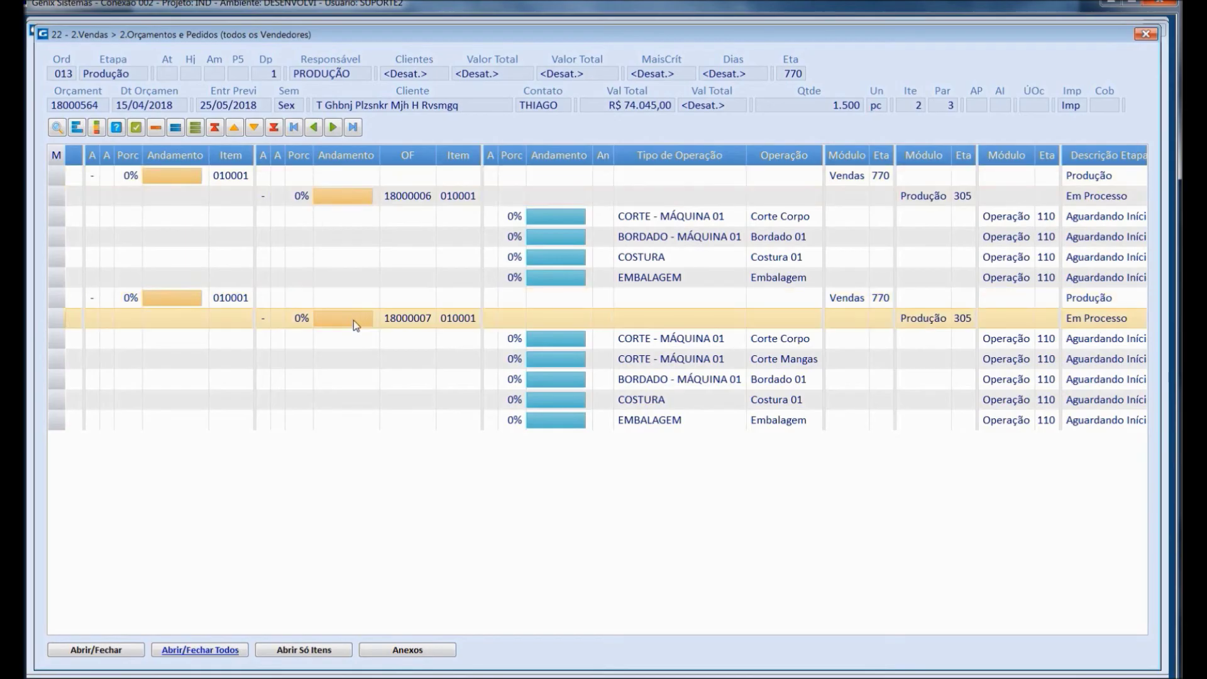
click(412, 194)
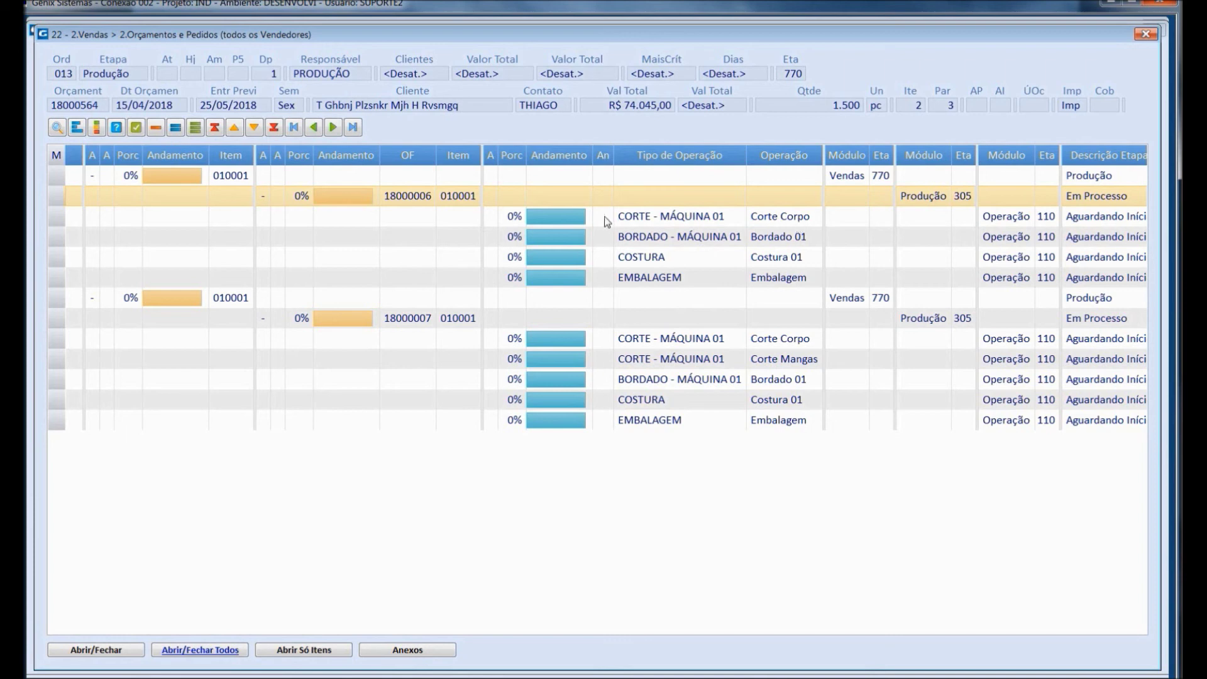
click(791, 217)
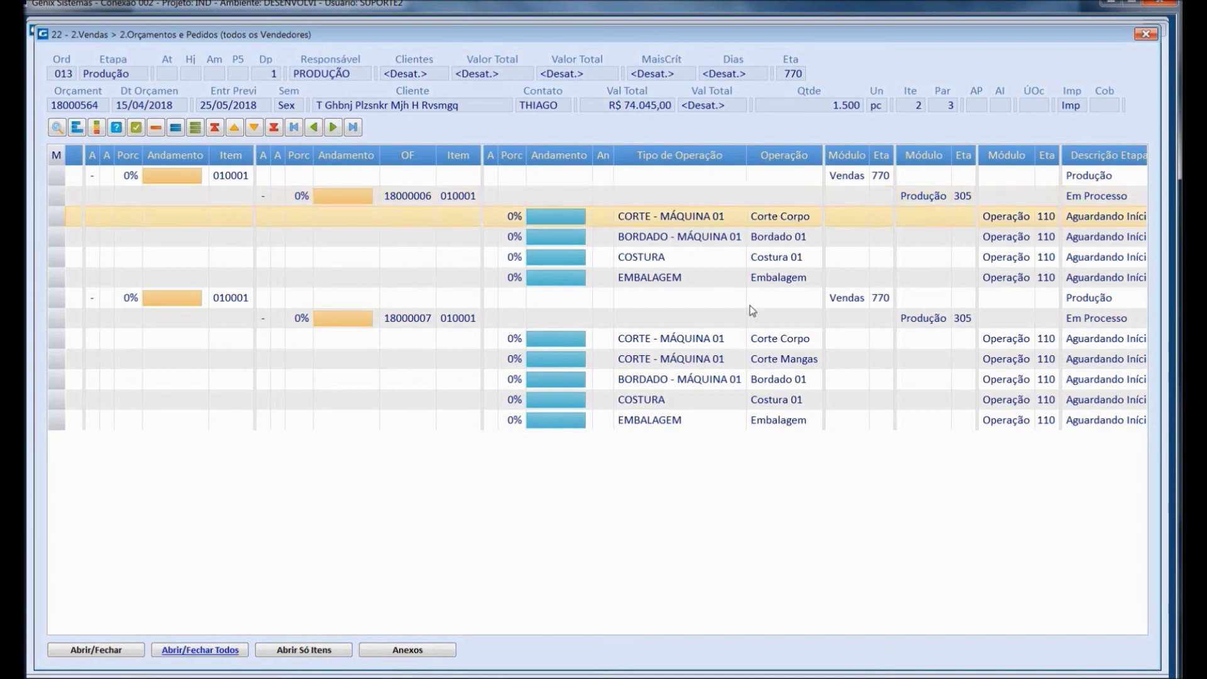
click(783, 342)
click(783, 362)
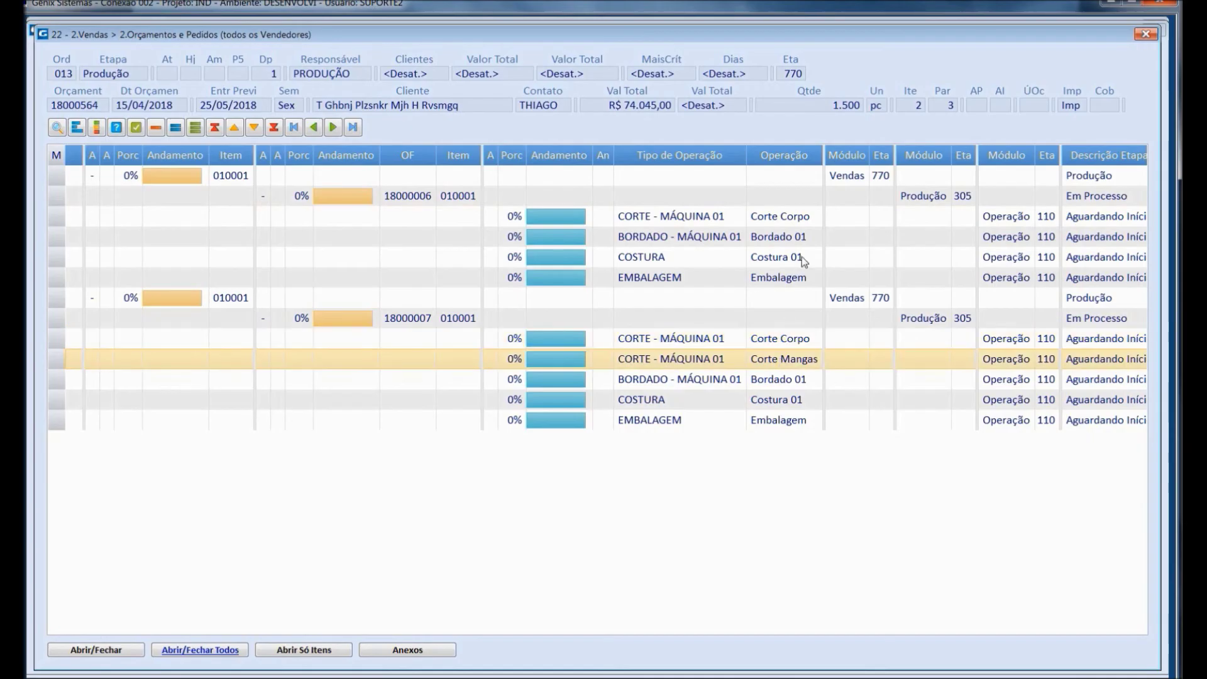
click(787, 217)
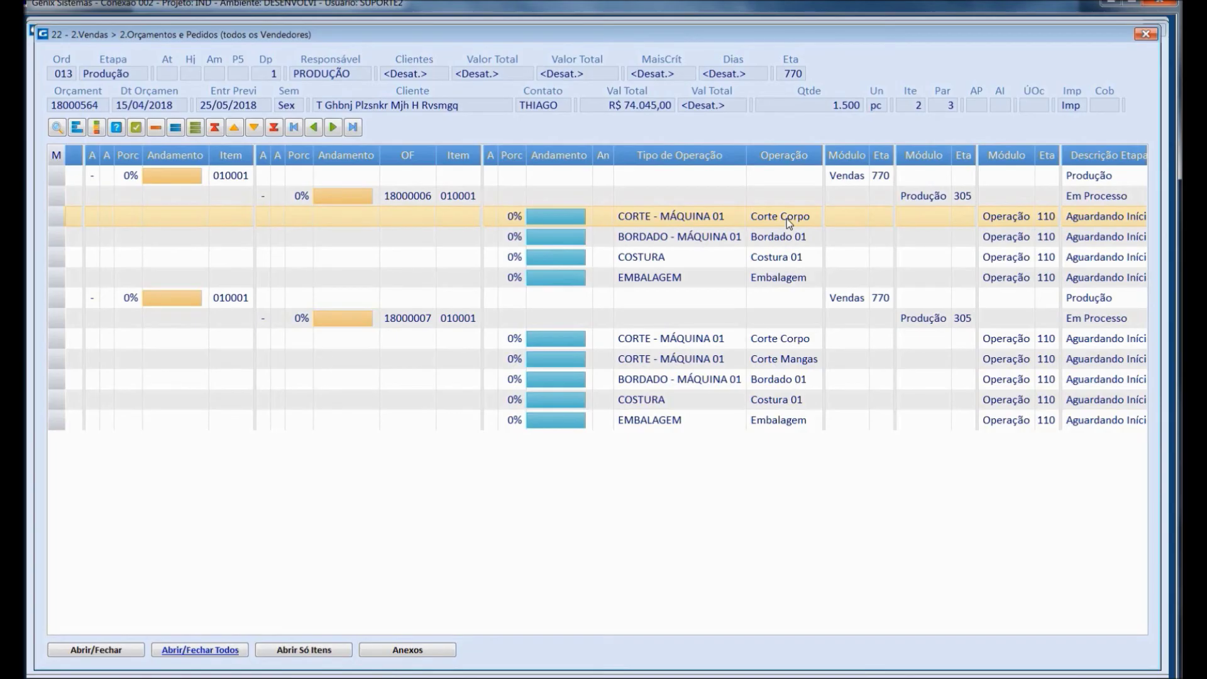
Leave the sales order's progress view and open the production module's Etapas (Operações) list.
click(1145, 36)
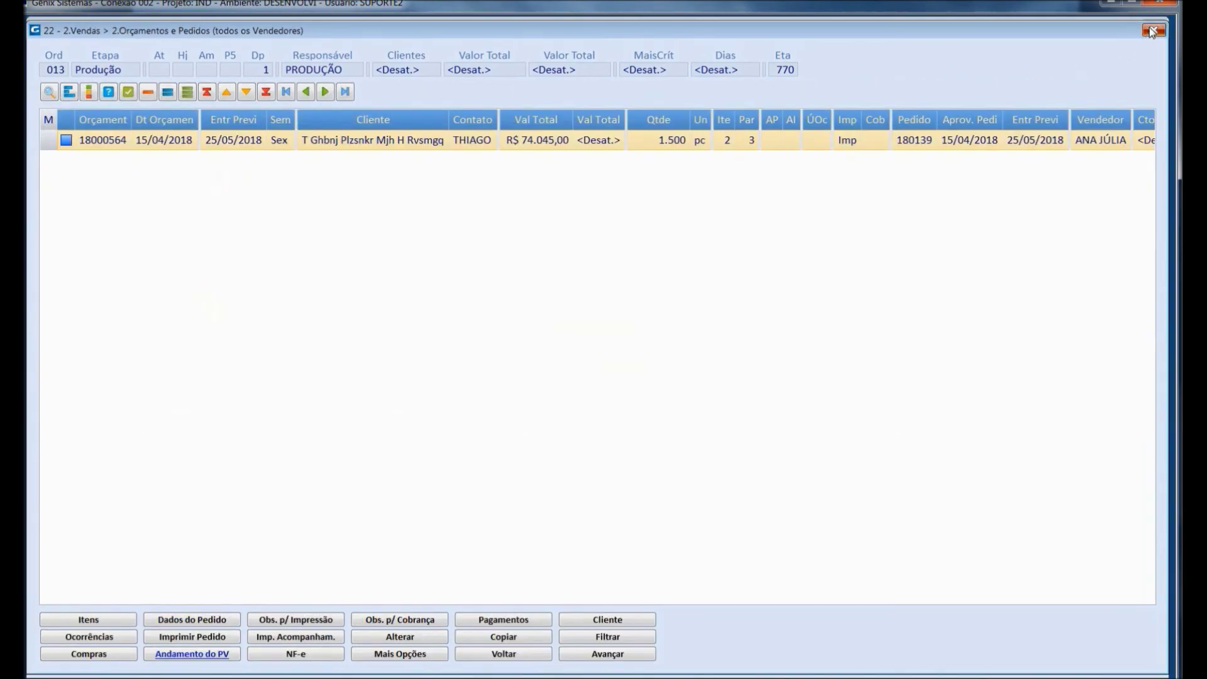
click(1150, 32)
click(1150, 28)
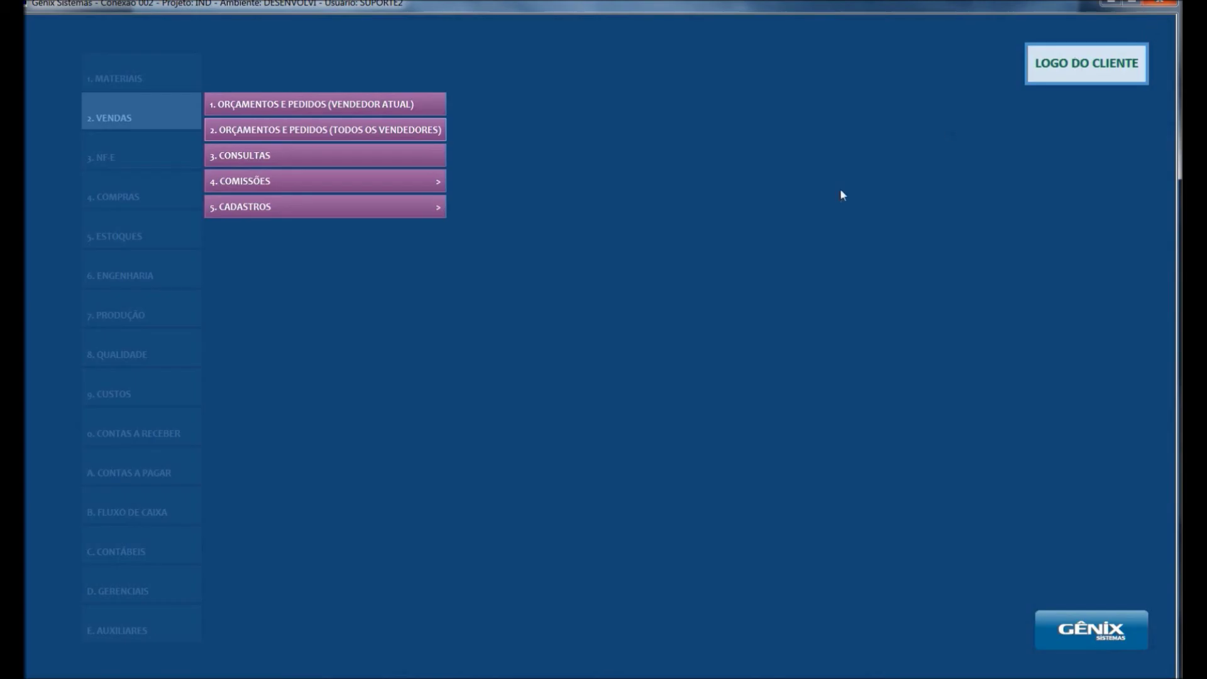
click(161, 302)
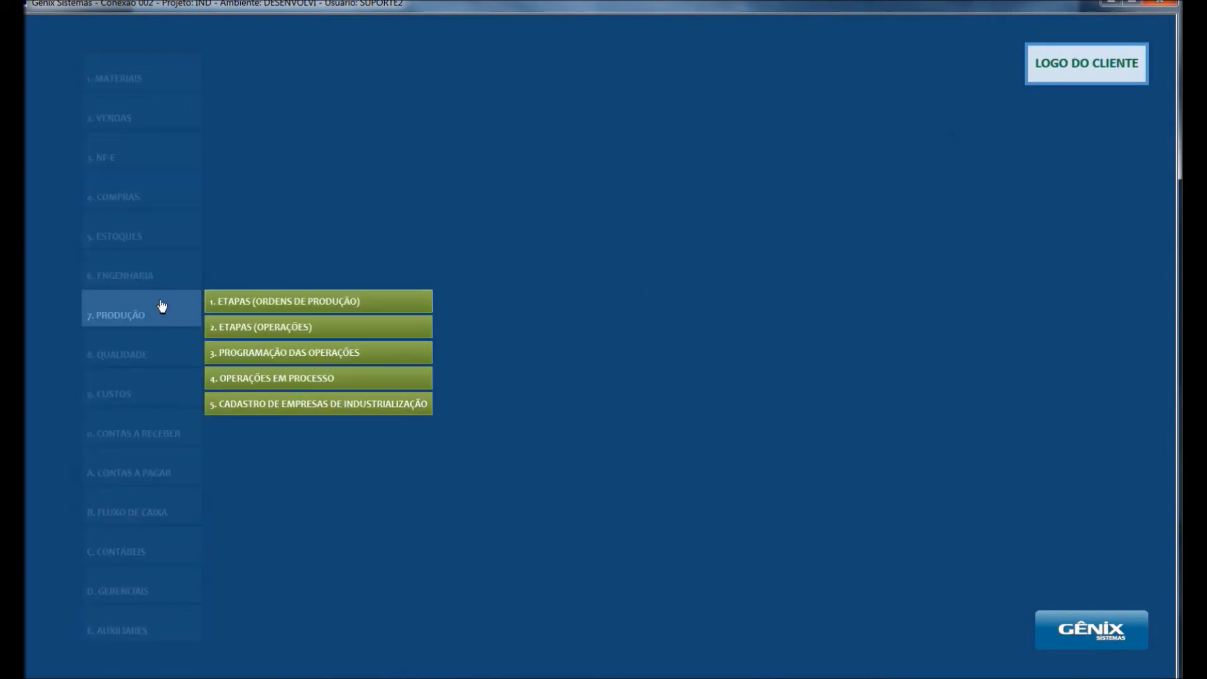
click(257, 328)
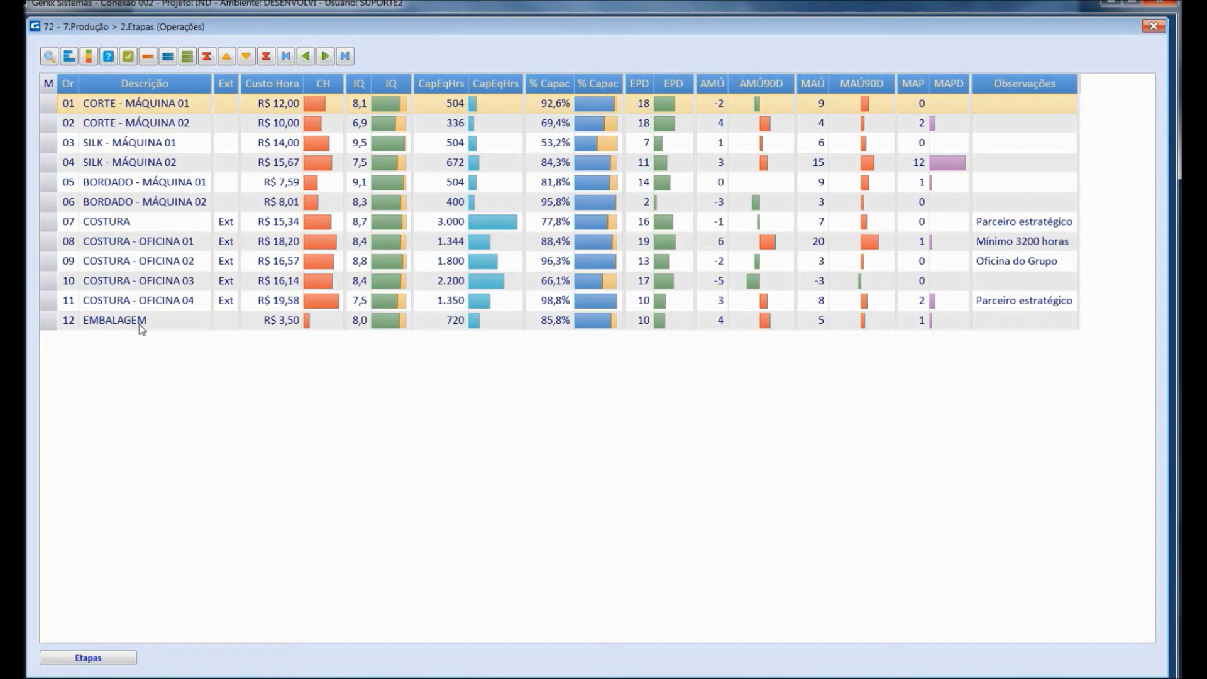
Examine the operation types in the list, from the COSTURA - OFICINA workshops to the CORTE, SILK and BORDADO machines.
click(139, 245)
click(140, 261)
click(142, 280)
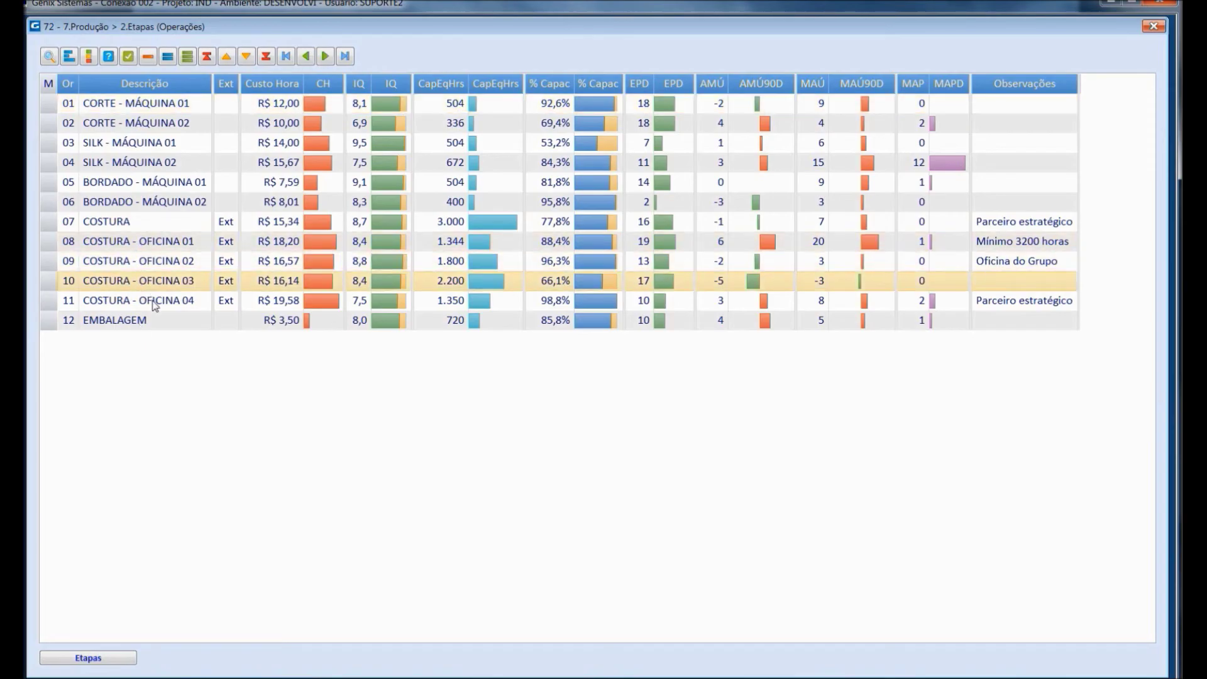
click(154, 304)
click(163, 245)
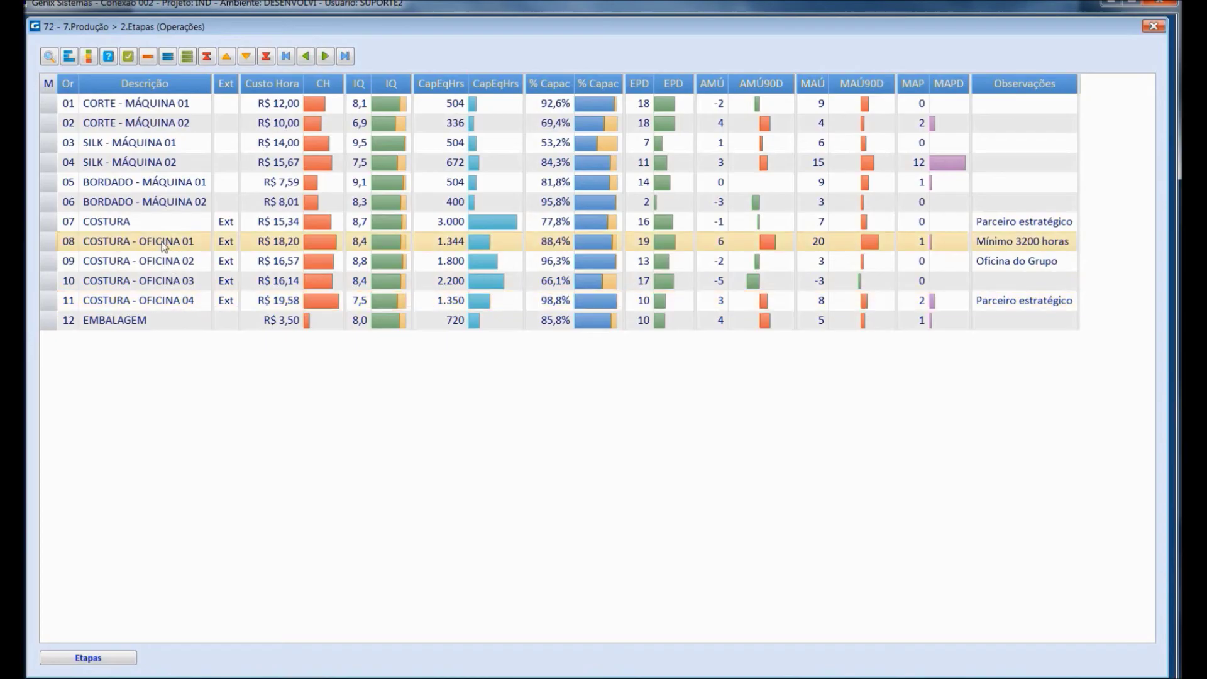
click(154, 105)
click(154, 123)
click(157, 143)
click(160, 163)
click(165, 184)
click(169, 203)
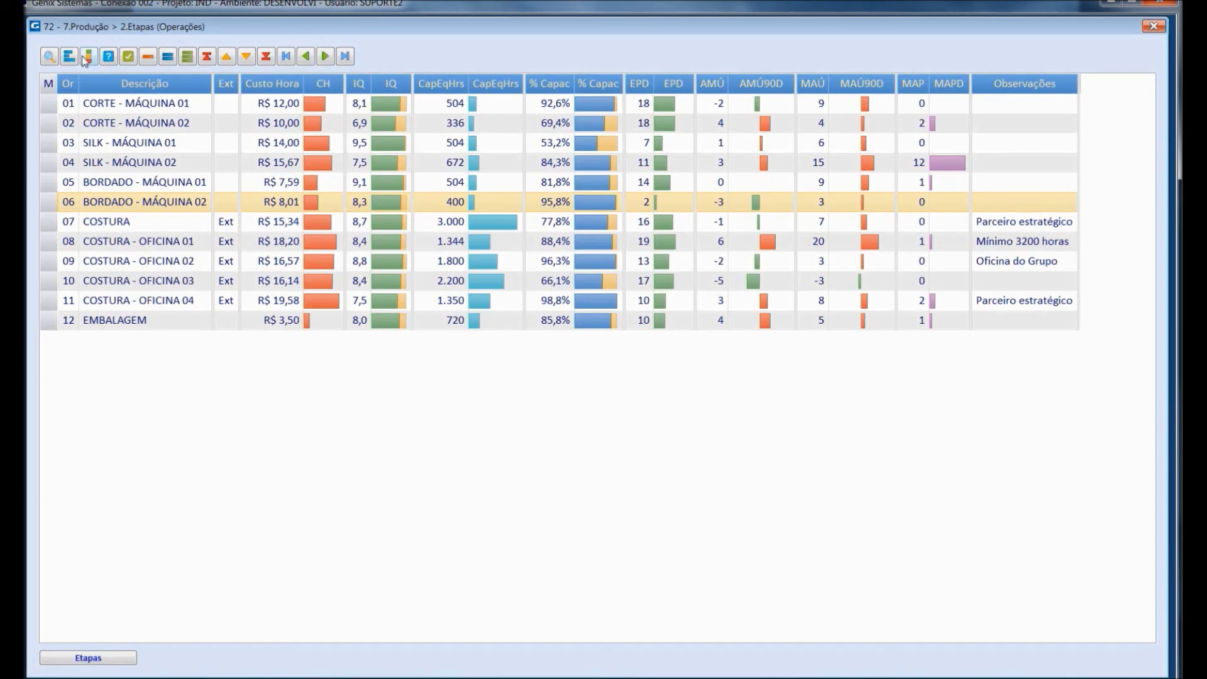
View the full record of BORDADO - MÁQUINA 02 with the meaning of each indicator, and close it.
click(49, 56)
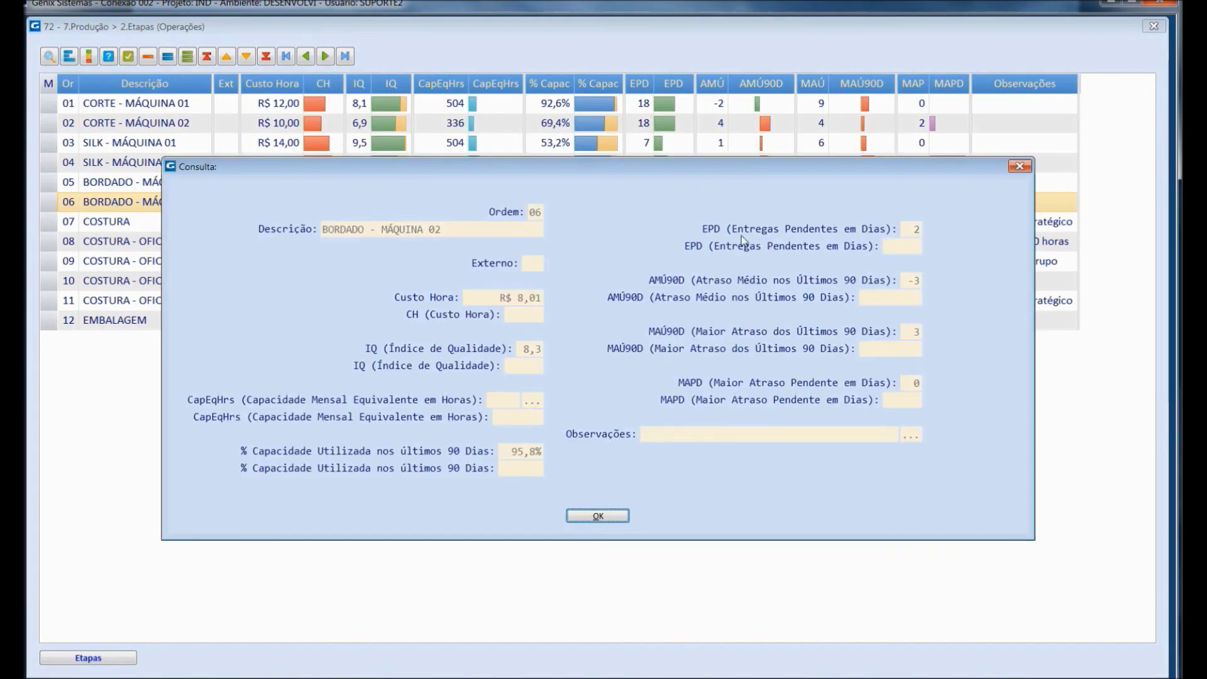
click(1019, 166)
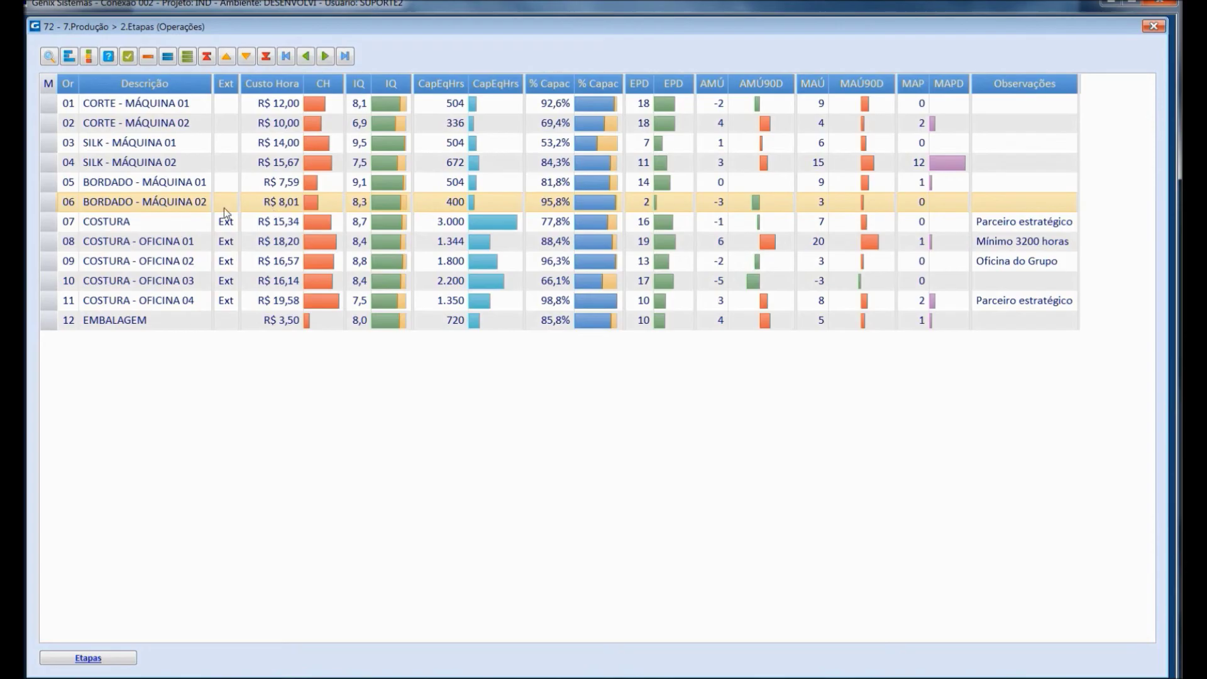
Advance the 1.000-piece and 500-piece production orders due 12/05/2018 from COSTURA's Aguardando Início stage to Programação.
double_click(134, 224)
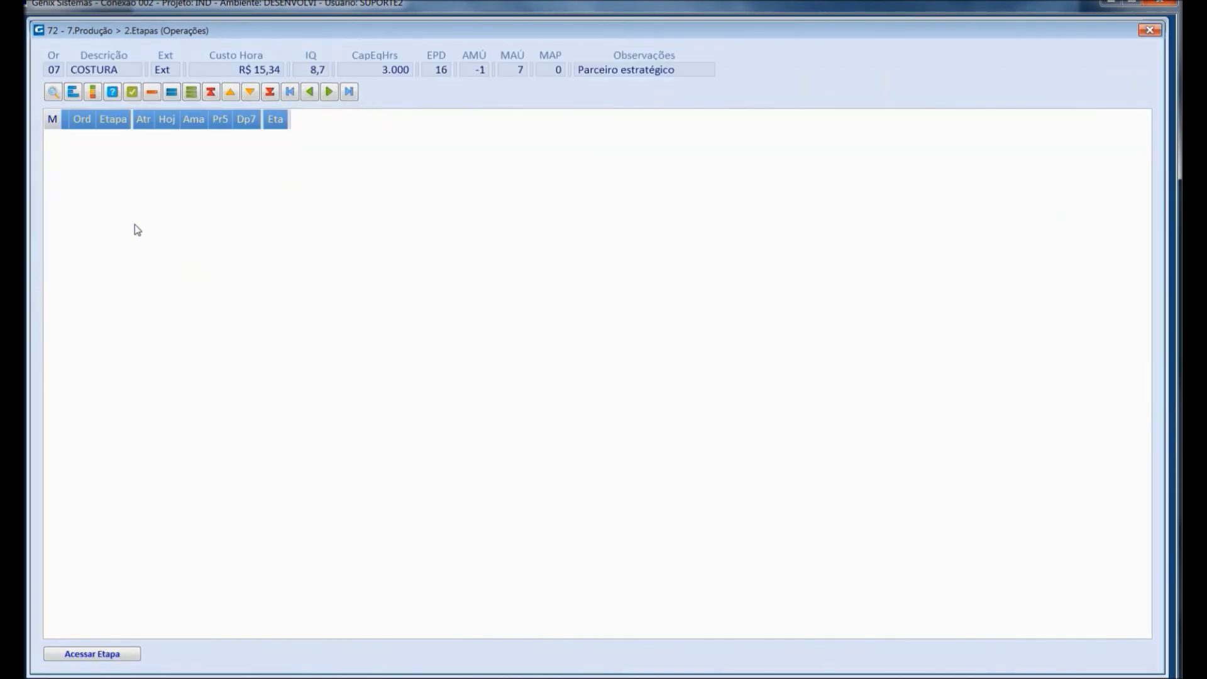
double_click(236, 141)
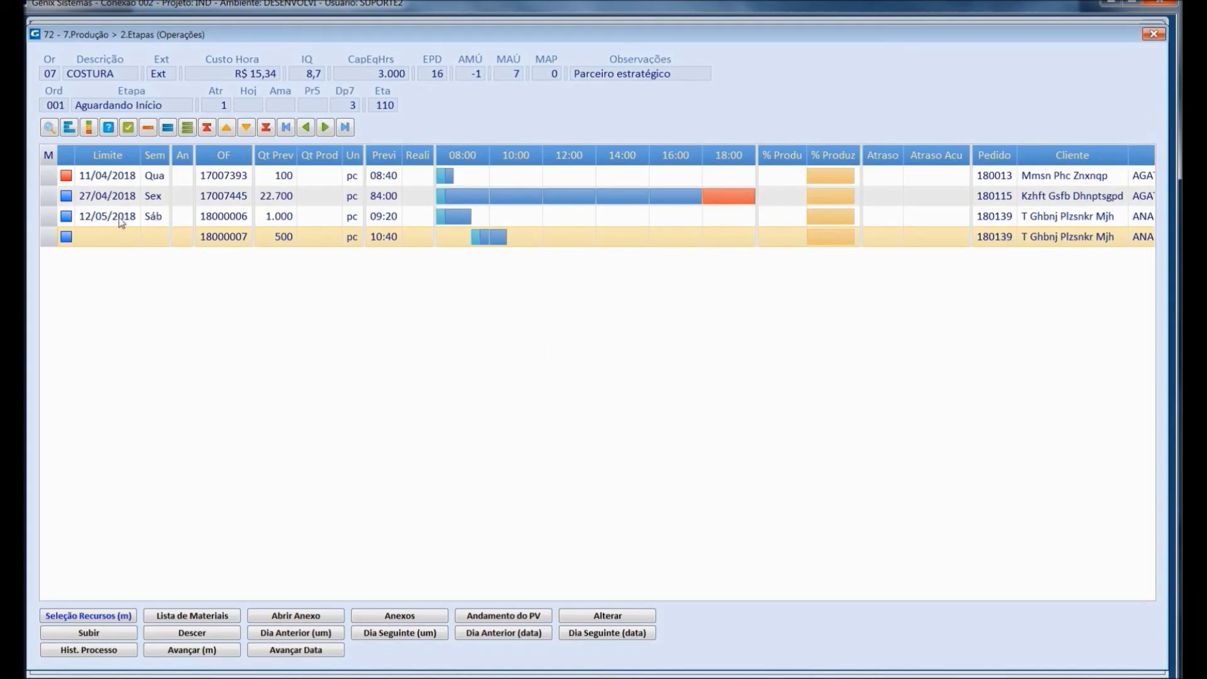
click(50, 222)
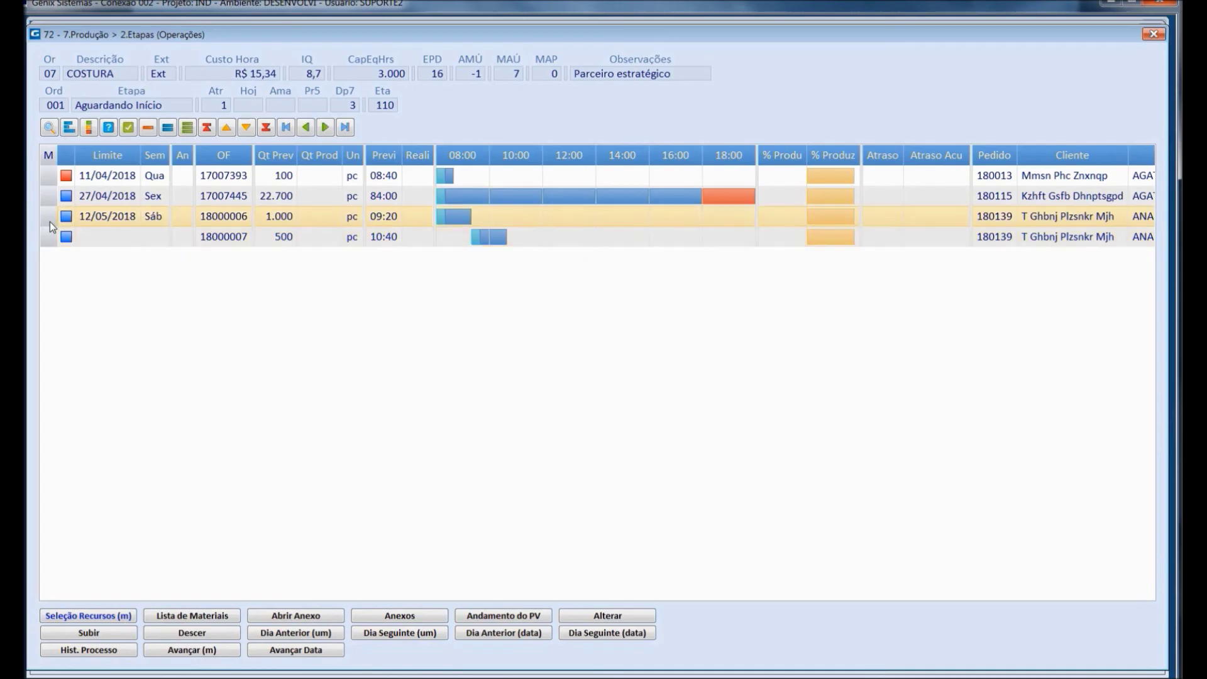
click(51, 239)
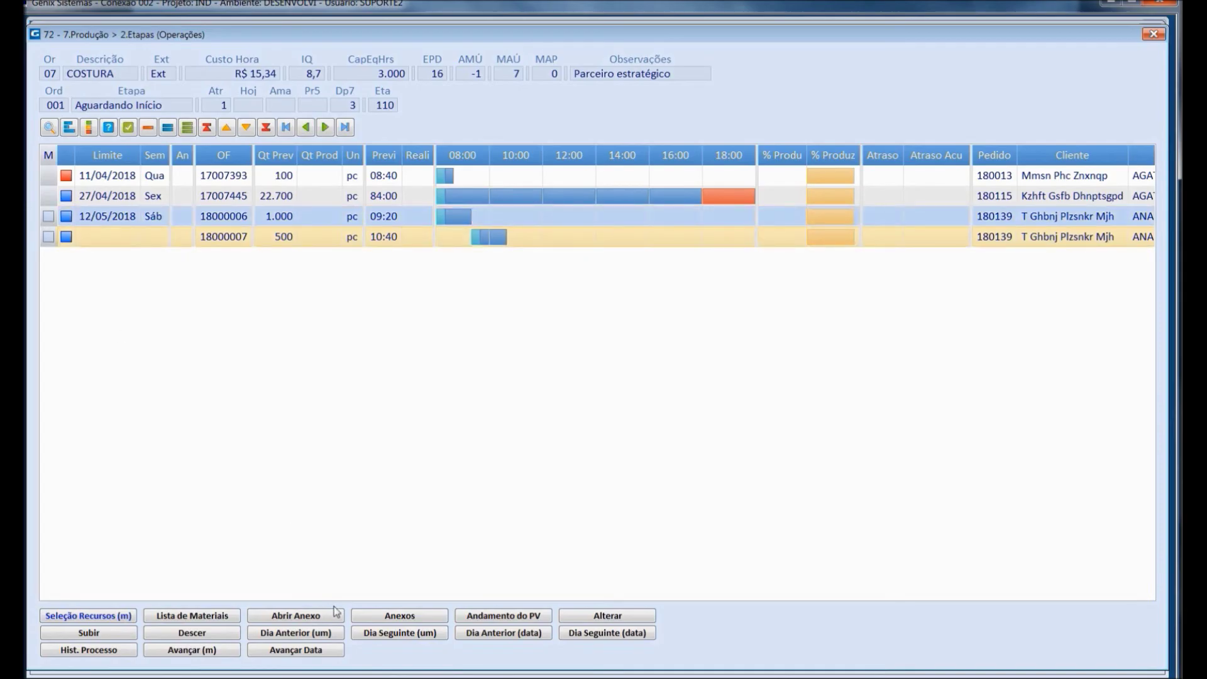
click(288, 654)
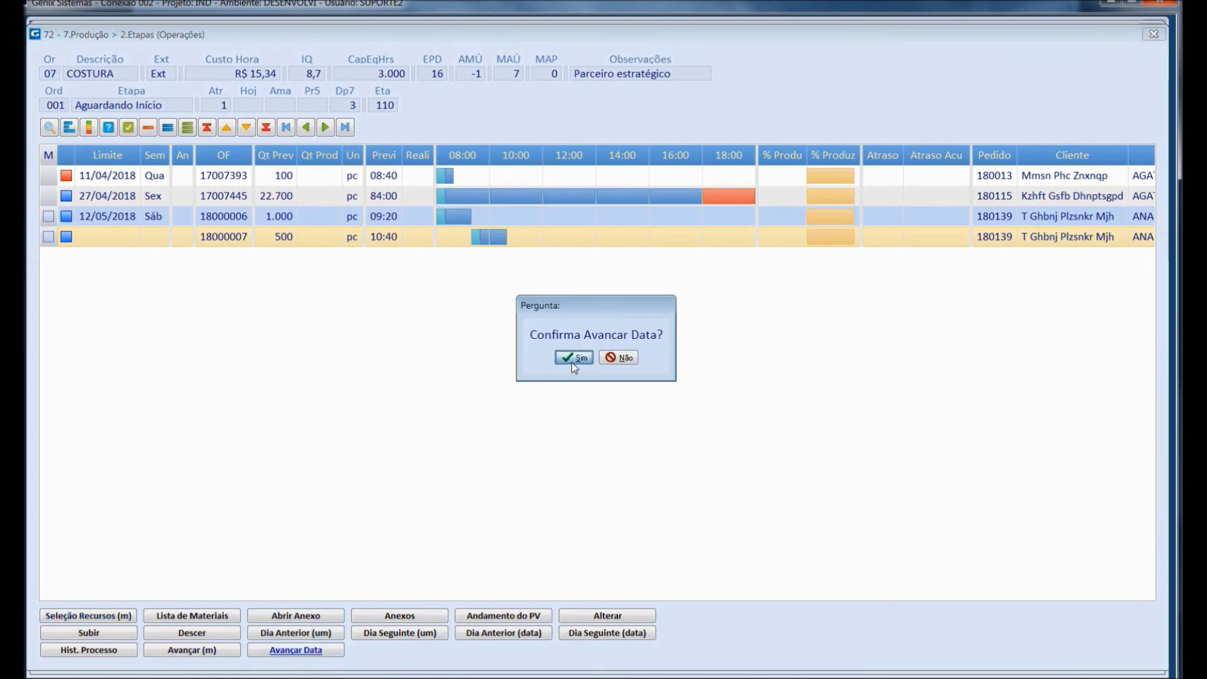
click(572, 362)
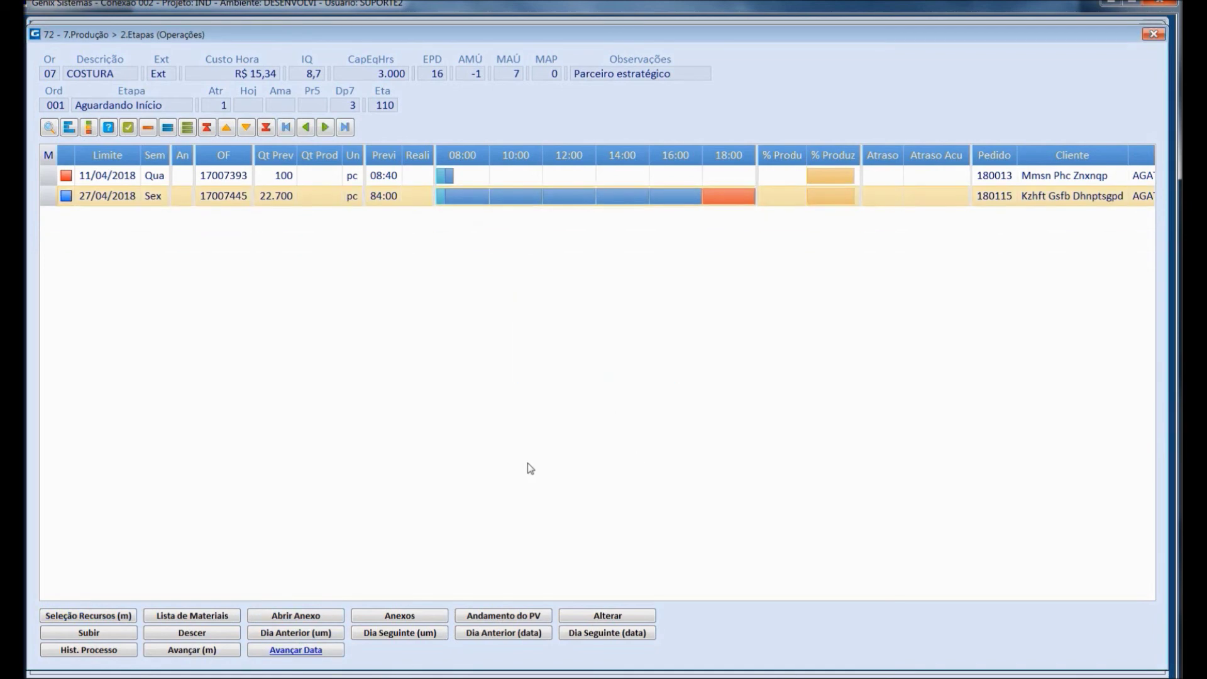
click(1153, 34)
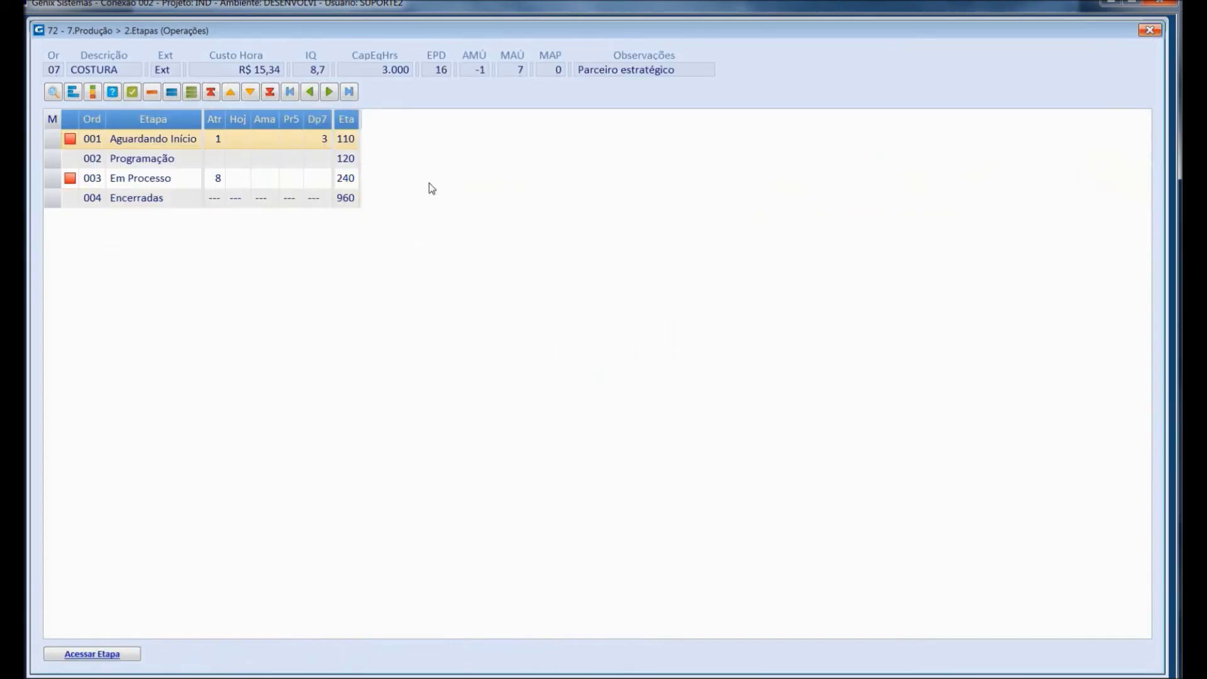
Assign both production orders in COSTURA's Programação stage to the resource COSTURA - OFICINA 01 and return to the operations list.
click(269, 165)
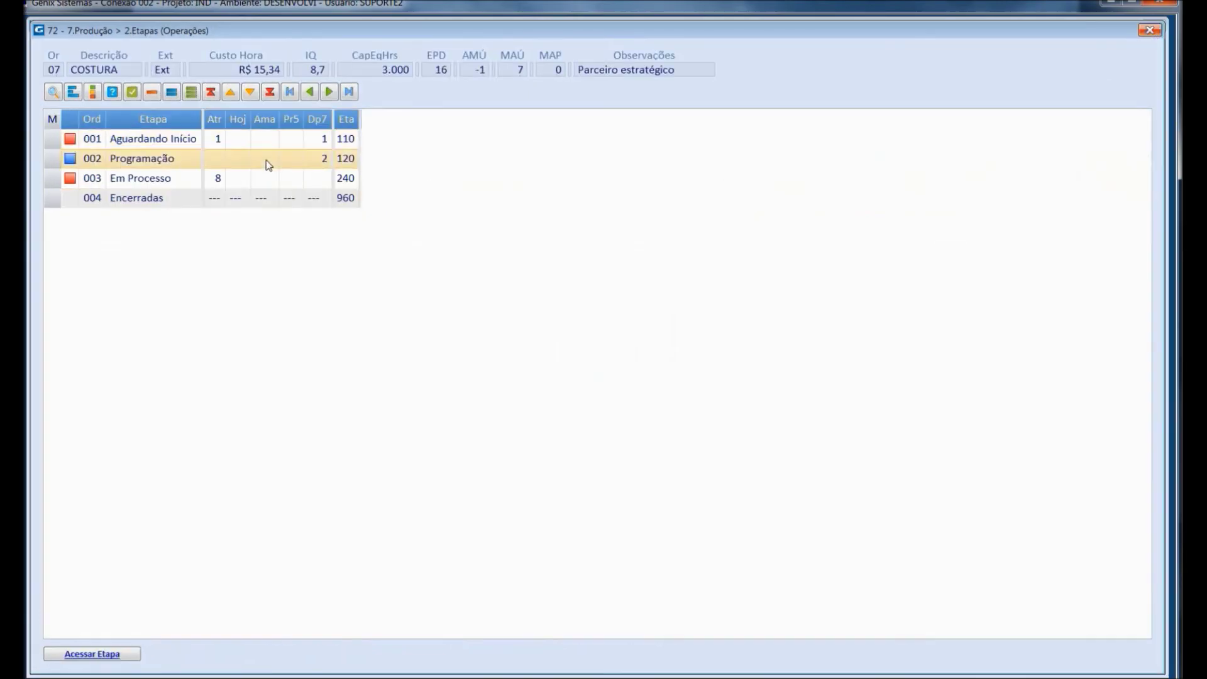
double_click(269, 166)
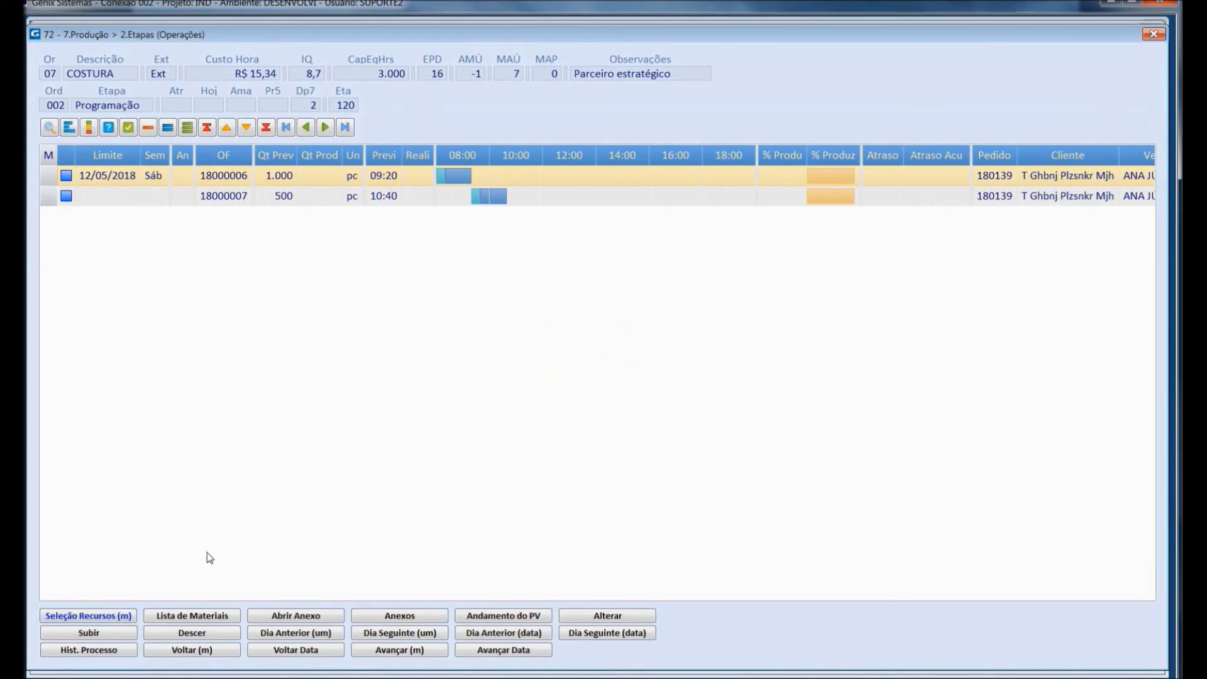
click(47, 194)
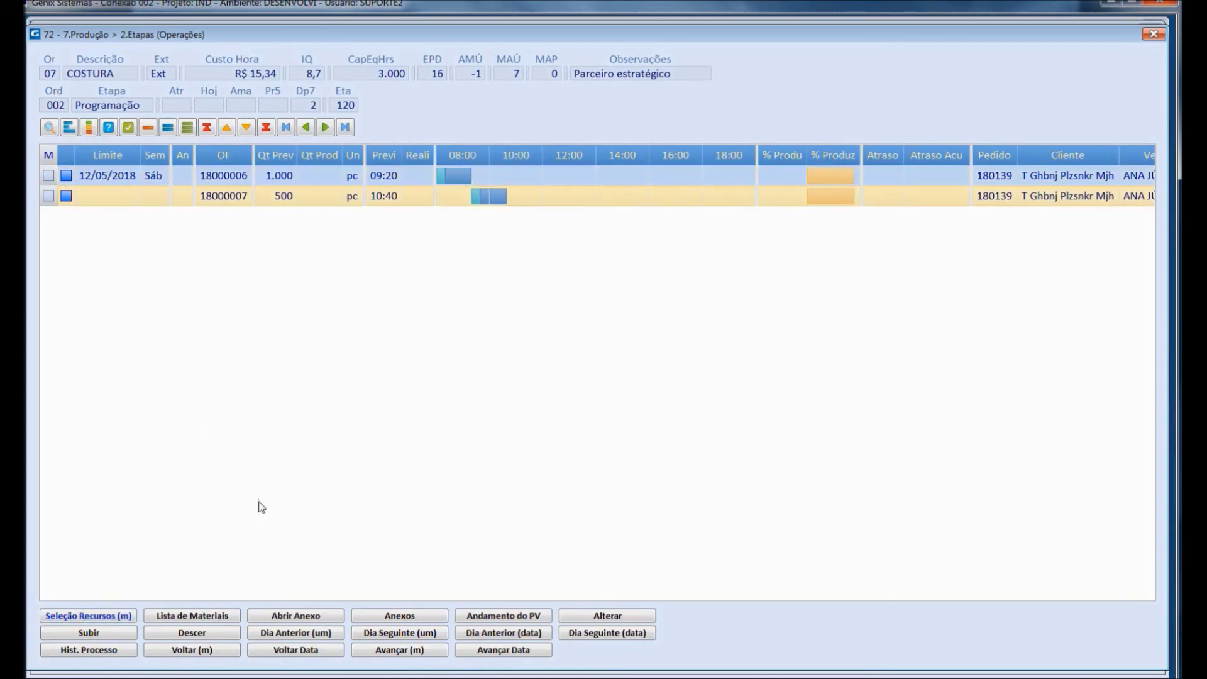
key(Return)
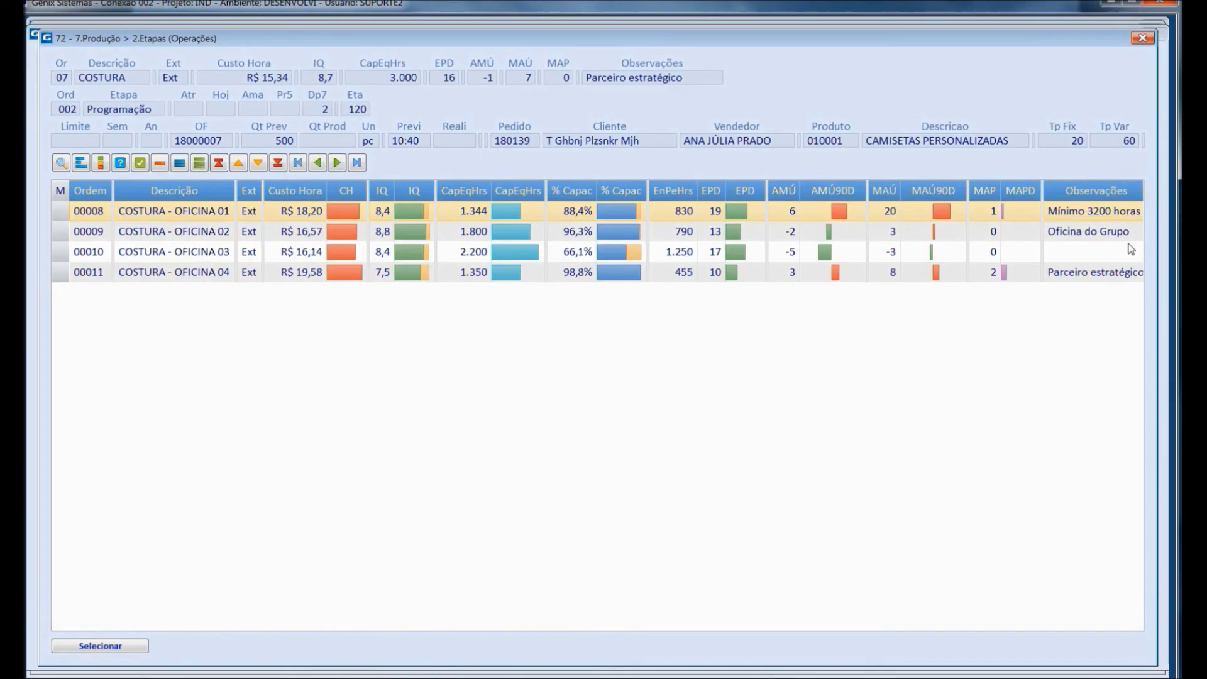
double_click(140, 215)
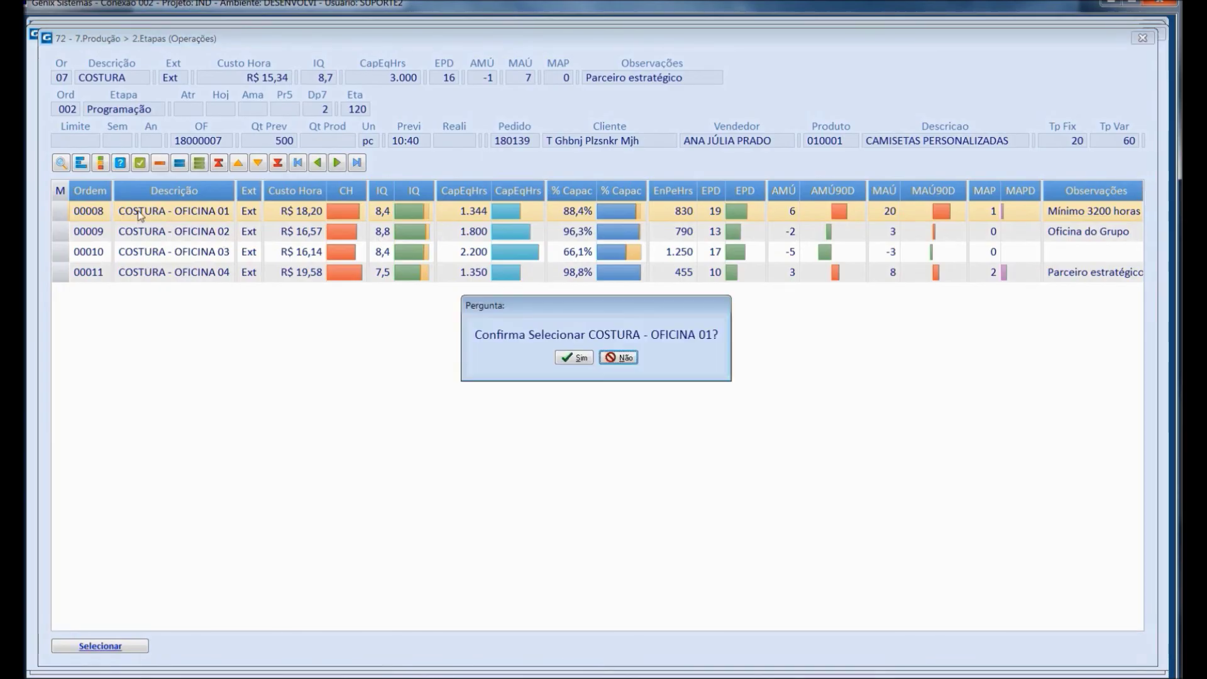
click(585, 358)
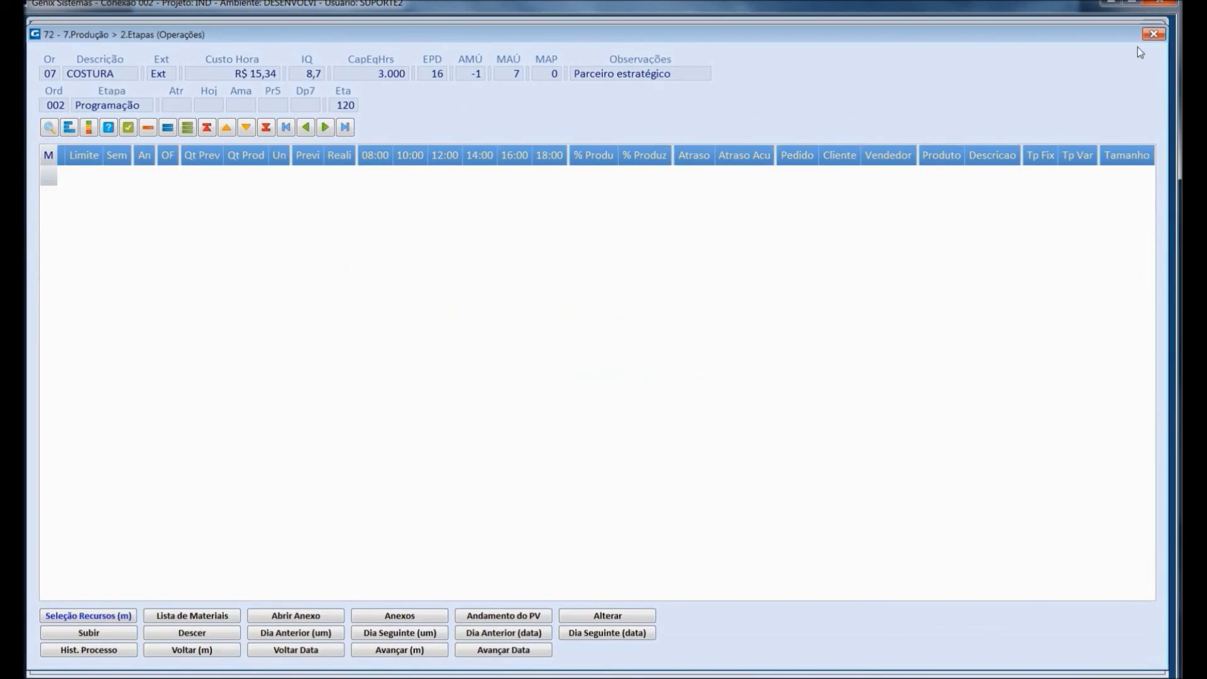
click(1153, 34)
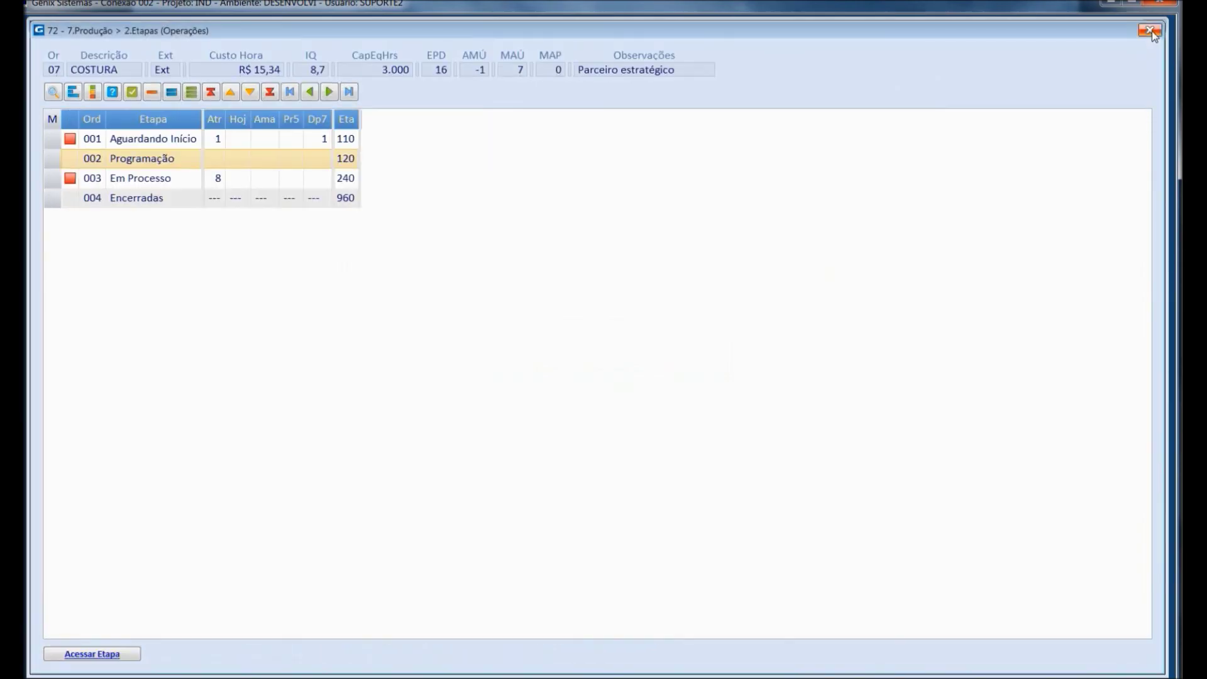
click(1152, 31)
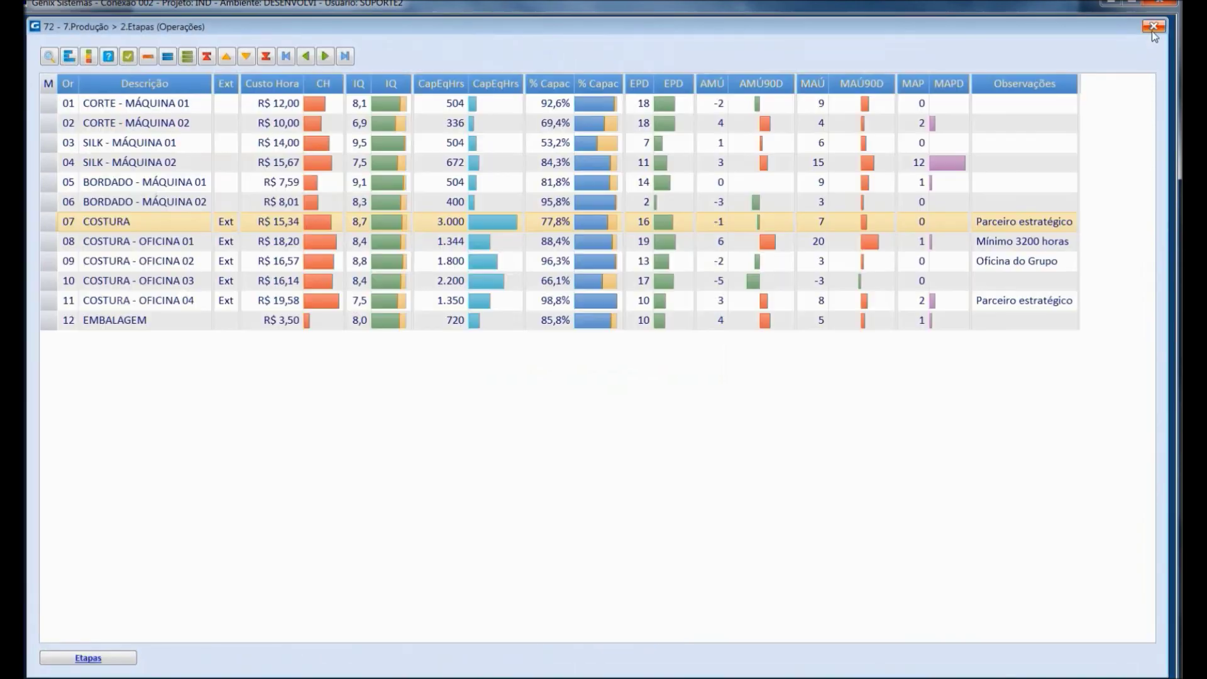
Advance both production orders in COSTURA - OFICINA 01 from Programação to Em Processo.
click(199, 241)
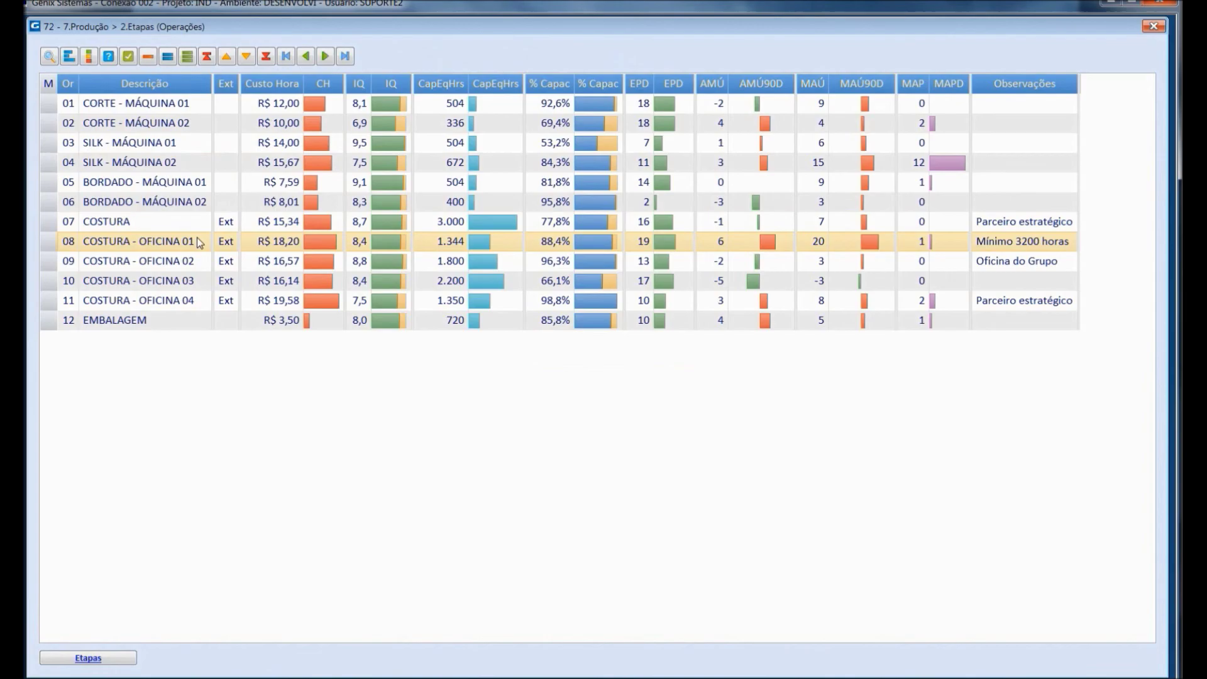
double_click(198, 240)
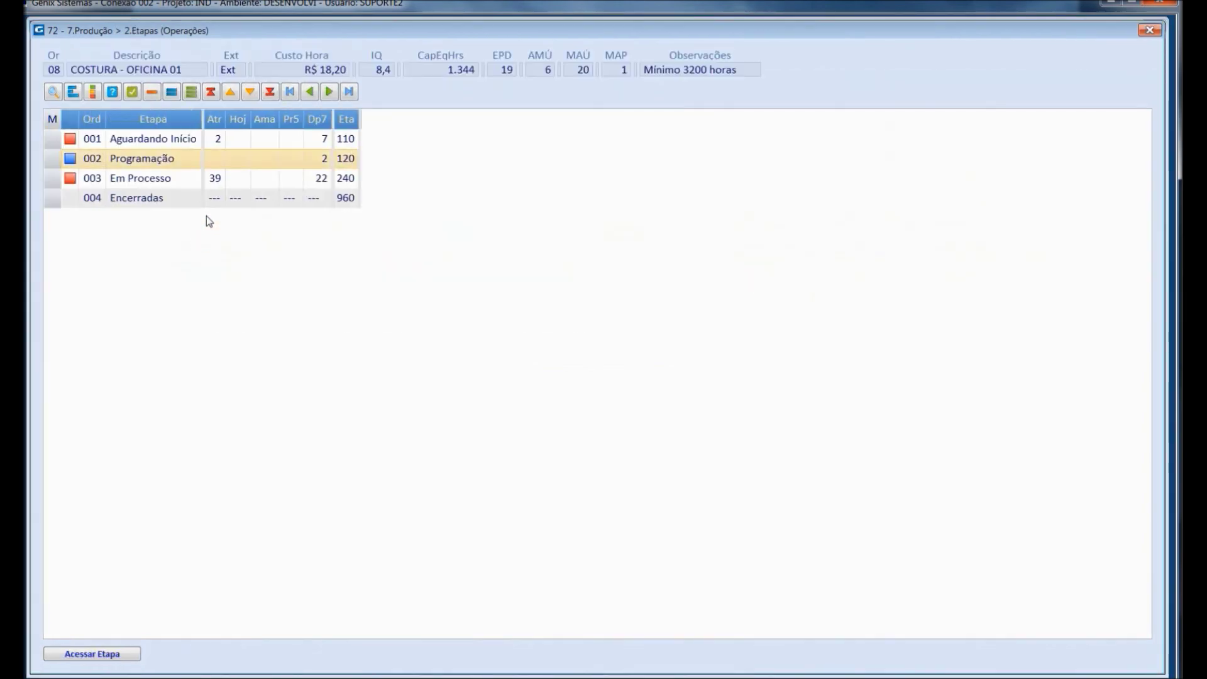
double_click(232, 163)
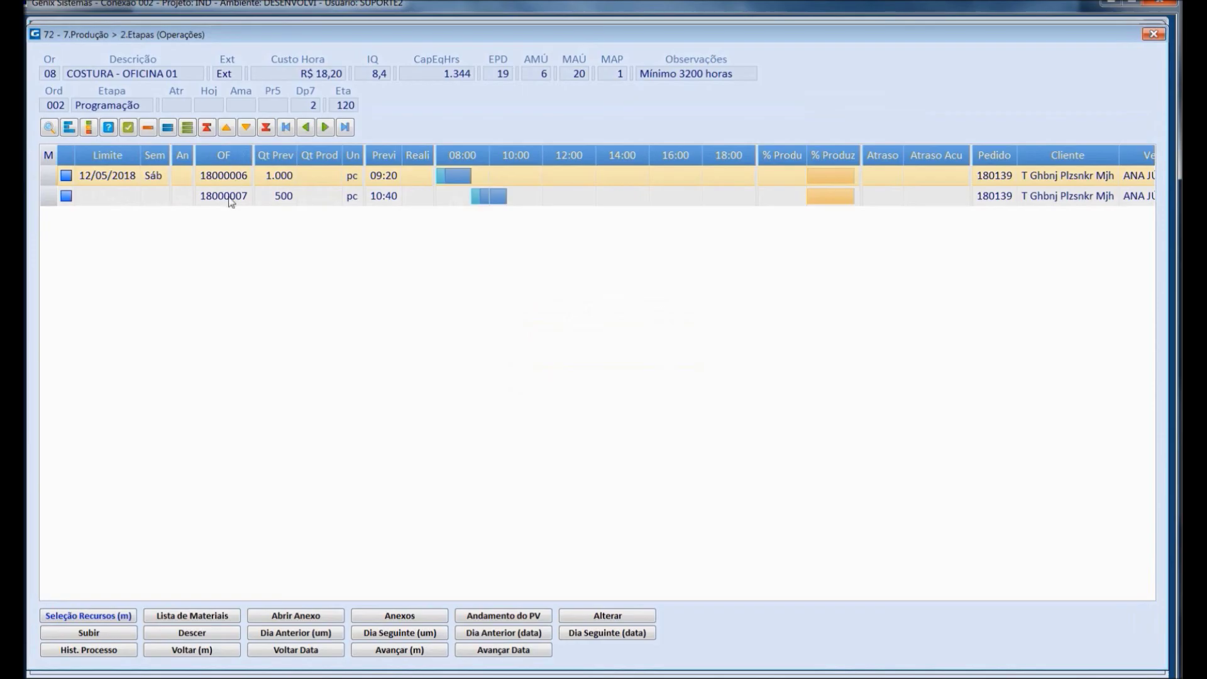
click(48, 195)
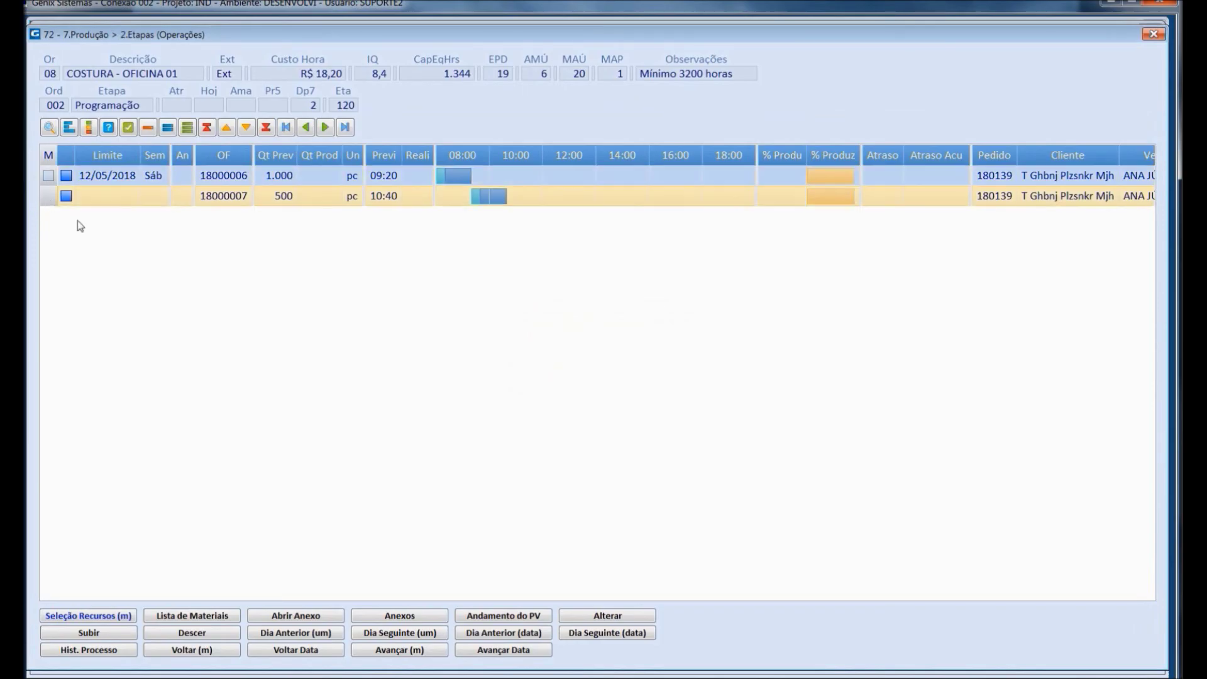
click(539, 654)
click(582, 364)
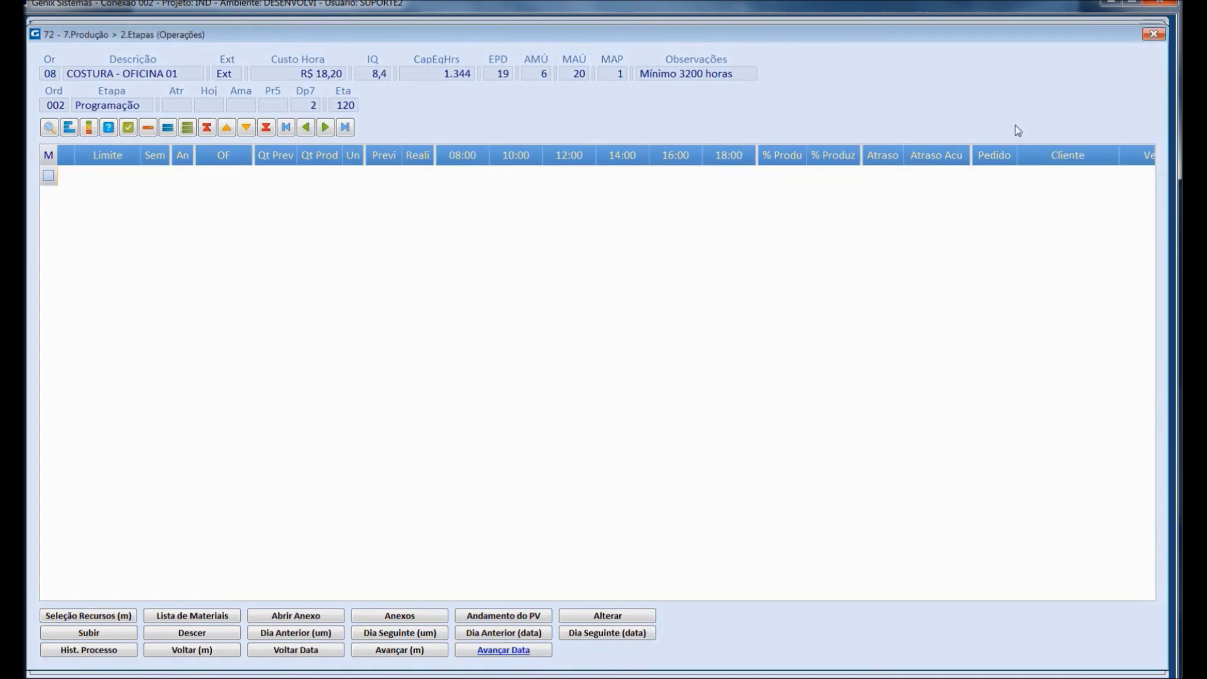
click(1151, 35)
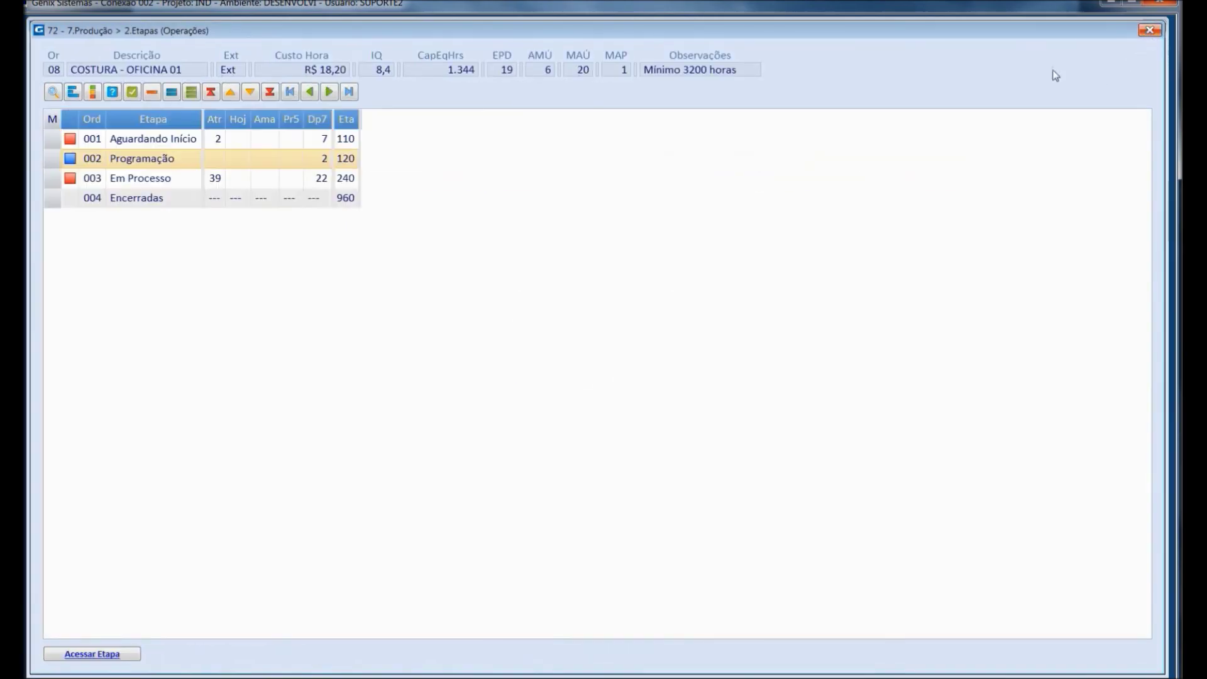
Move the 500-piece production order ahead of the 1.000-piece one in COSTURA - OFICINA 01's Em Processo queue.
click(235, 179)
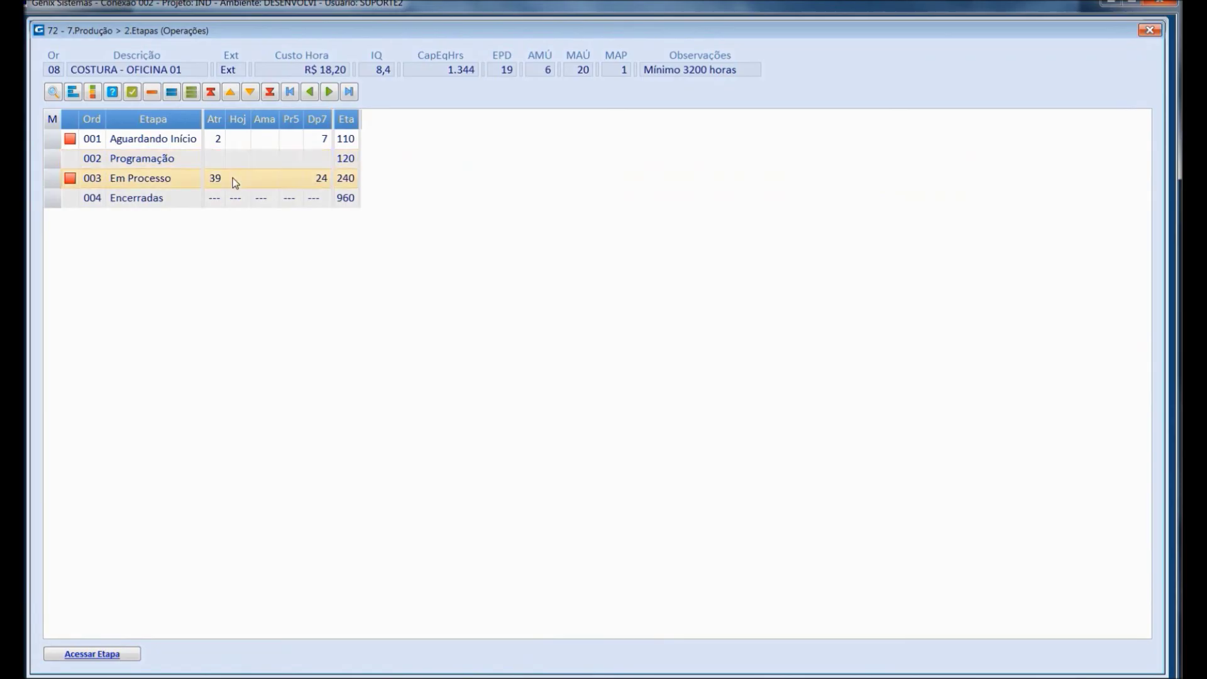
double_click(235, 181)
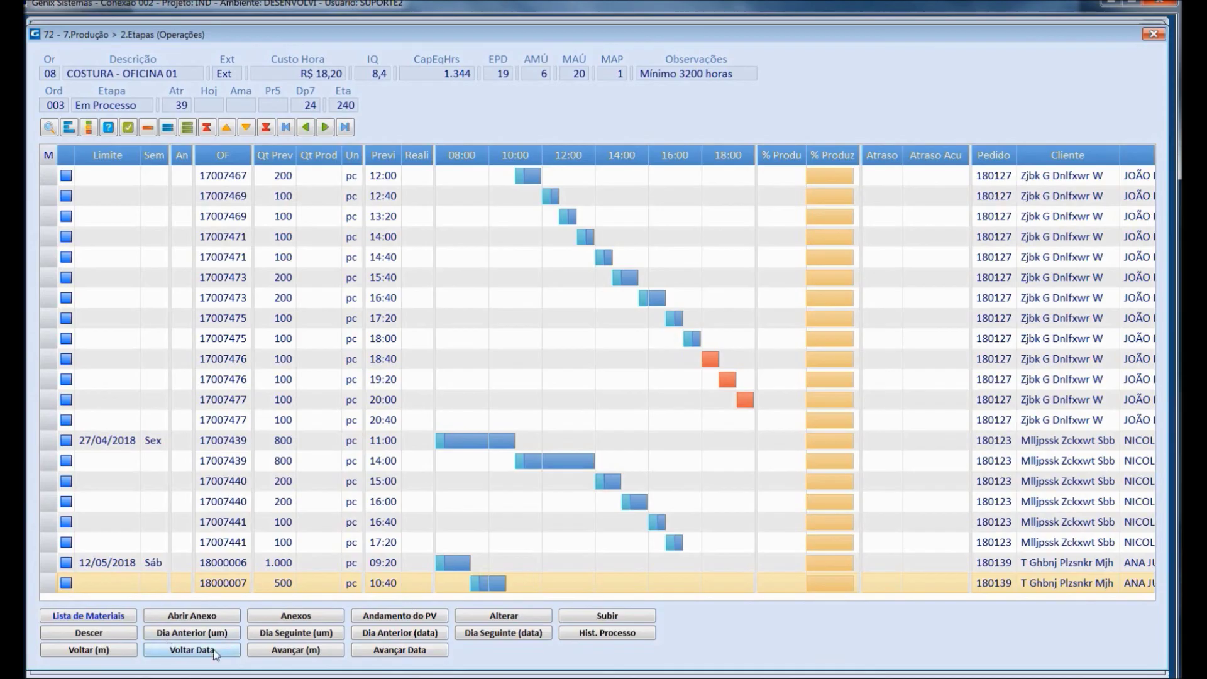
click(607, 617)
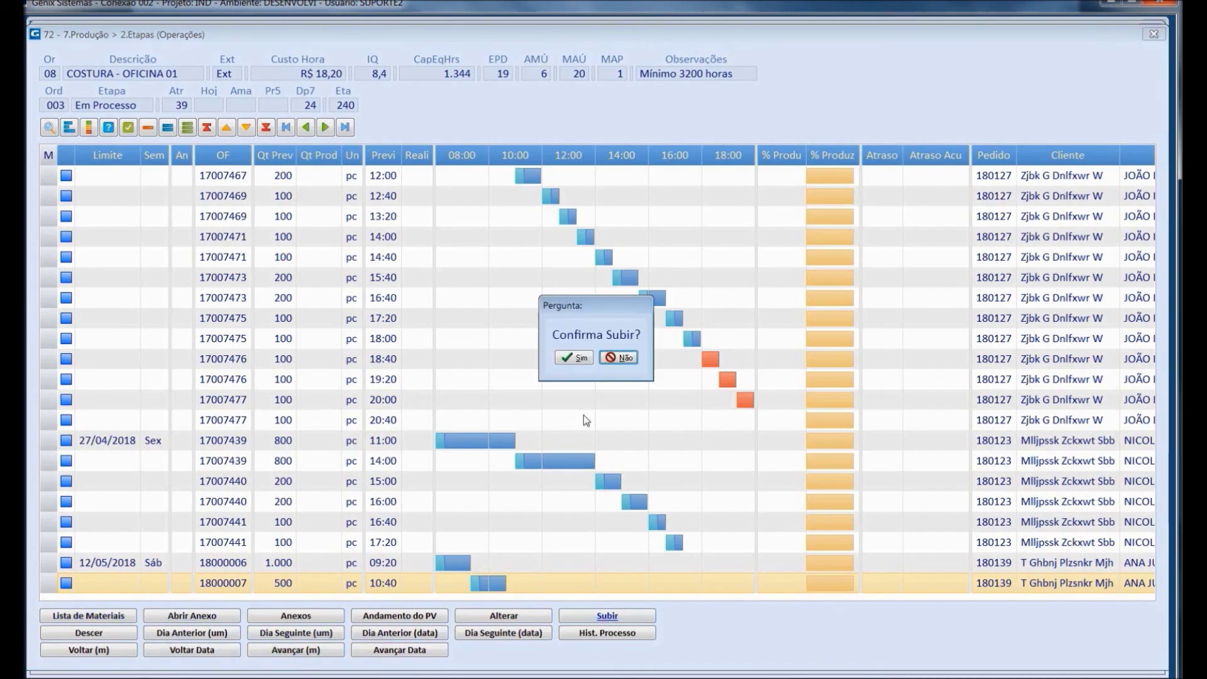
click(582, 359)
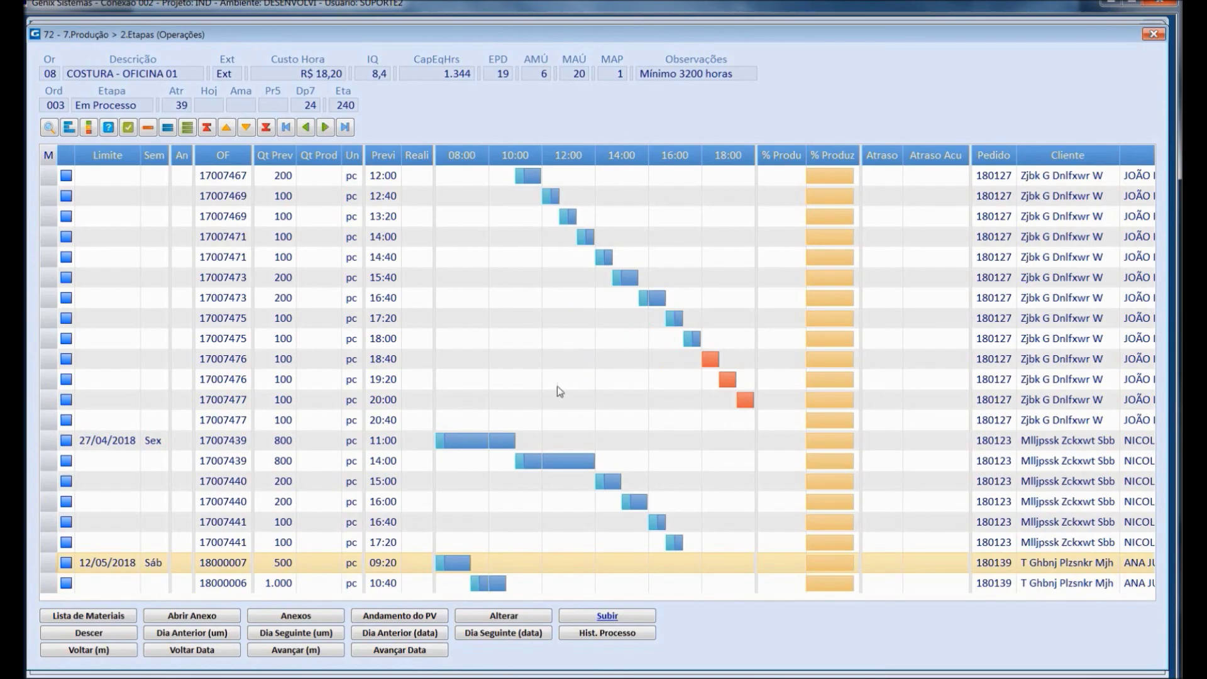
Record a produced quantity of 350 and a final time of 09:30 for the 500-piece production order.
click(499, 618)
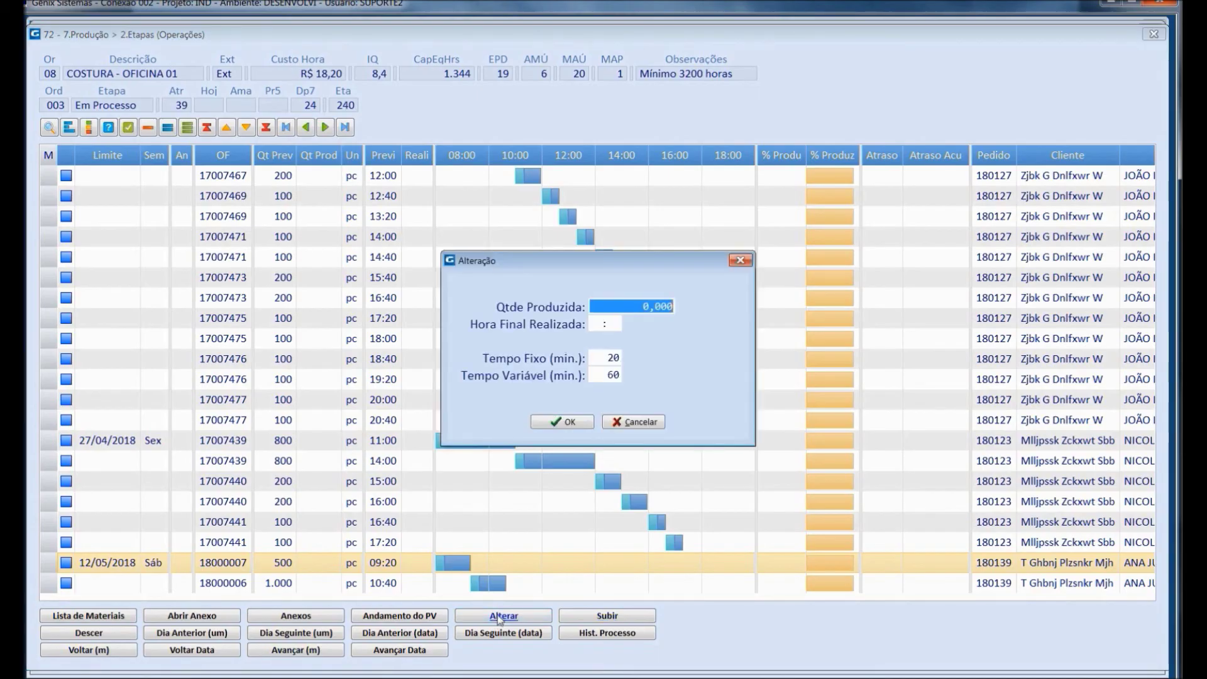
text(350)
key(Tab)
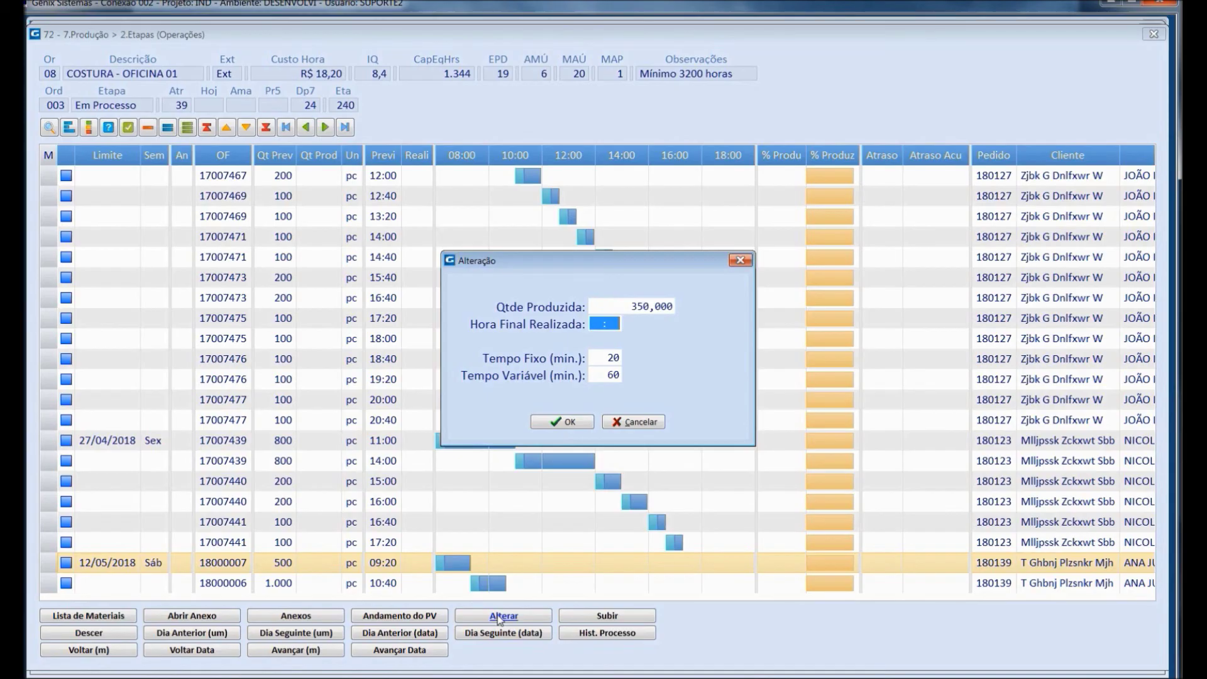
text(09:30)
key(Tab)
key(Tab)
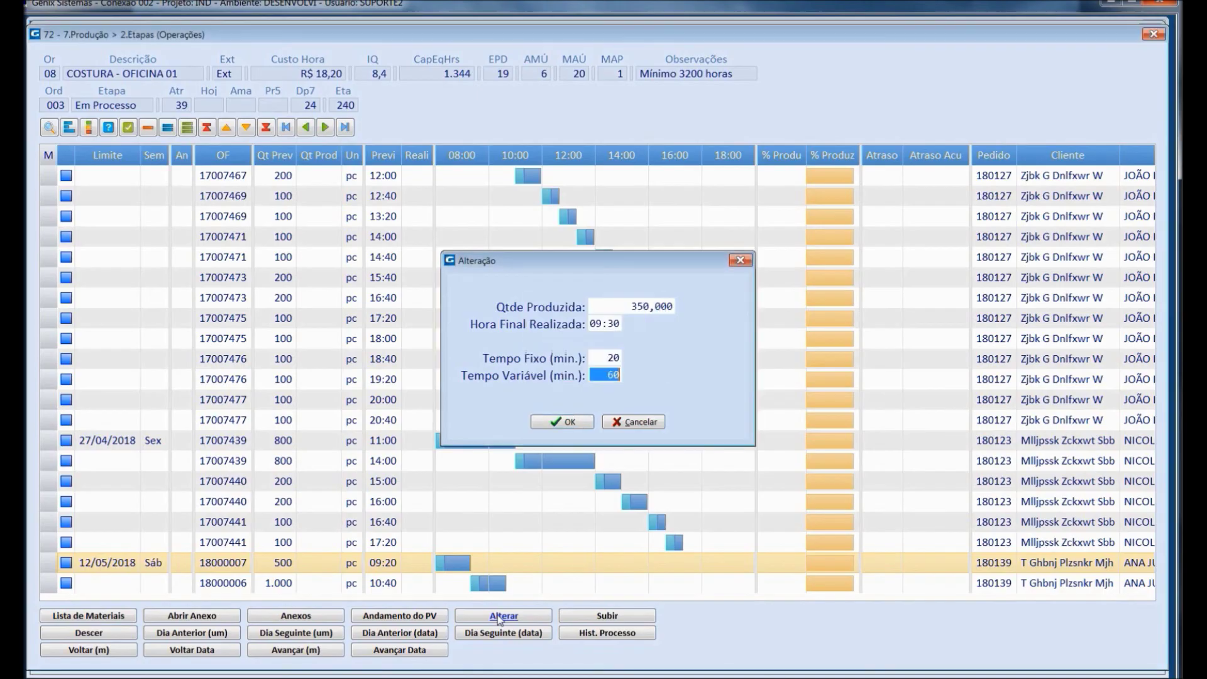
key(Return)
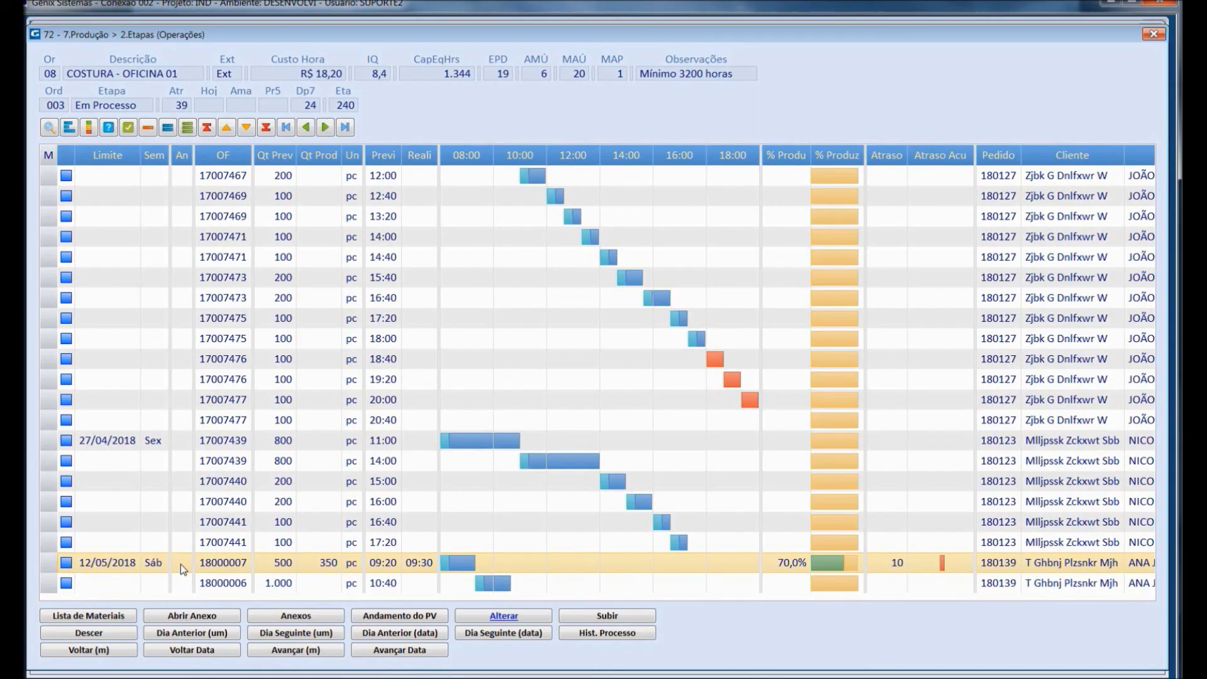
Examine the remaining columns of the Em Processo orders, from salesperson and product to embroidery, sleeves, collar, operation and components.
scroll(180, 564, right, 10)
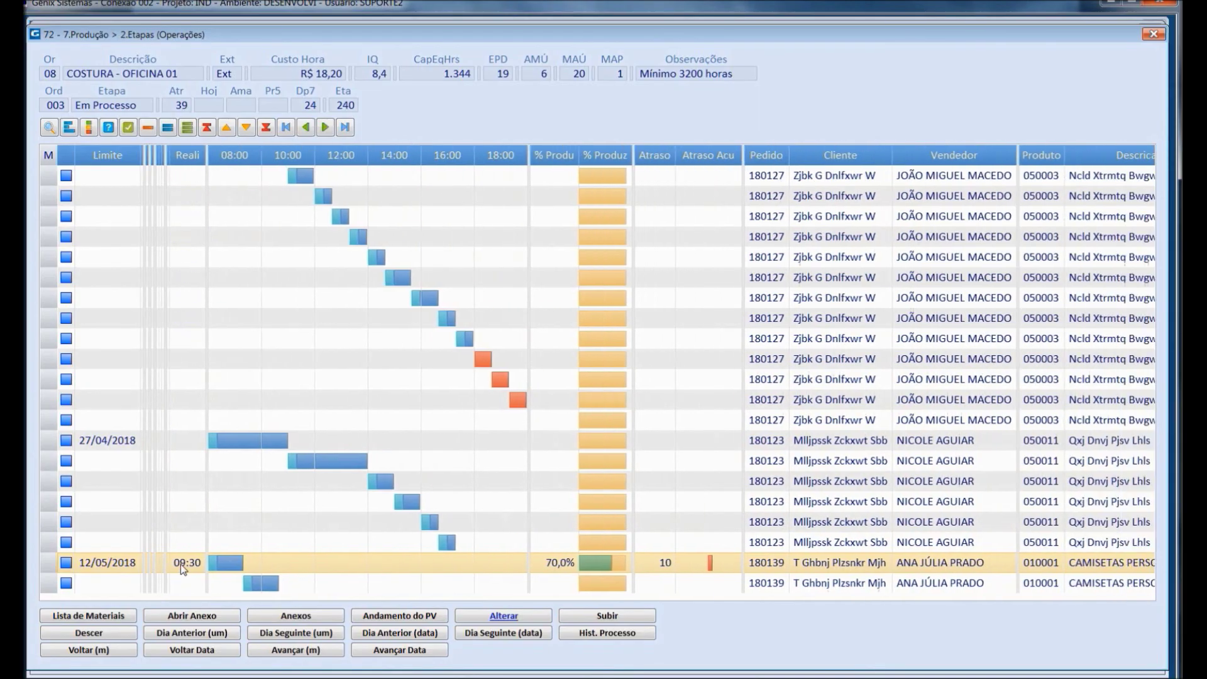
scroll(180, 564, right, 10)
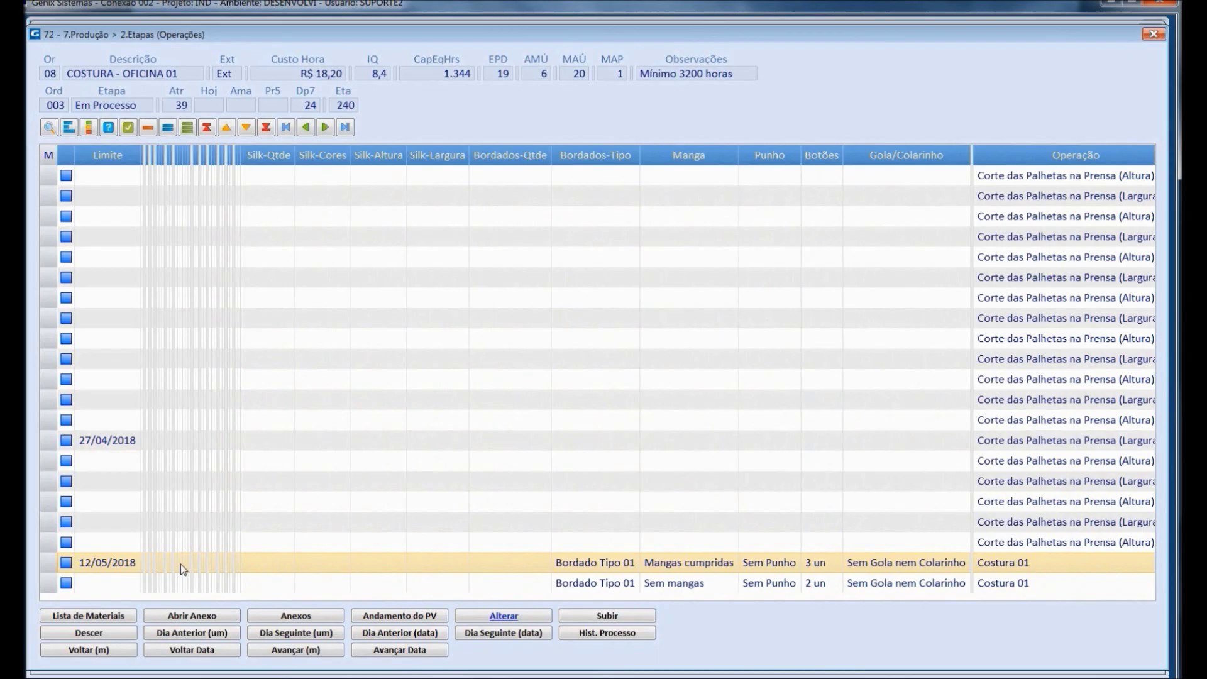
scroll(180, 564, right, 8)
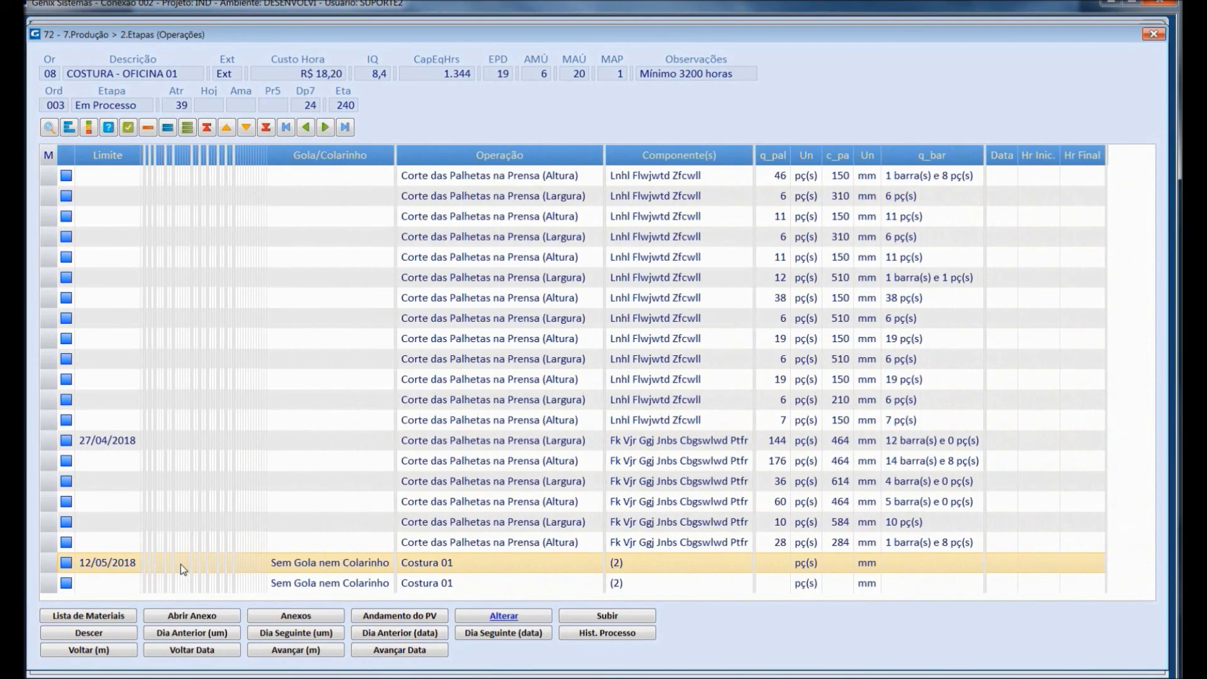
scroll(180, 563, left, 6)
scroll(179, 564, left, 8)
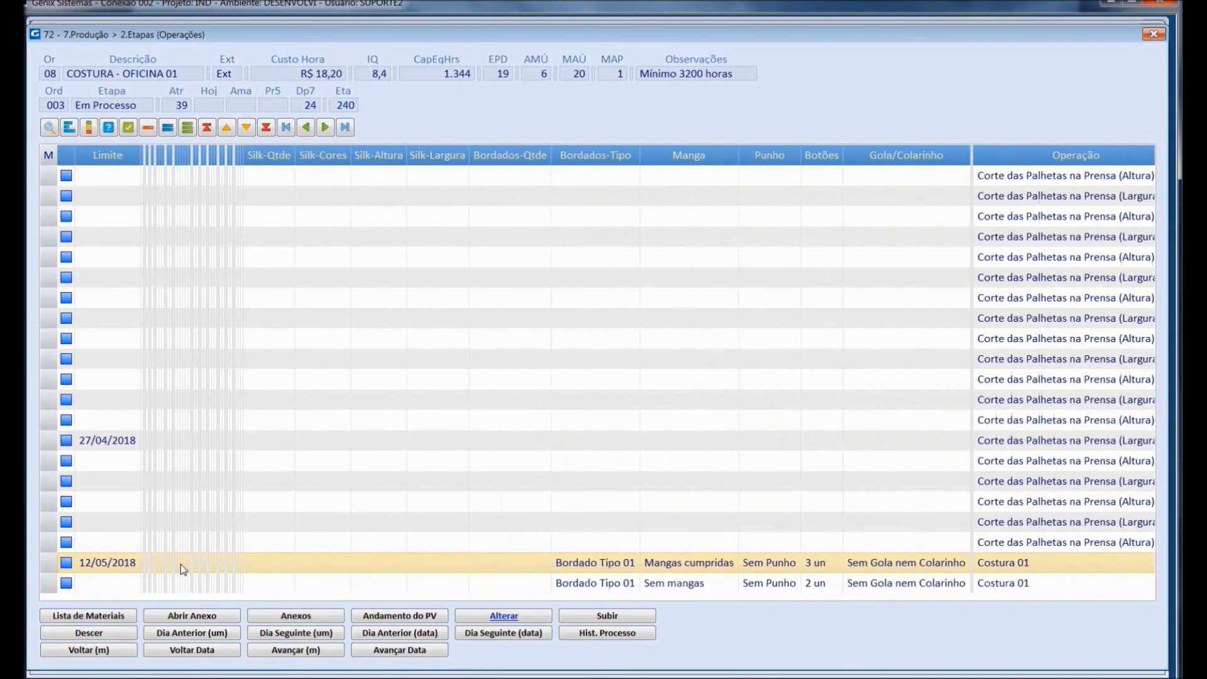
Leave the production operations and open the Produção stage of the sales quotes and orders for all salespeople.
scroll(180, 564, left, 10)
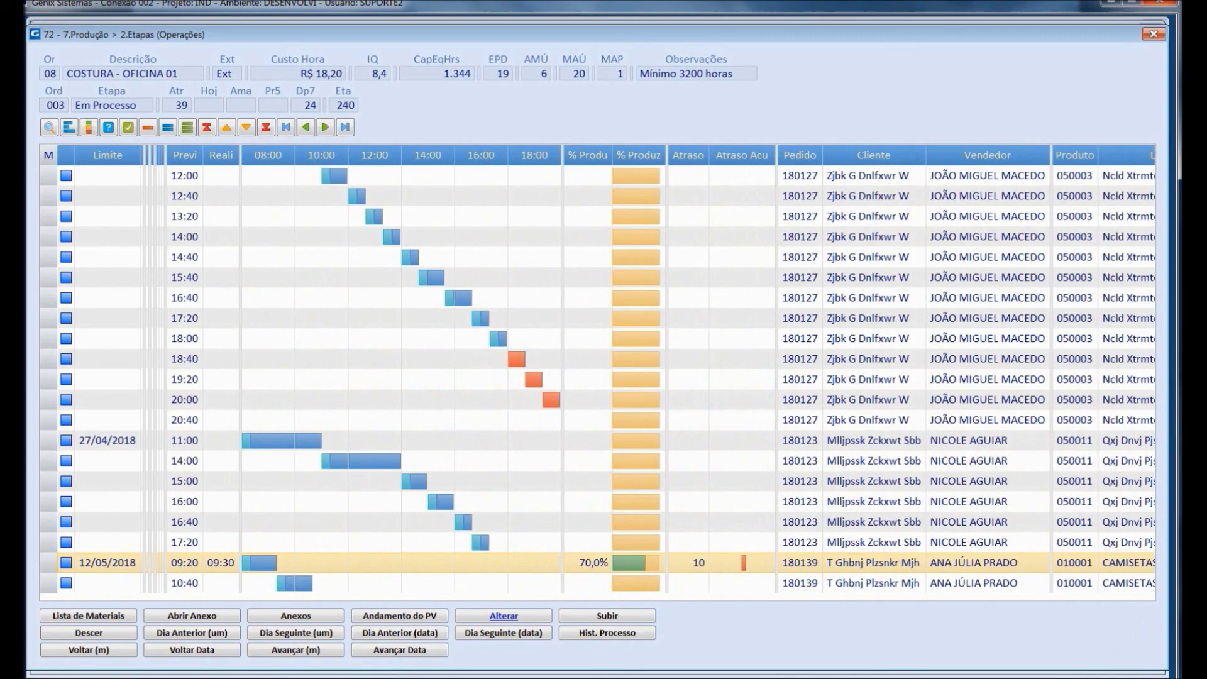
click(286, 128)
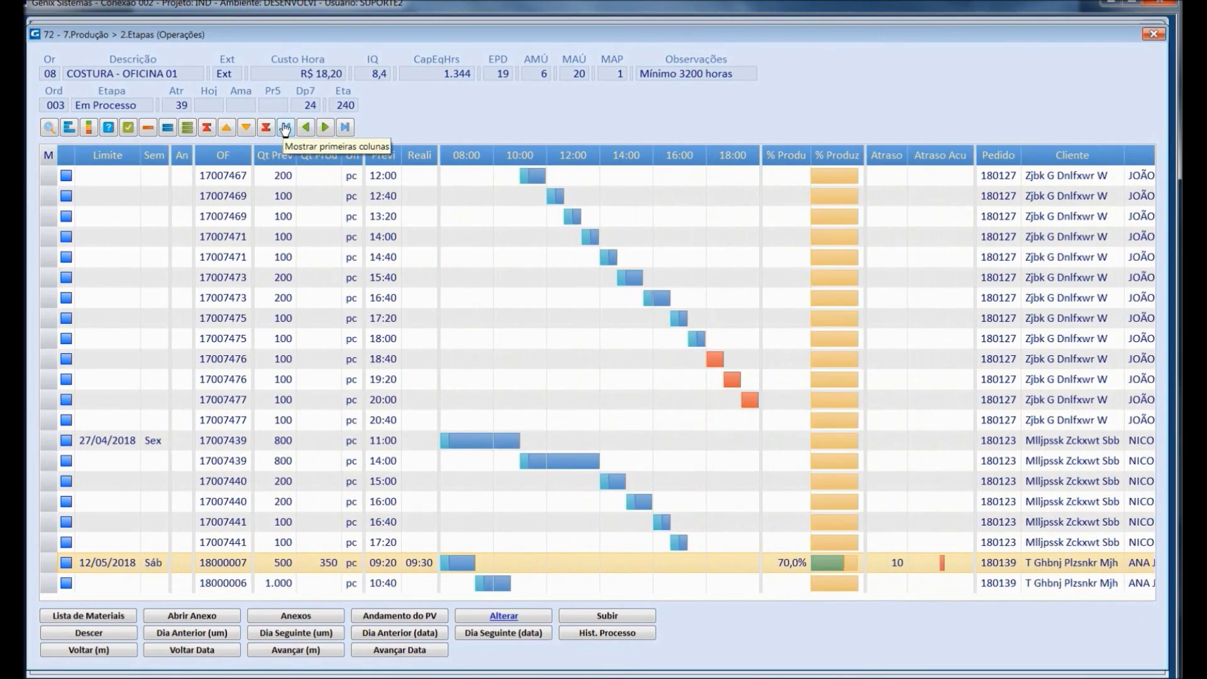
click(1153, 35)
click(1152, 30)
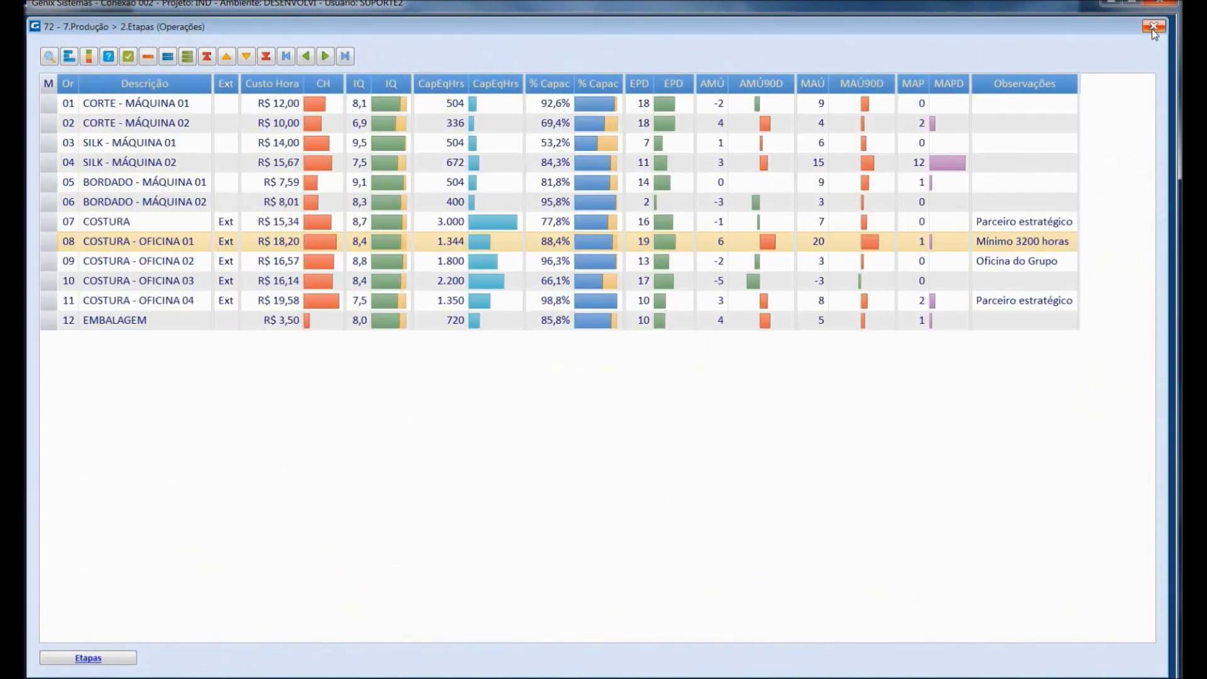
click(1152, 29)
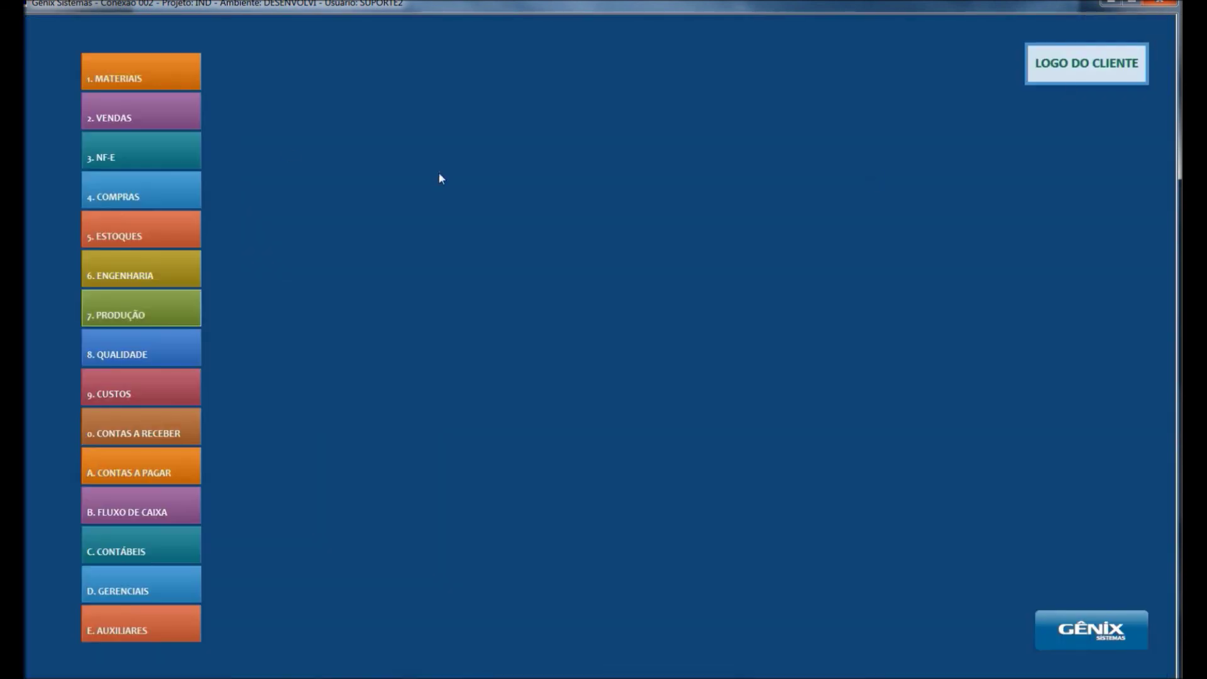
click(135, 119)
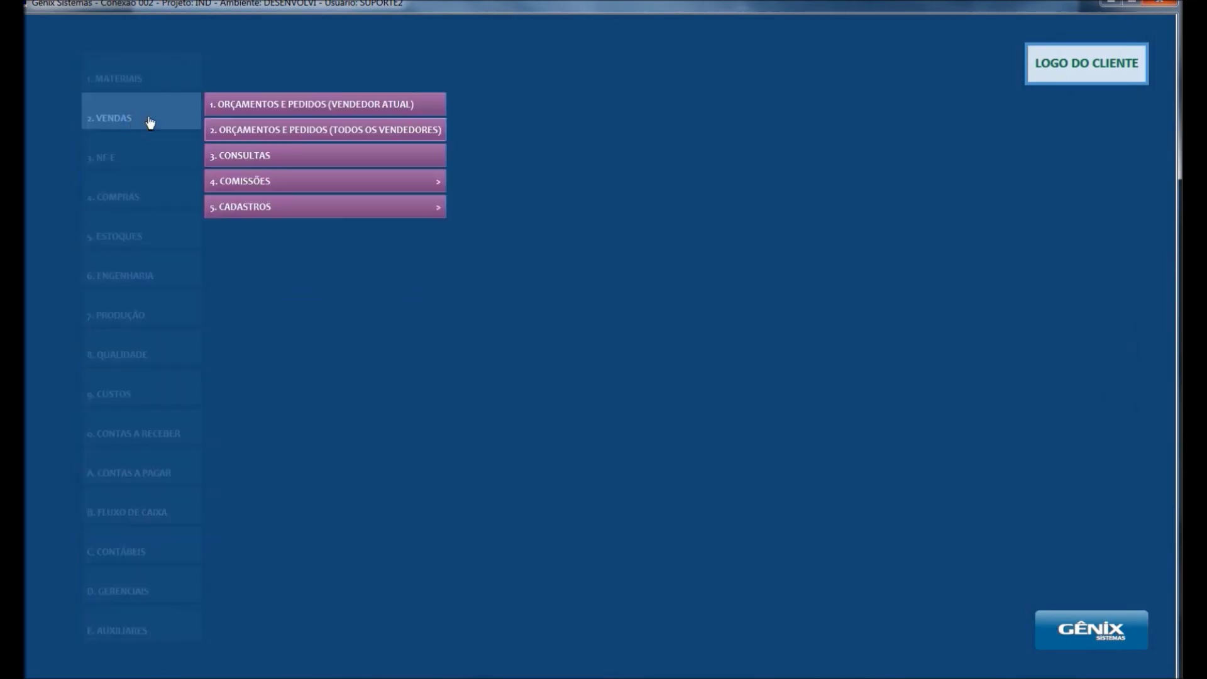
click(250, 132)
click(553, 386)
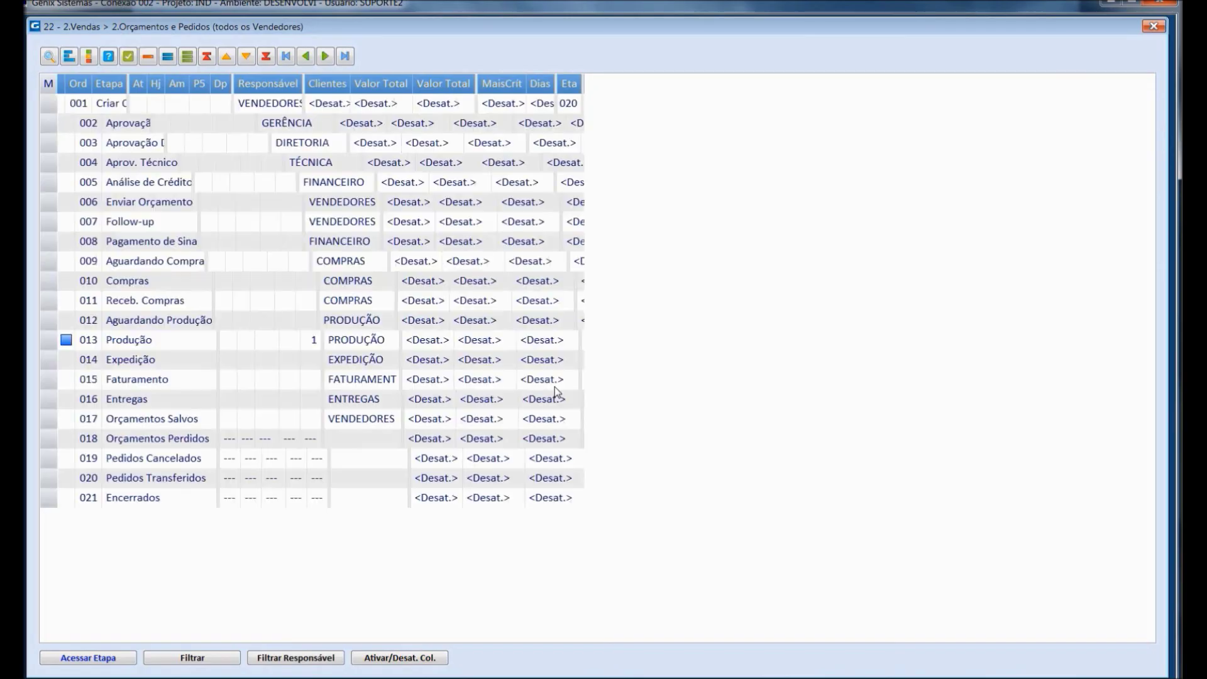
double_click(283, 340)
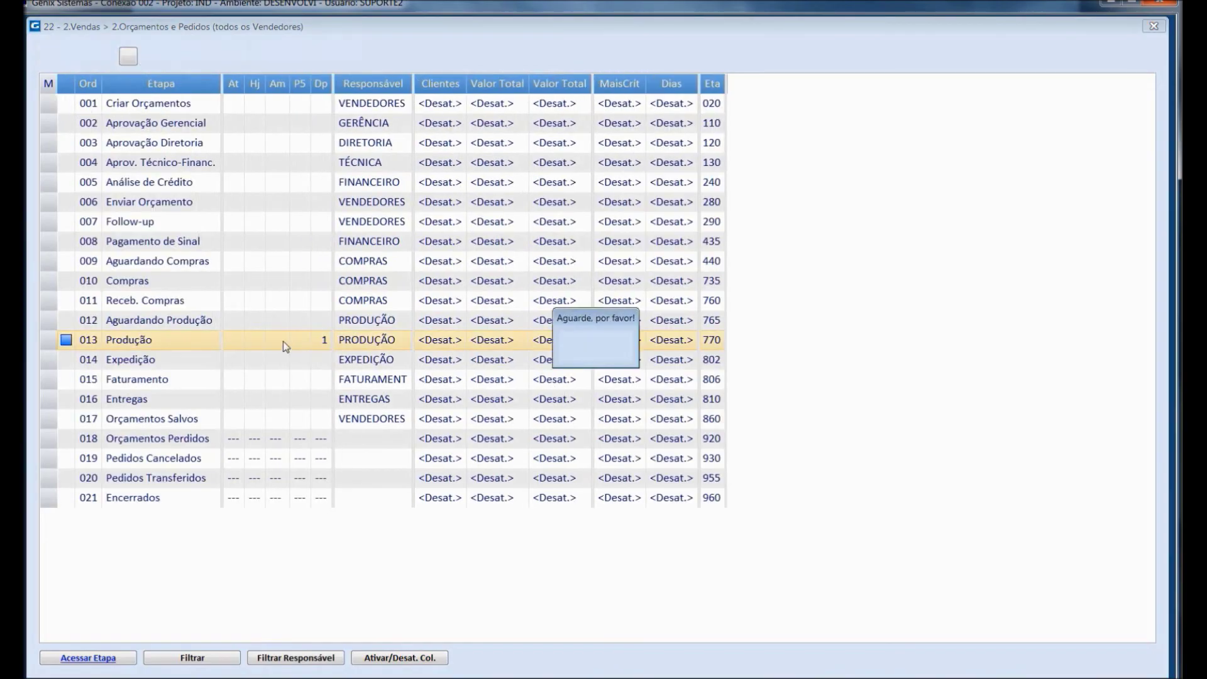
Examine the sales order's progress by item, production order and operation, with all levels expanded, including the COSTURA - OFICINA 01 operation.
click(179, 654)
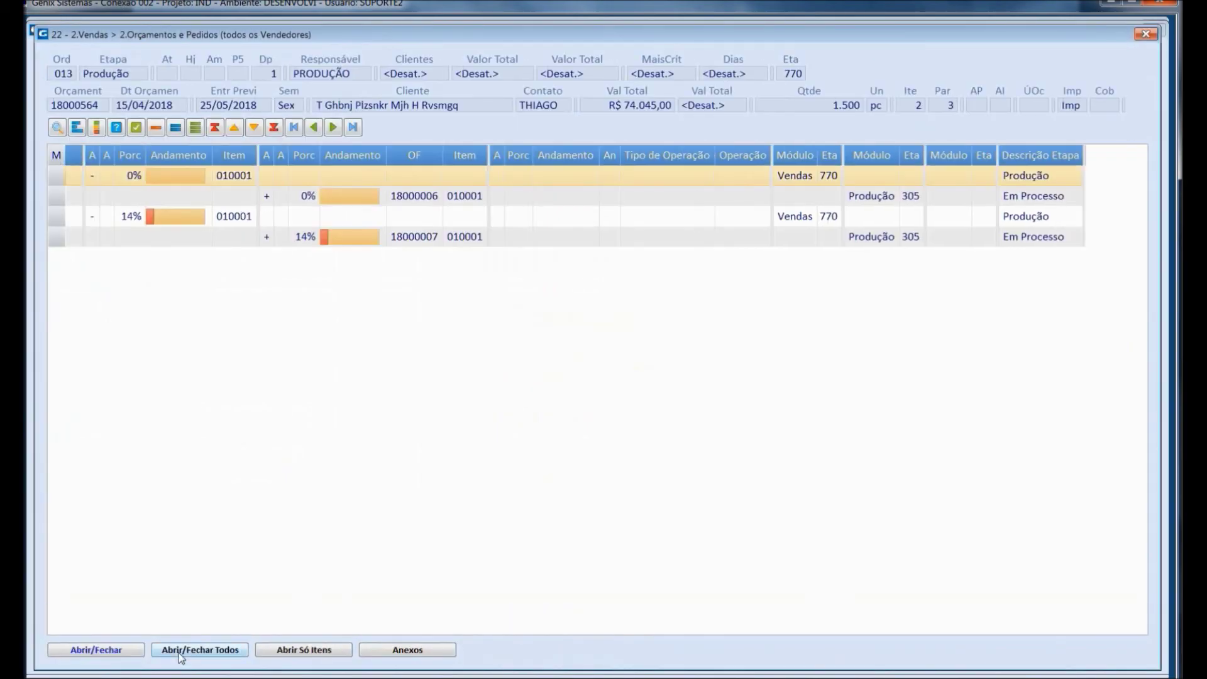
click(210, 651)
click(209, 651)
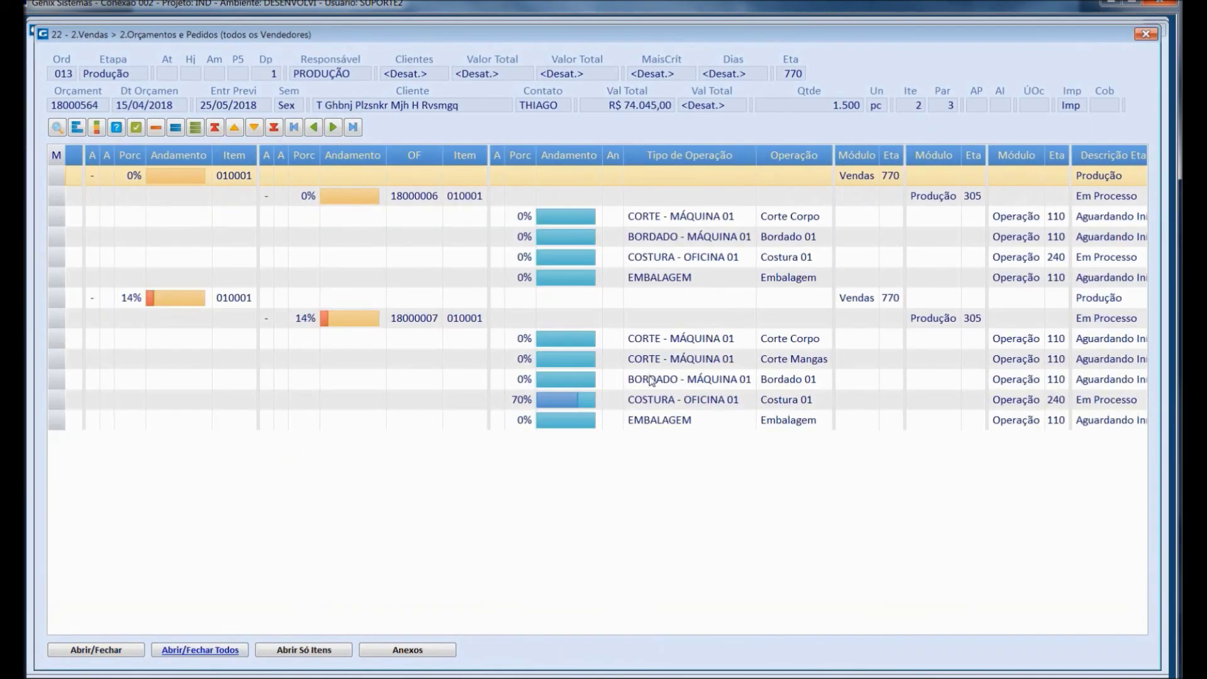
click(652, 404)
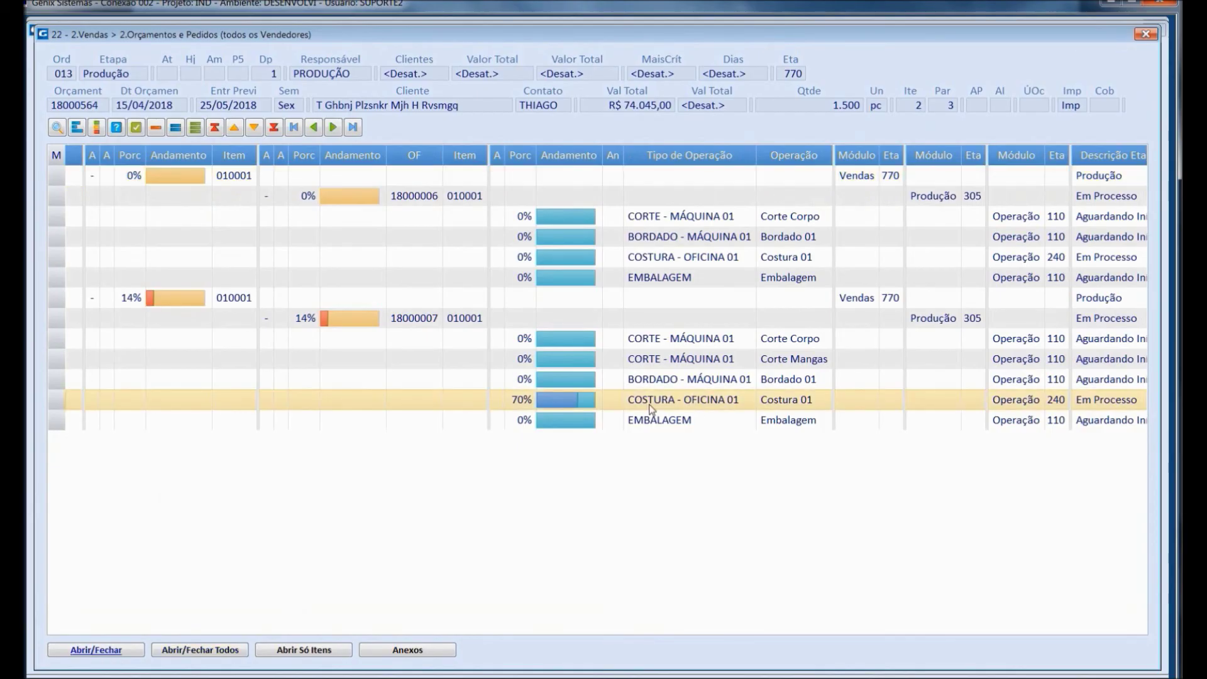
click(182, 651)
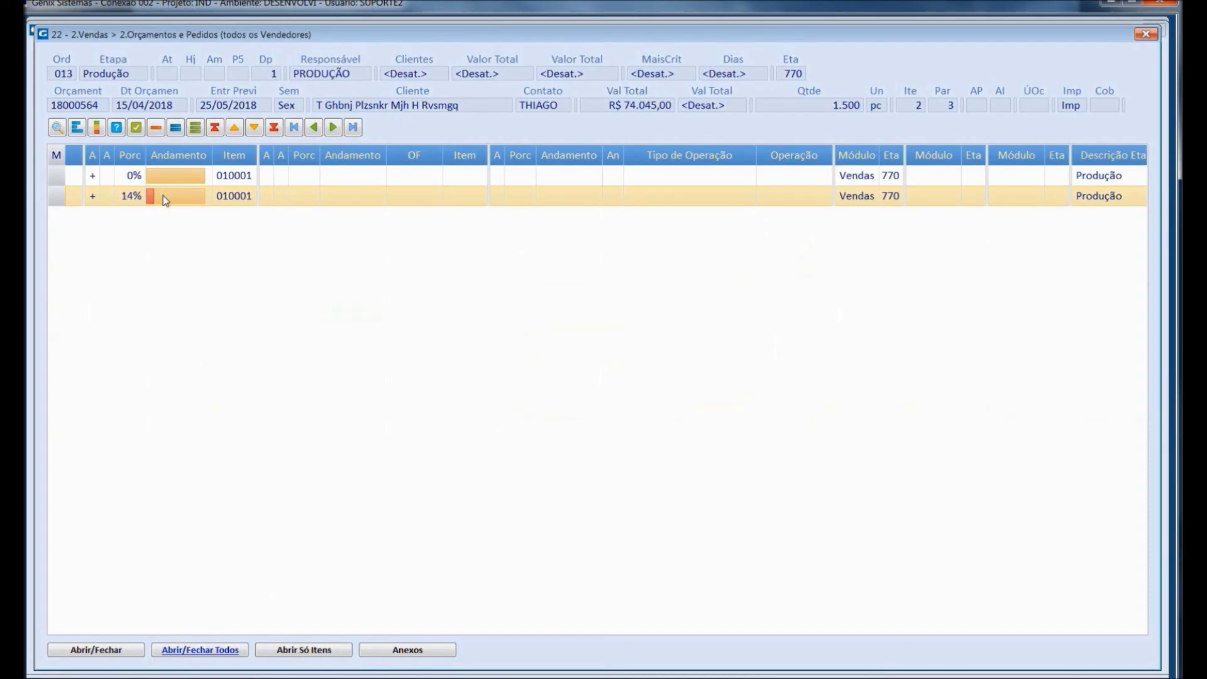
click(1145, 35)
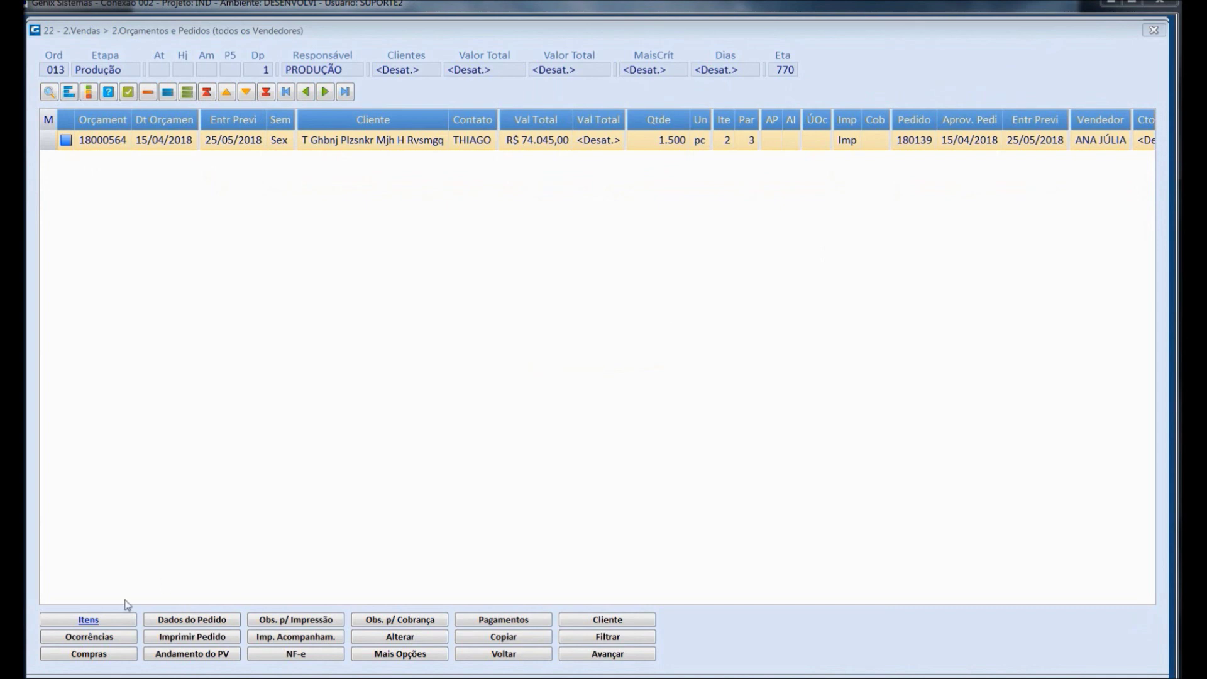
Set the quantity to transfer to 700 pc for the order's 1.000-piece item.
click(79, 620)
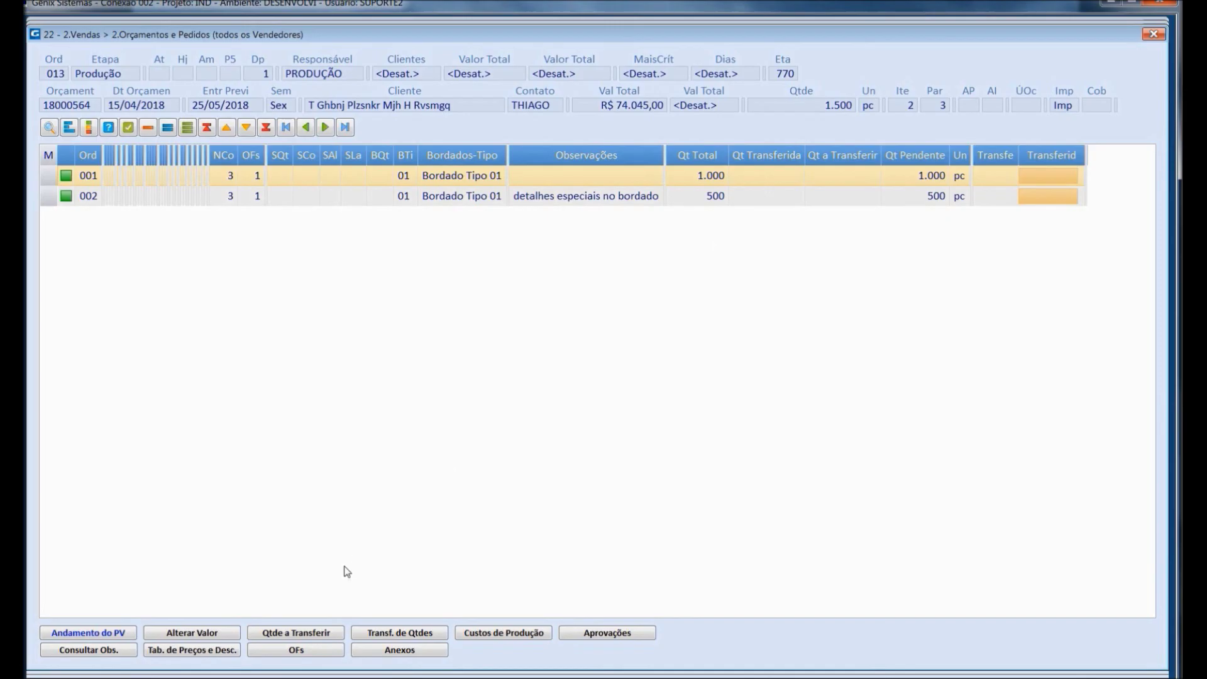
click(303, 634)
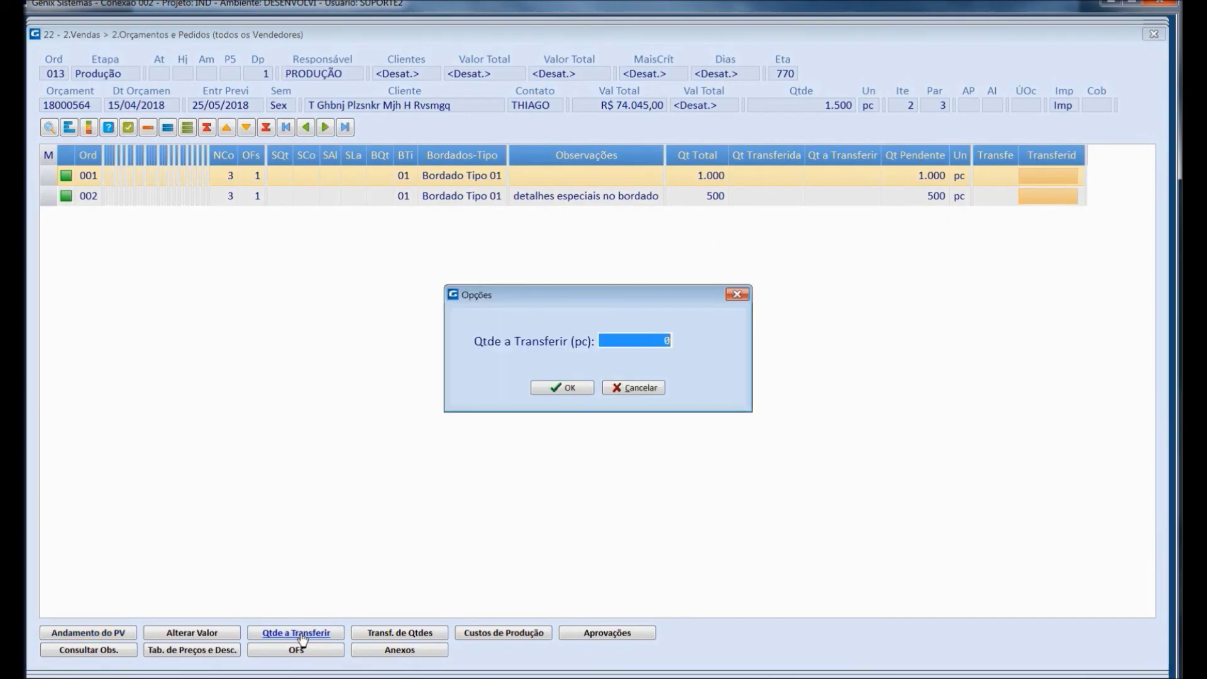
text(700)
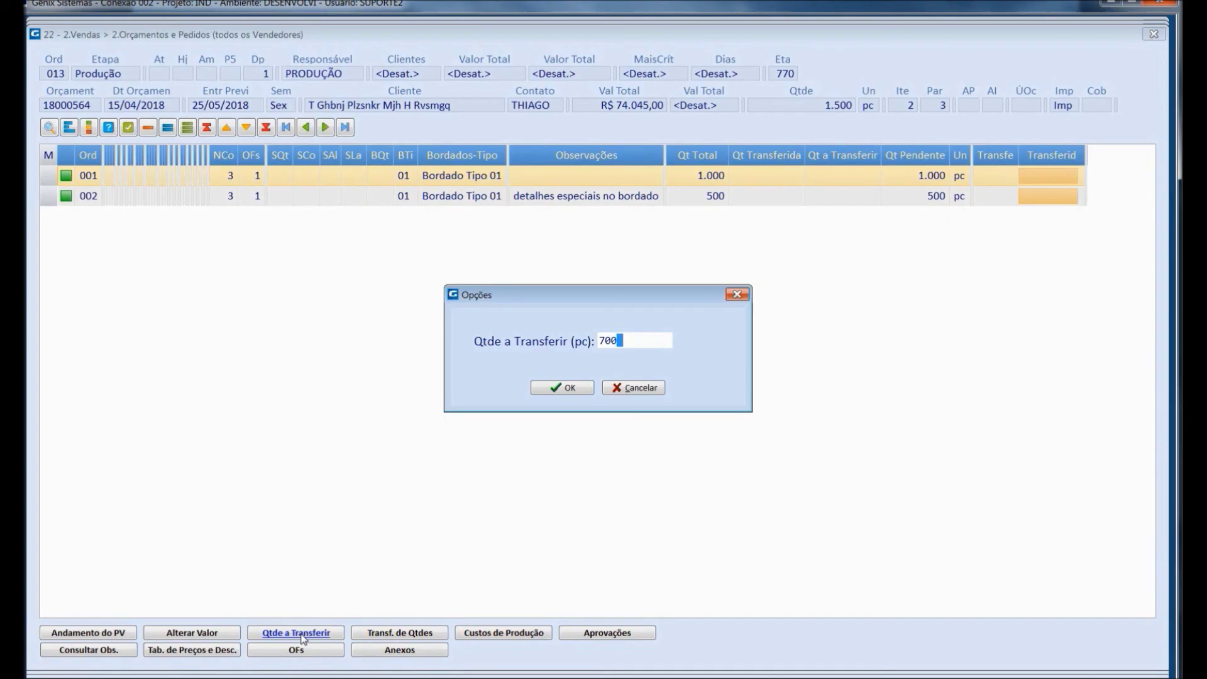
key(Return)
key(Return)
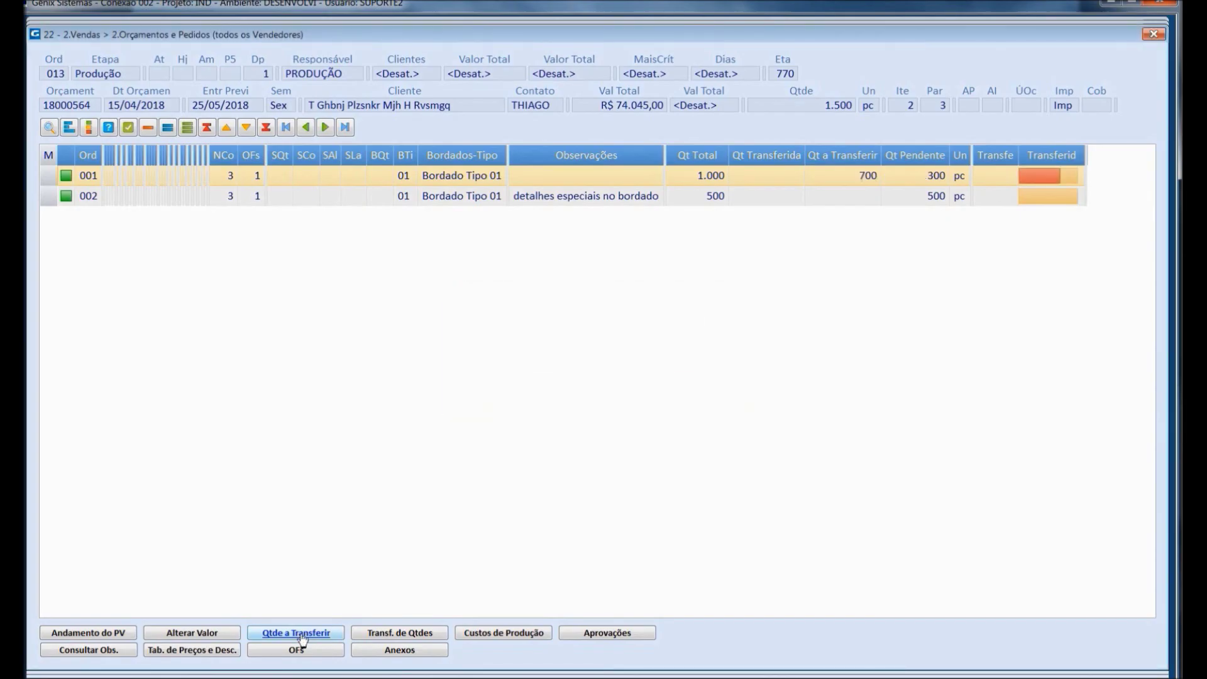
Transfer the 700 pieces of the first item into a separate partial order and leave the item list.
click(412, 631)
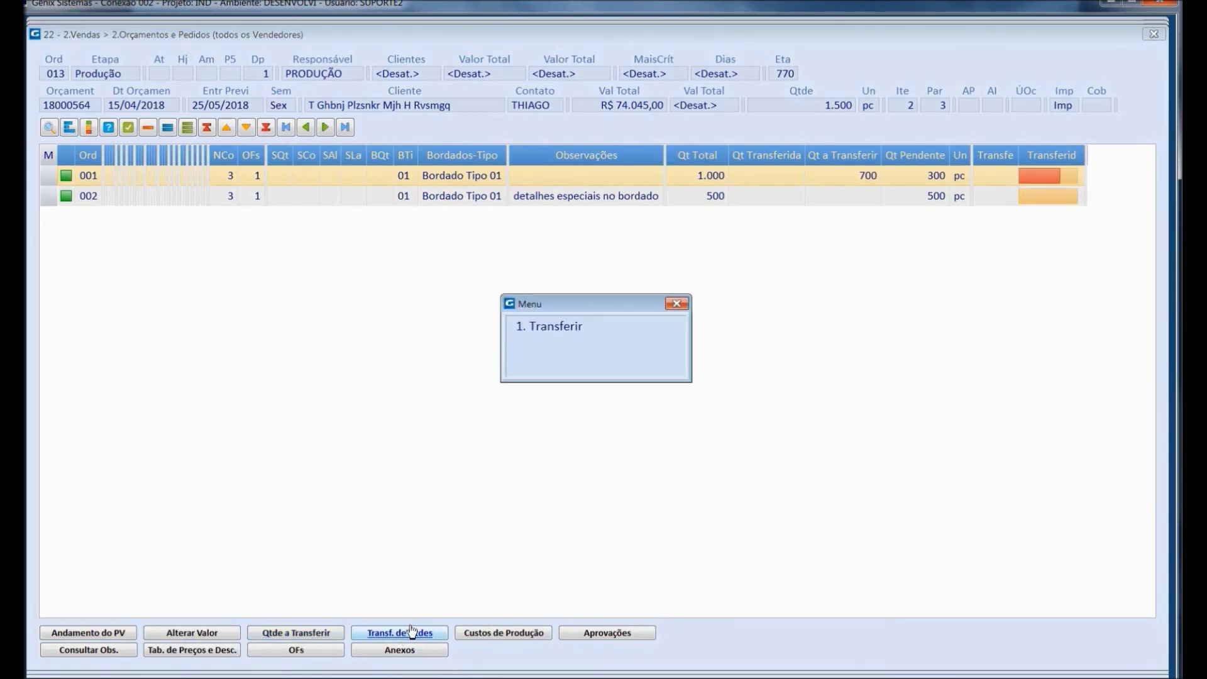
click(572, 327)
click(575, 357)
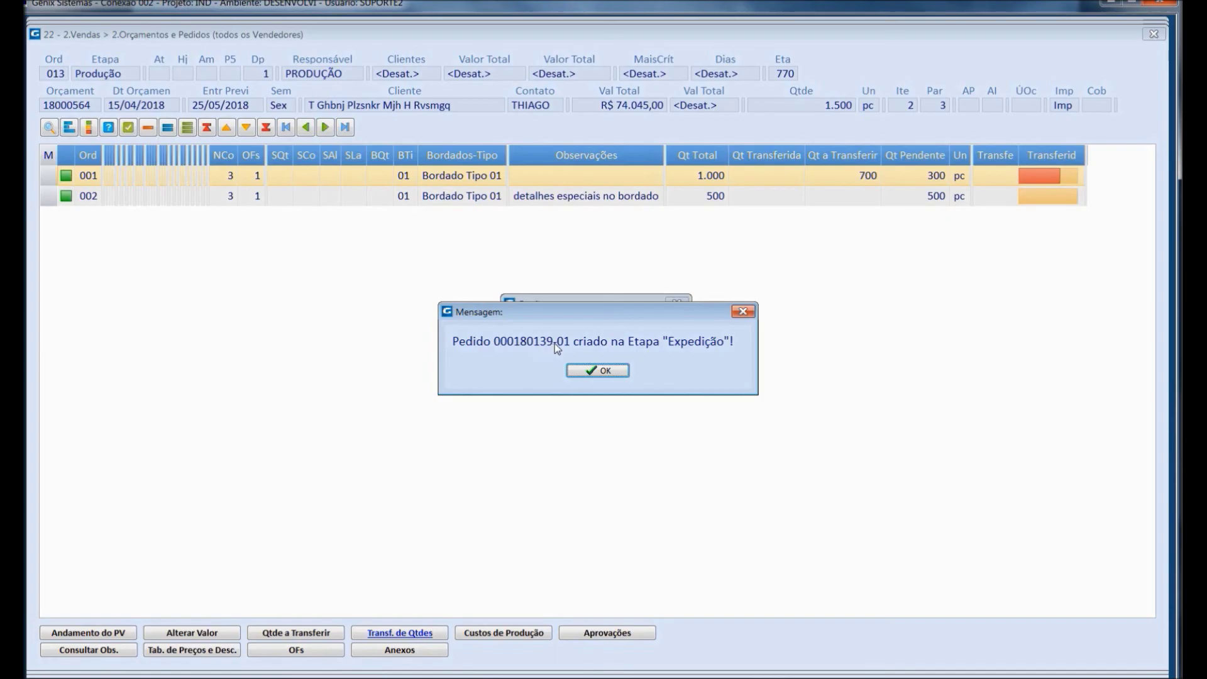
click(613, 371)
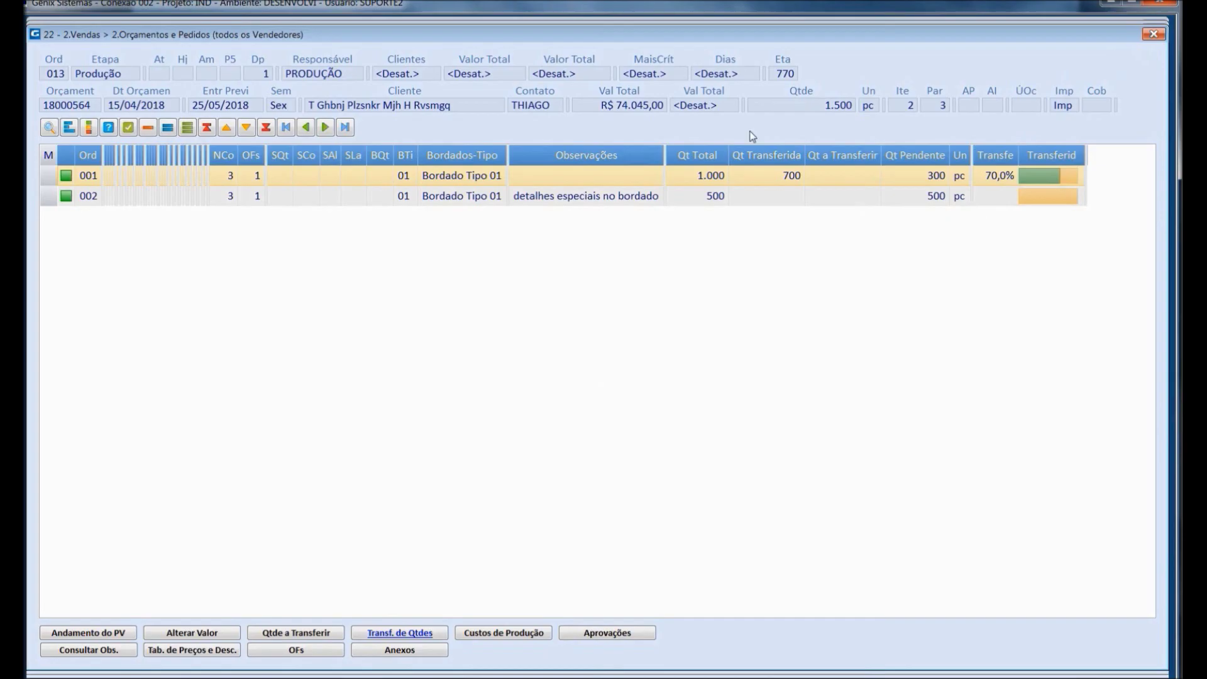
click(1150, 36)
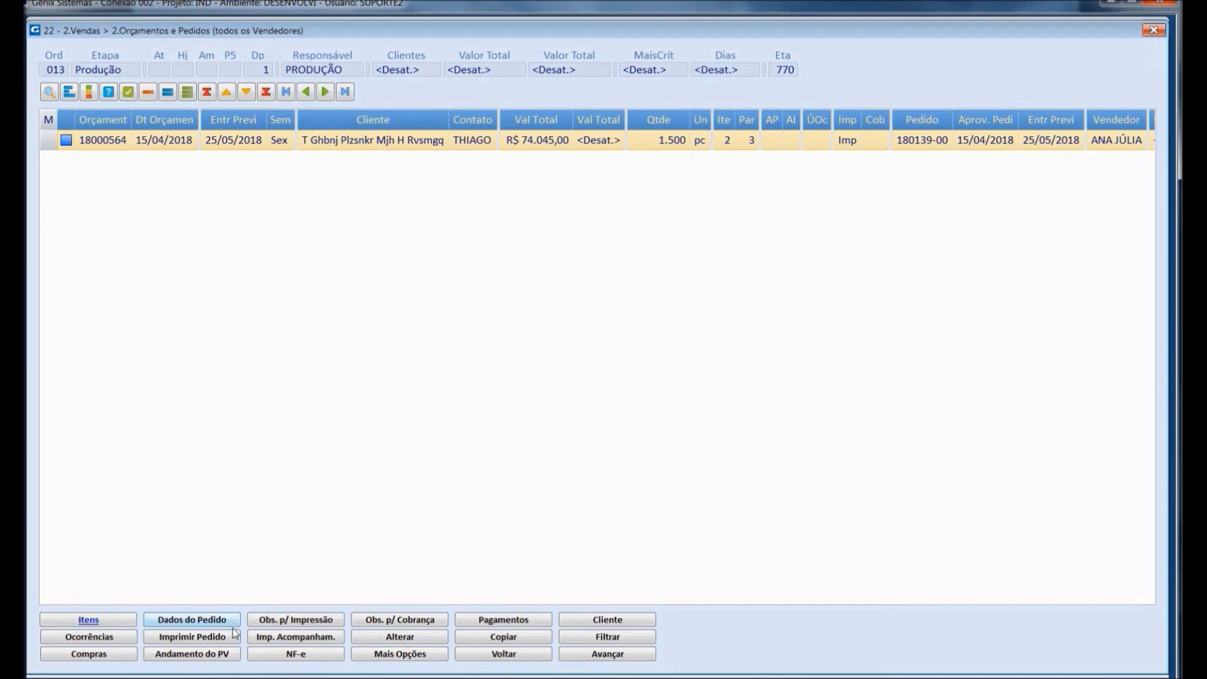
Filter the orders by the sales order number alone, removing the quote number from the filter, and return to the stage list.
click(607, 637)
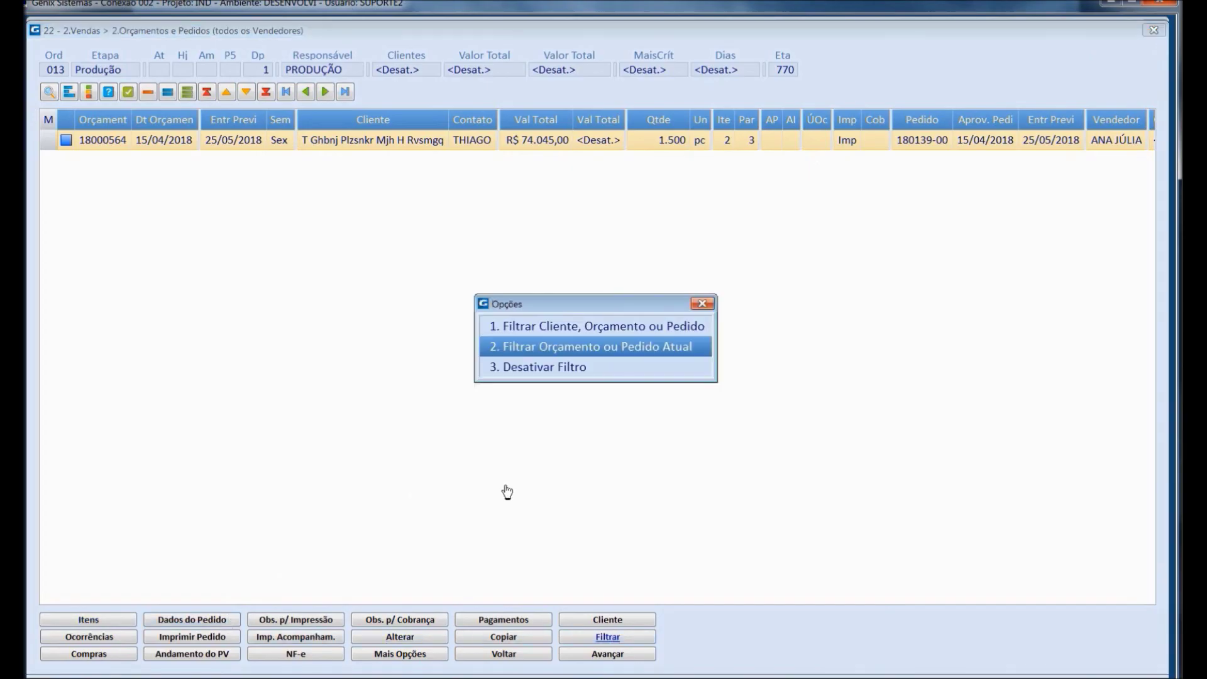
click(602, 328)
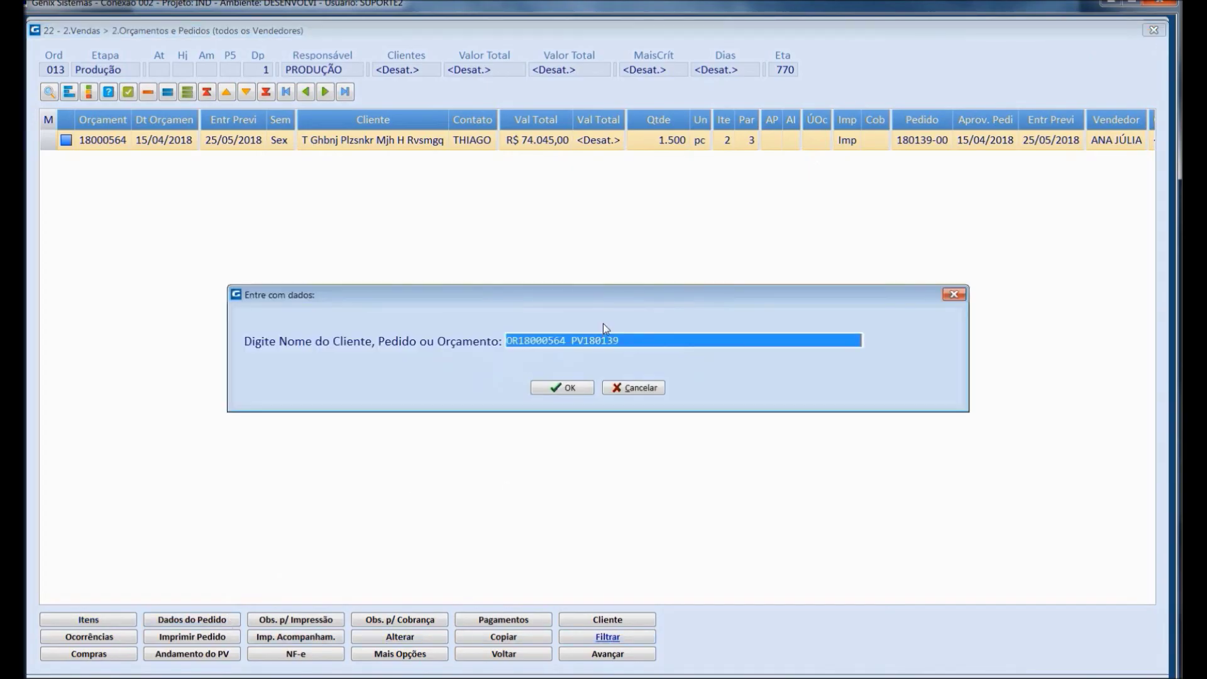
key(Home)
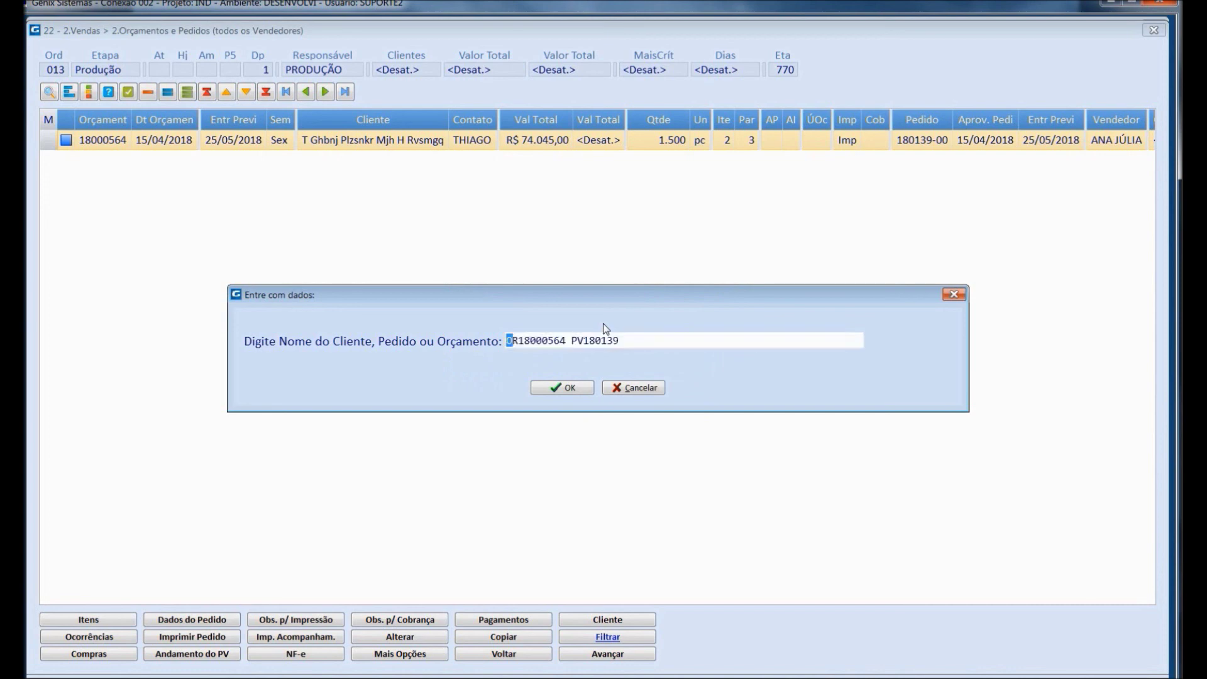
key(Delete)
key(Delete)
key(Delete)
key(Delete)
key(Delete)
key(Delete)
key(Delete)
key(Delete)
key(Delete)
key(Delete)
key(Delete)
key(Return)
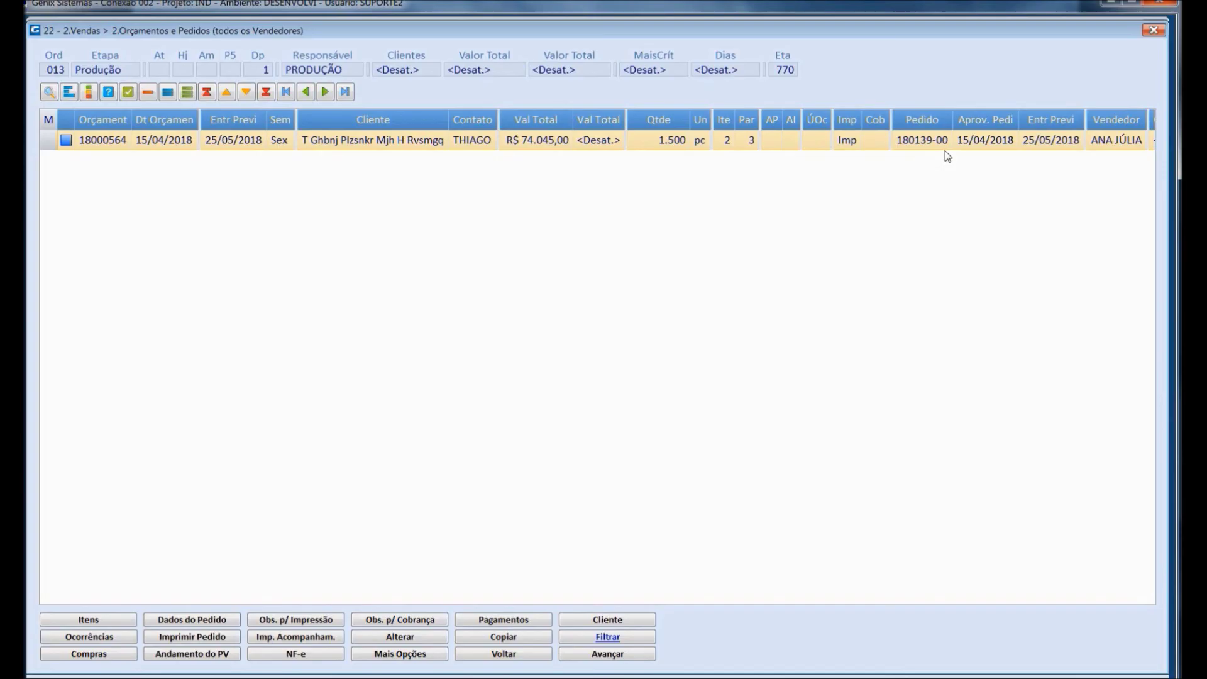
key(Escape)
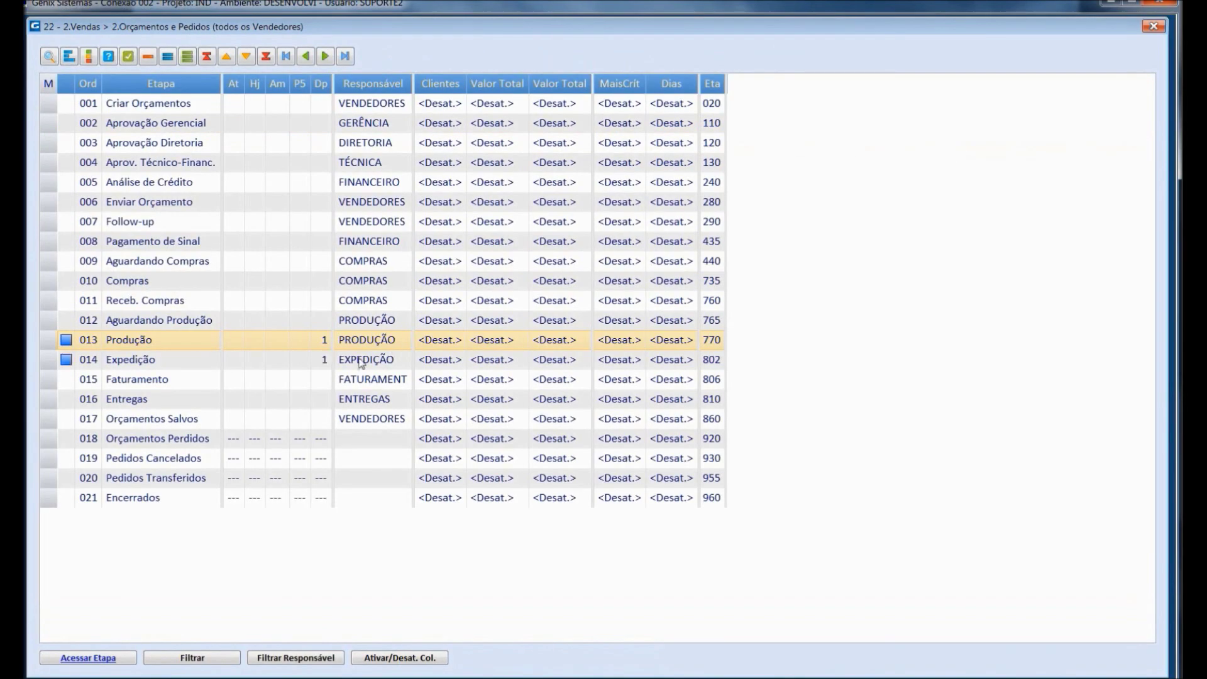
Check the item of the 700-piece partial order in Expedição and advance the order to Faturamento.
click(323, 365)
double_click(325, 369)
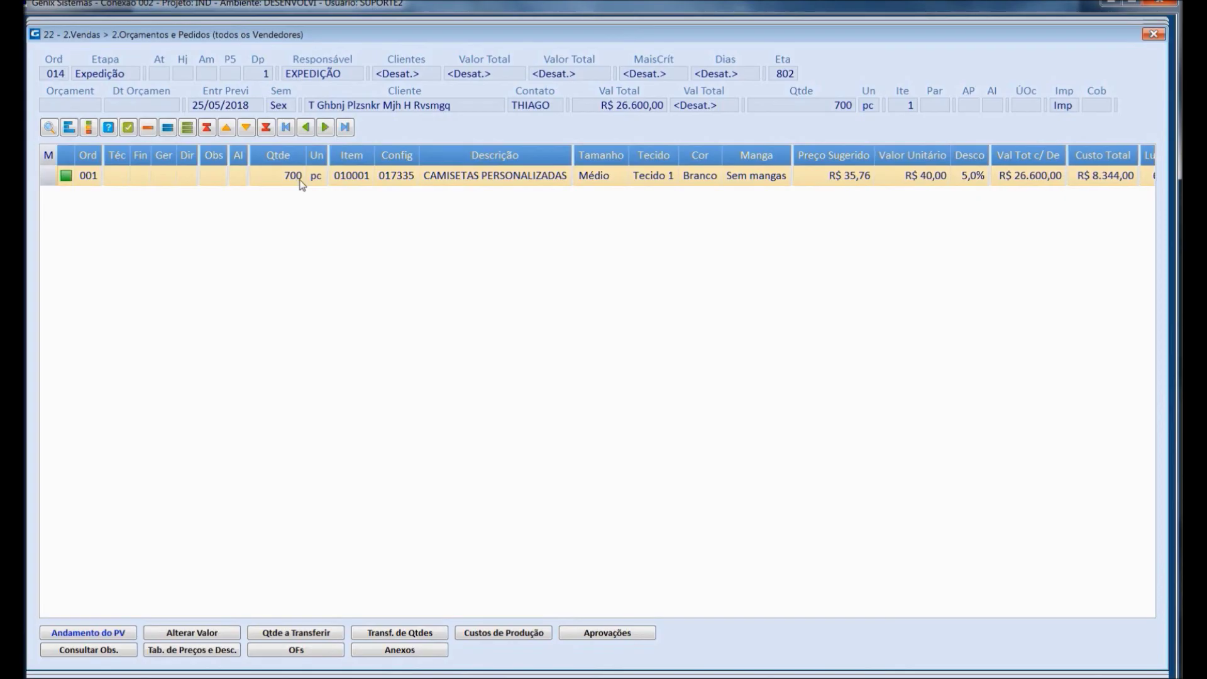
key(Escape)
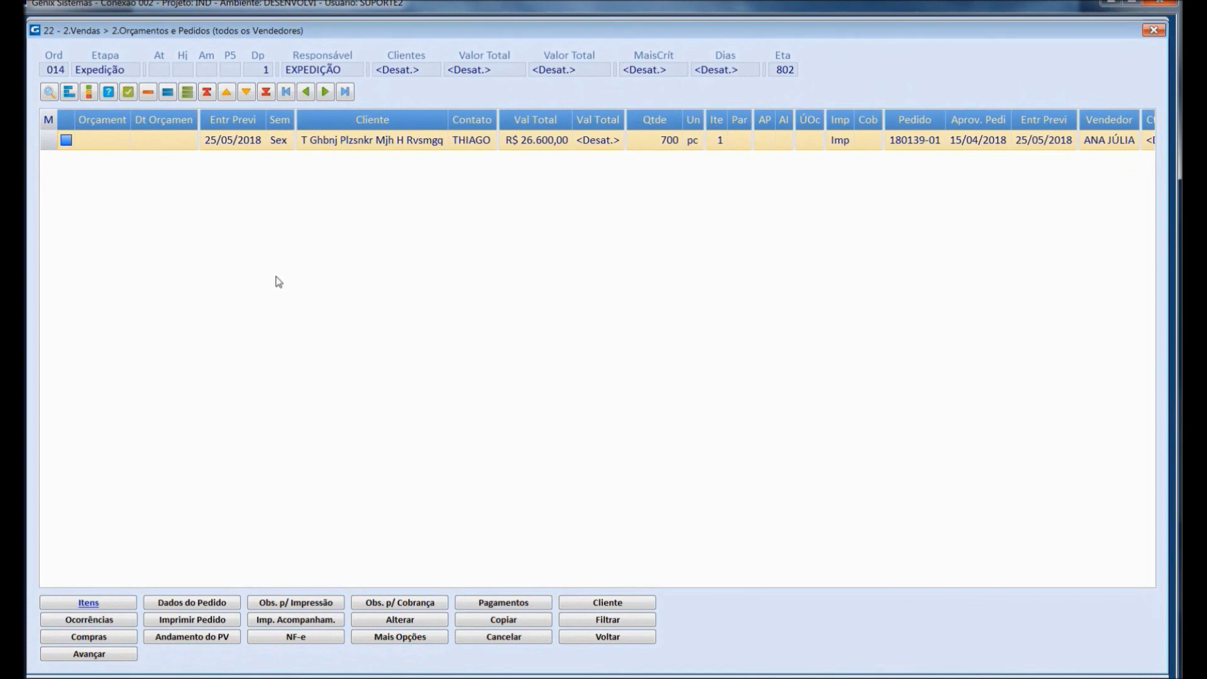
click(88, 654)
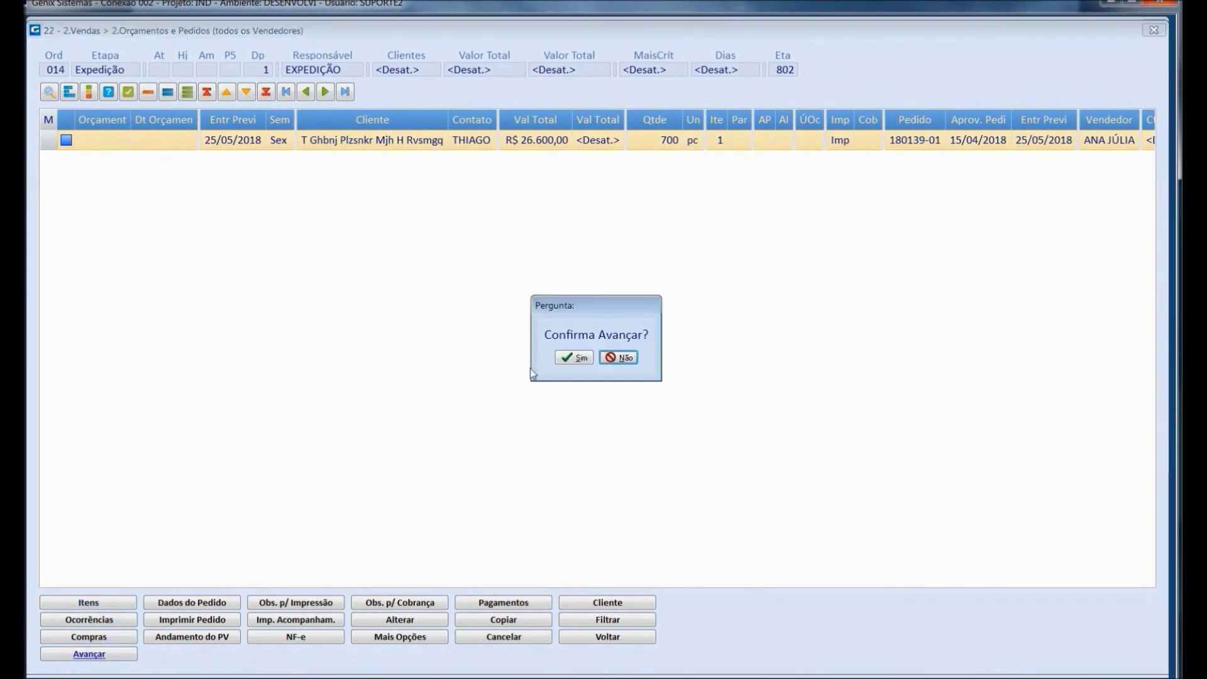
click(579, 358)
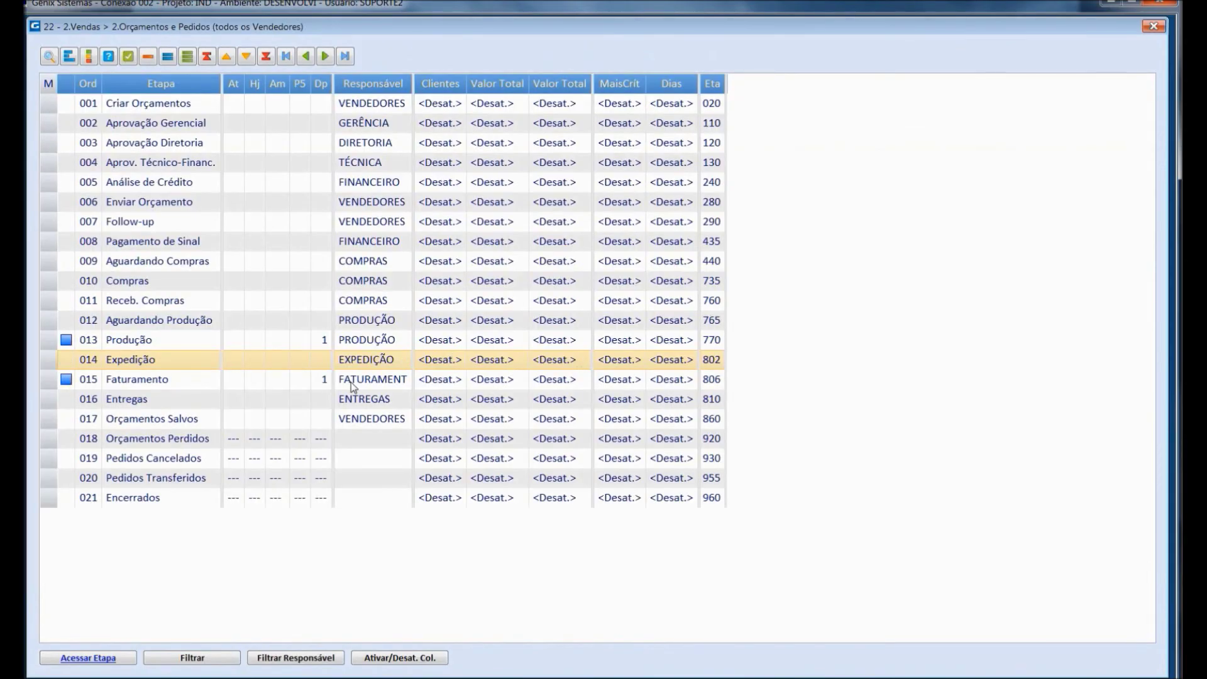
Advance the 700-piece partial order from Faturamento to Entregas.
click(351, 382)
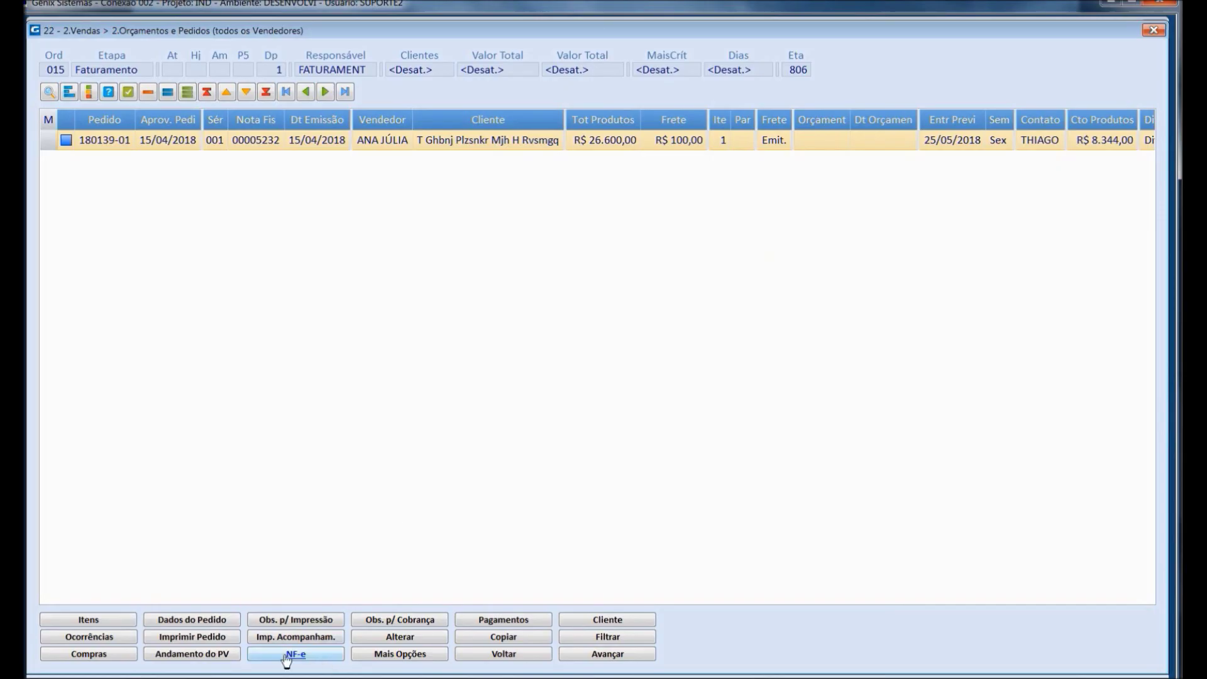
click(601, 657)
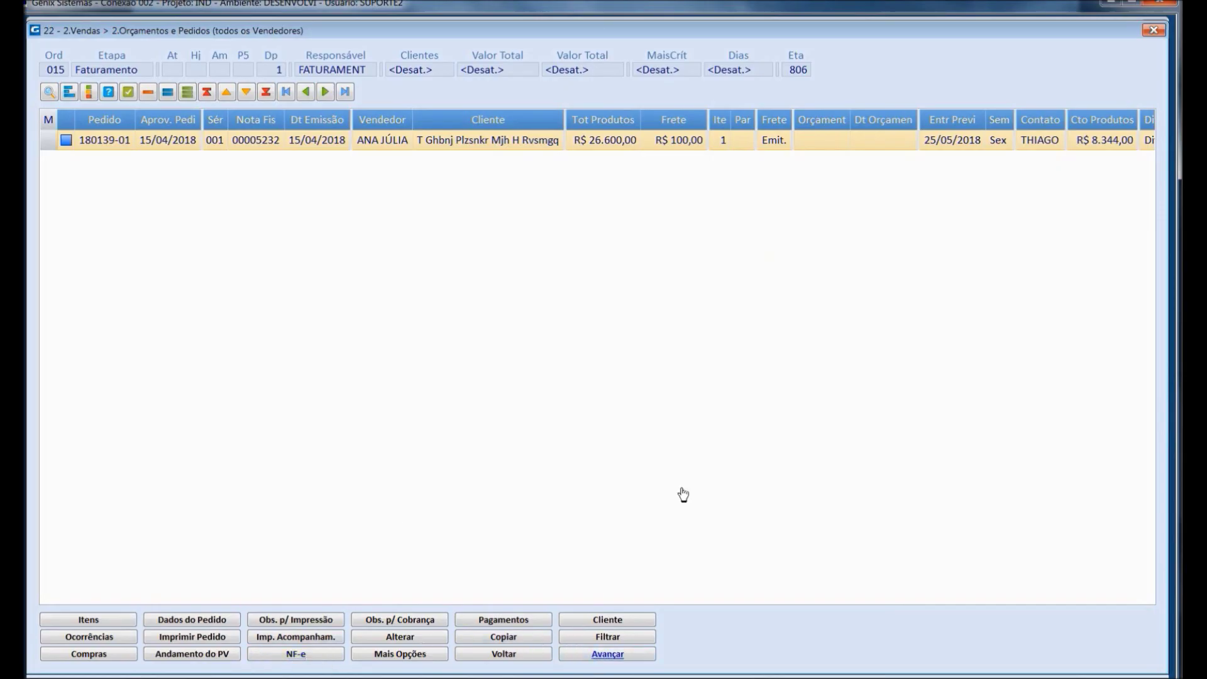
click(586, 357)
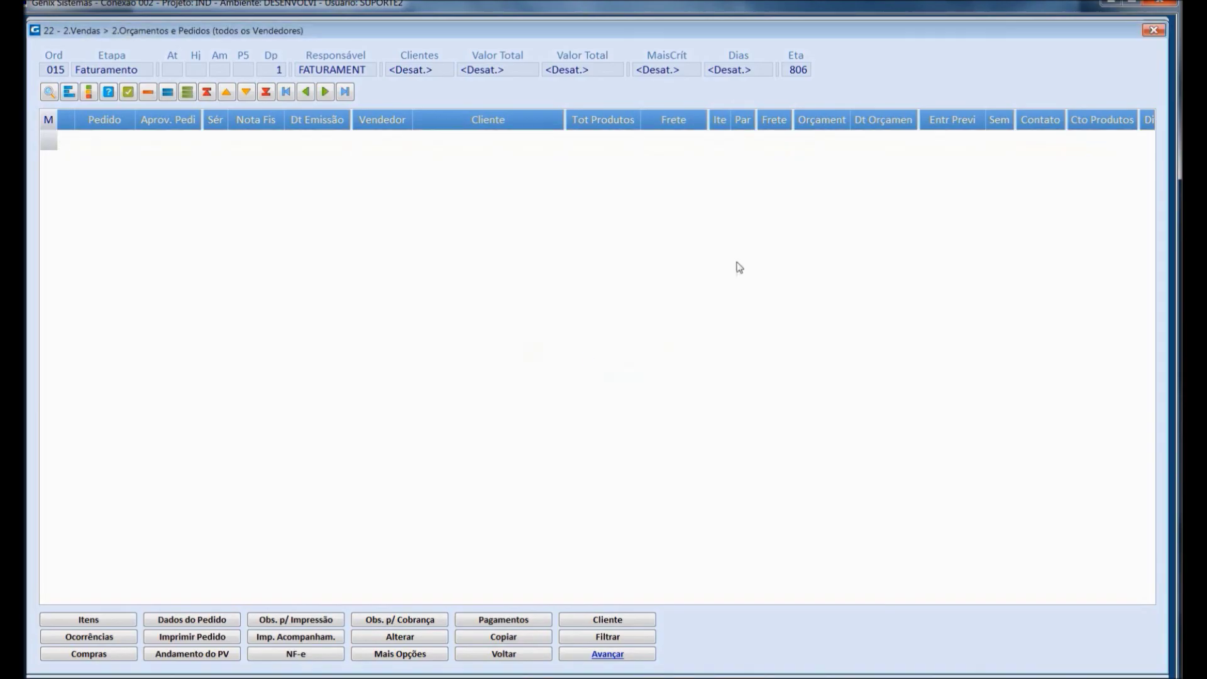
click(1153, 32)
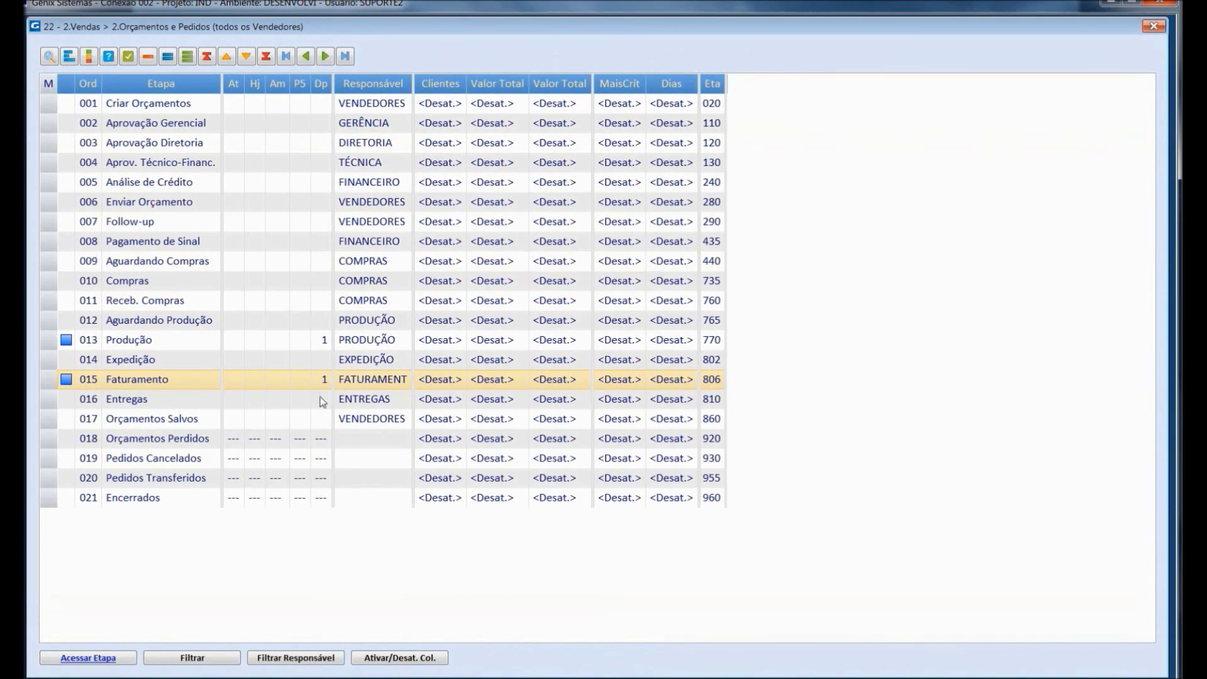
Advance the 700-piece partial order out of Entregas and select the Encerrados stage.
double_click(264, 404)
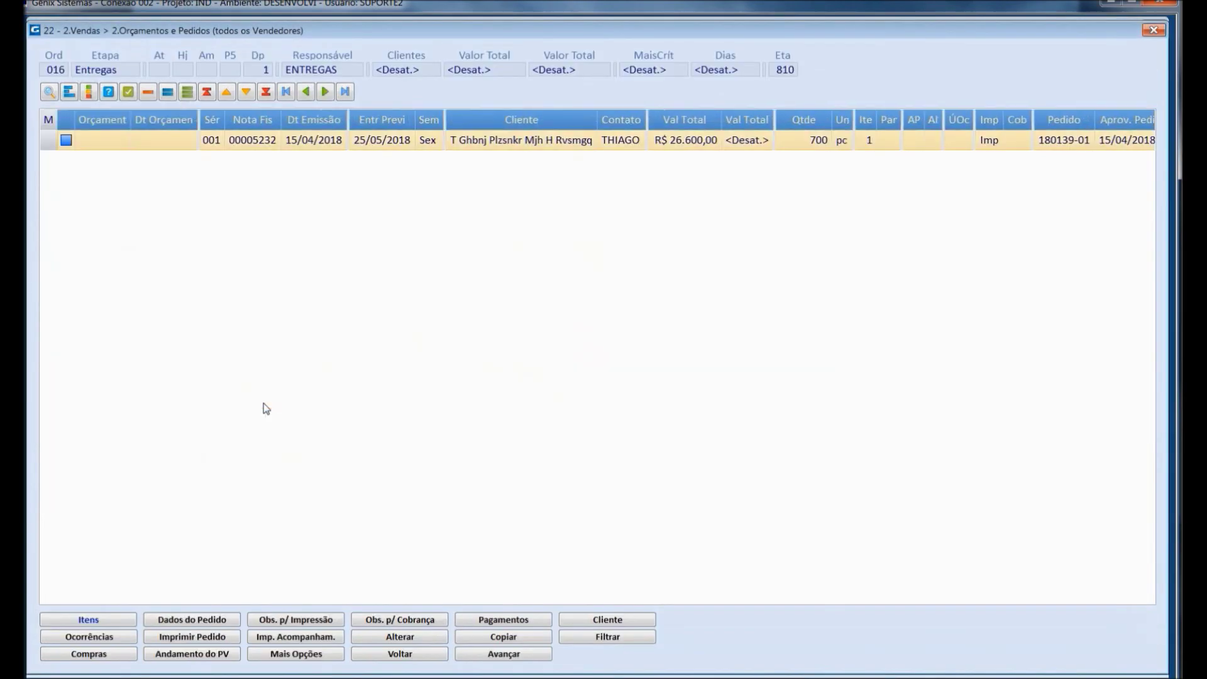
click(505, 656)
click(582, 355)
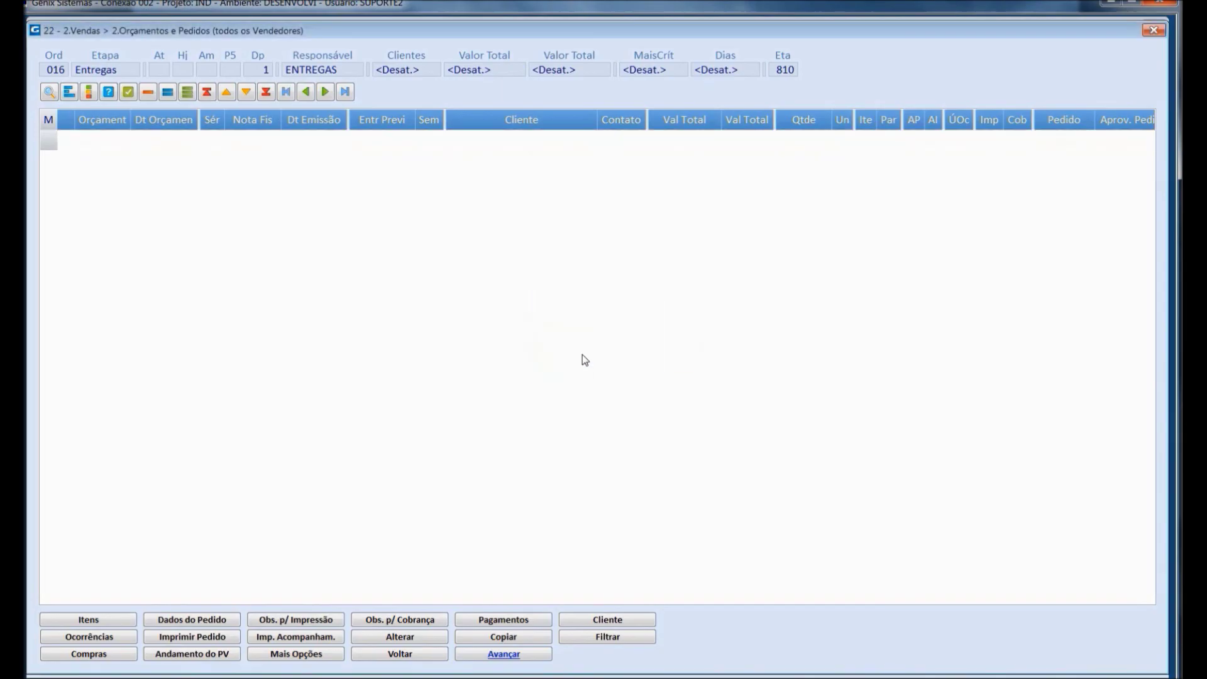
click(1155, 32)
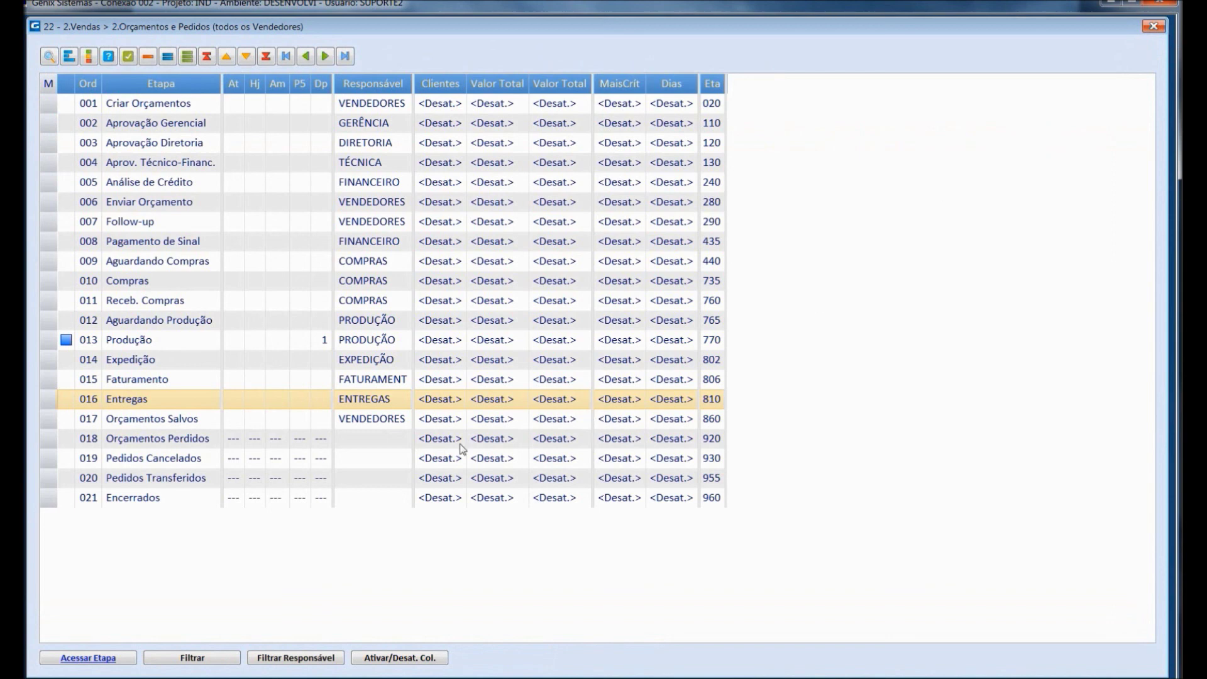
click(234, 497)
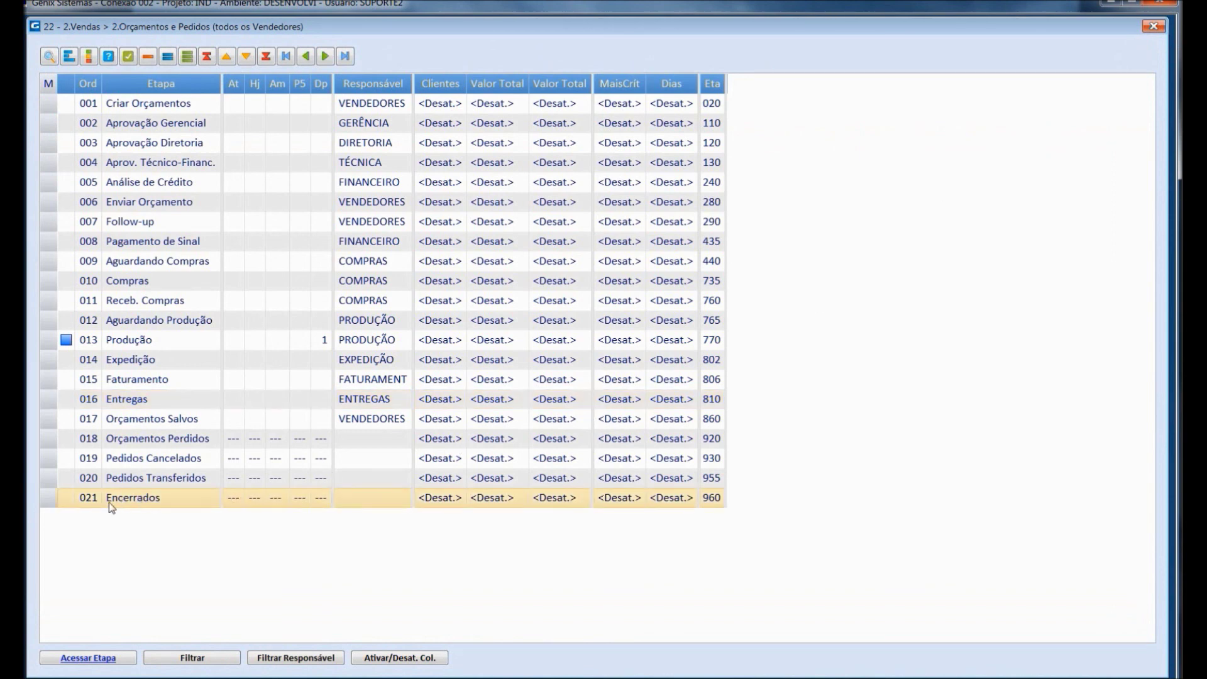